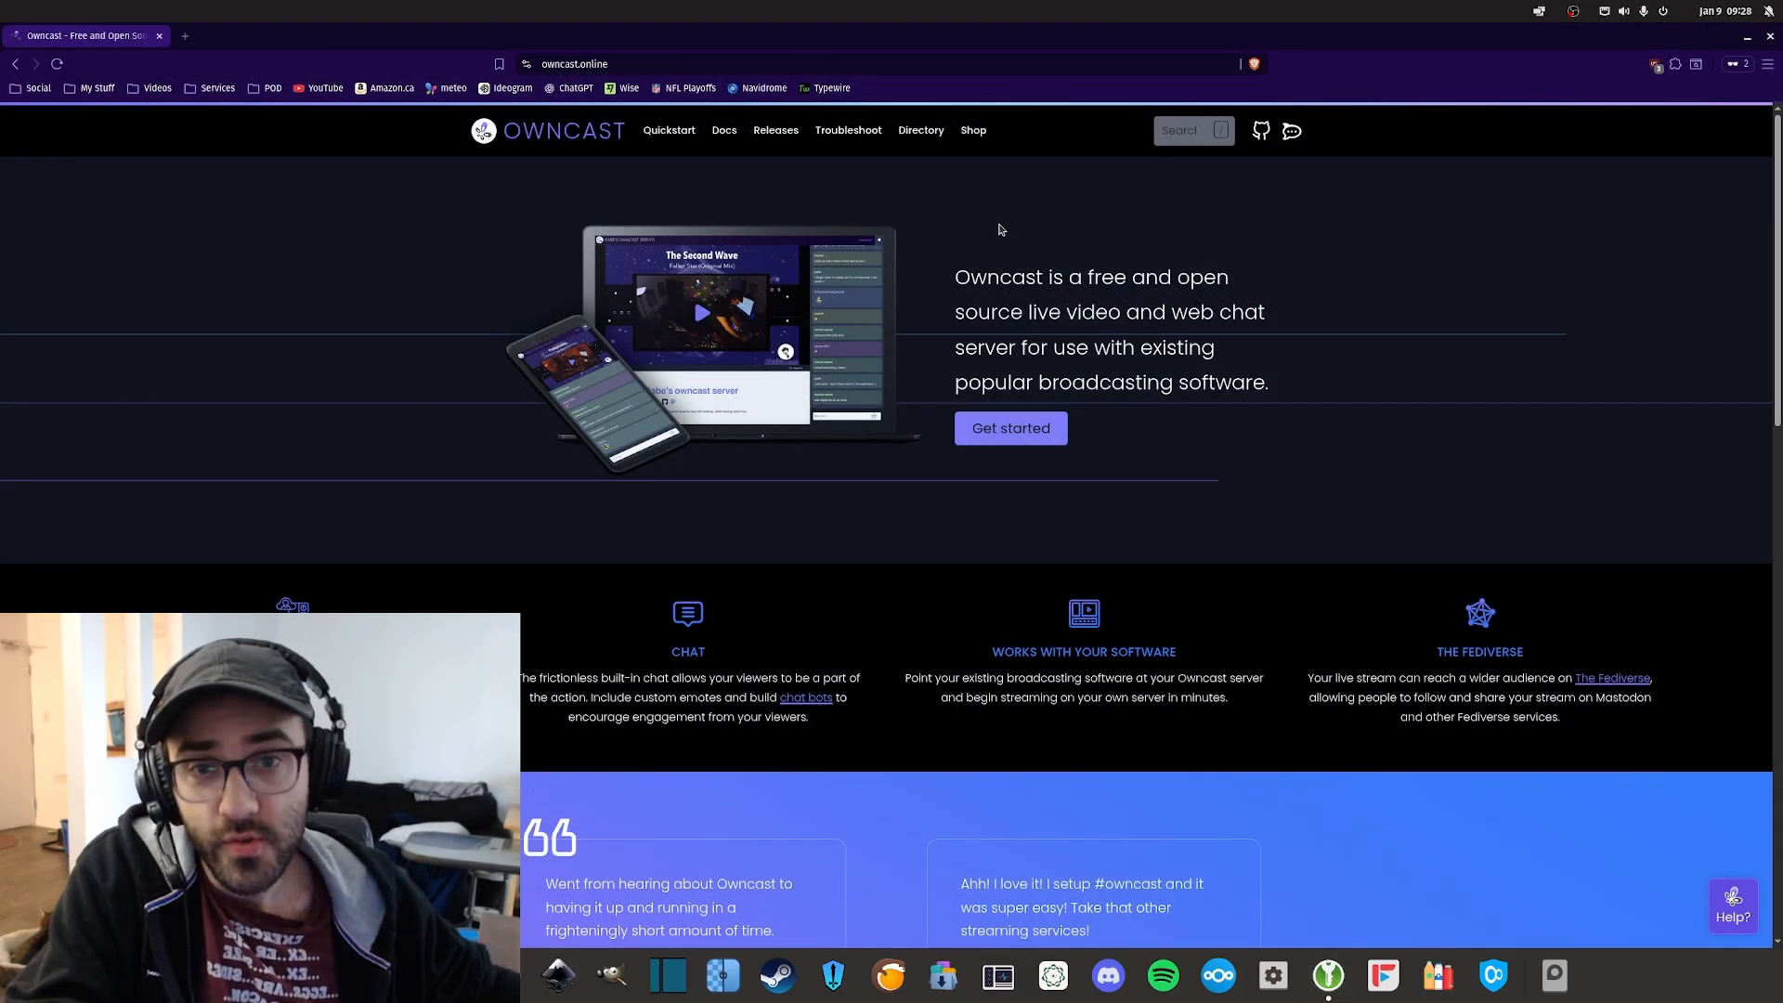
Step: Highlight the opening line of the Owncast page's introduction
drag(952, 266, 1268, 312)
click(1026, 348)
scroll(1031, 349, down, 4)
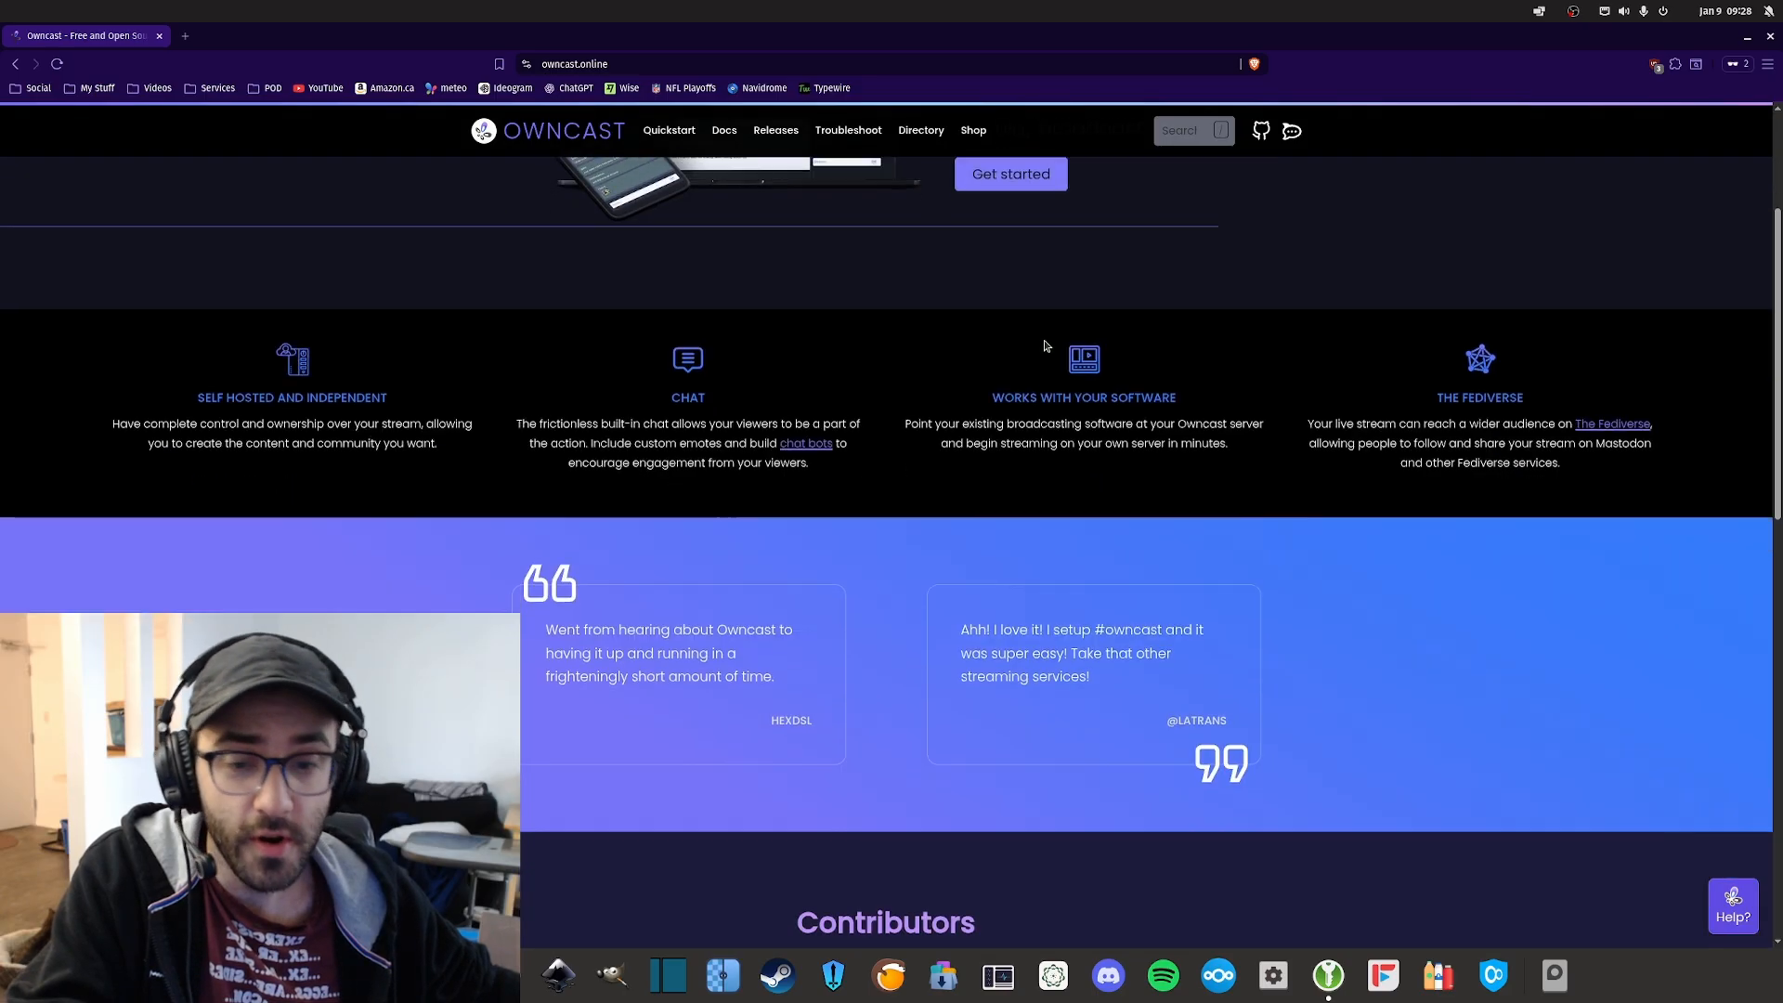
scroll(1160, 367, up, 1)
scroll(1067, 366, up, 1)
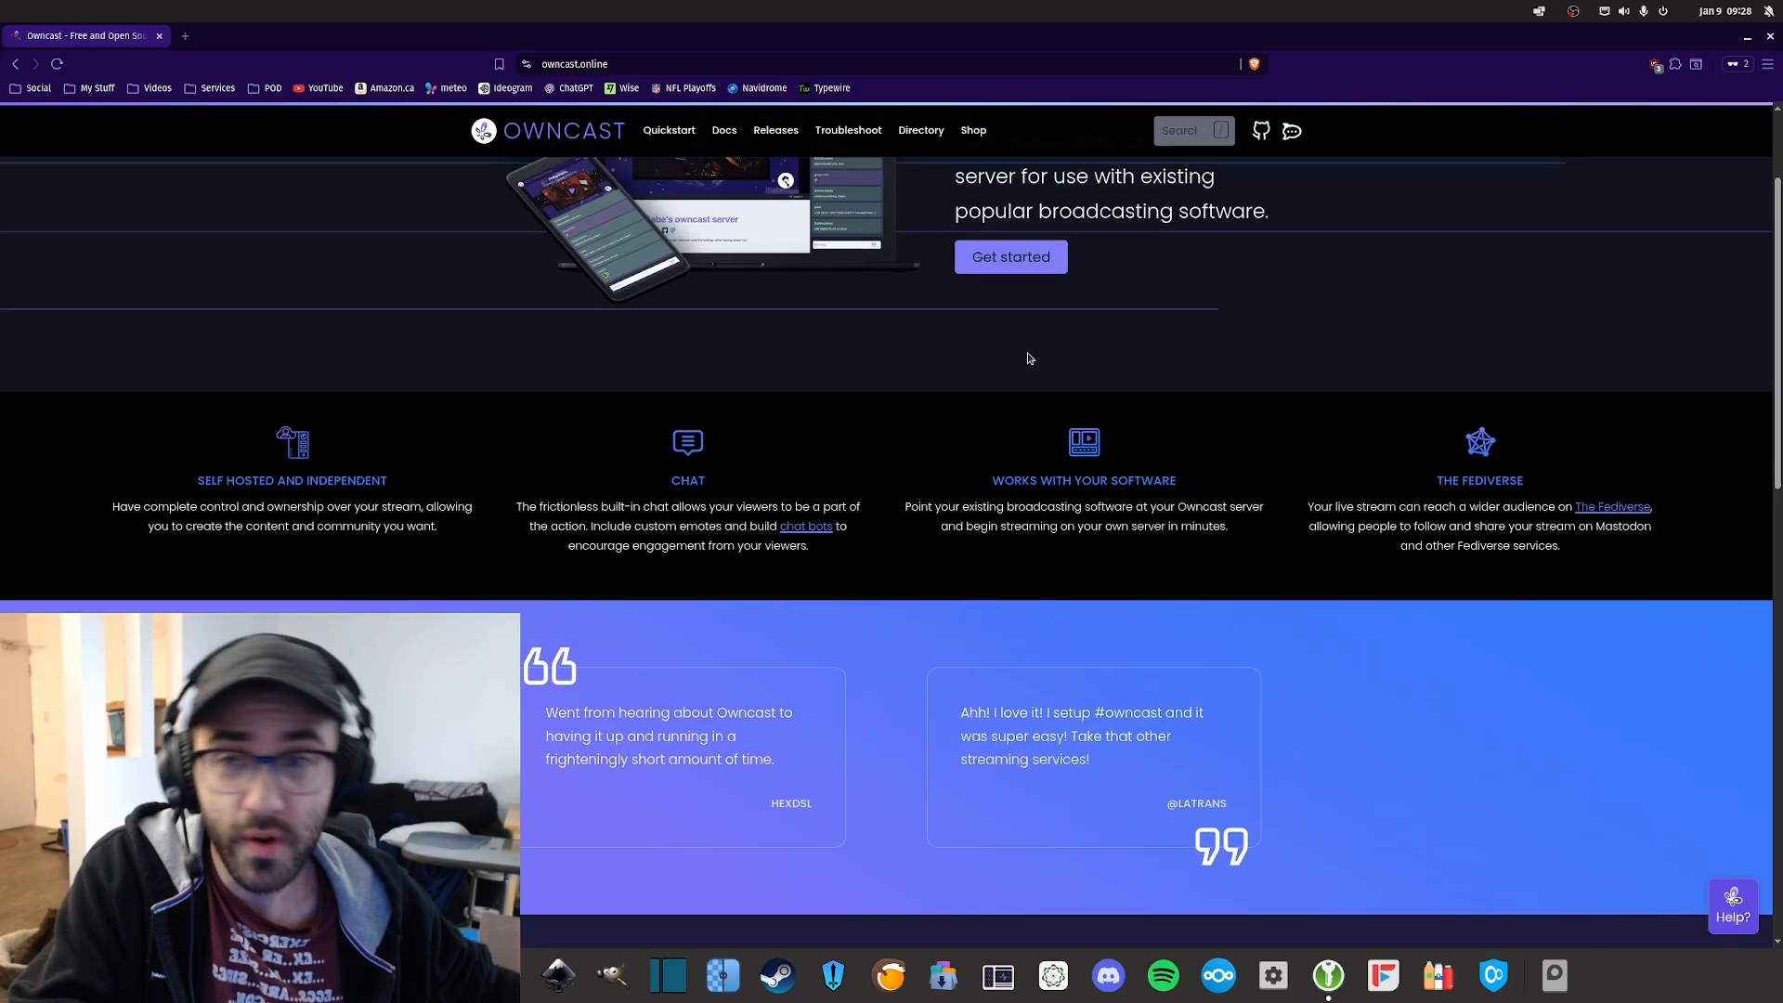
scroll(650, 381, down, 1)
Step: Highlight the Self Hosted and Independent, Chat and The Fediverse features, then the introduction paragraph
drag(390, 402, 187, 393)
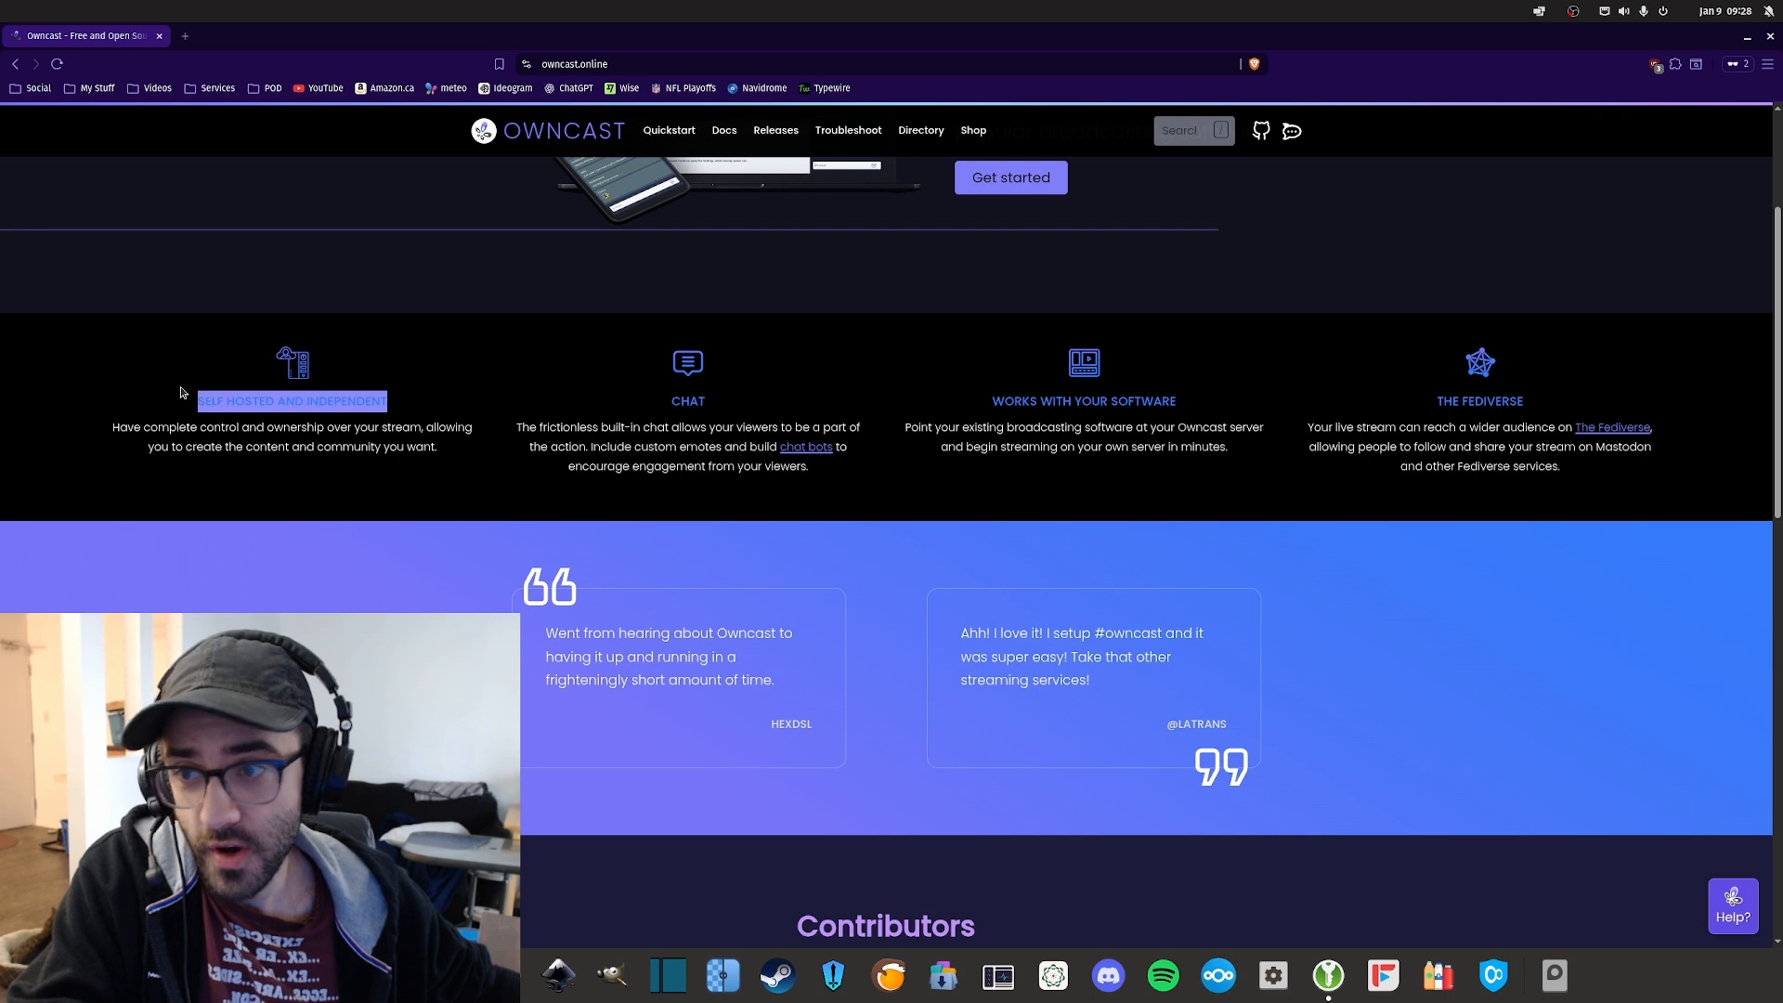
click(331, 419)
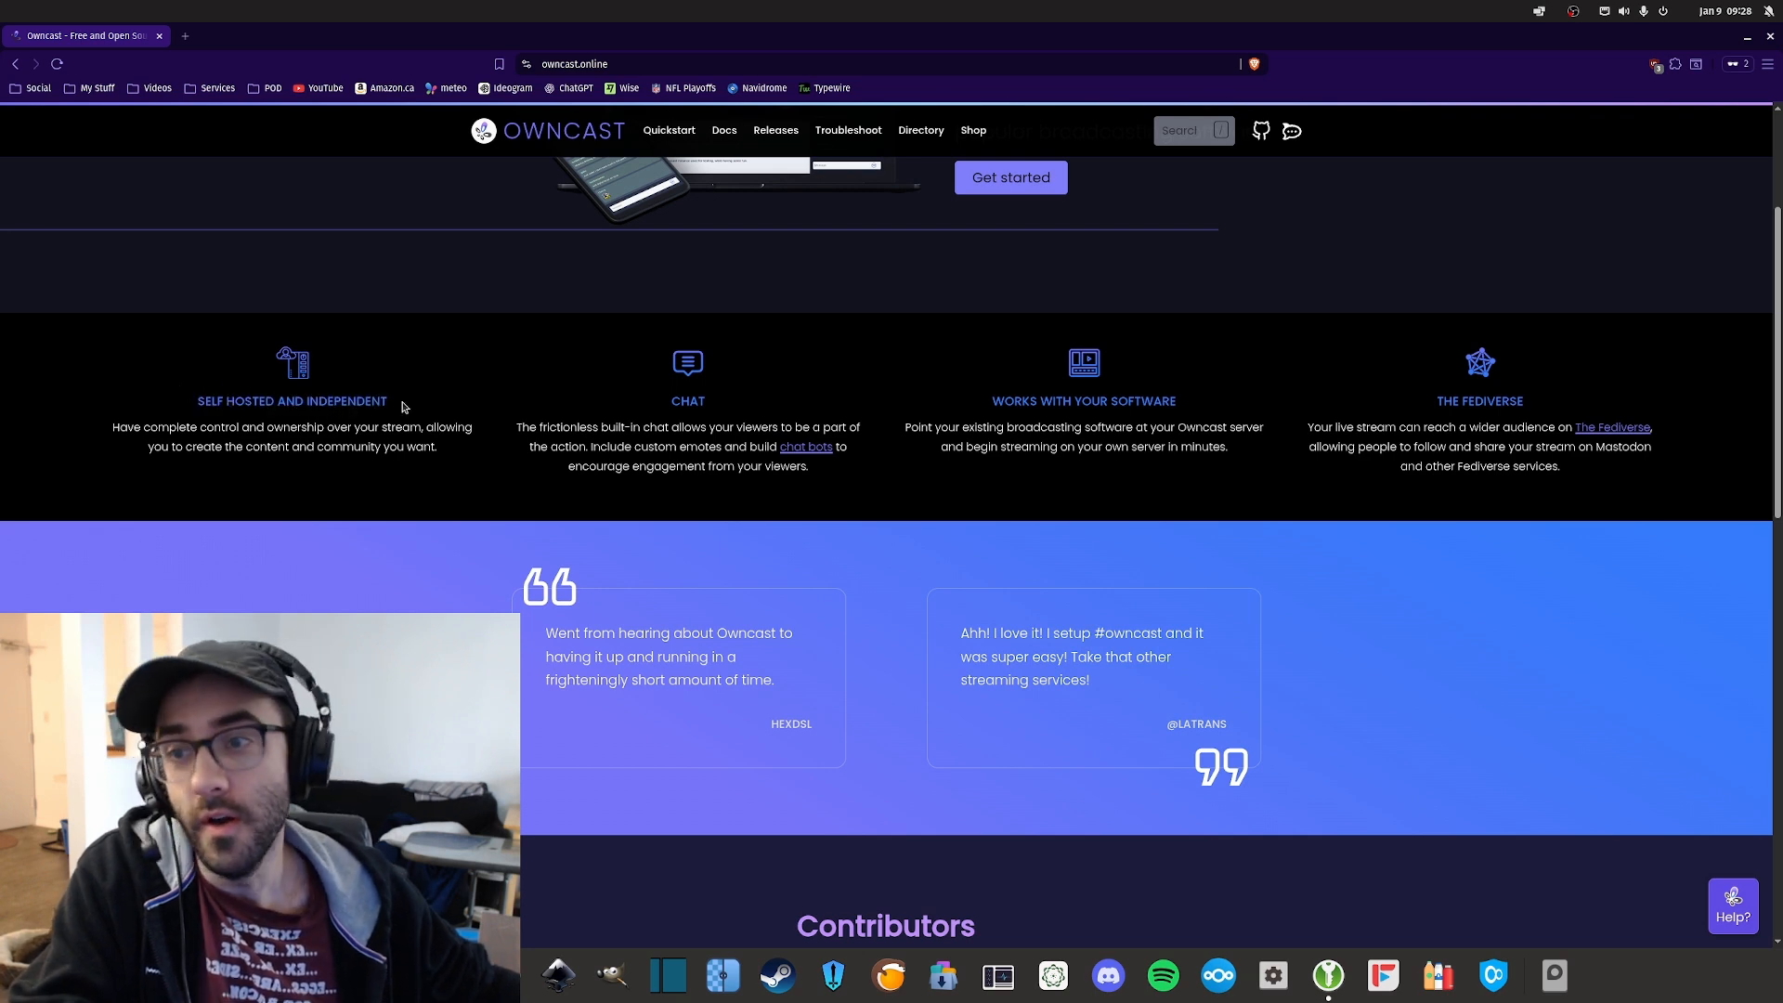
drag(403, 406, 204, 401)
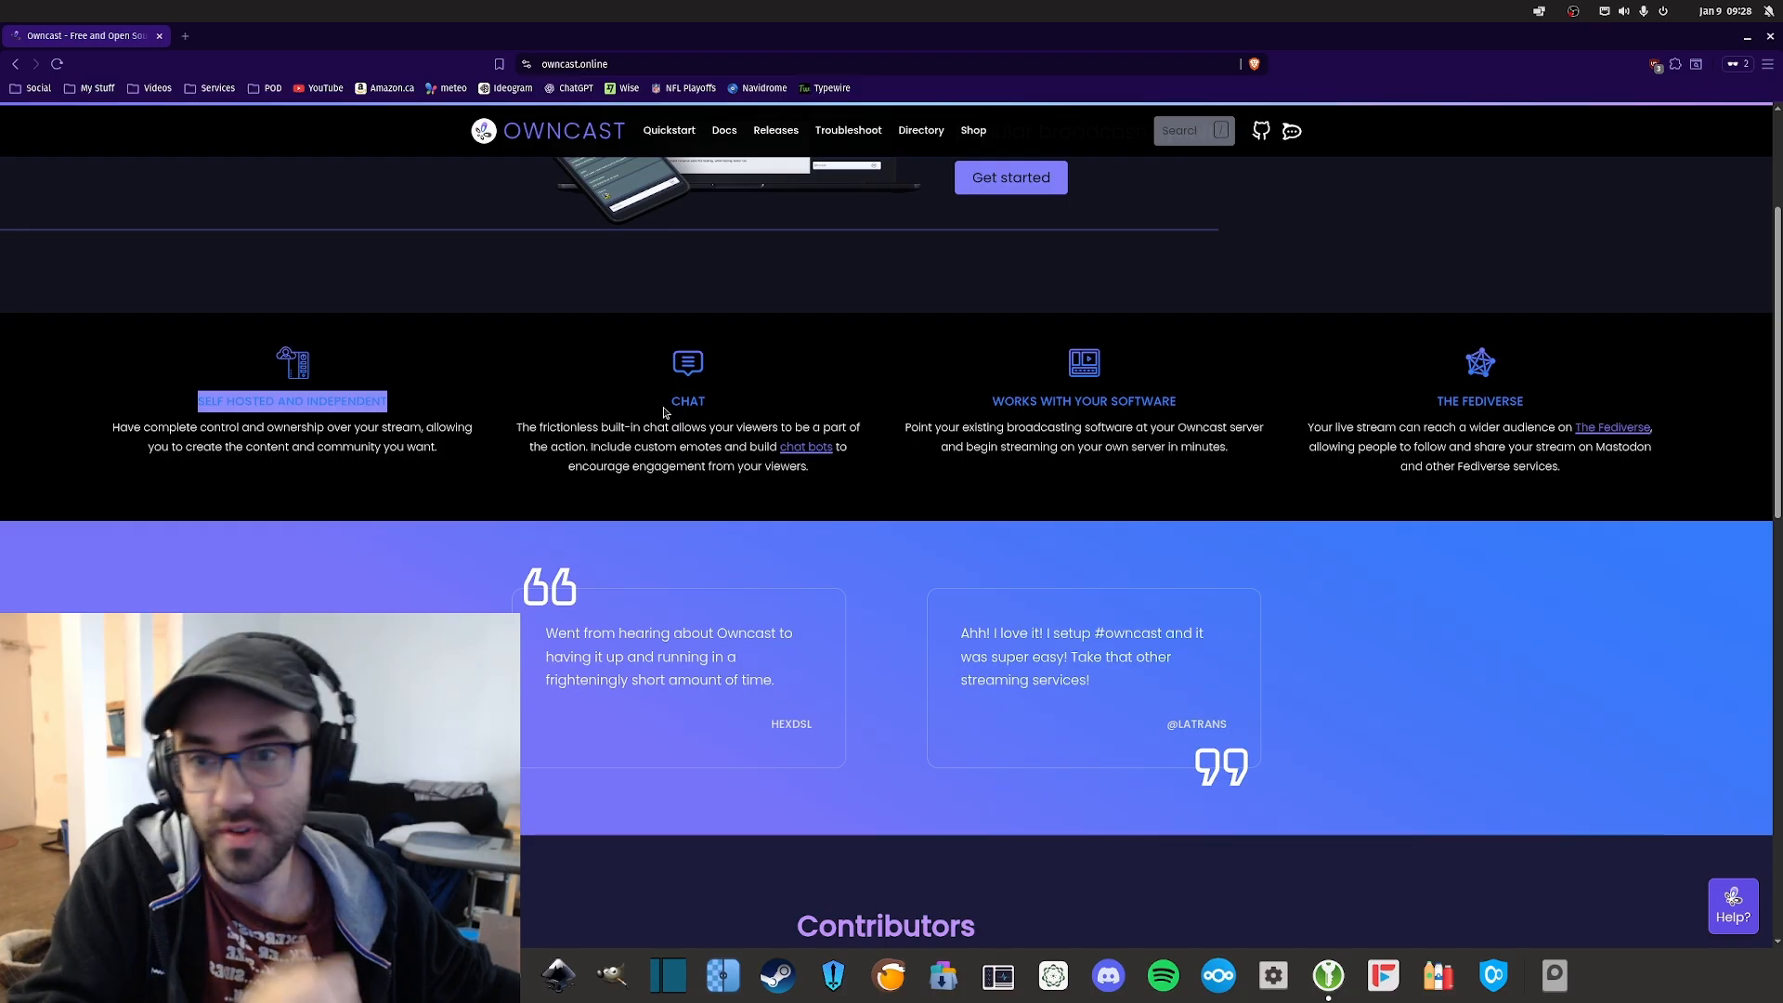
drag(664, 409, 707, 402)
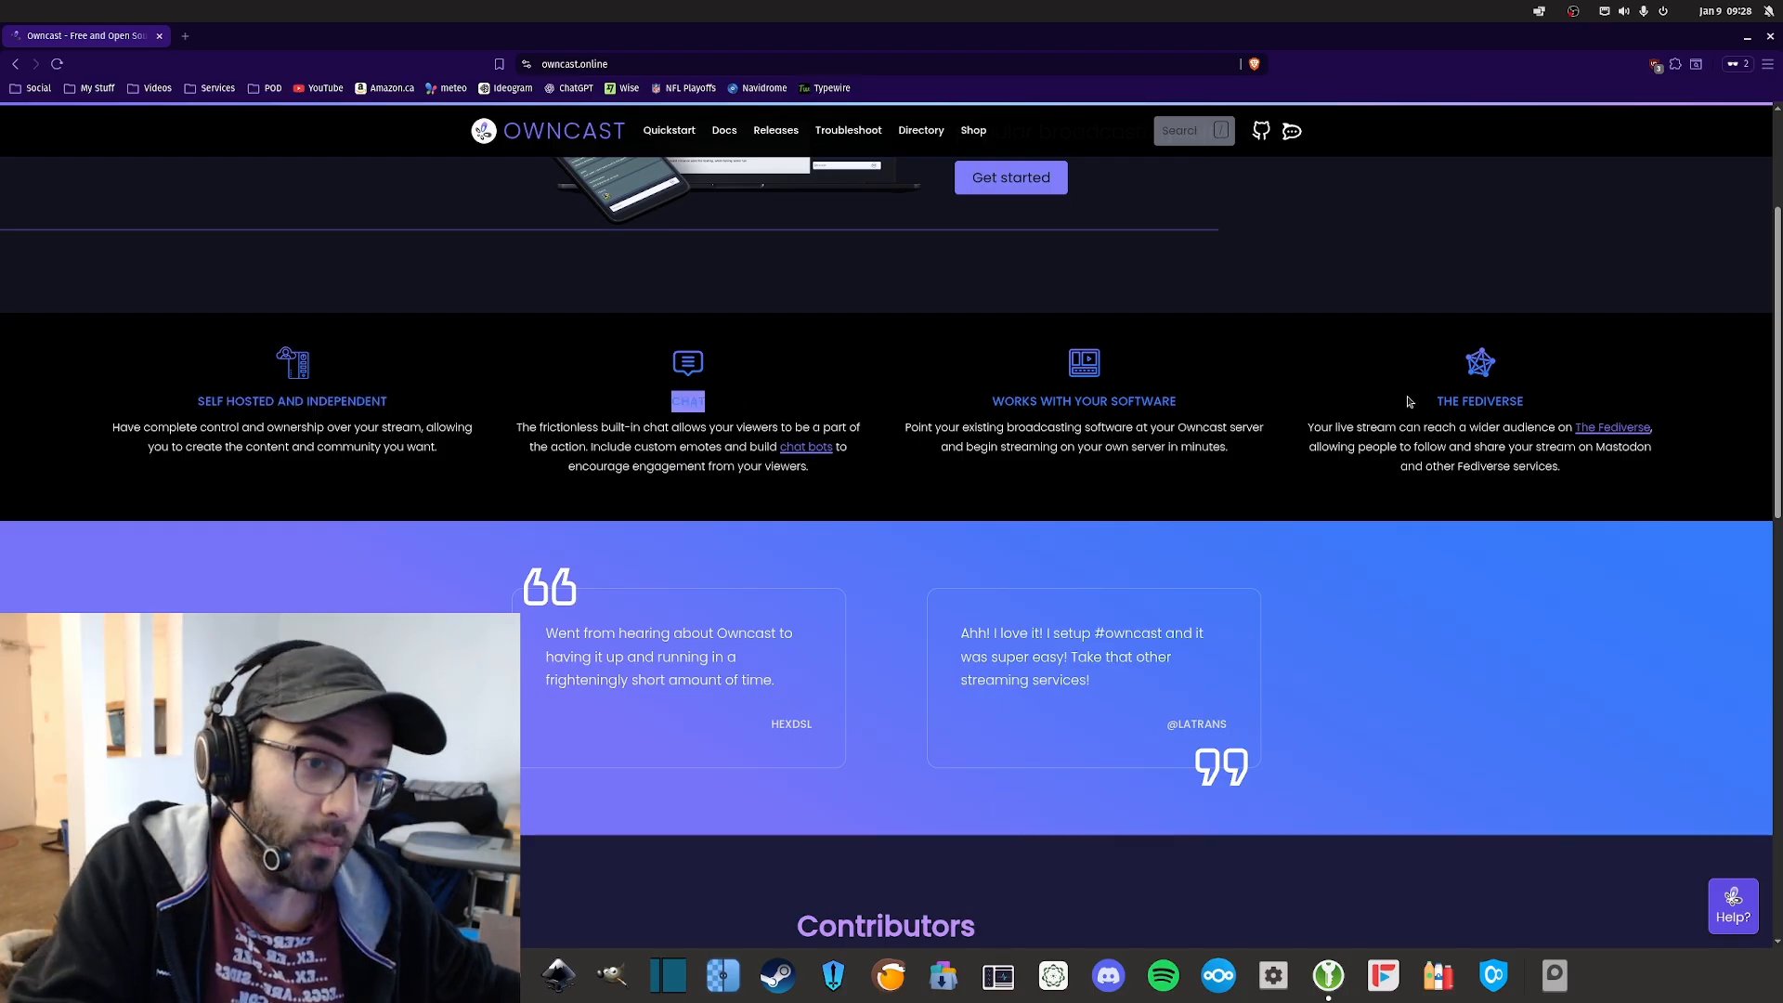
drag(1415, 400, 1568, 467)
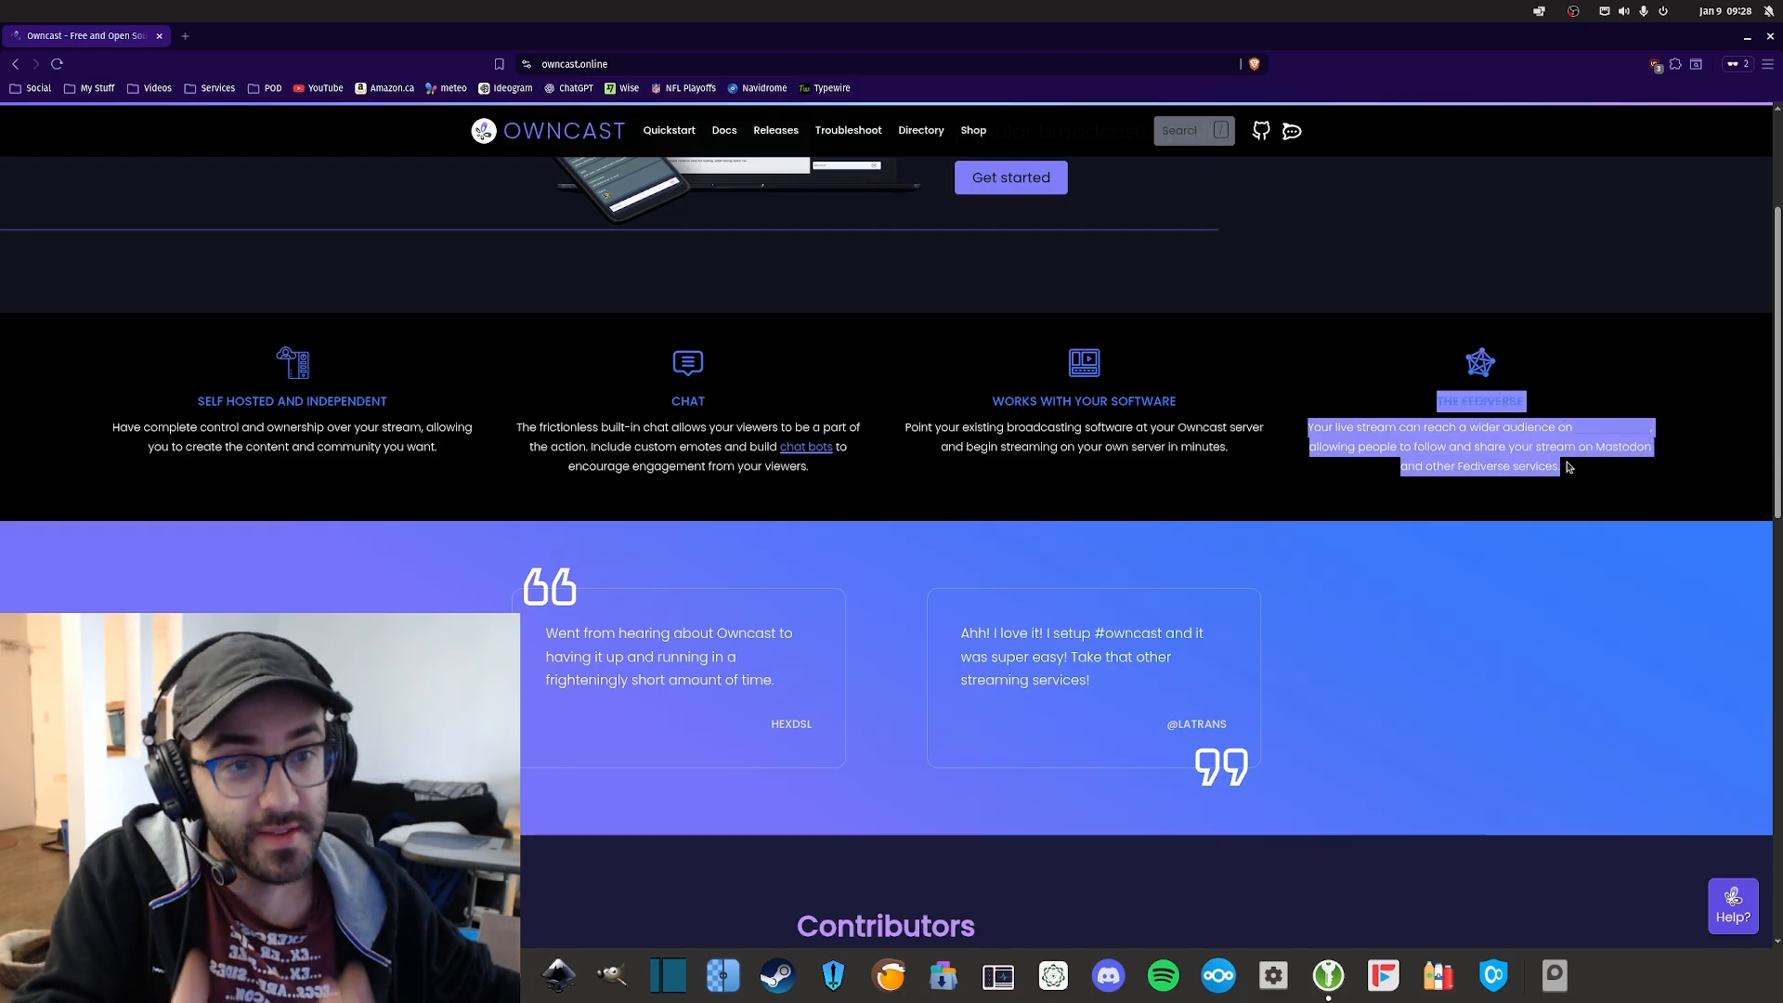
scroll(1380, 500, up, 3)
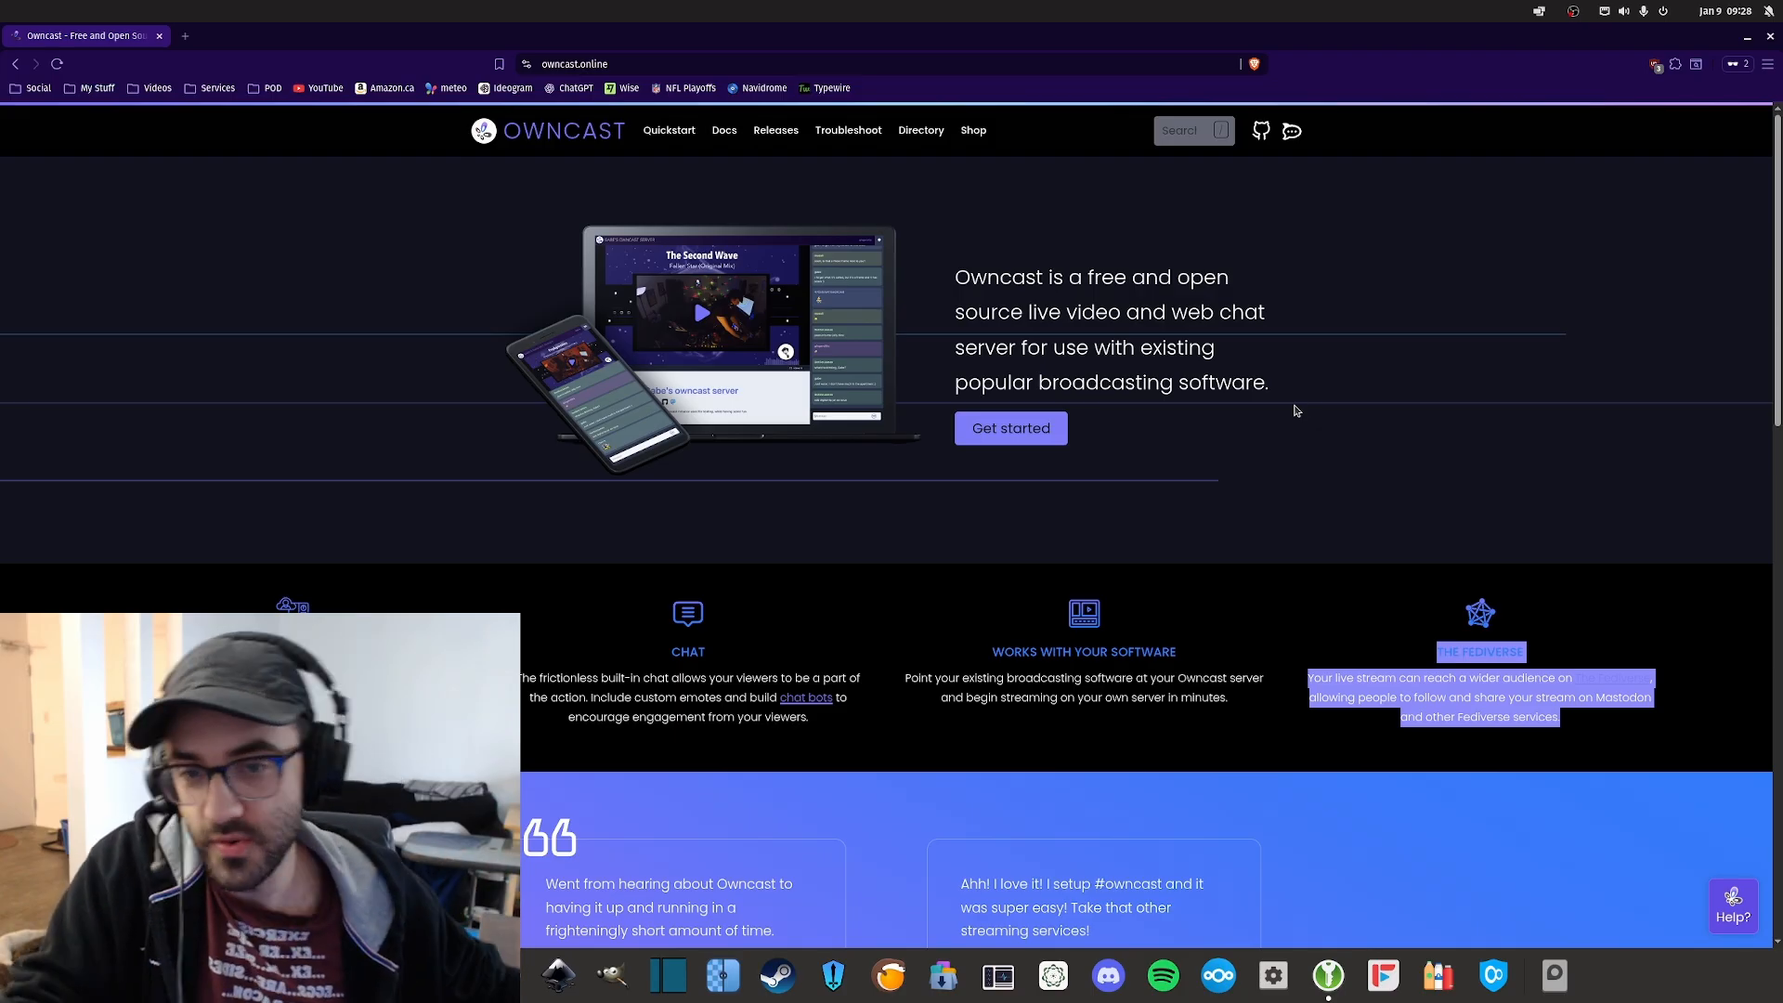
triple_click(1323, 381)
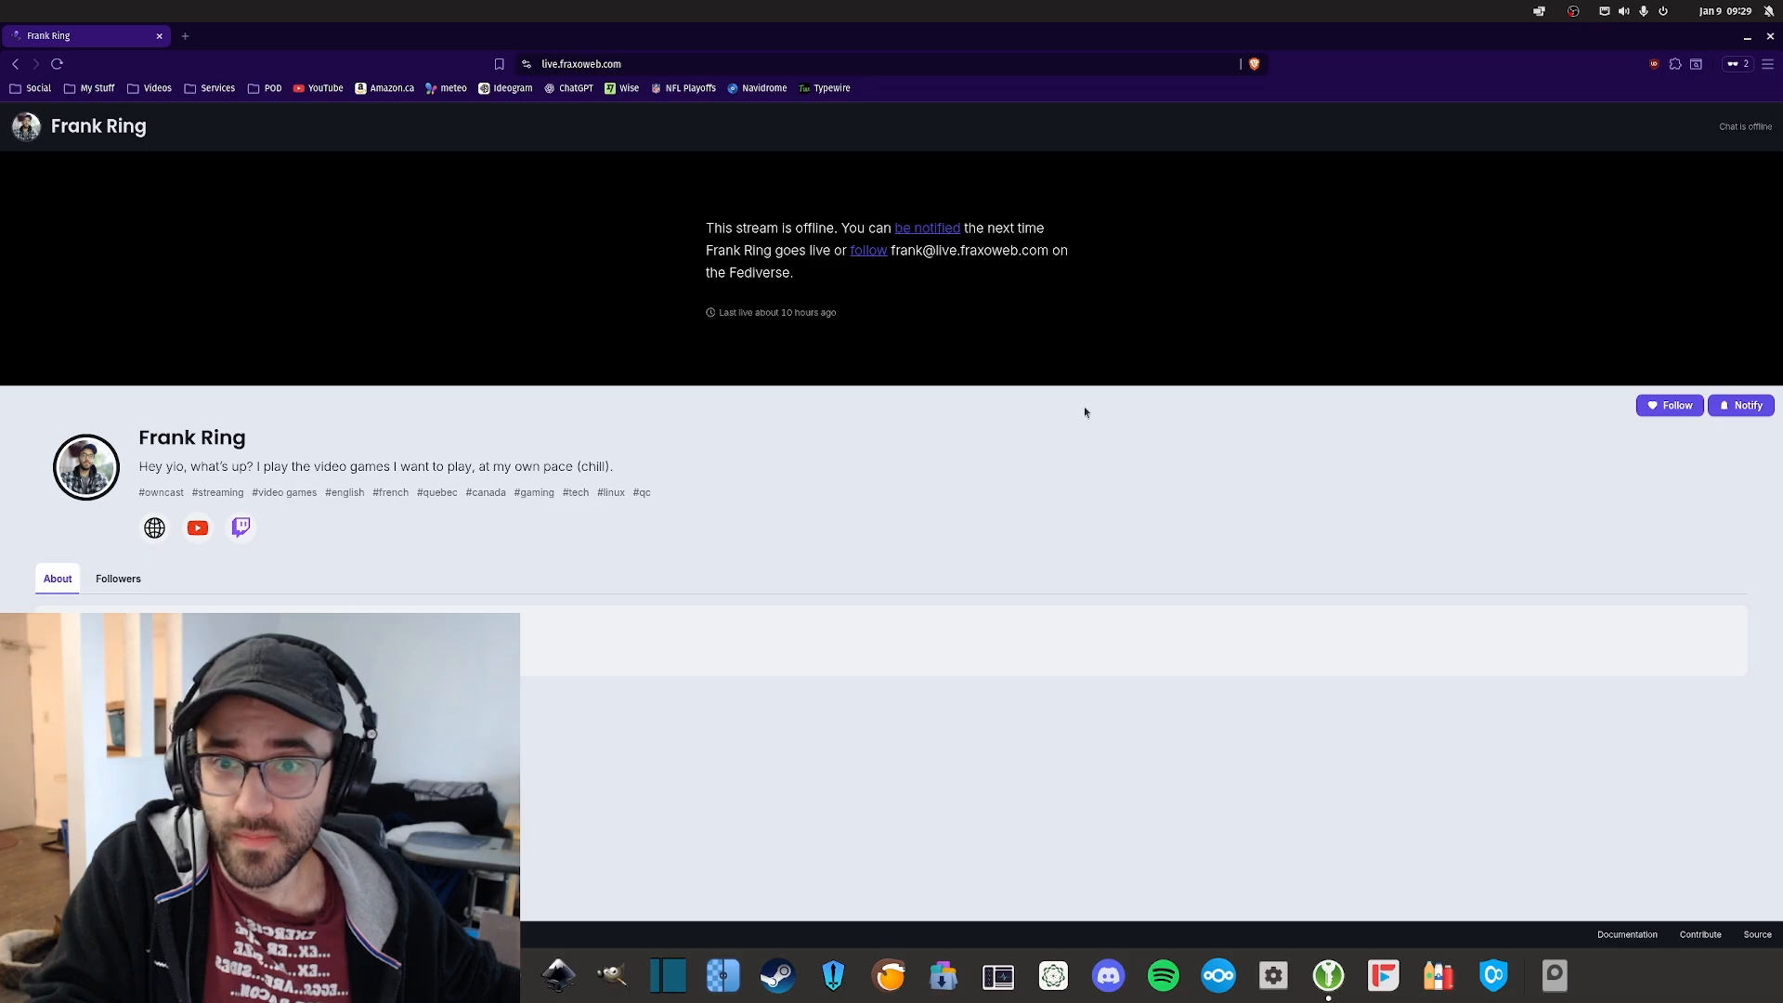
Step: Append /admin to the server's web address and load it
click(674, 65)
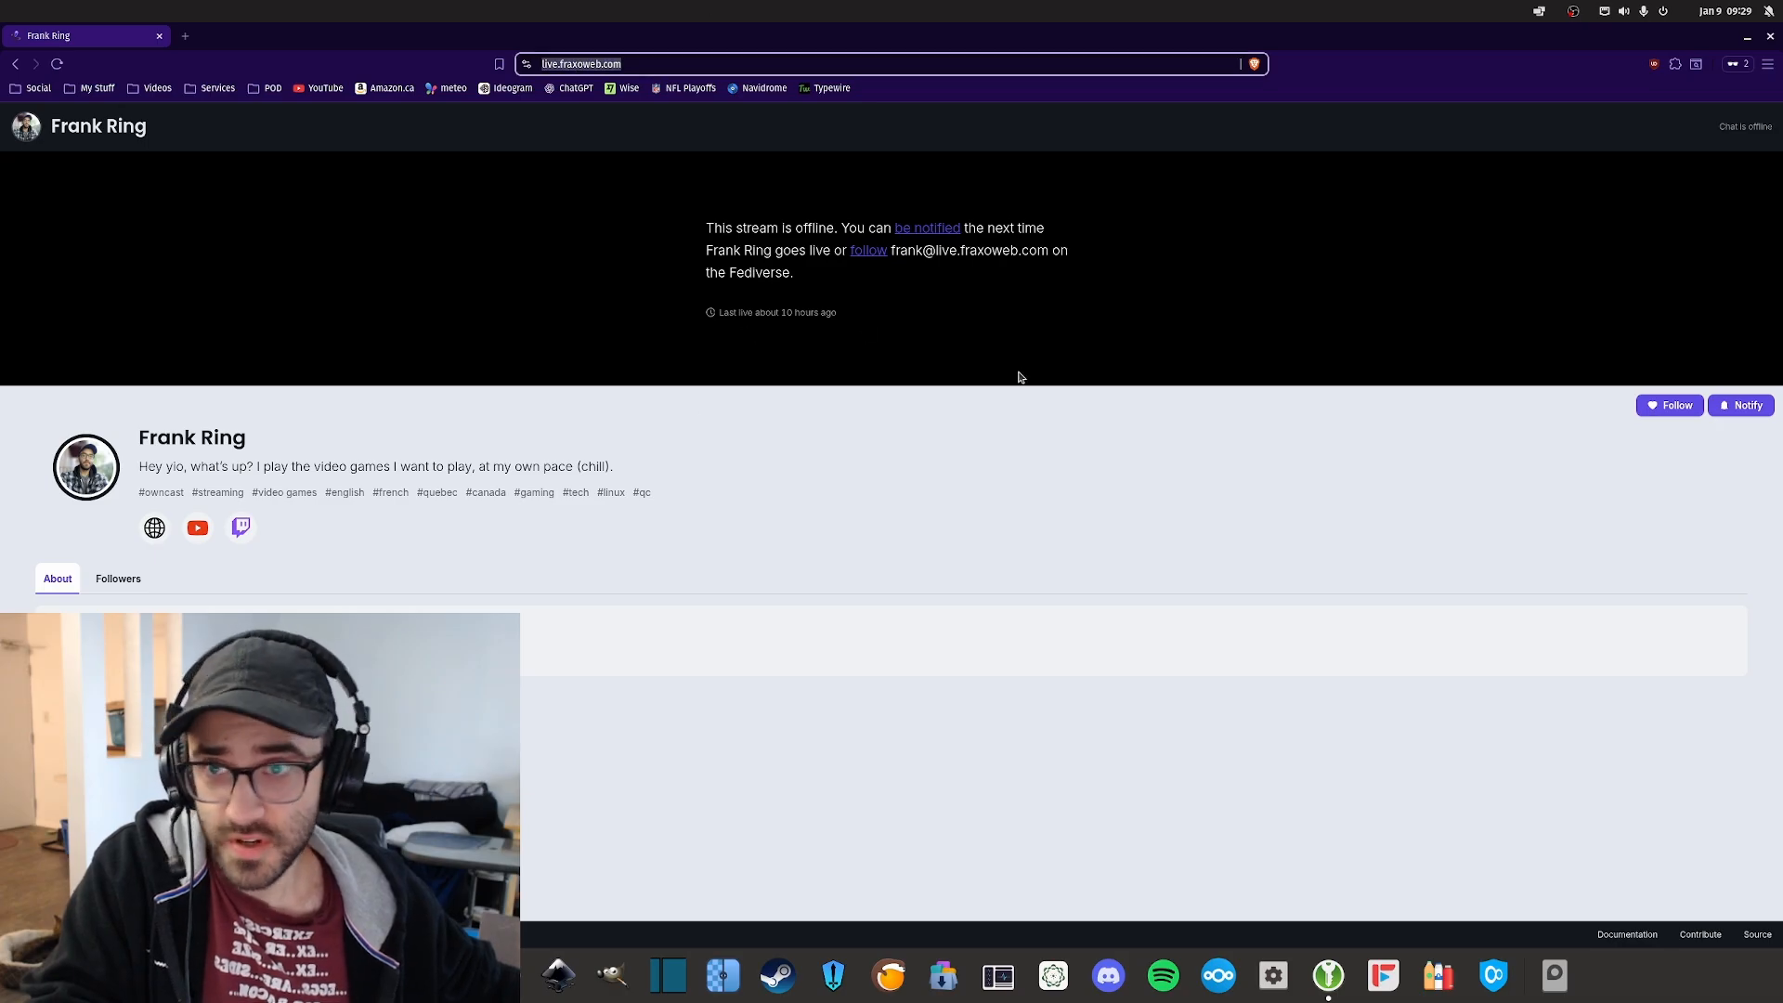
click(850, 412)
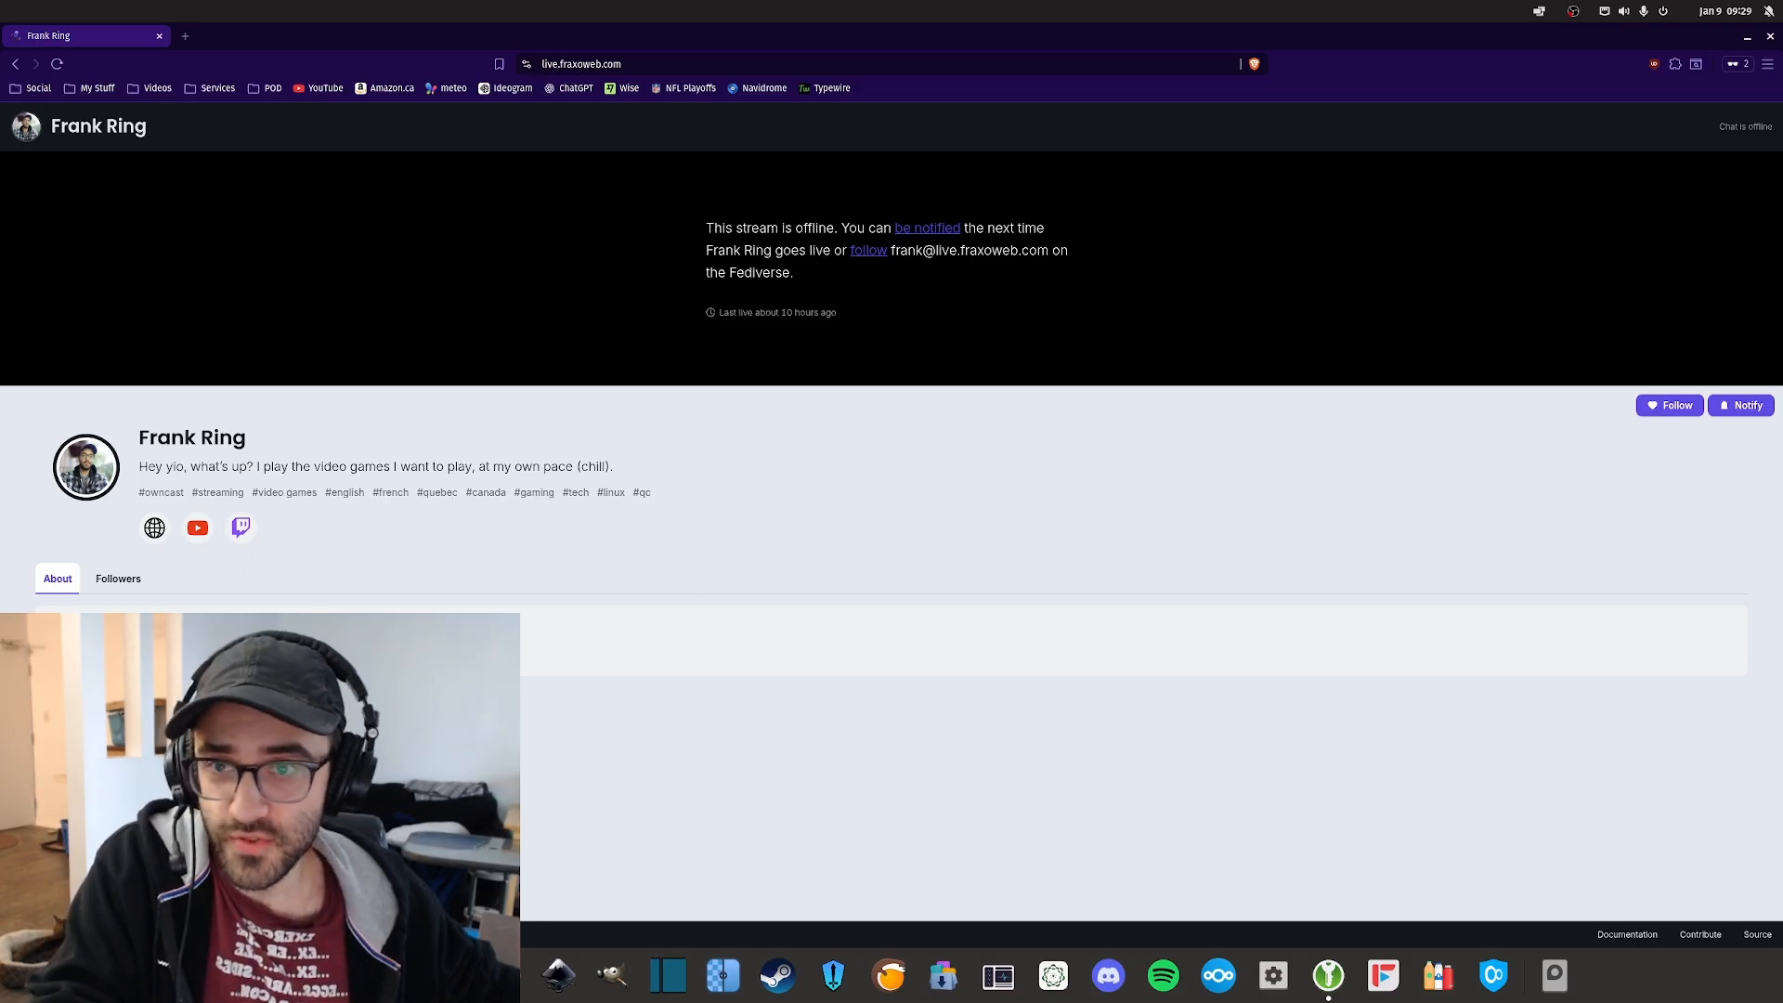
click(685, 64)
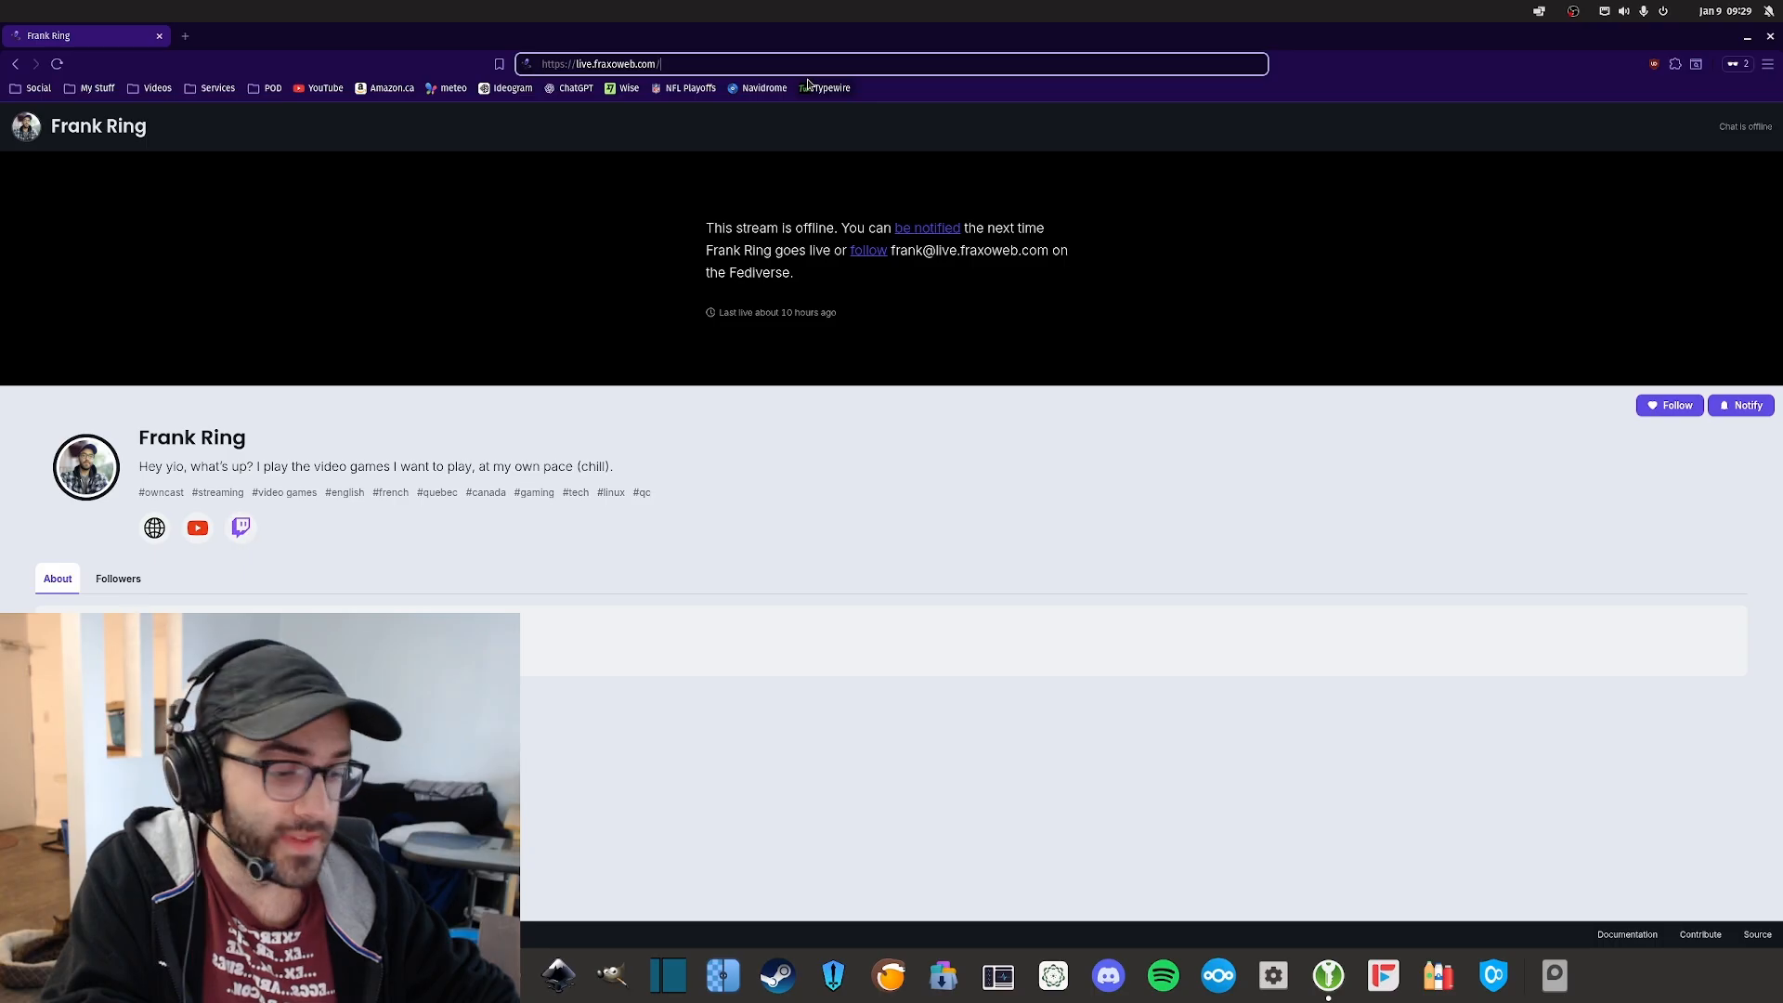
text(admin)
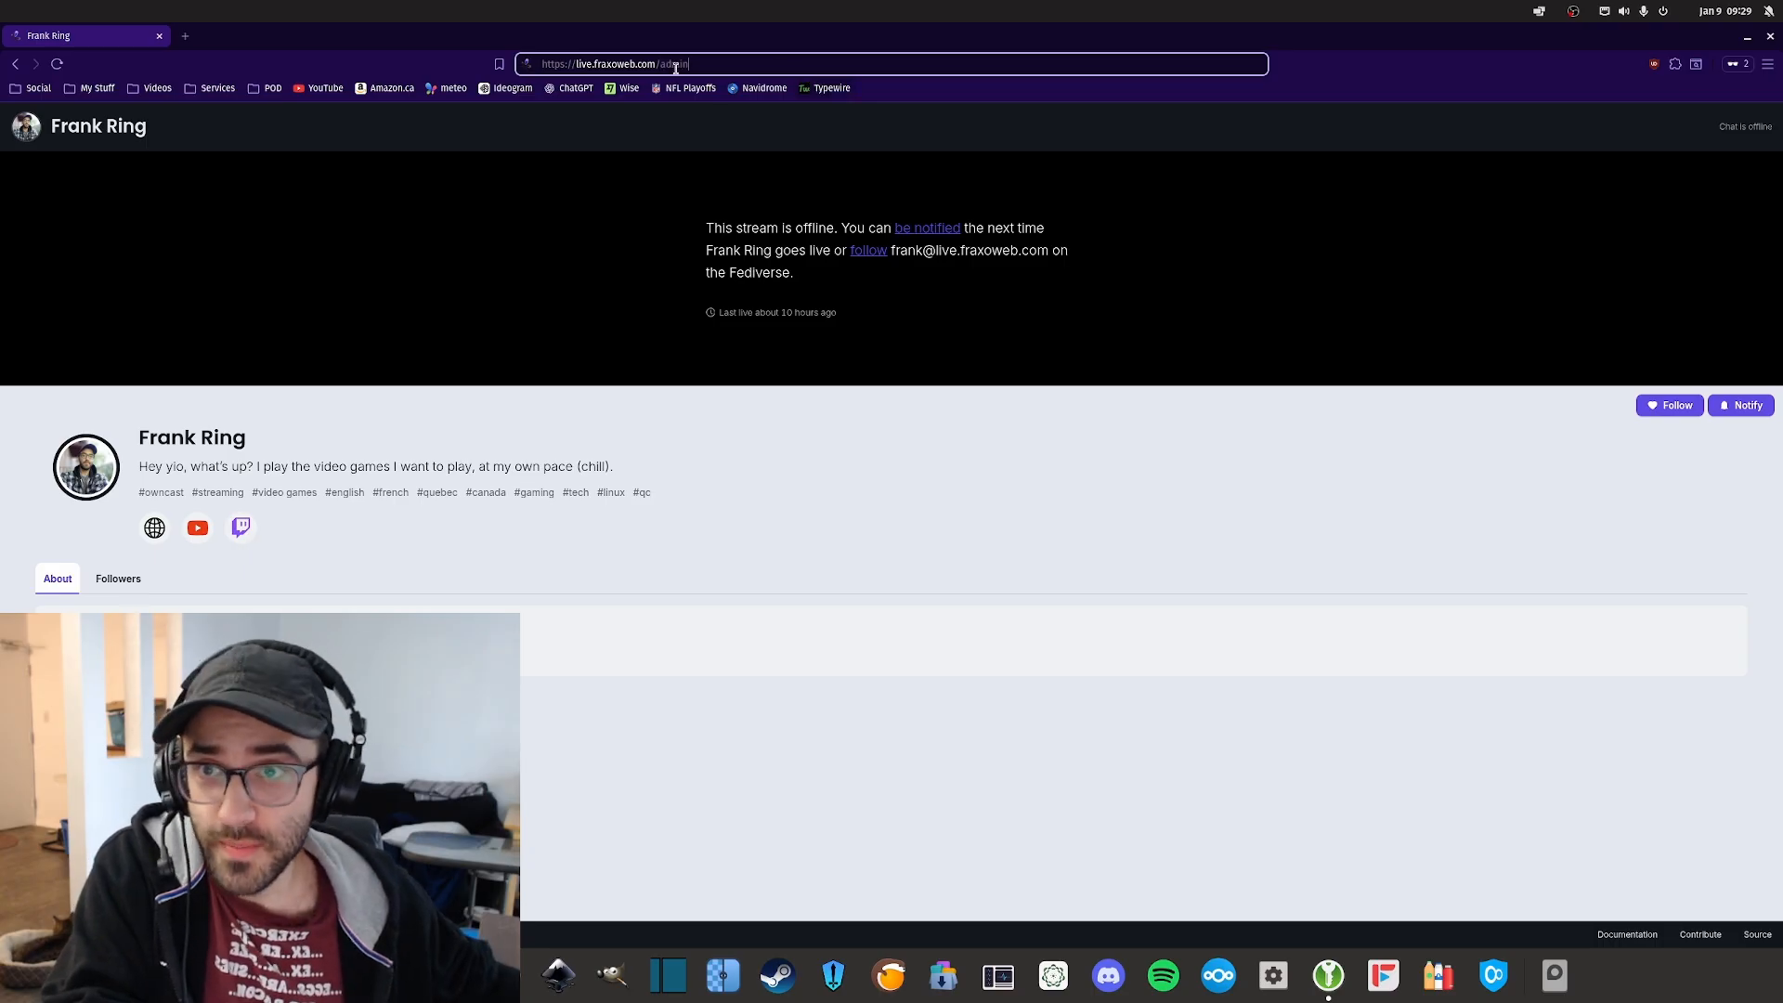
drag(658, 66, 710, 65)
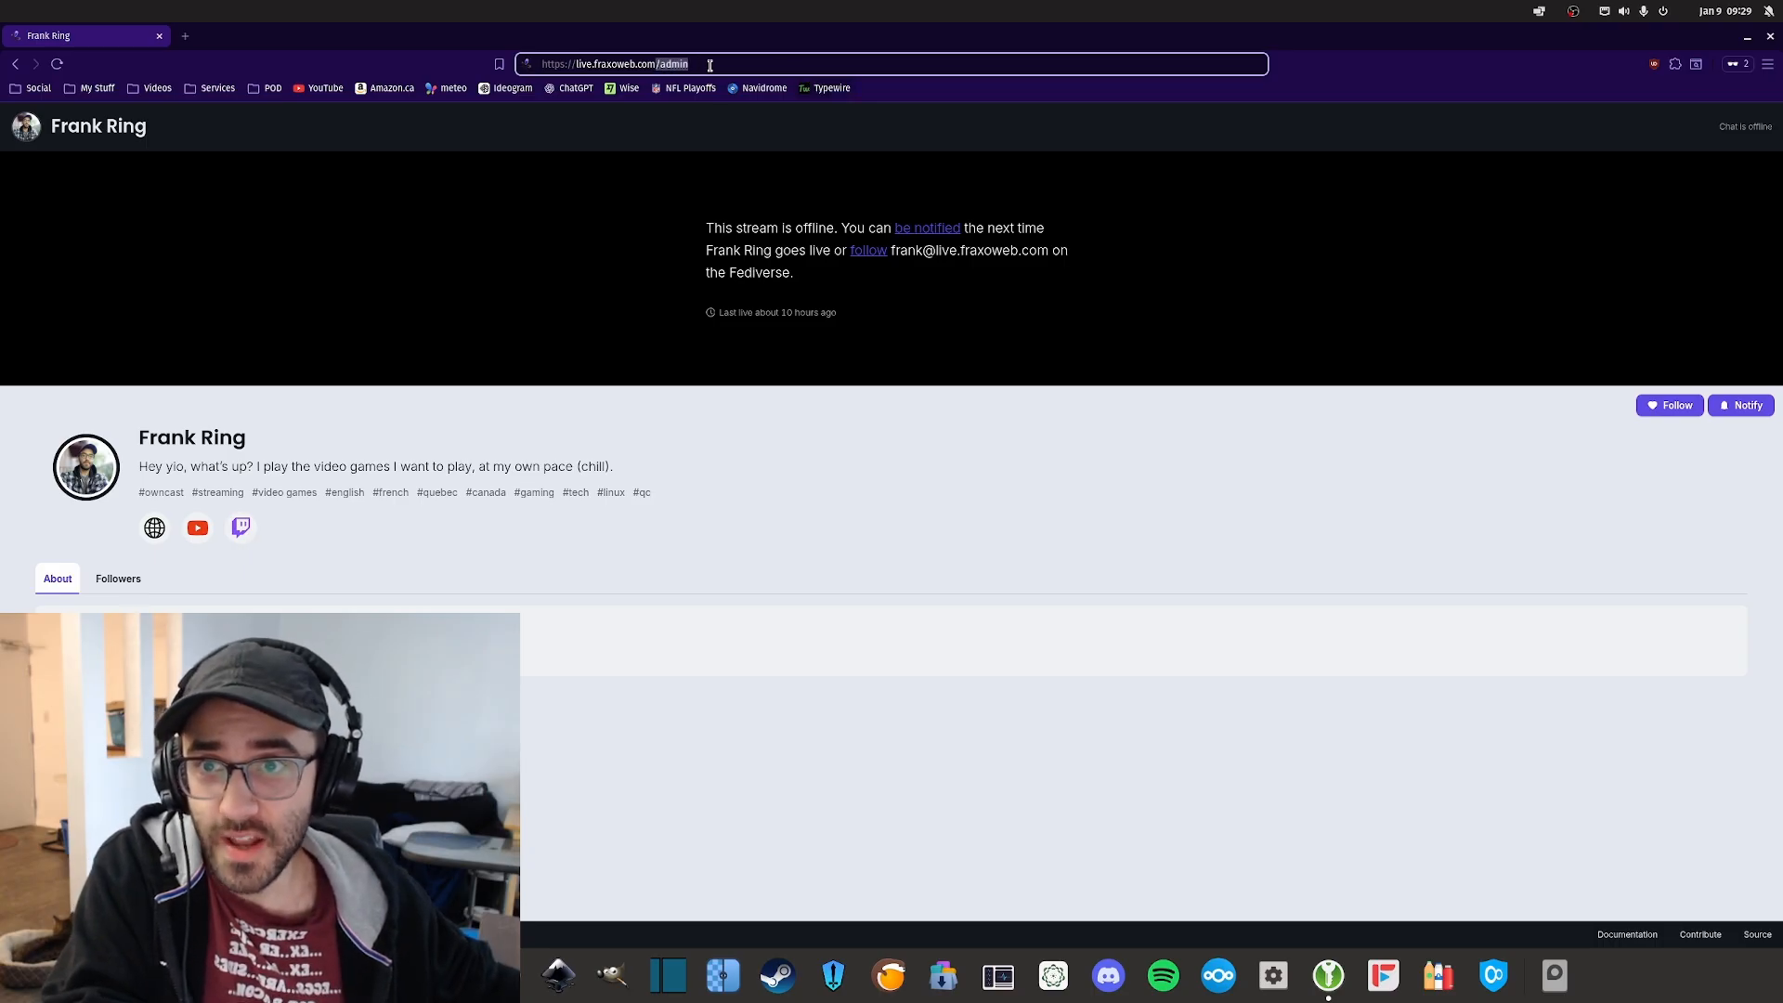
click(745, 64)
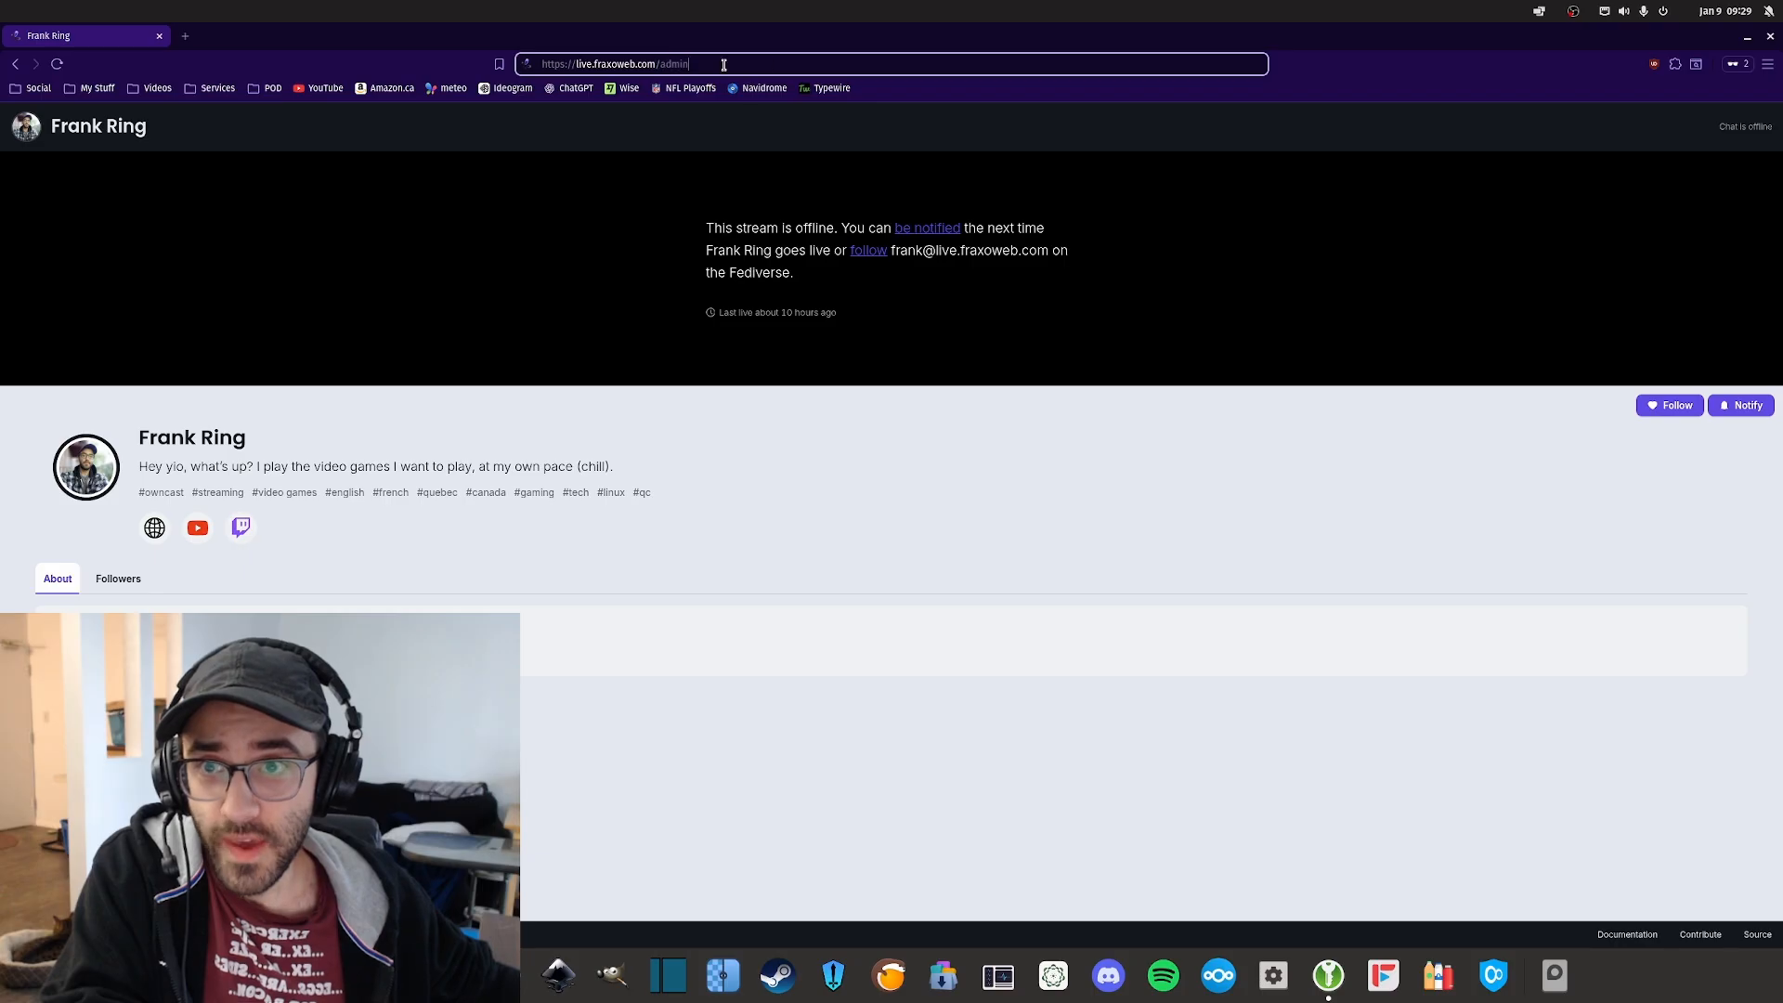
key(Return)
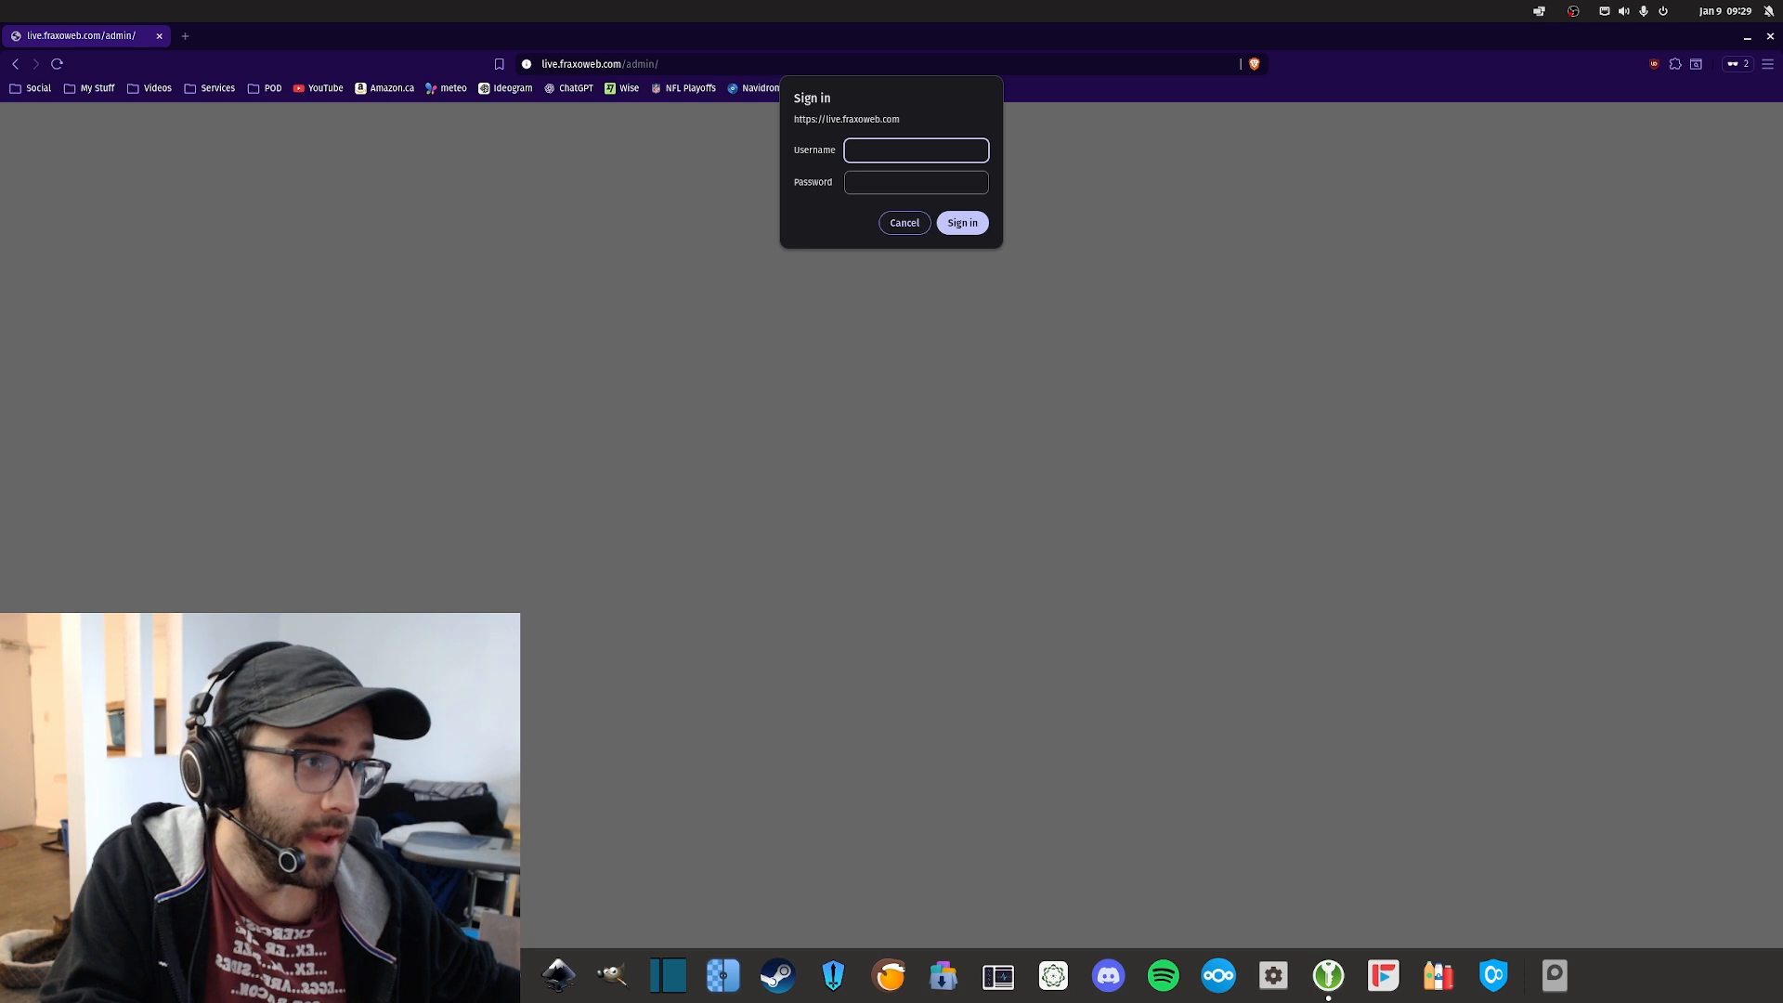
Step: Enter the admin username, paste the stored password from KeePassXC, and sign in
key(alt+Tab)
click(871, 139)
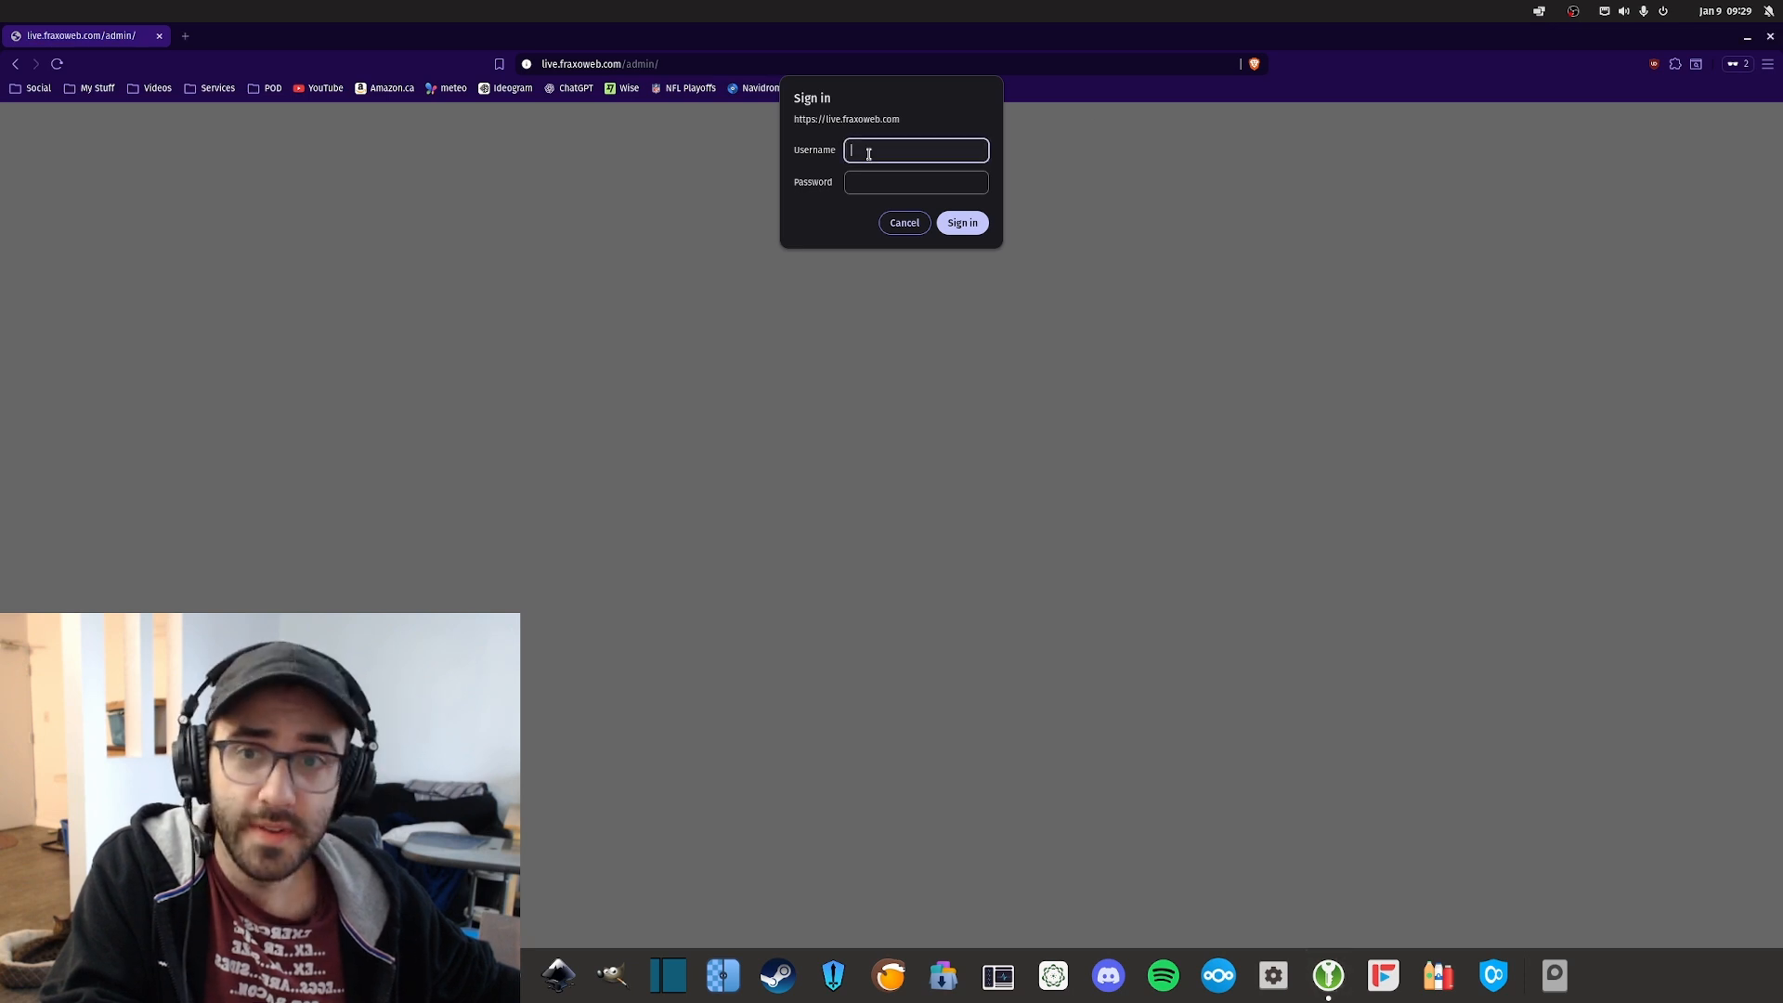
text(admin)
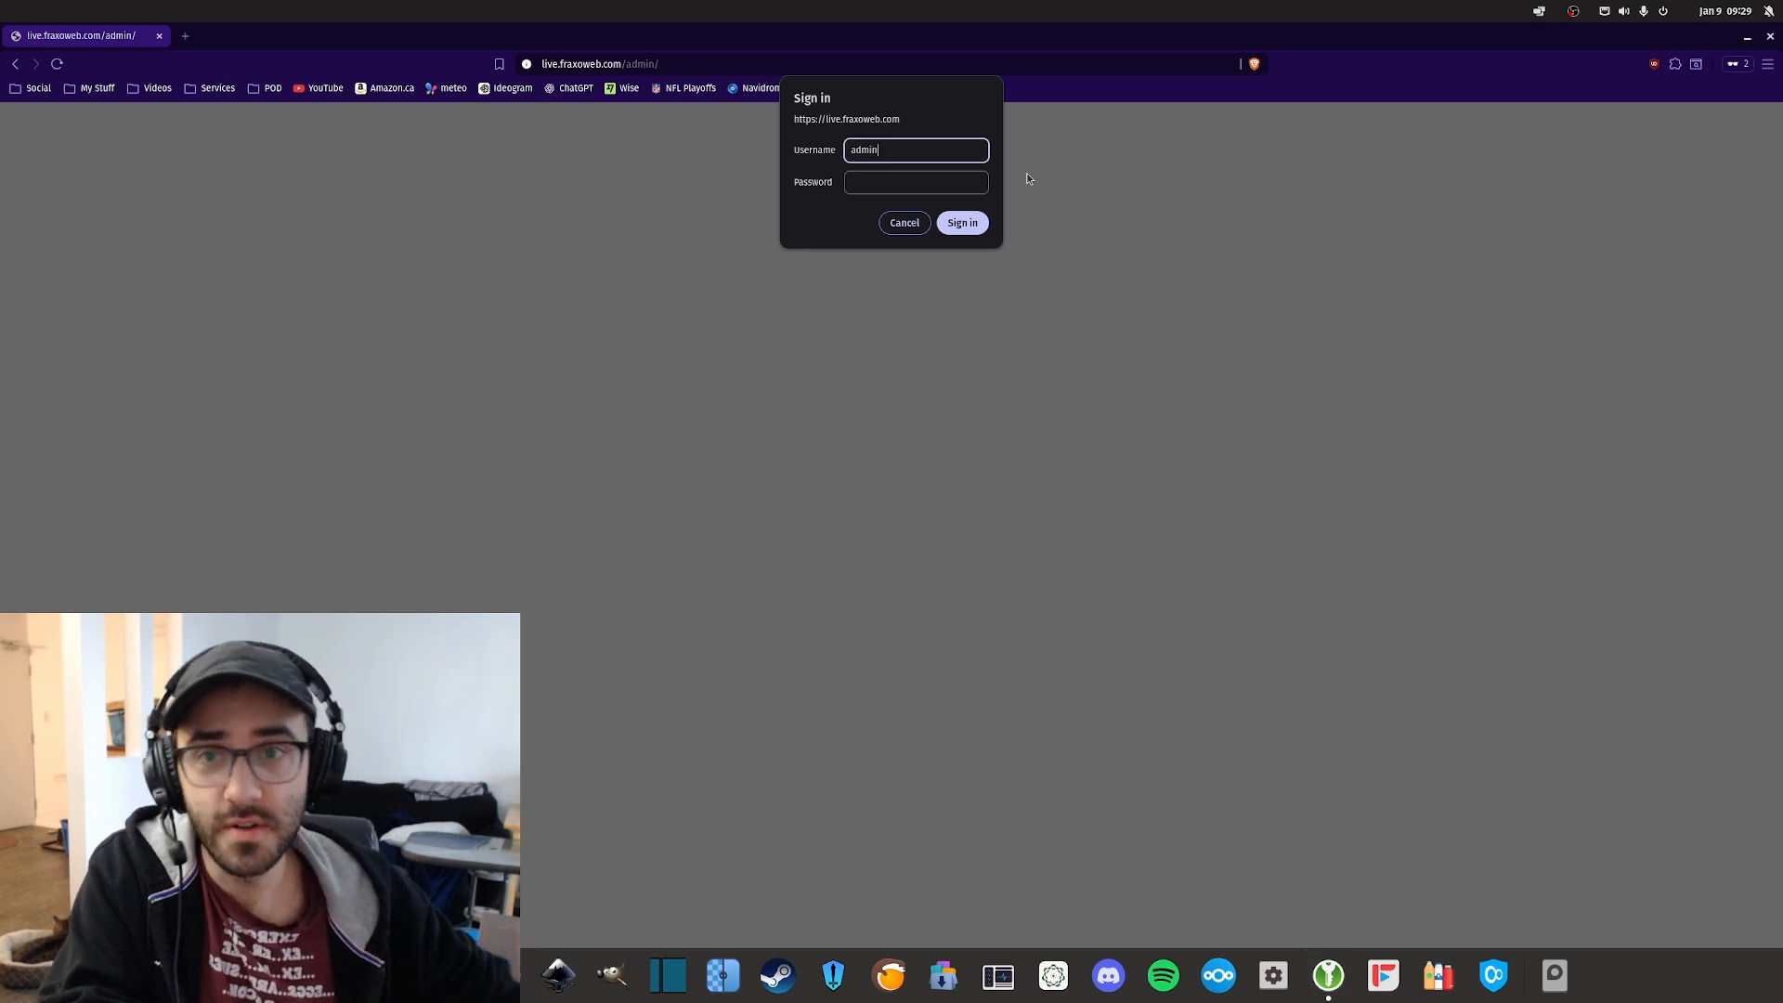
click(874, 182)
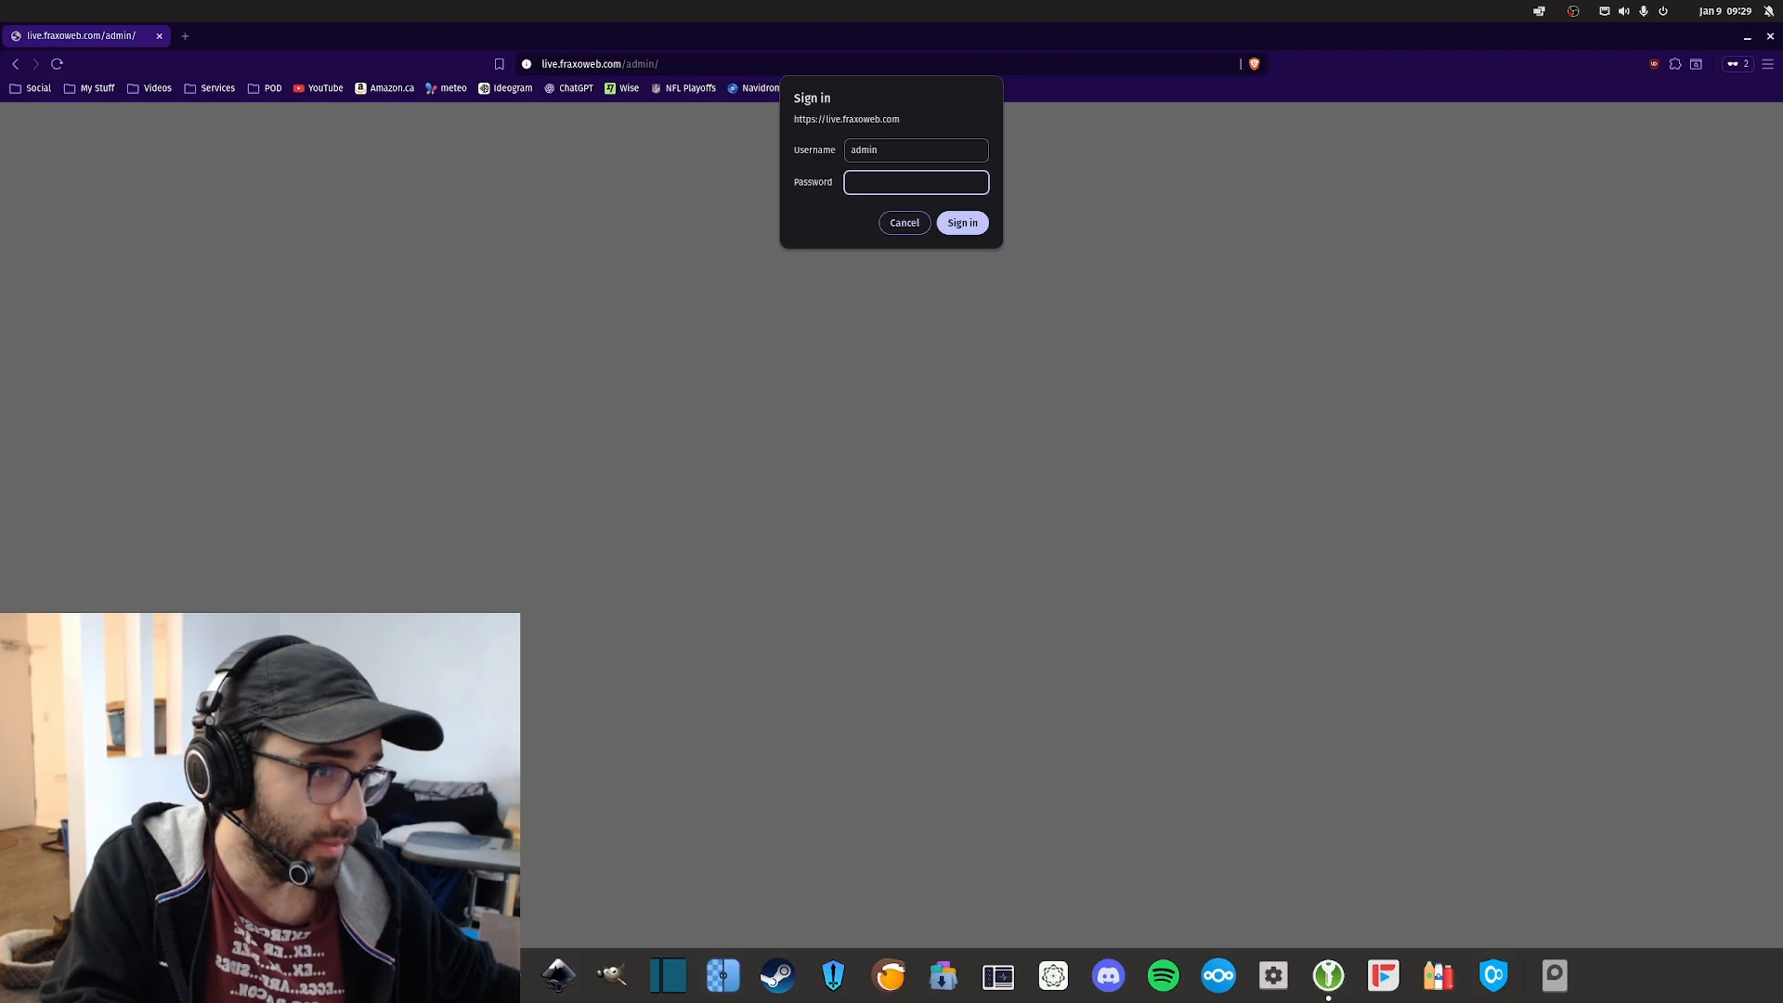
key(alt+Tab)
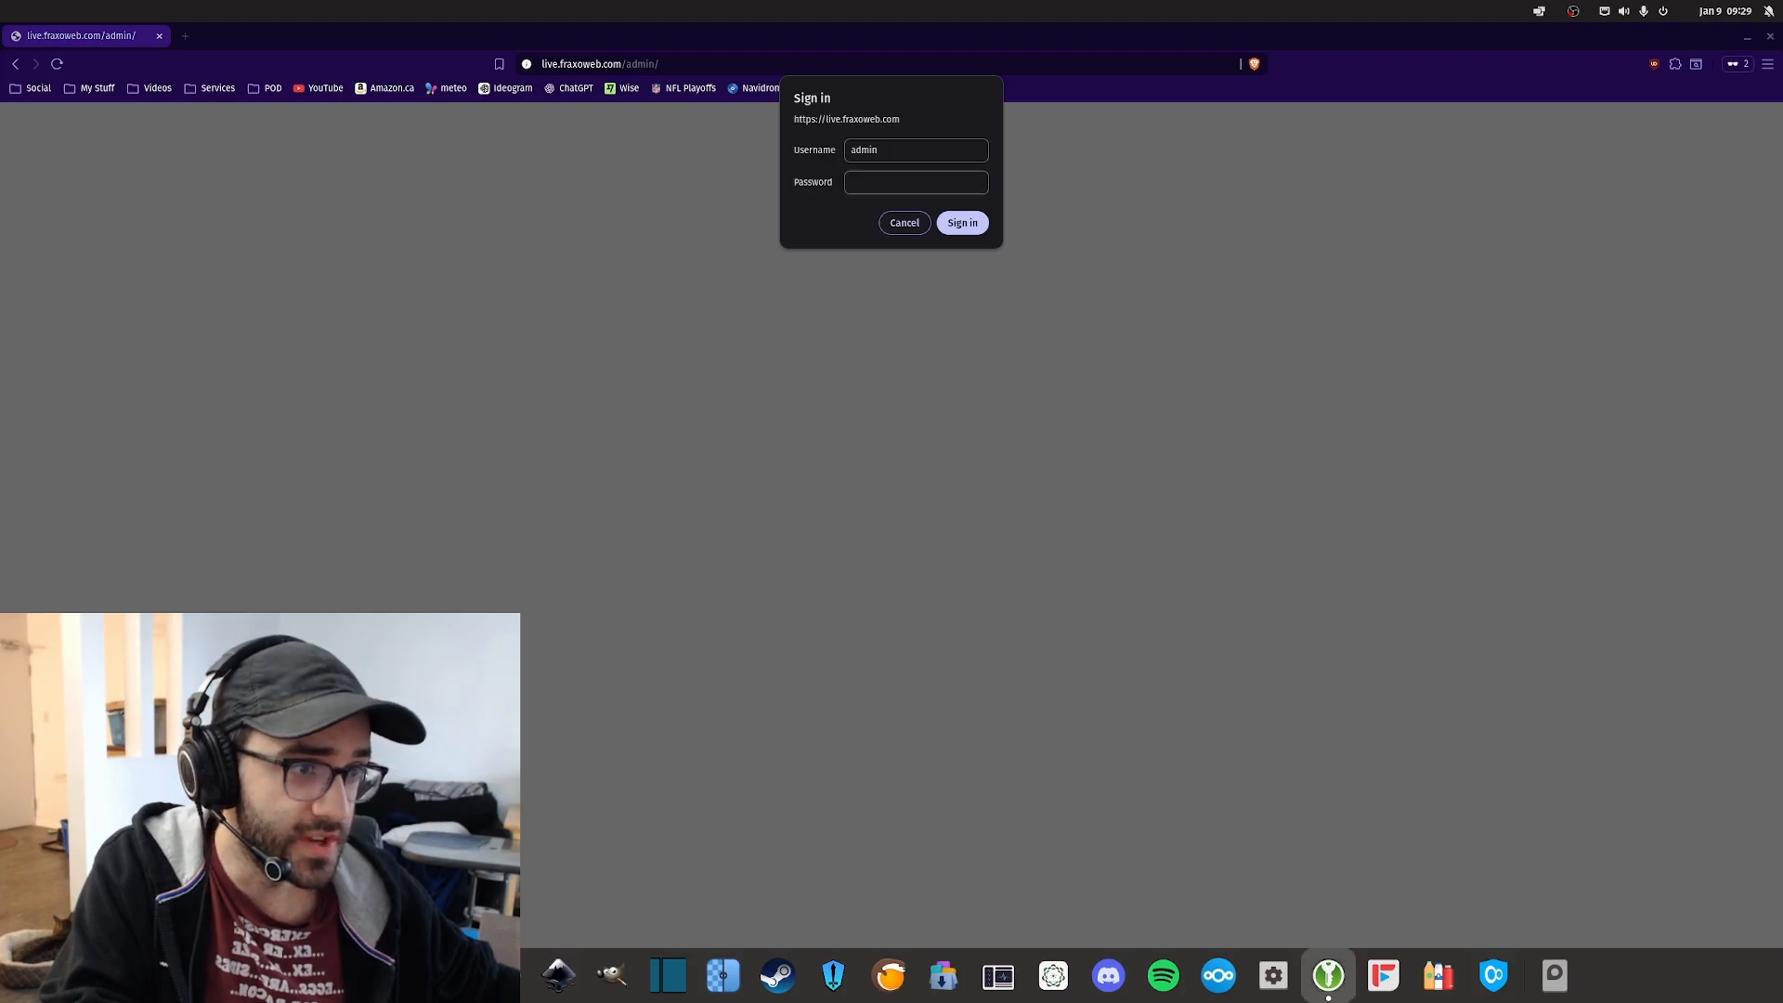
click(906, 183)
key(ctrl+v)
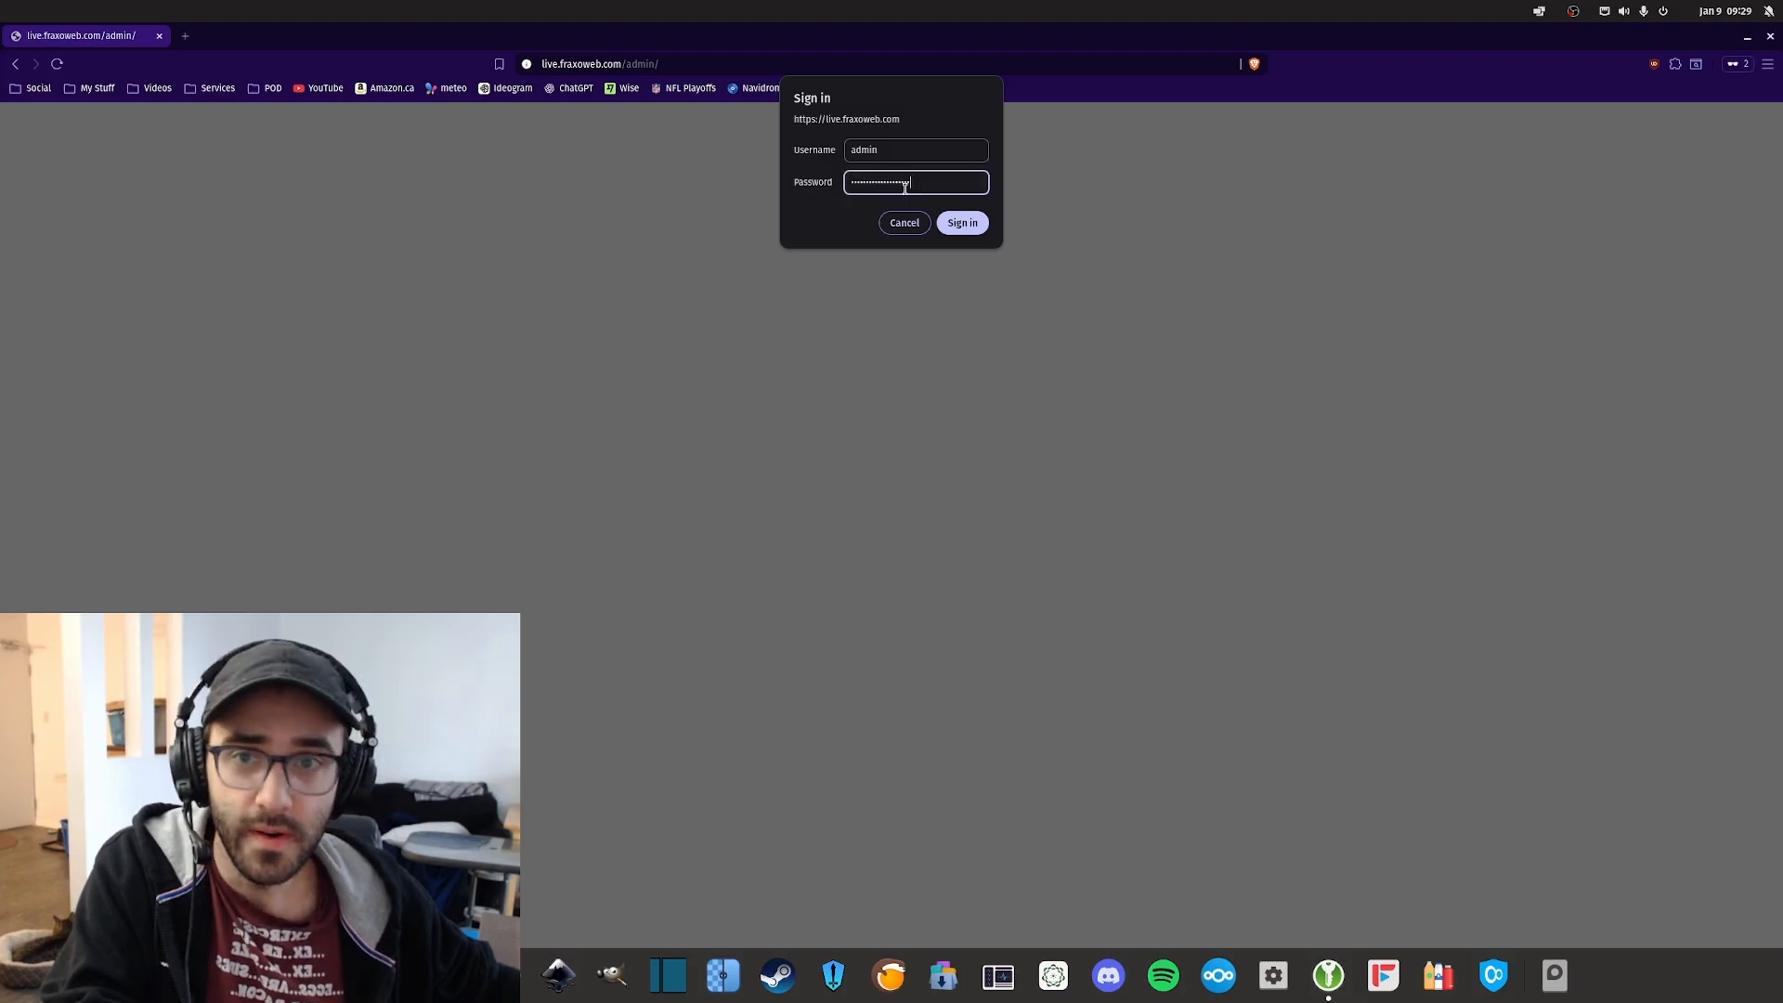
click(964, 224)
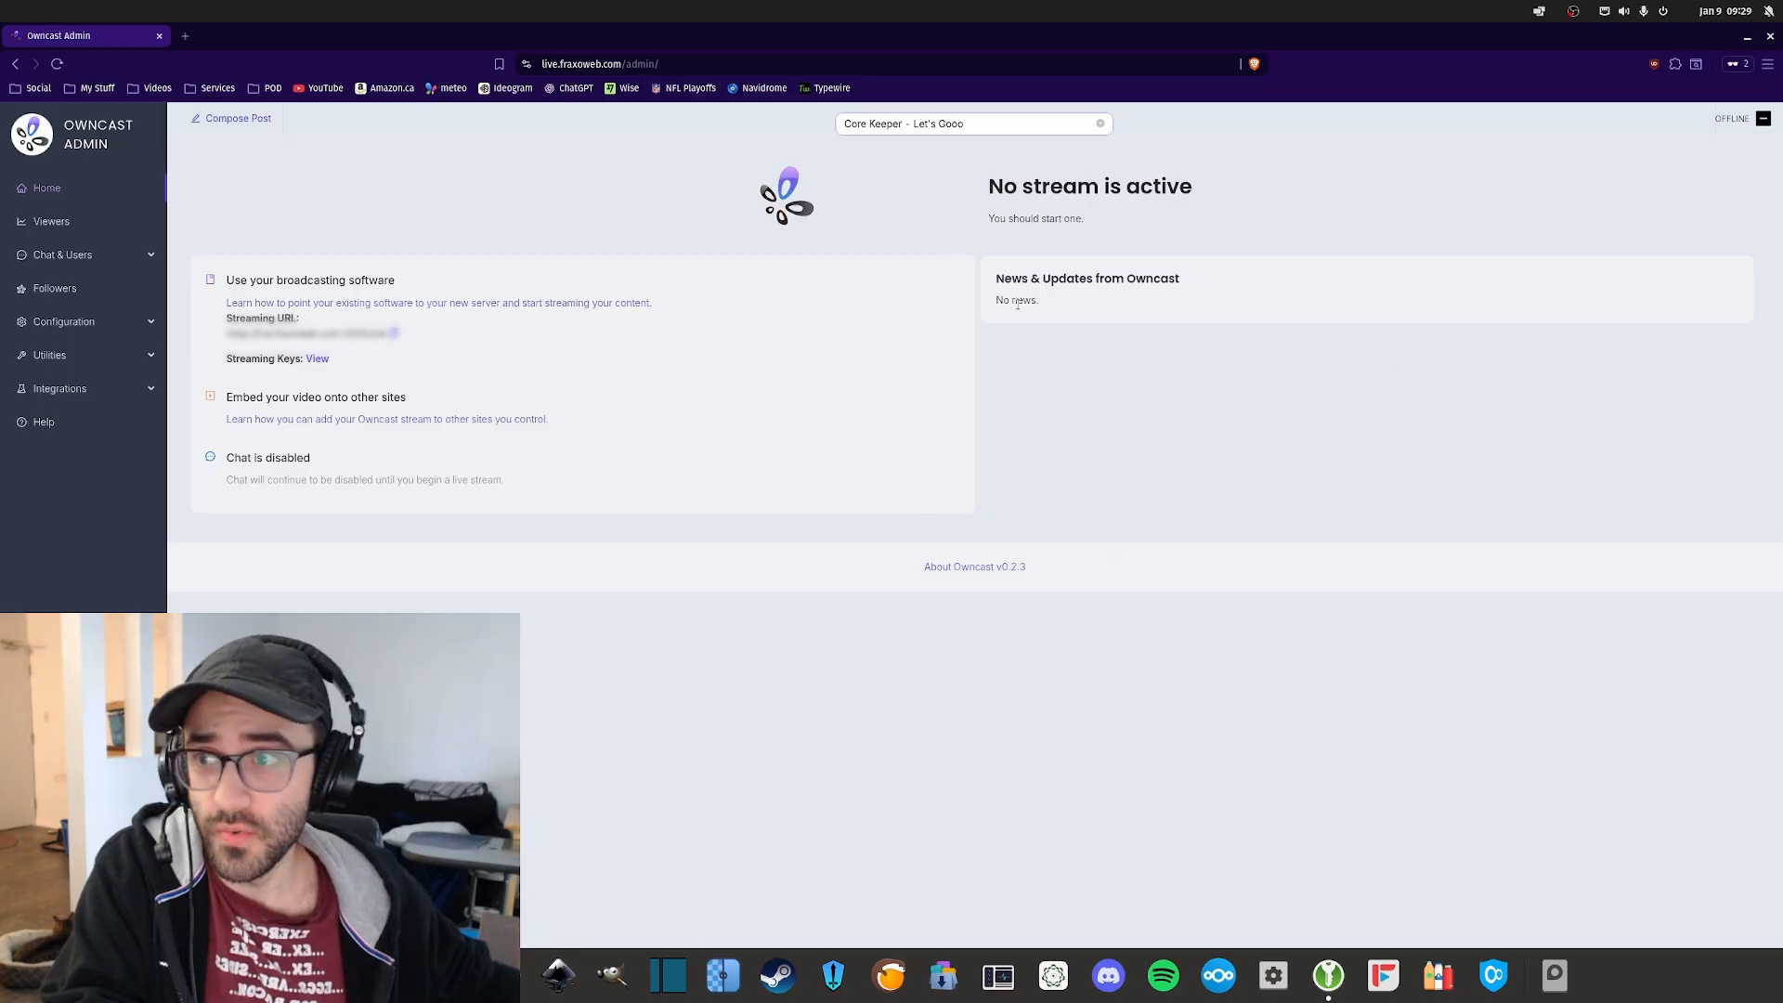
Step: Go to Configuration > Server Setup and show the Stream Keys tab with 'My new key'
click(65, 321)
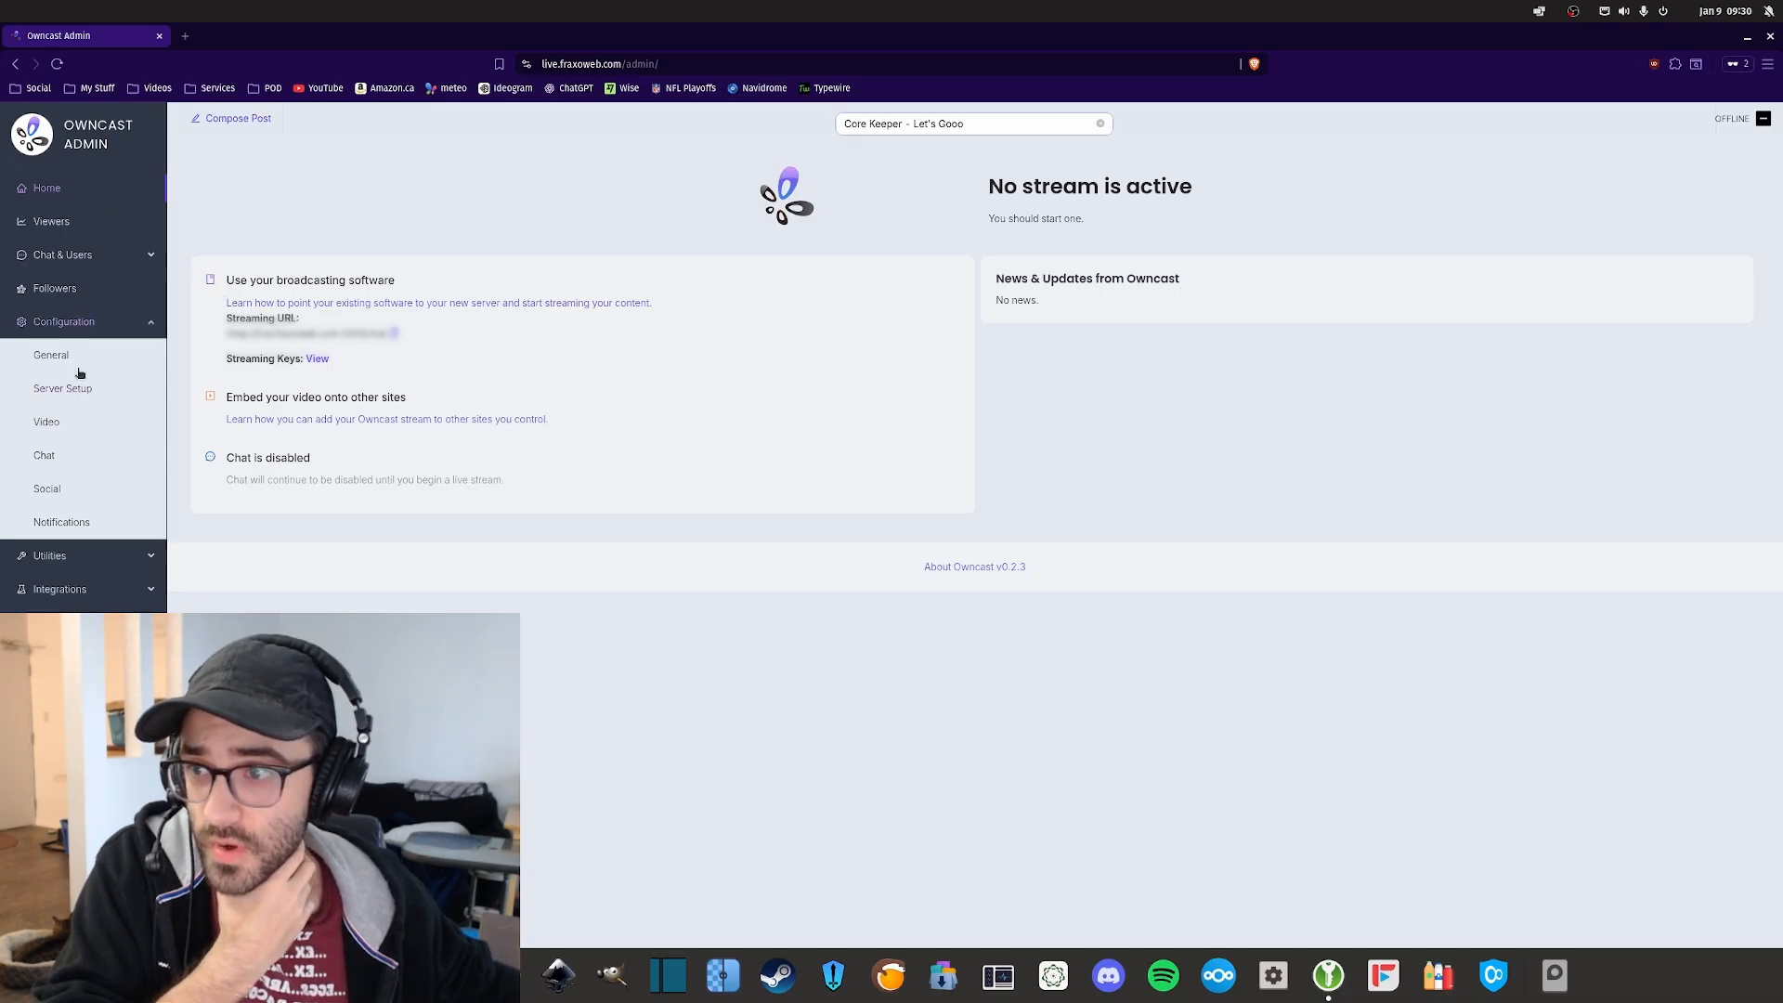
click(65, 390)
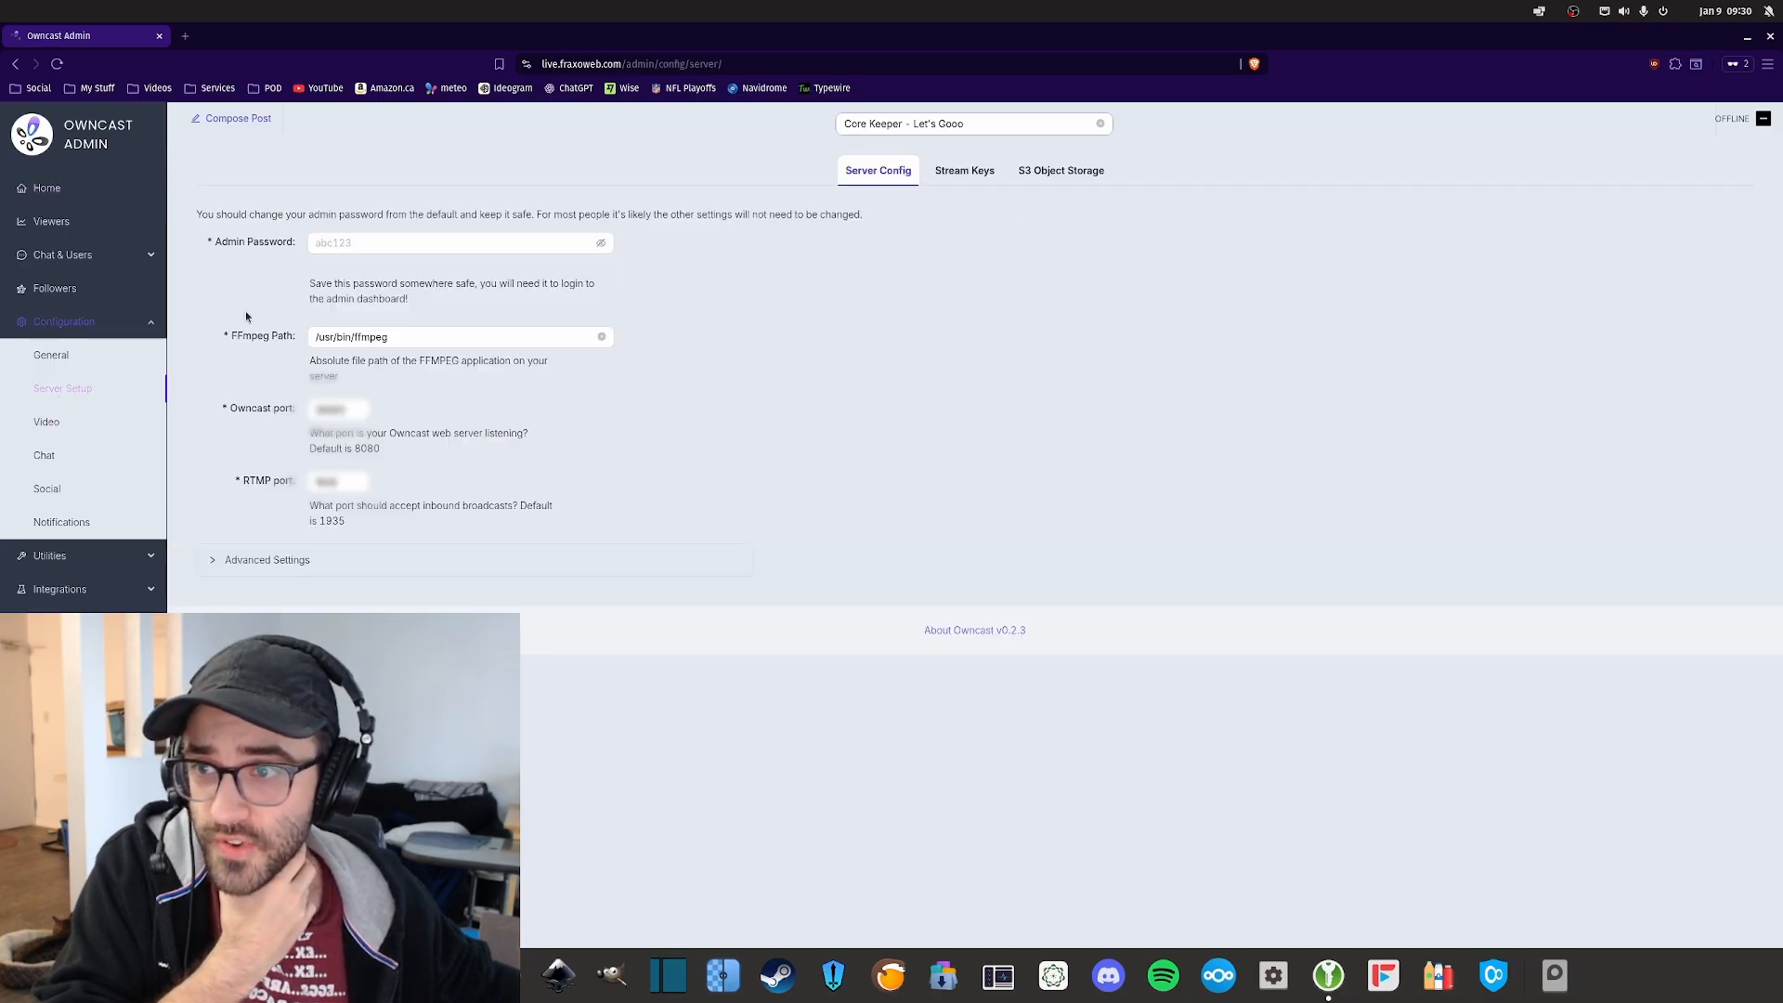
drag(212, 245, 296, 244)
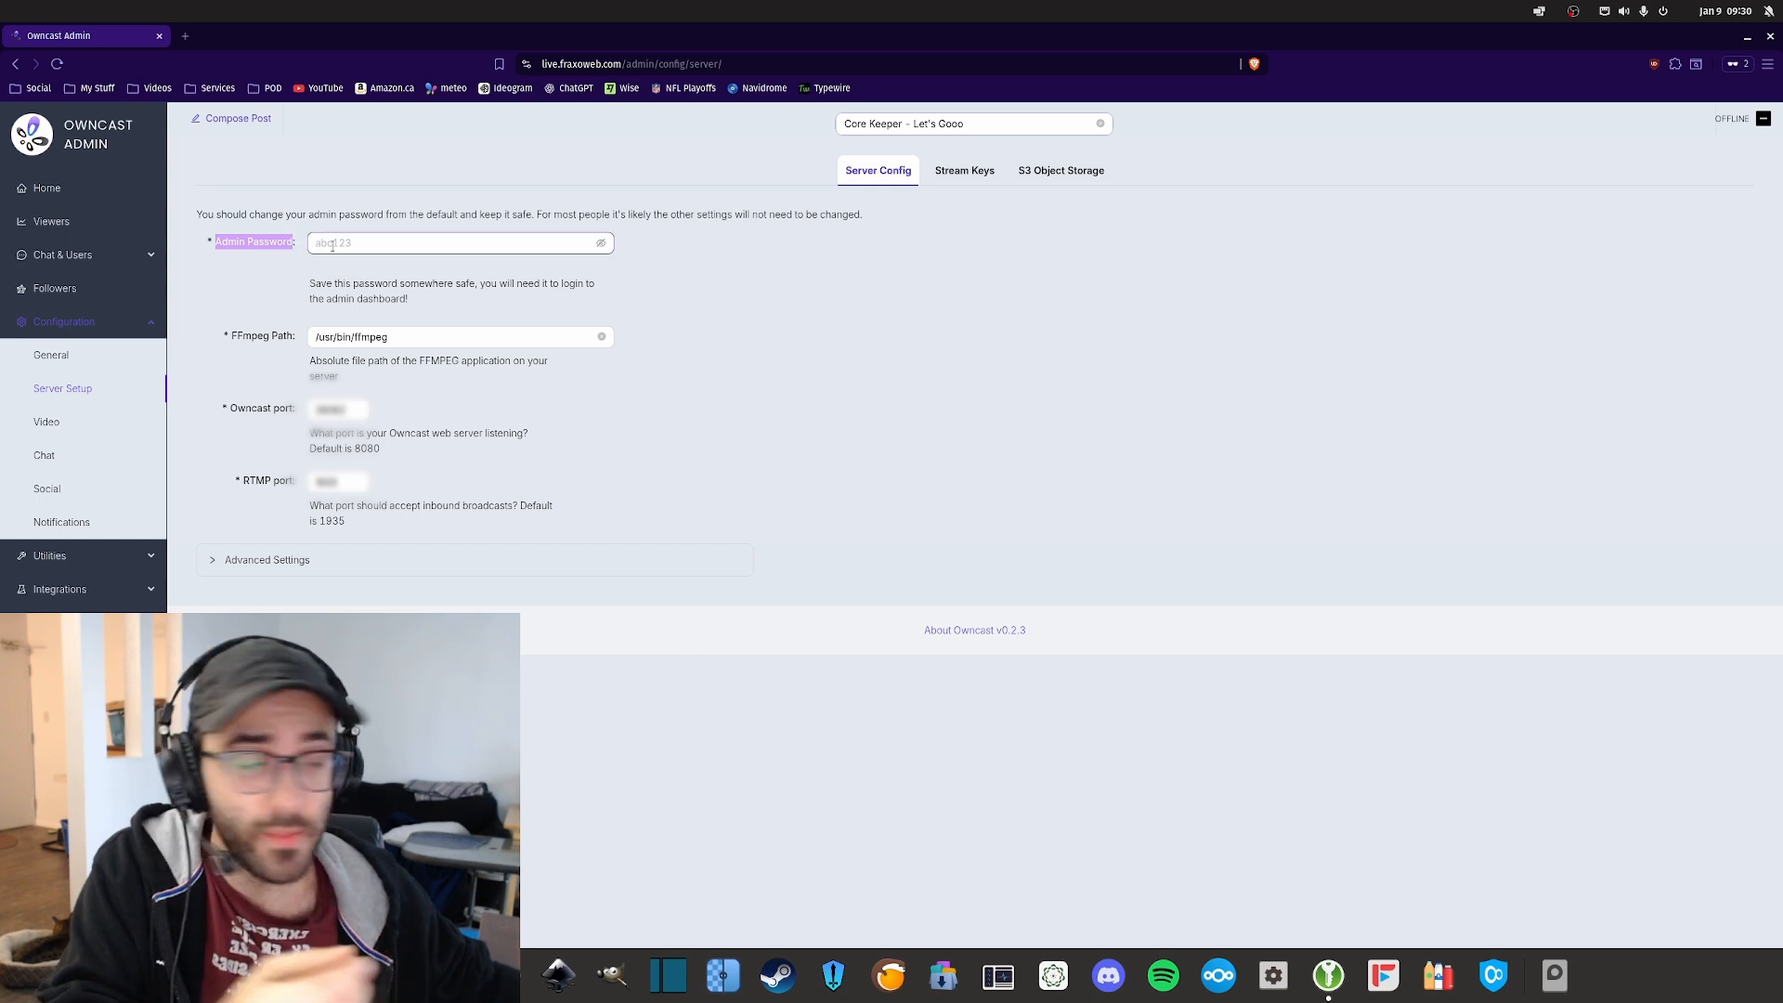
click(334, 245)
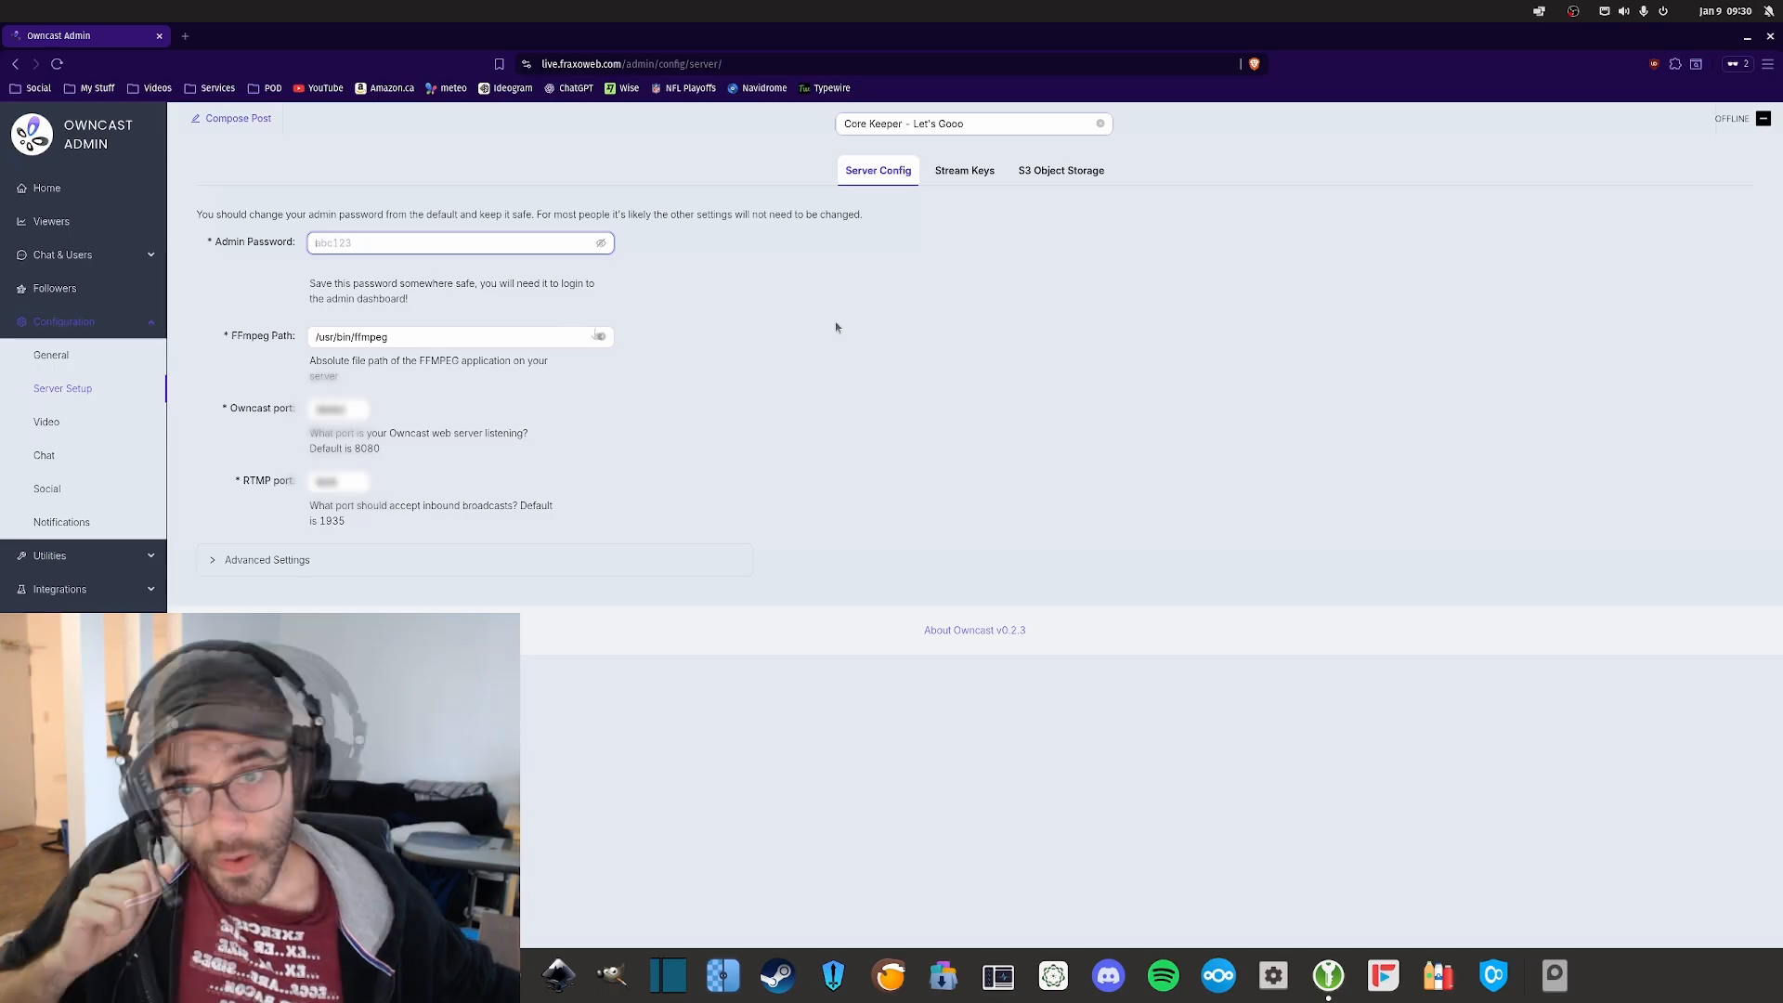
click(965, 171)
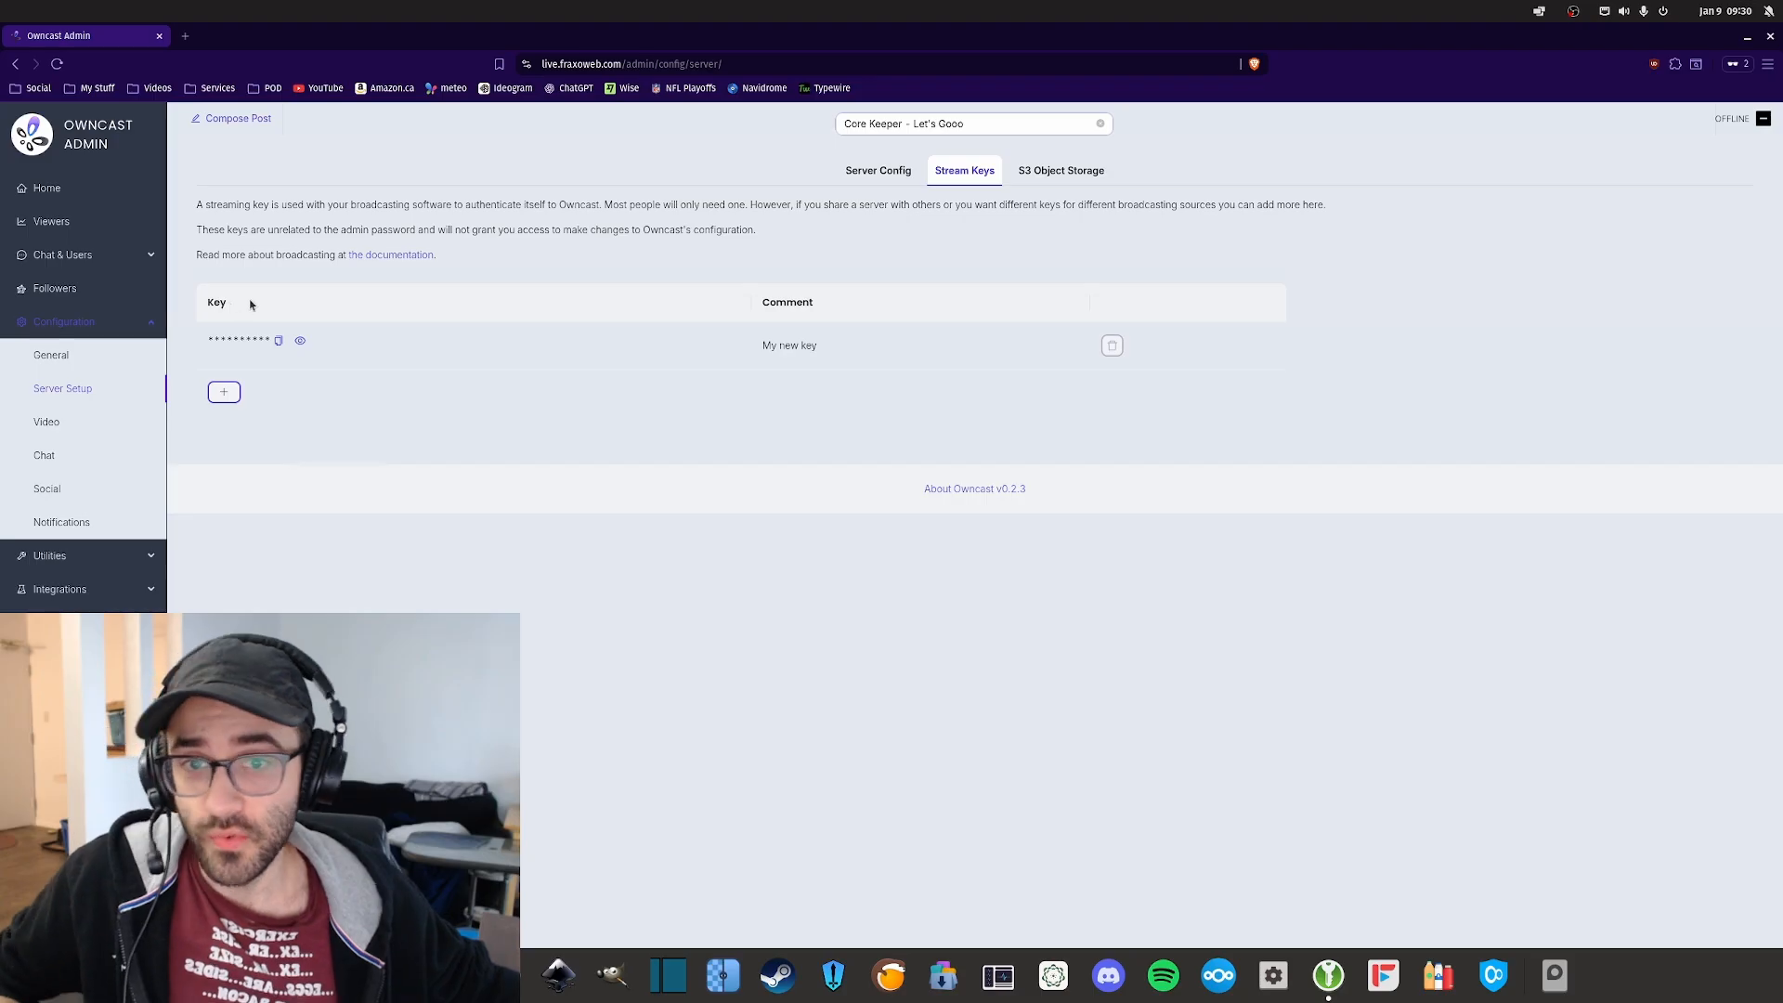
Step: Add a 'My new key222' stream key, delete it with its trash icon, then open General
click(226, 390)
click(855, 392)
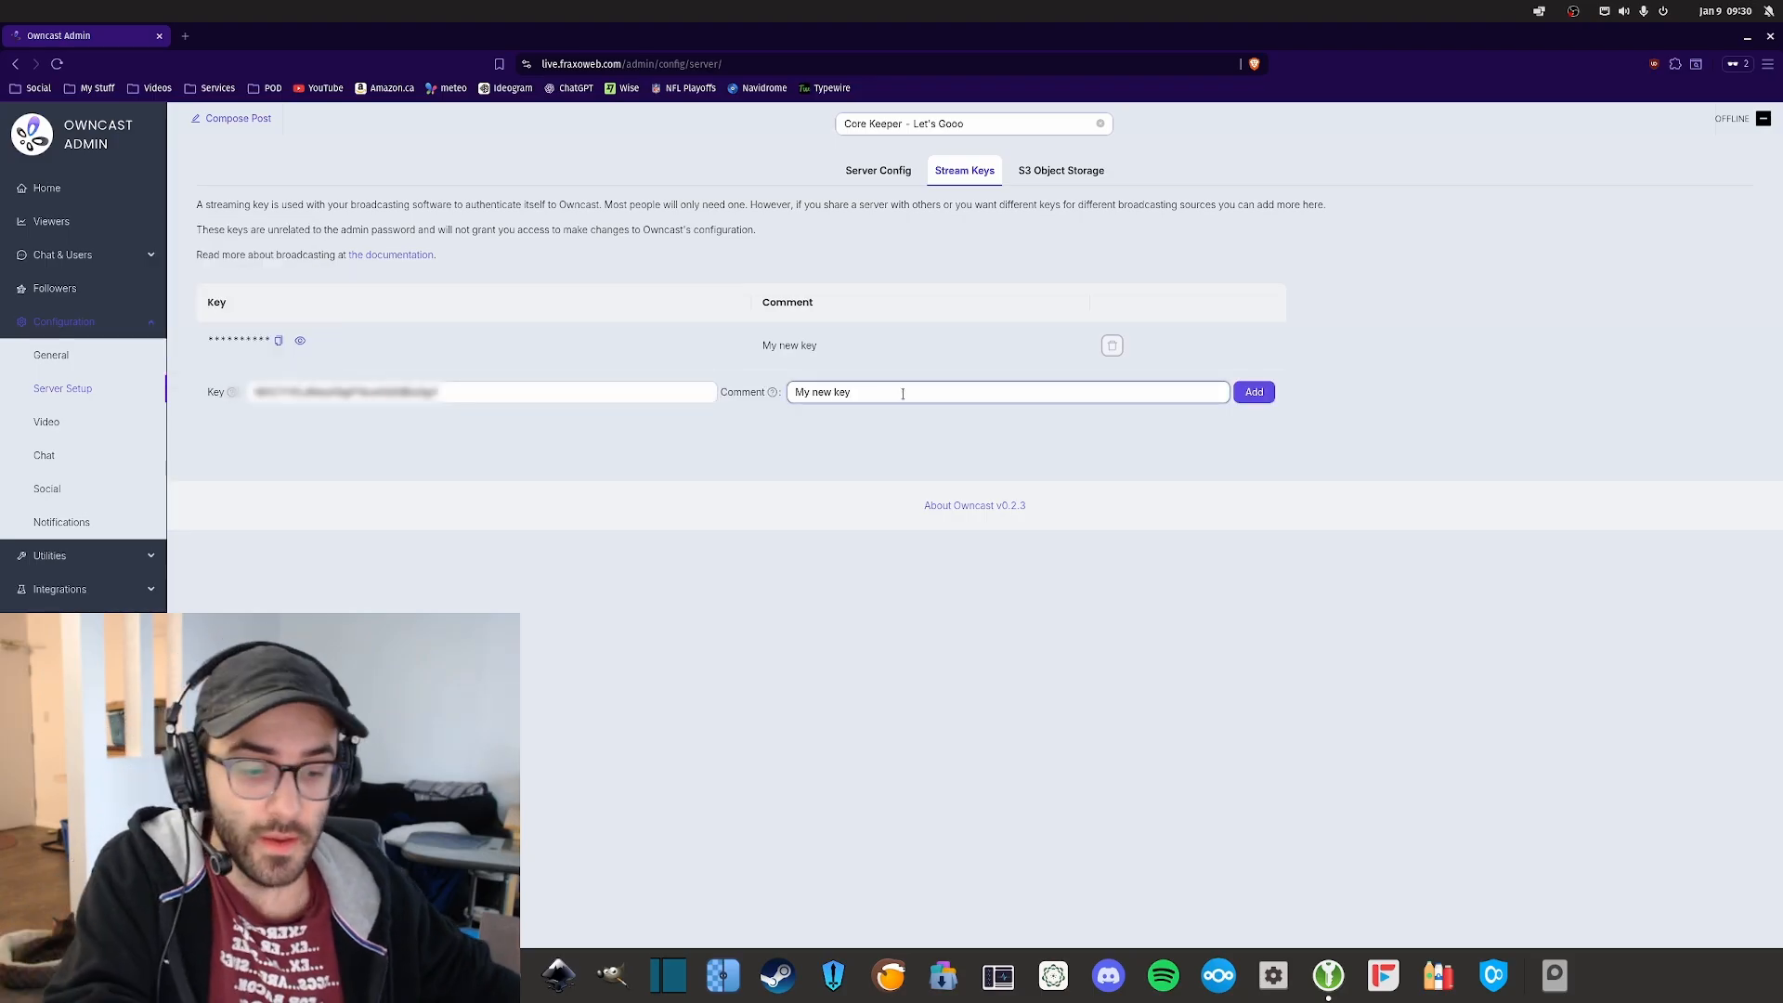
text(222)
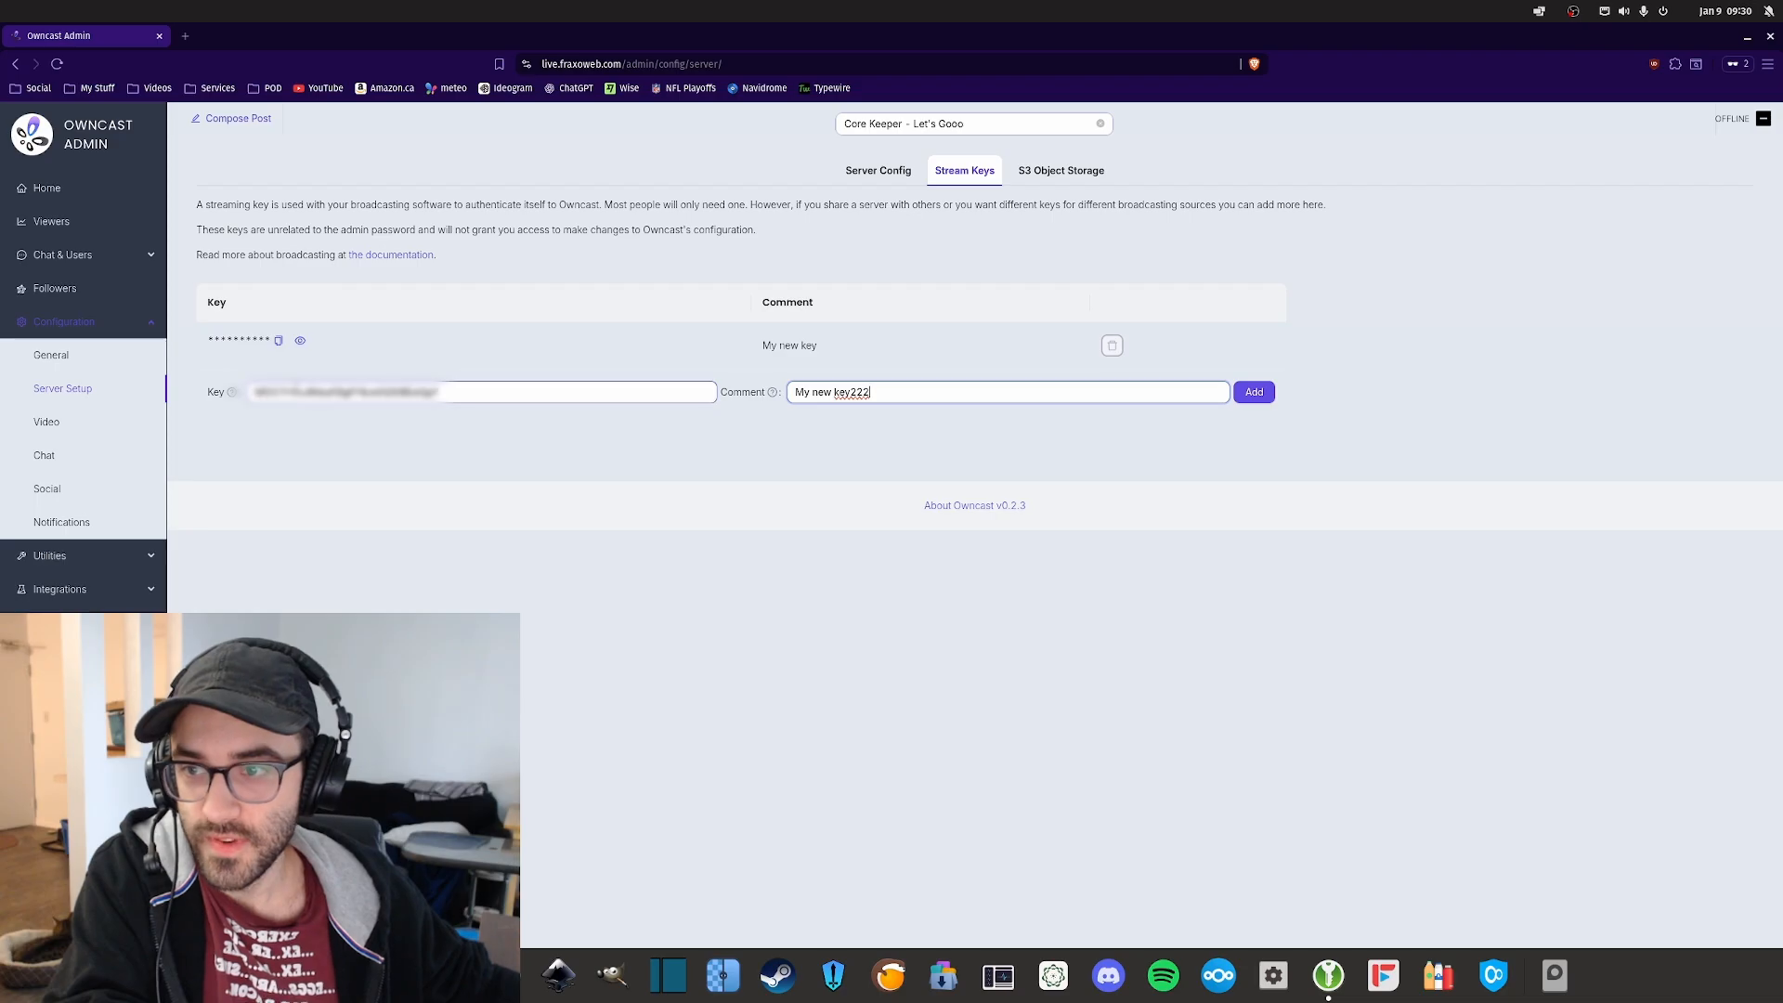
click(1253, 392)
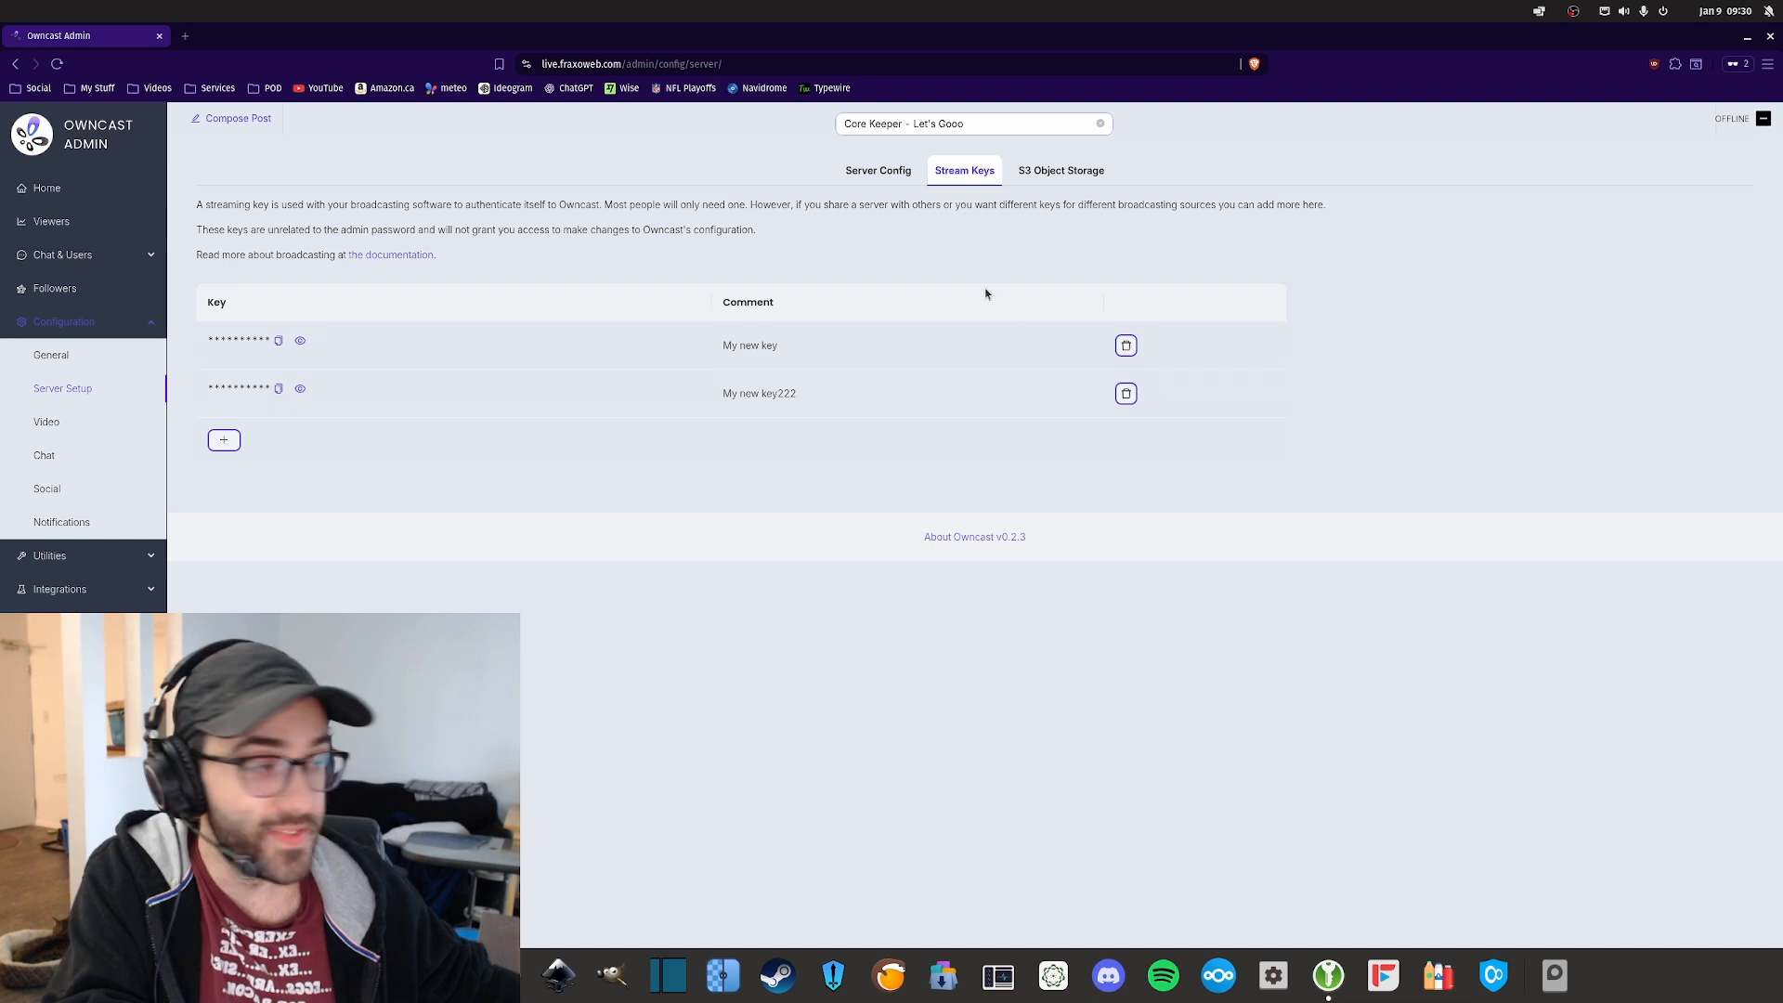
click(1126, 393)
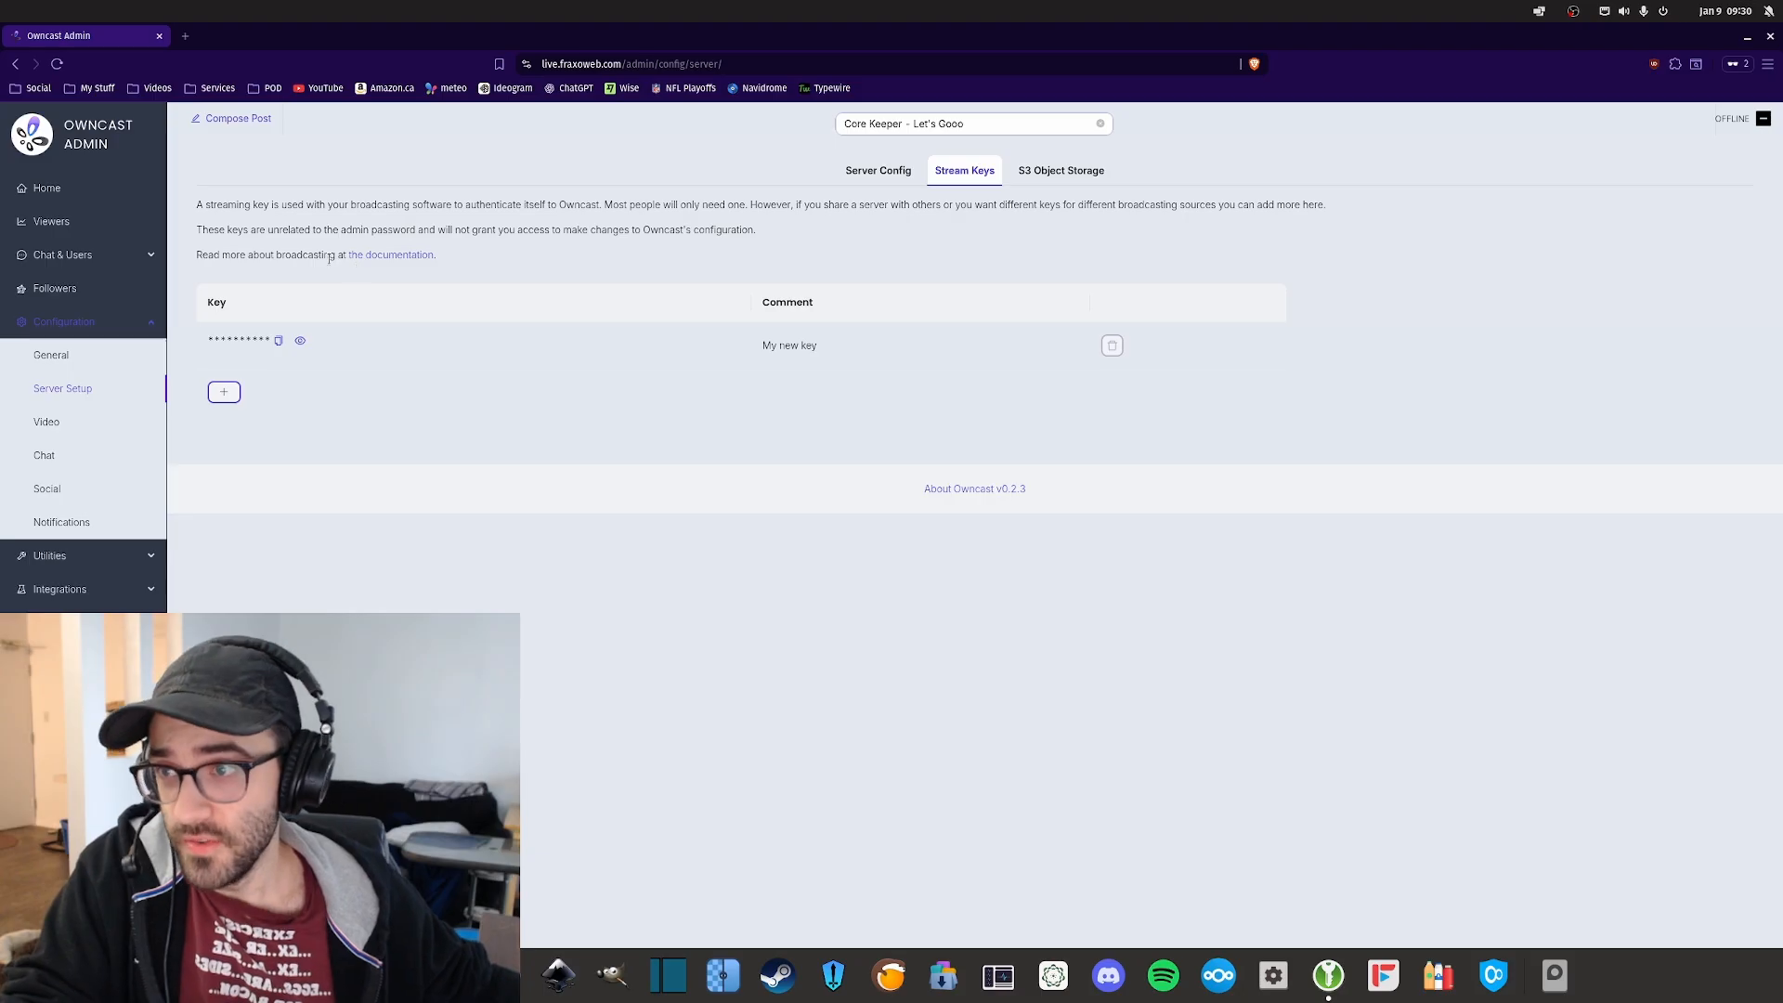
click(51, 354)
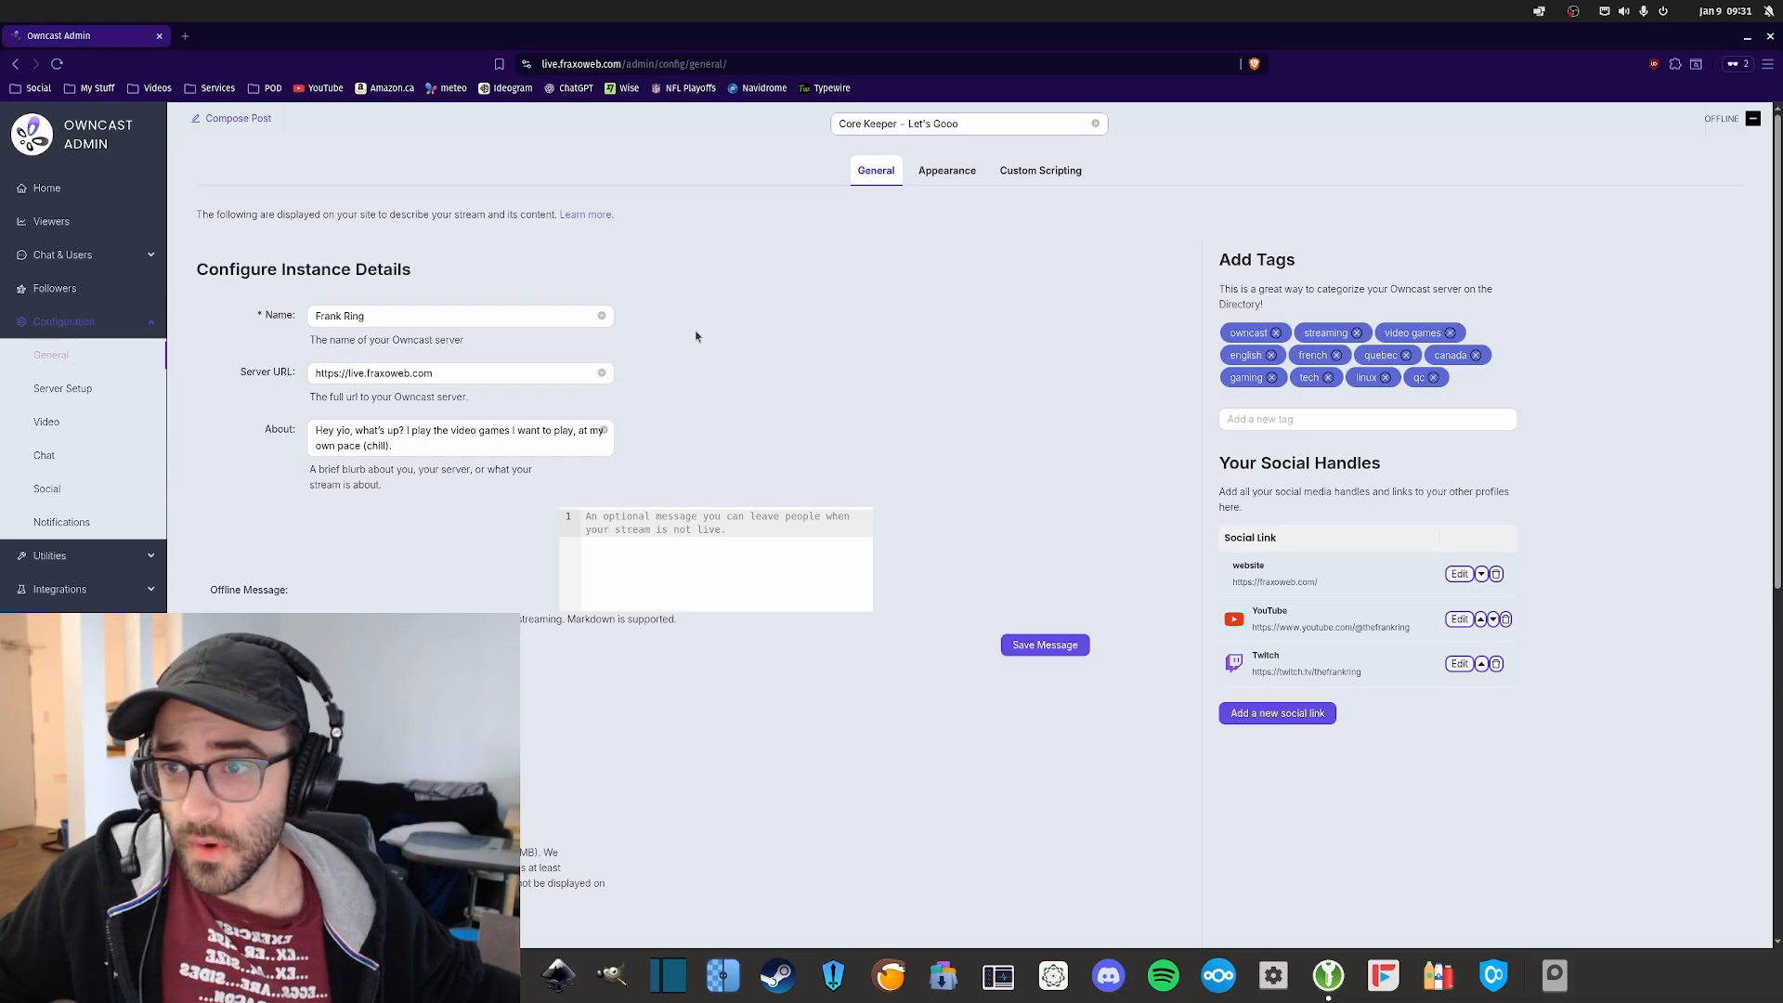
Step: Point out the instance name, server URL and About text on the General page
scroll(733, 339, down, 6)
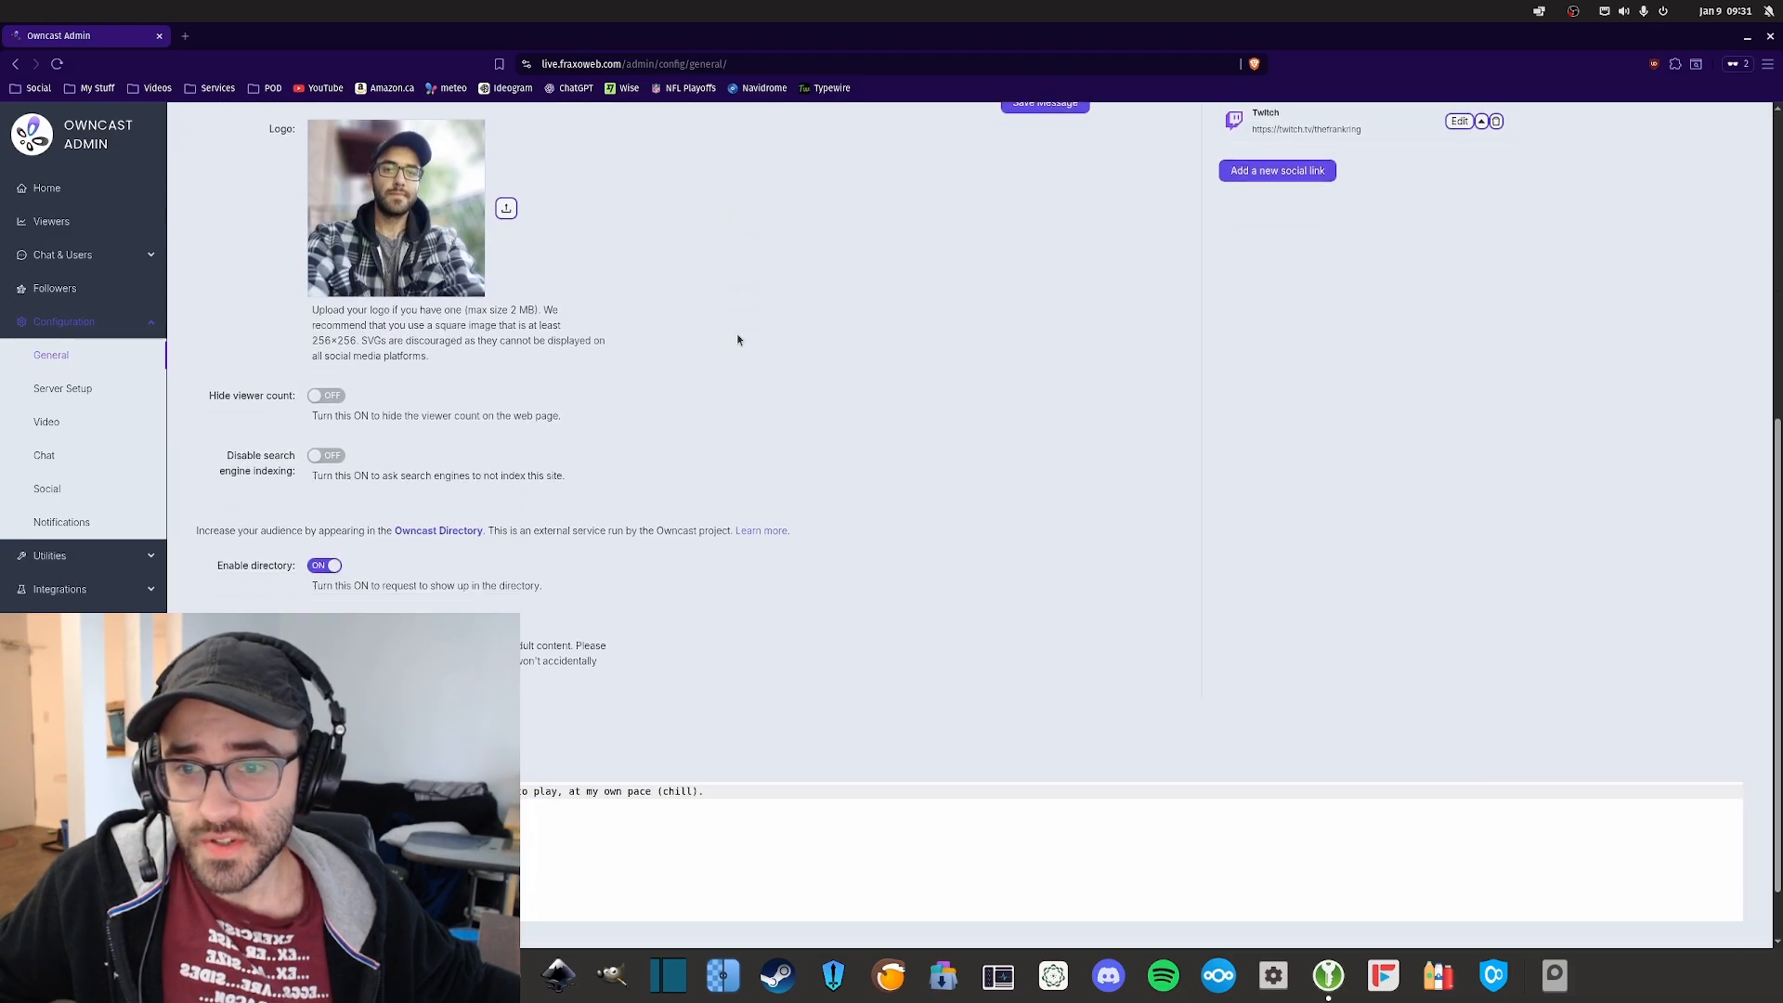
scroll(737, 339, up, 6)
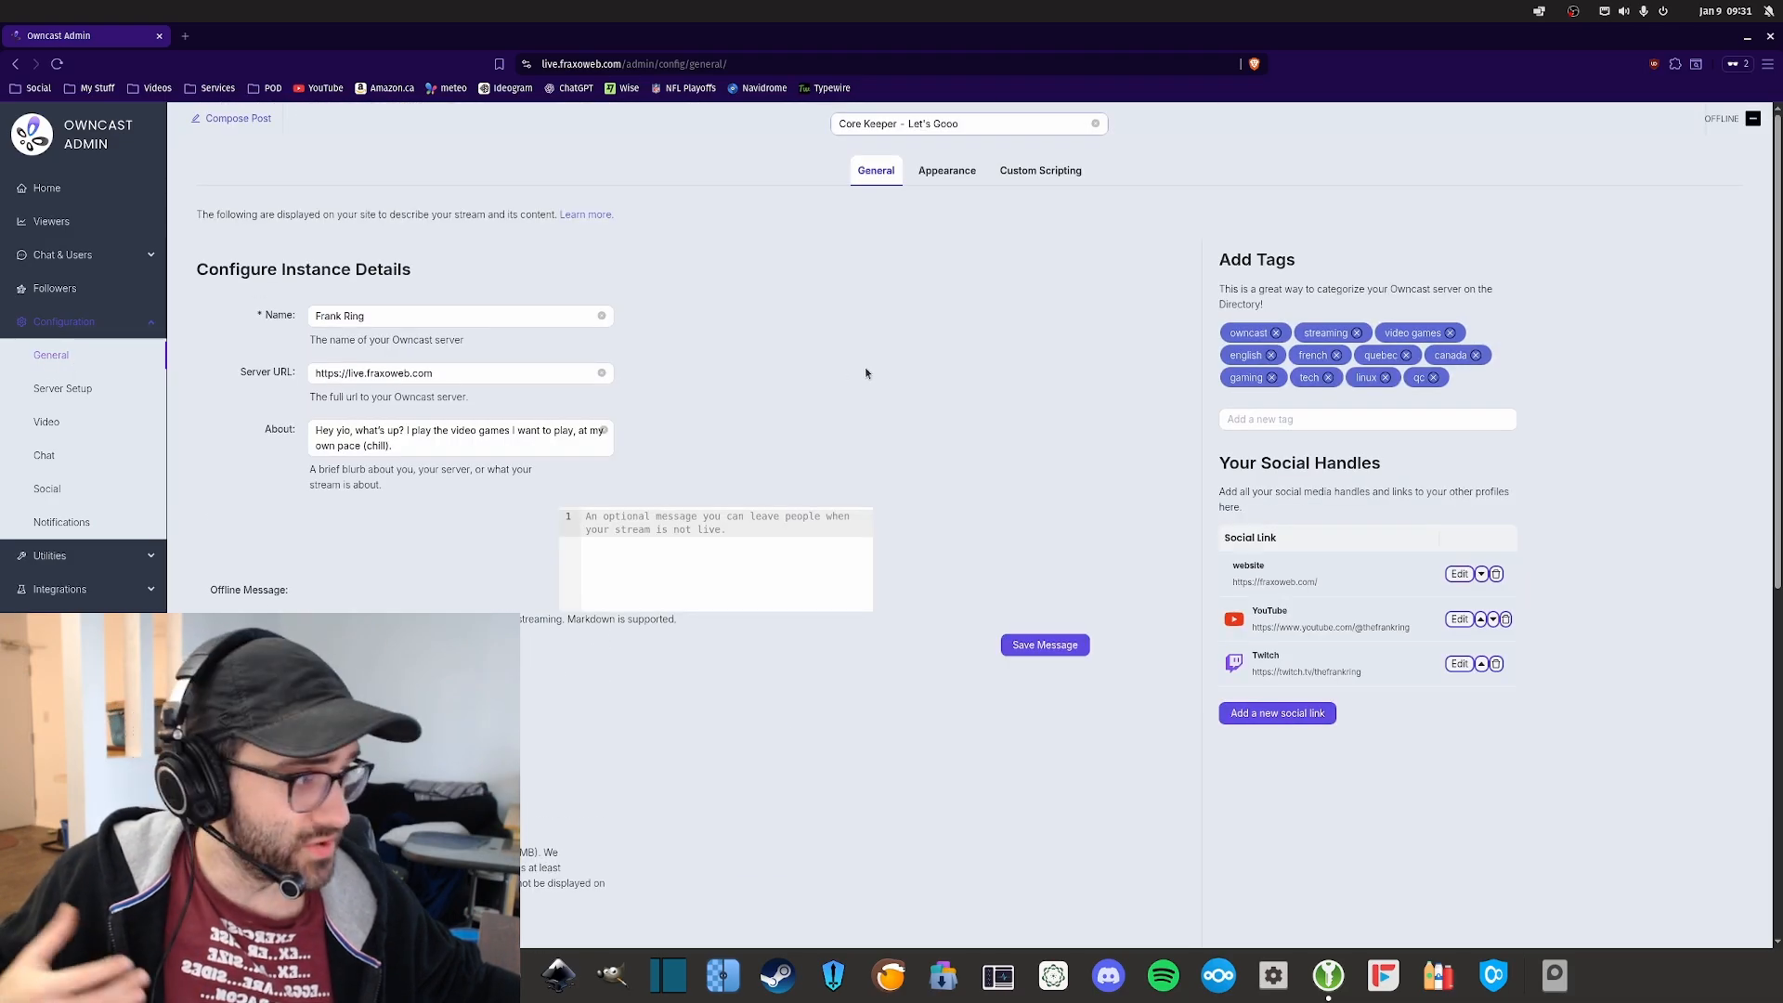
click(374, 314)
click(373, 314)
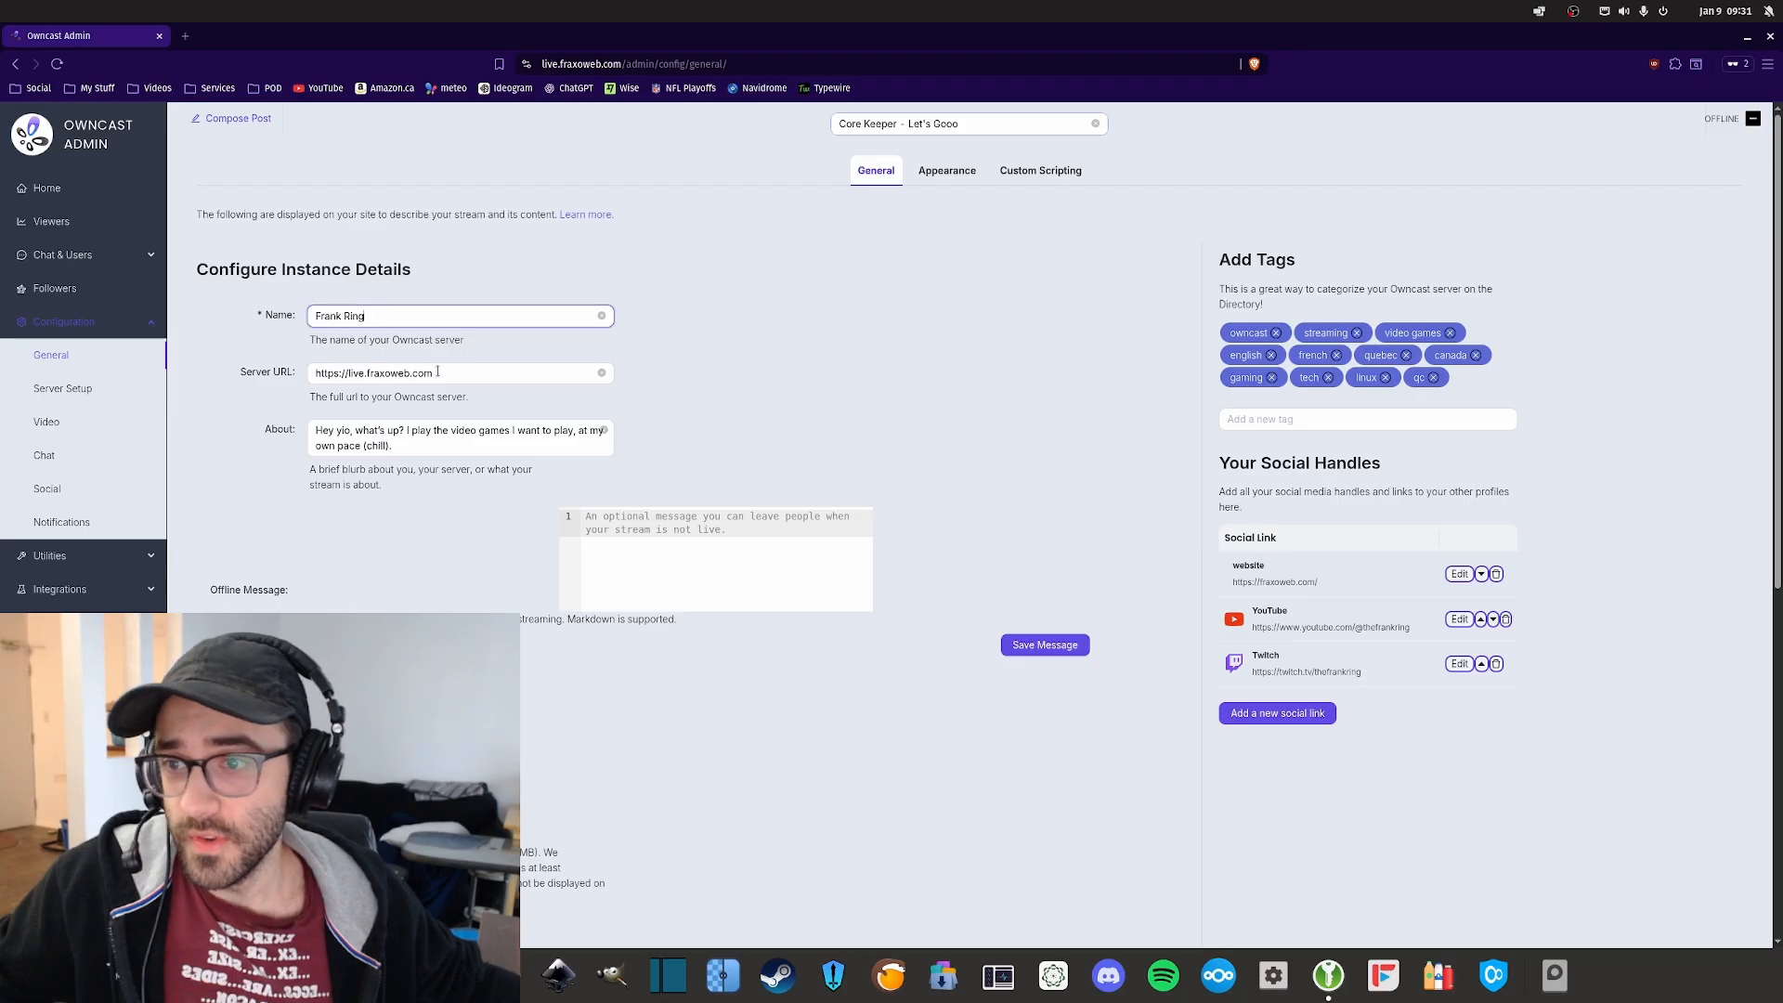
scroll(499, 353, down, 1)
click(455, 289)
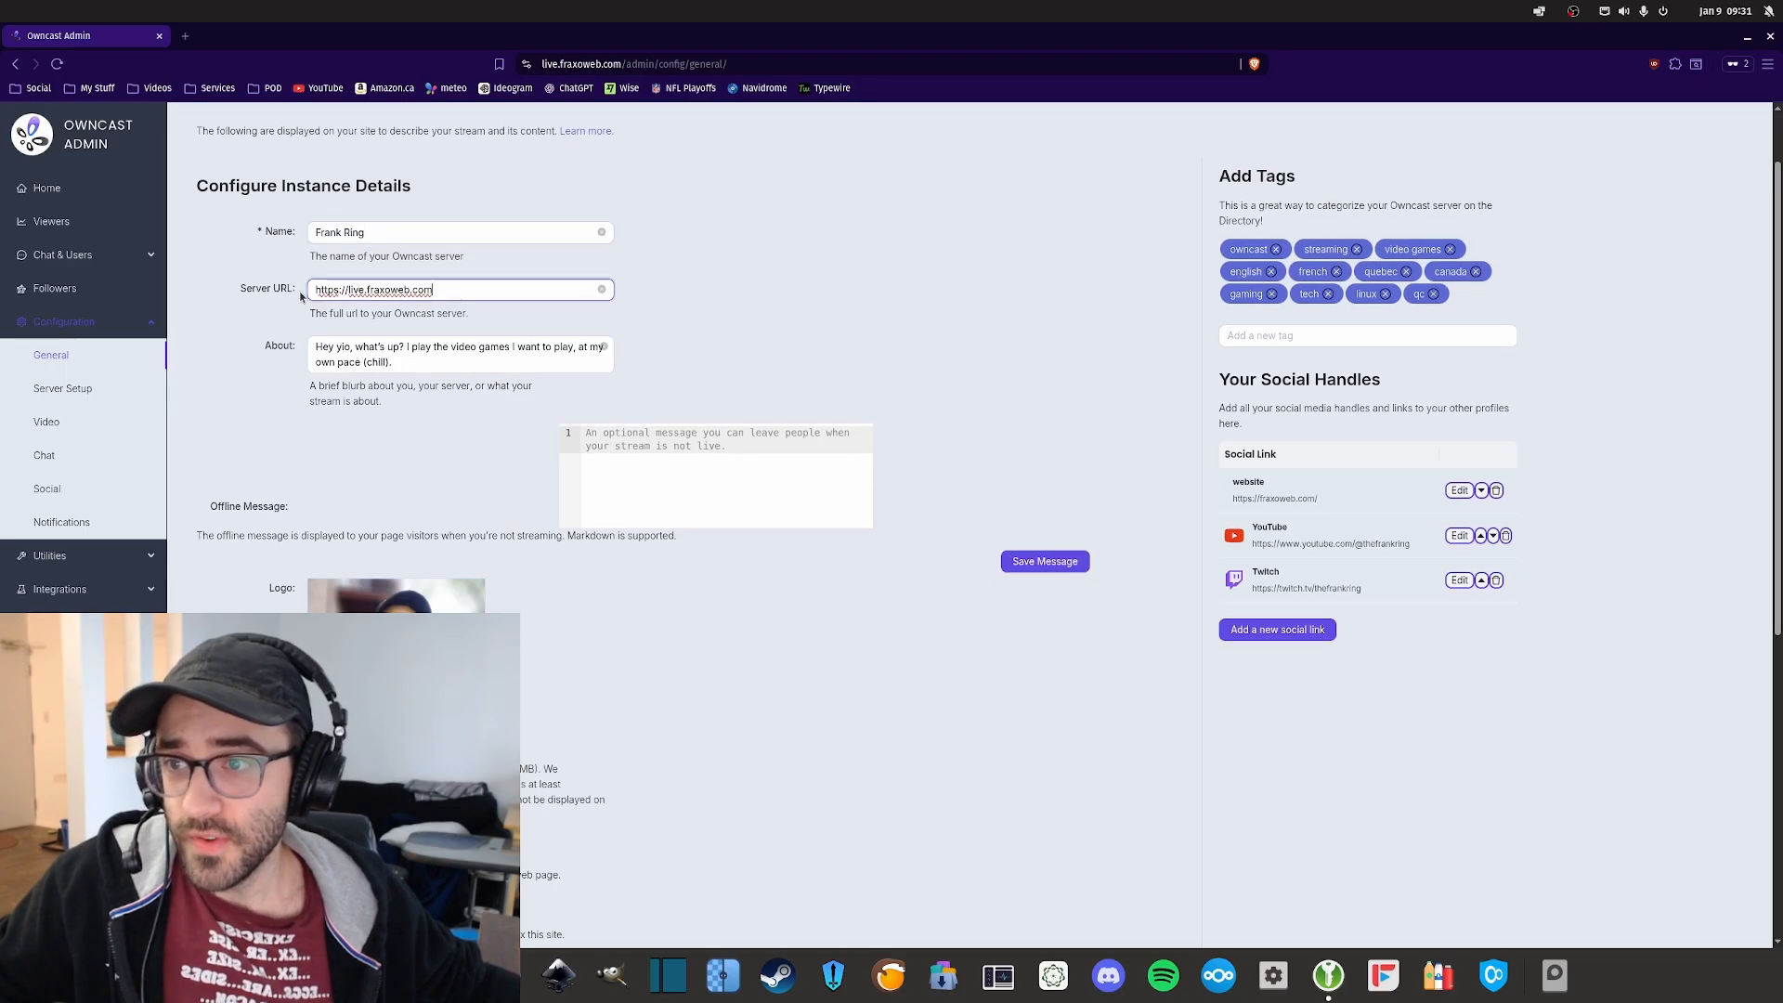
scroll(446, 311, down, 1)
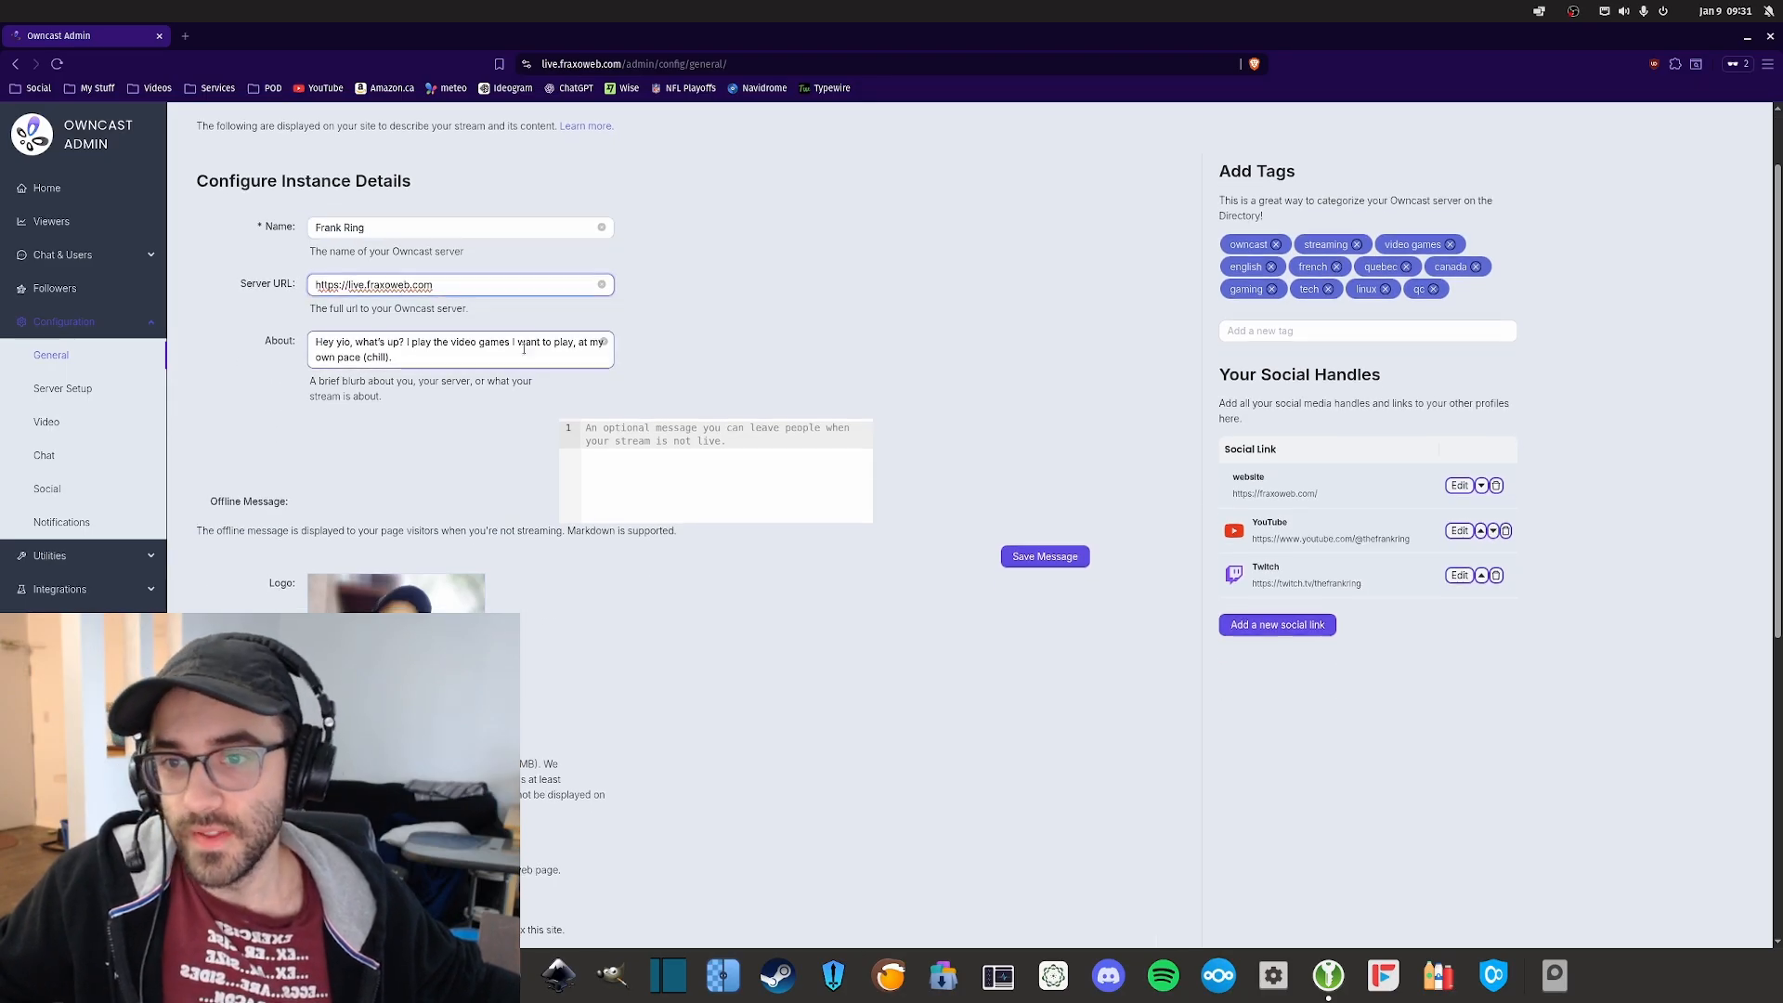
drag(392, 279, 317, 264)
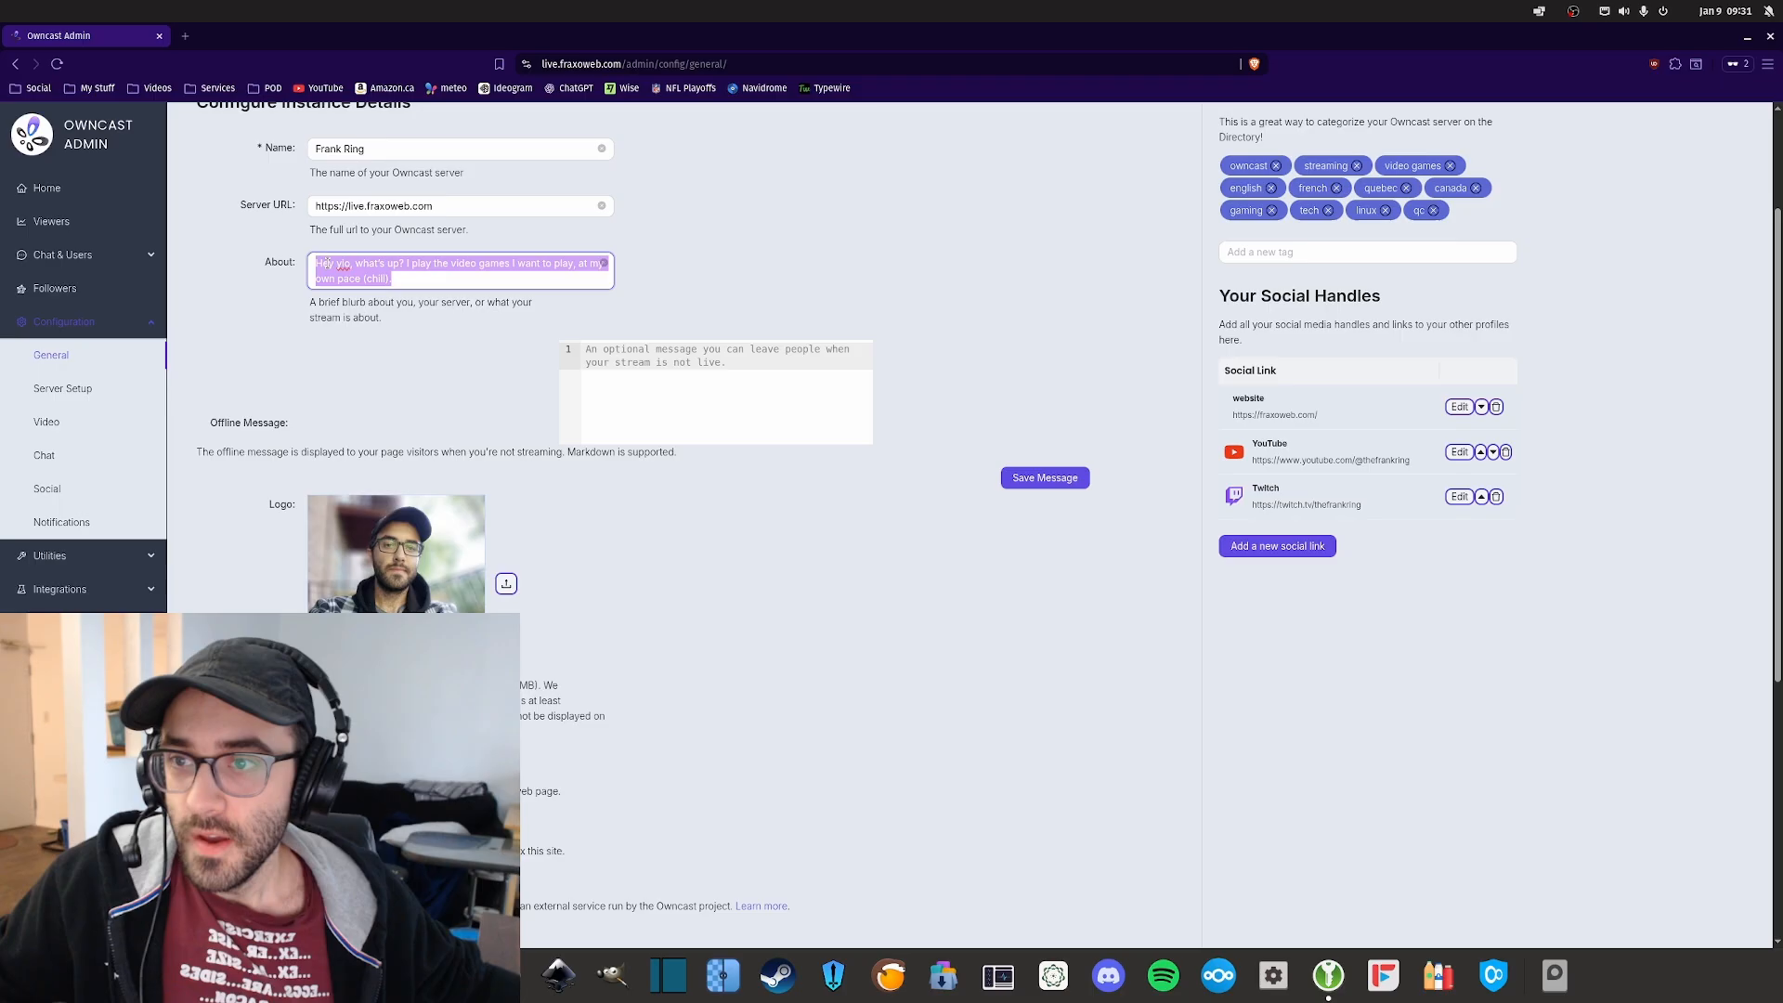
click(386, 279)
Step: Highlight the Add Tags and Your Social Handles headings
scroll(557, 299, down, 4)
scroll(565, 302, up, 1)
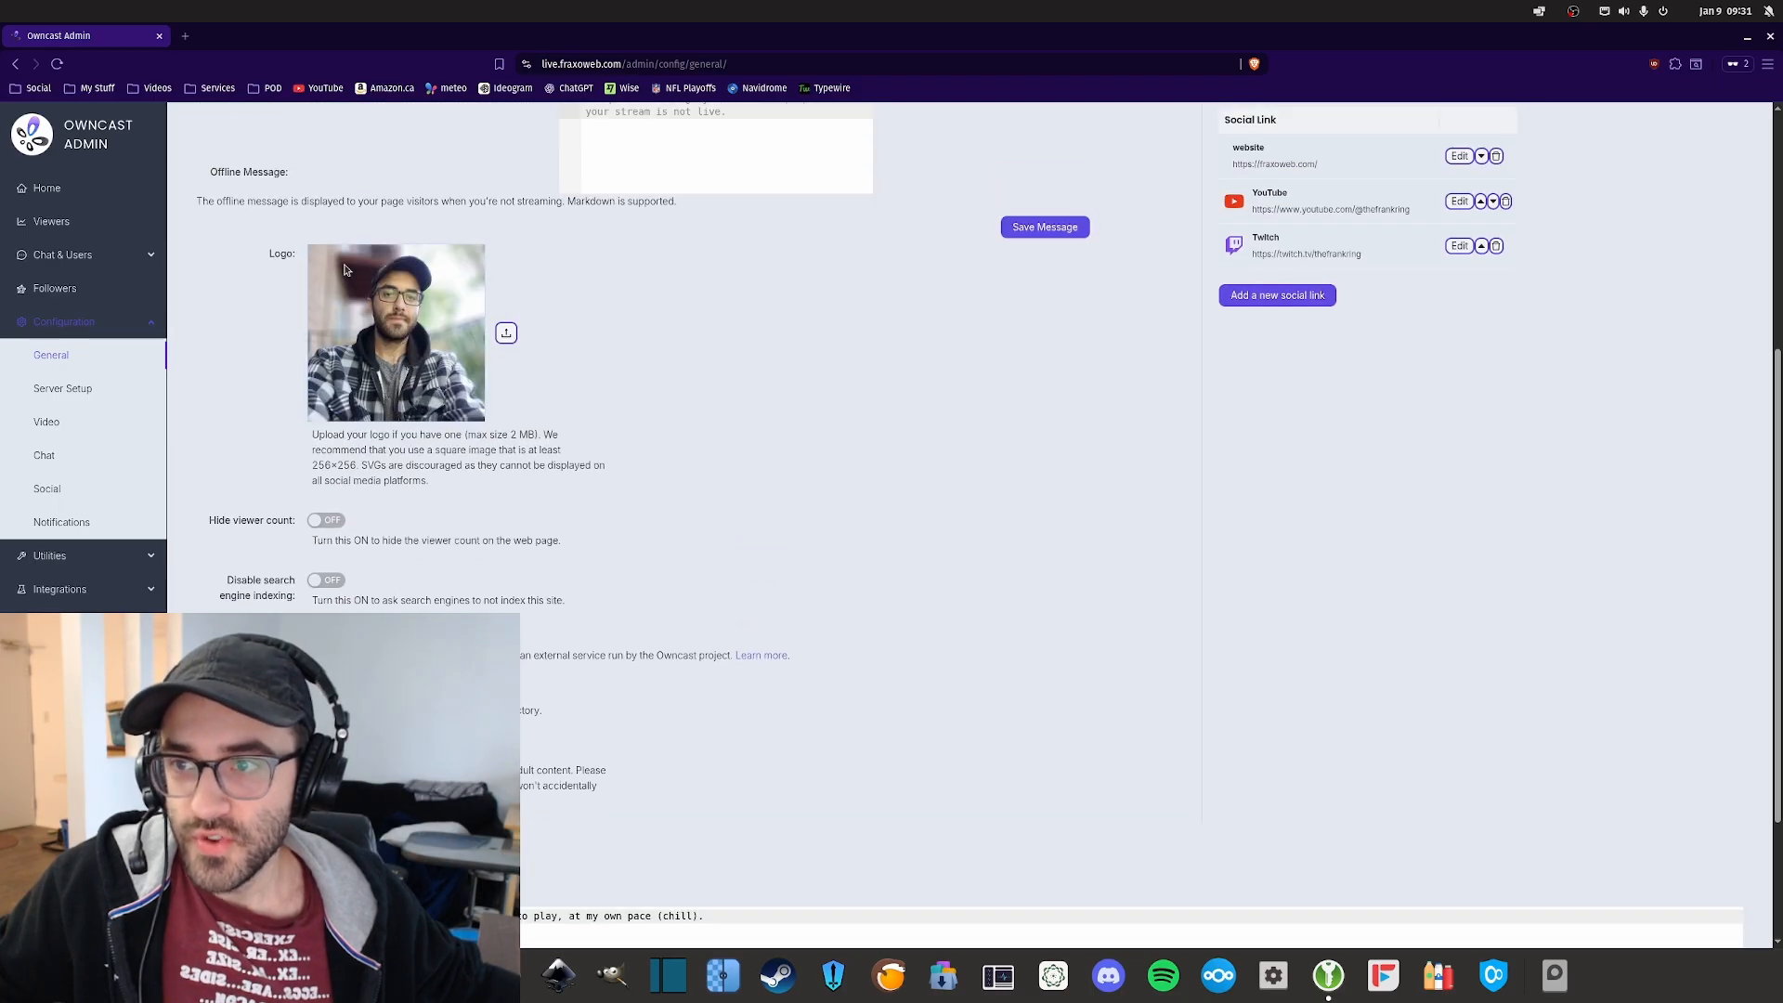
scroll(415, 232, down, 1)
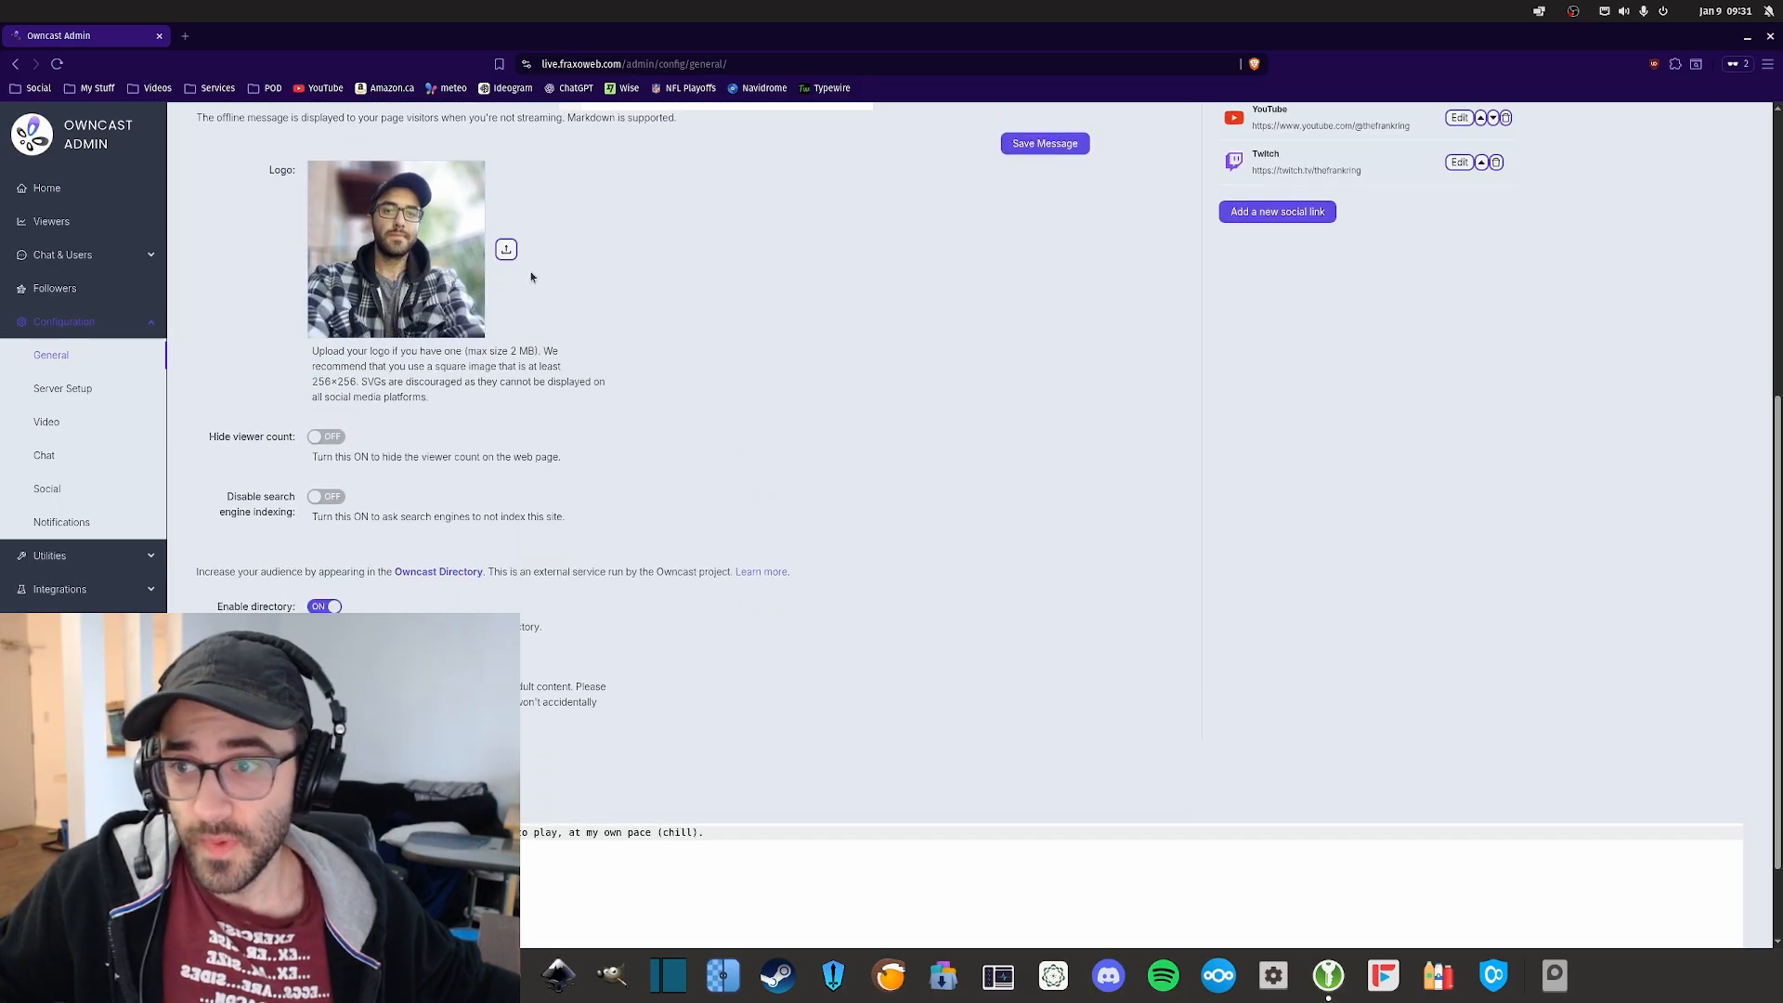
scroll(496, 332, down, 2)
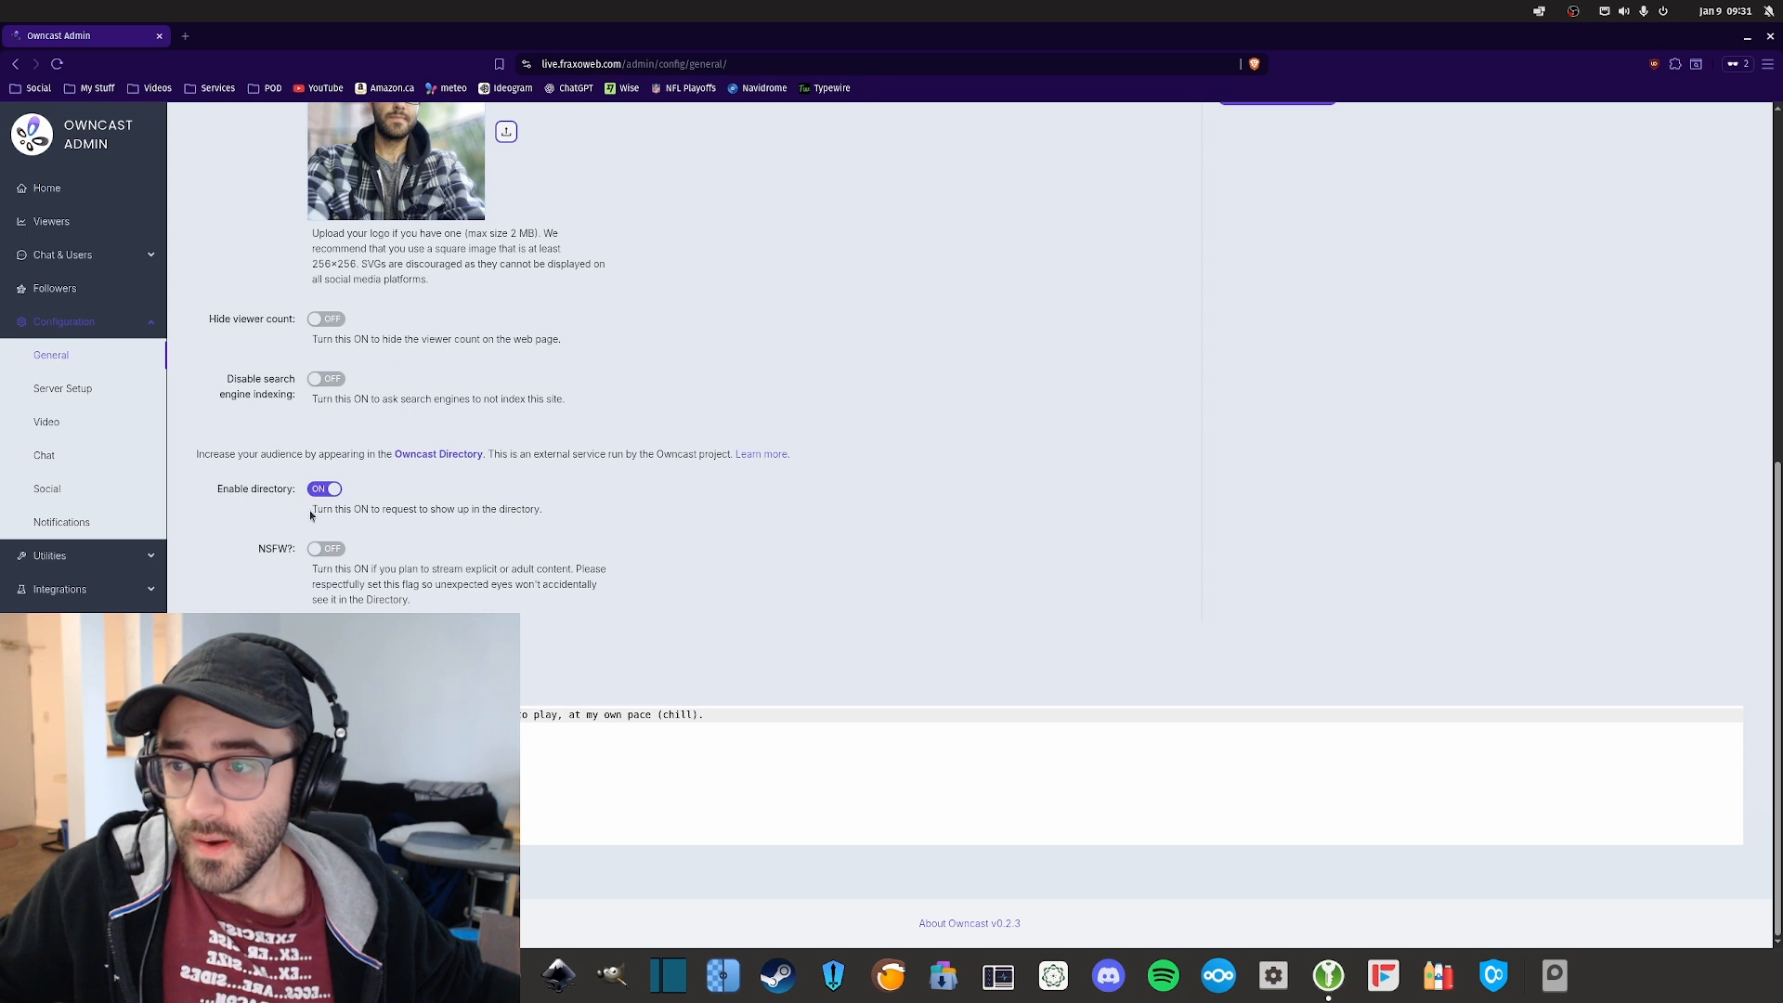
scroll(795, 493, up, 6)
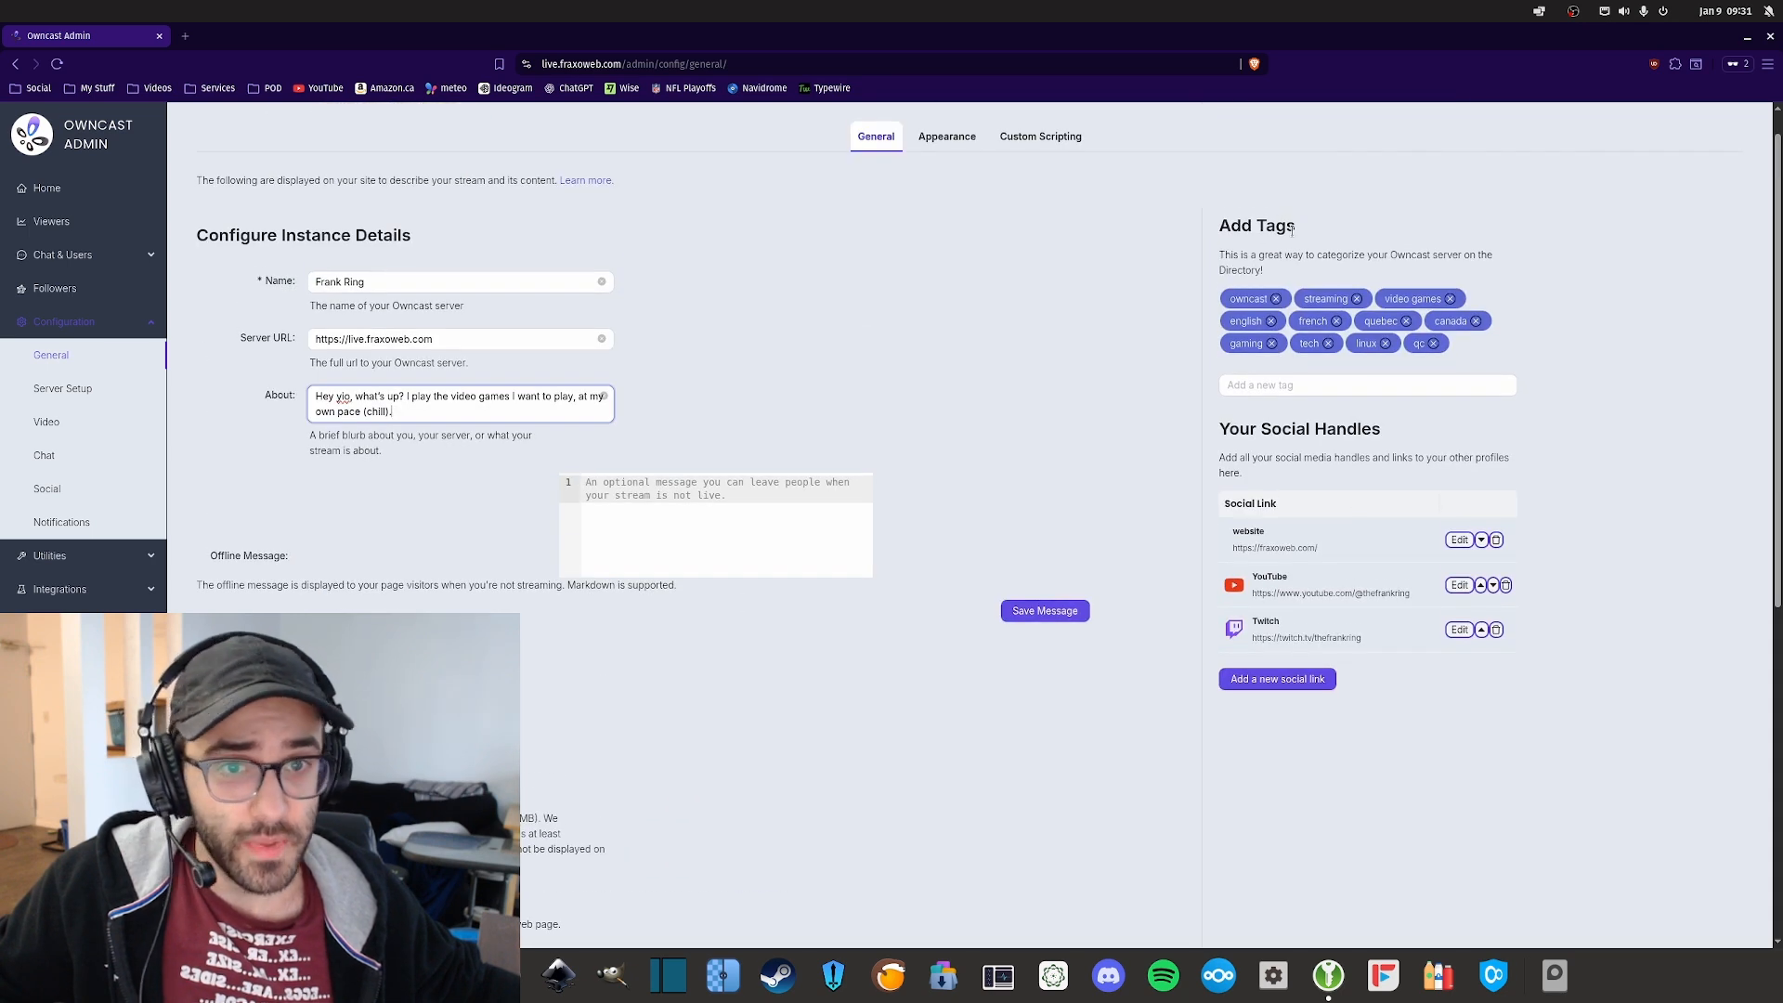
drag(1291, 229, 1197, 234)
click(1324, 238)
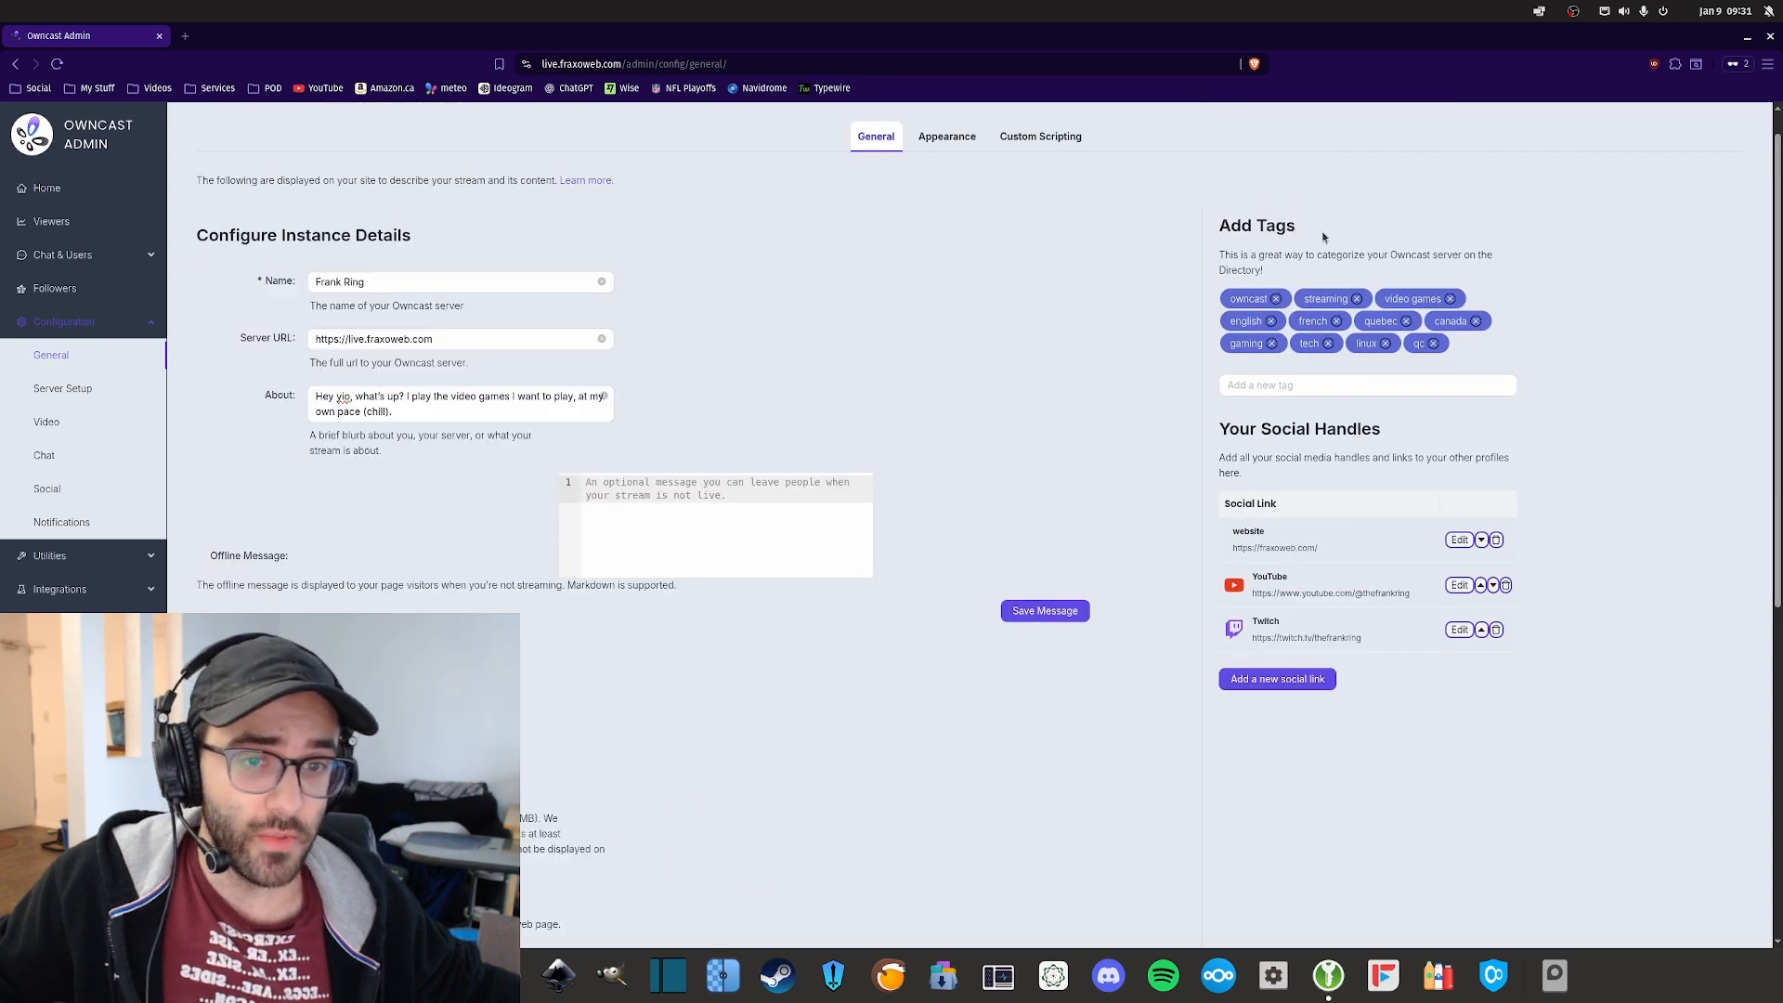
drag(1380, 431, 1254, 425)
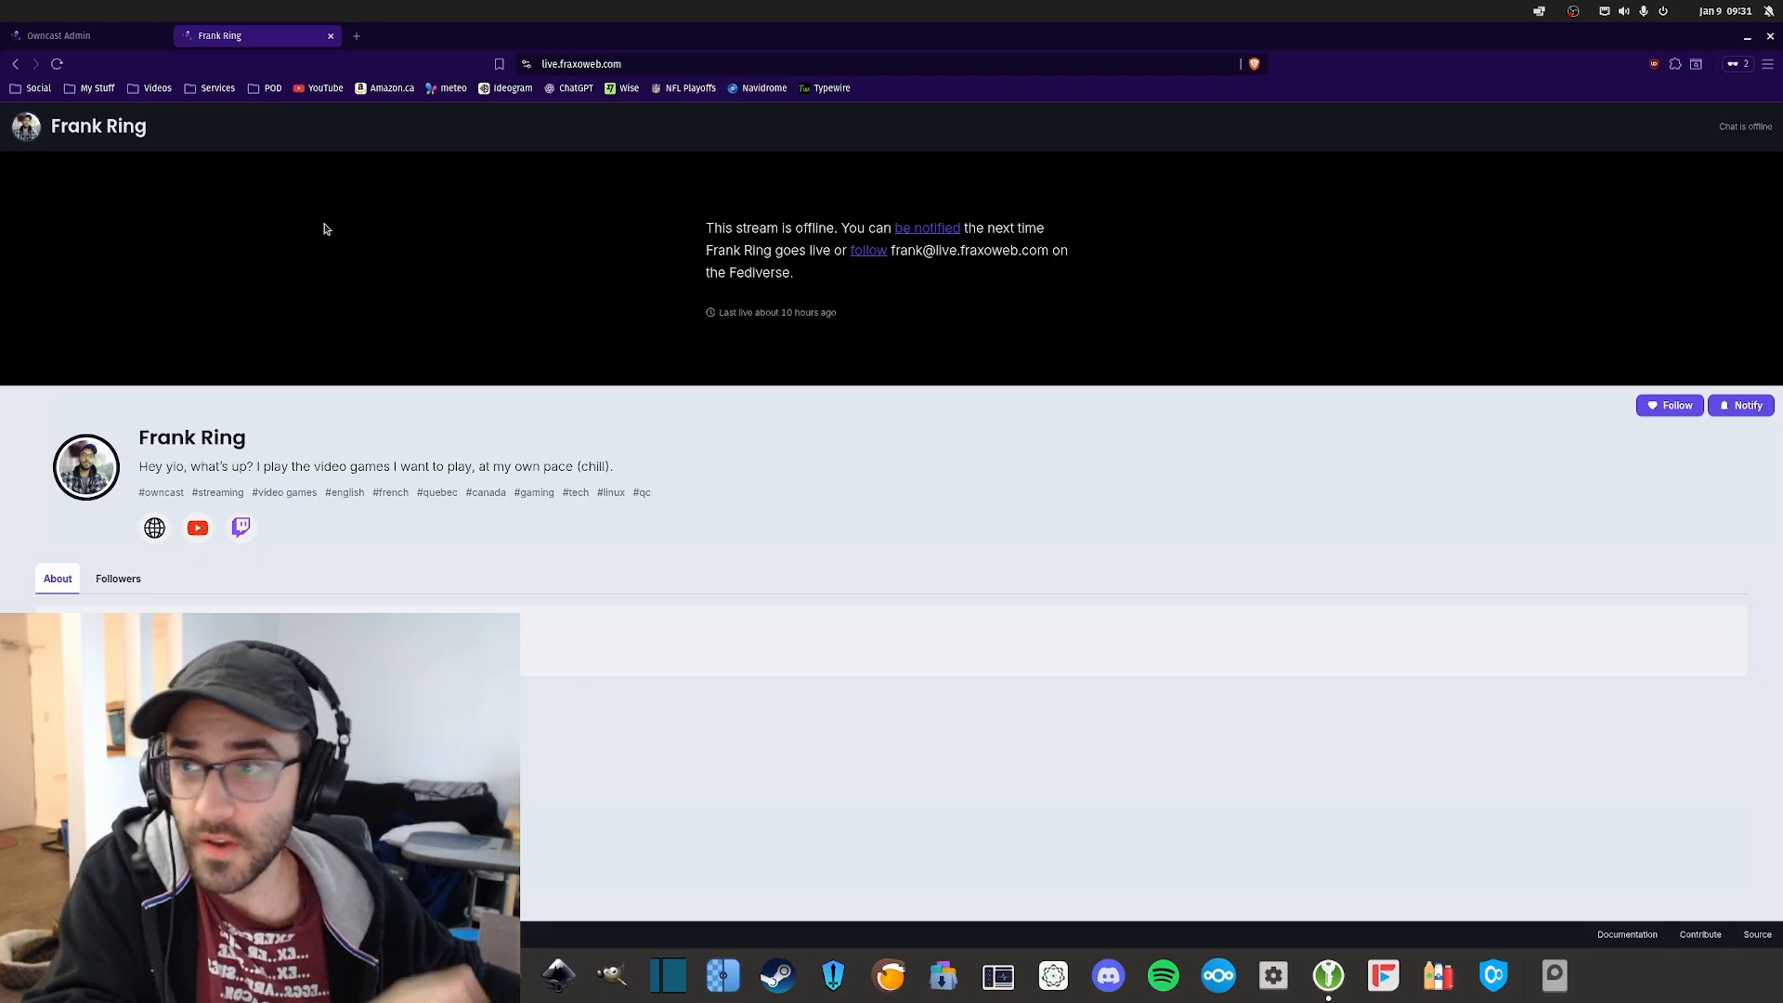
Step: Return to the Owncast Admin tab and scroll General settings down to Enable directory
click(90, 36)
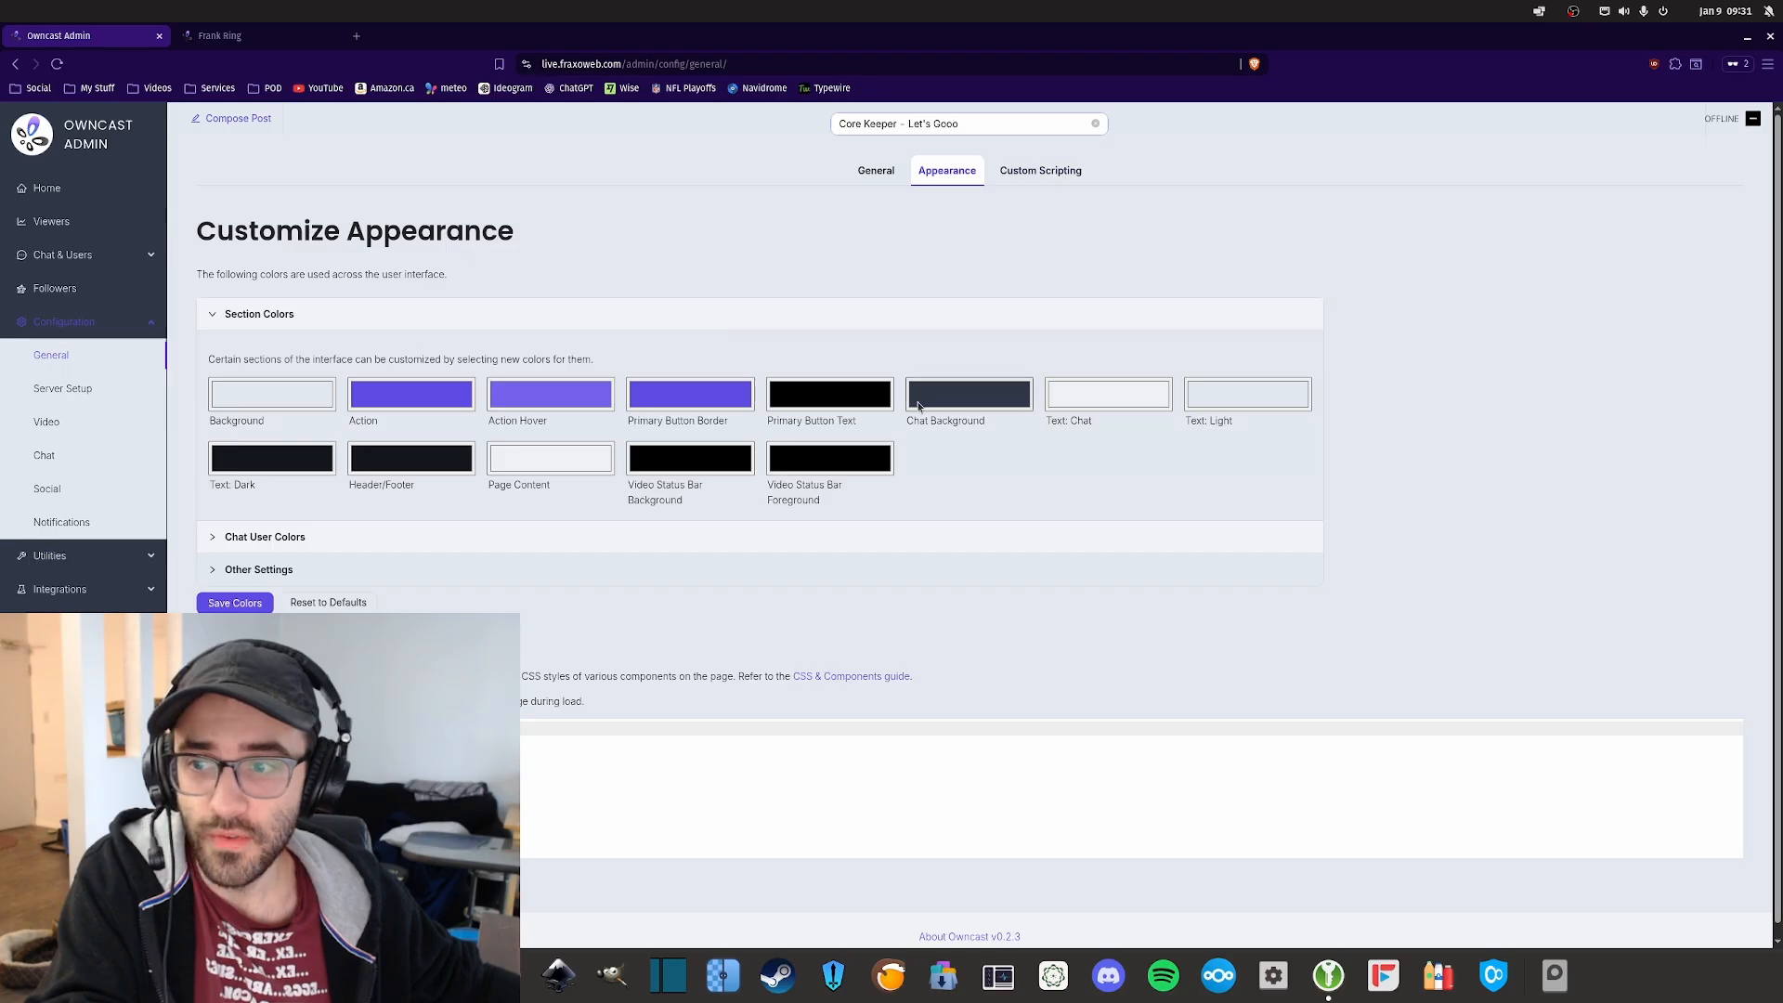
scroll(359, 308, down, 1)
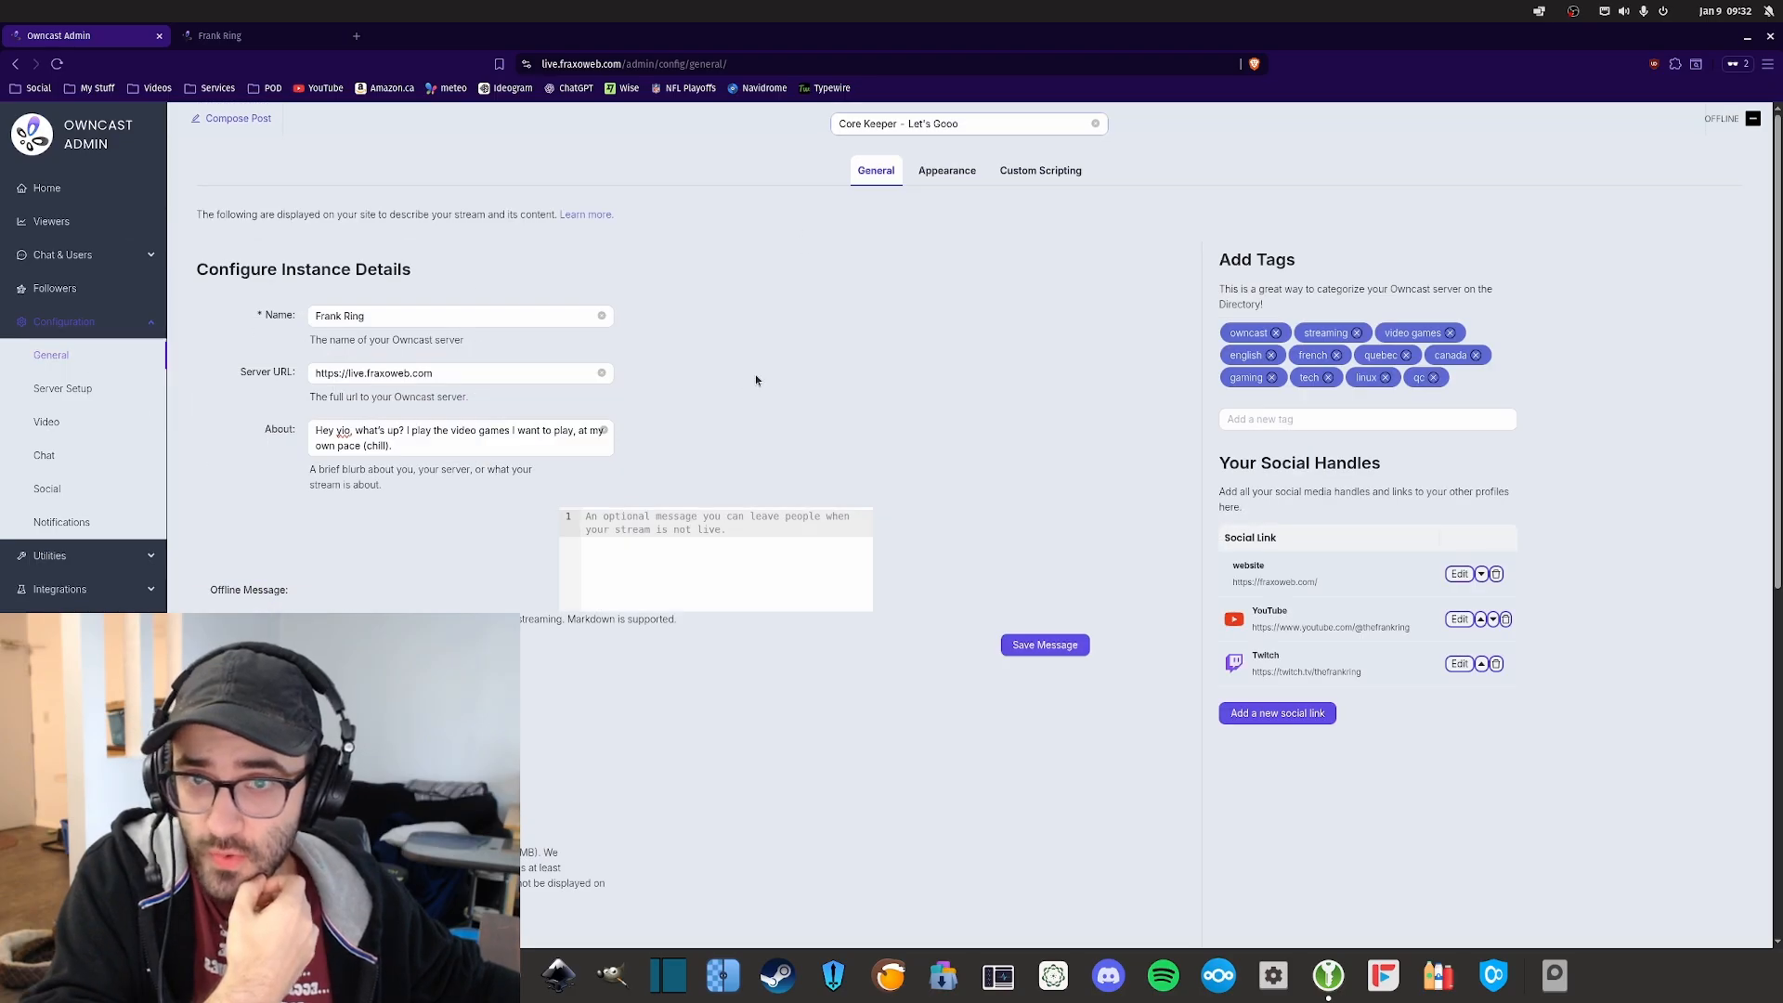
scroll(754, 382, down, 5)
scroll(737, 465, down, 1)
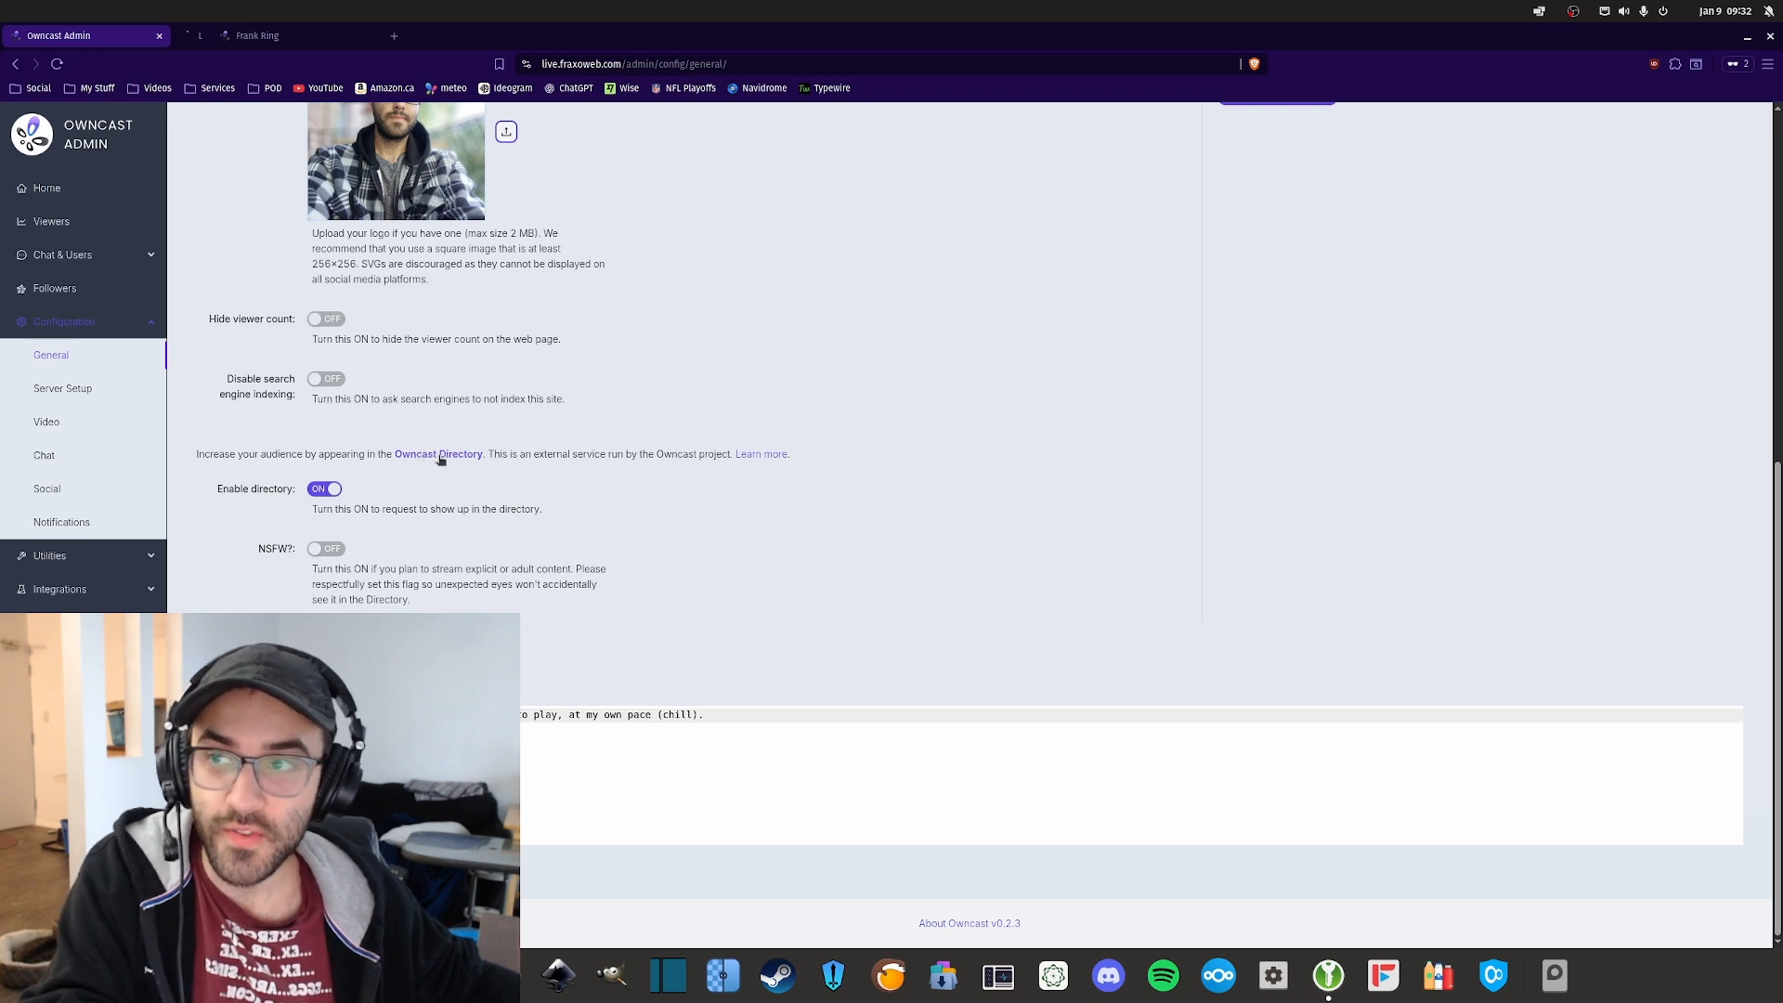
Step: Bring up the Owncast Directory tab and scroll through the What's Streaming Now grid
click(262, 37)
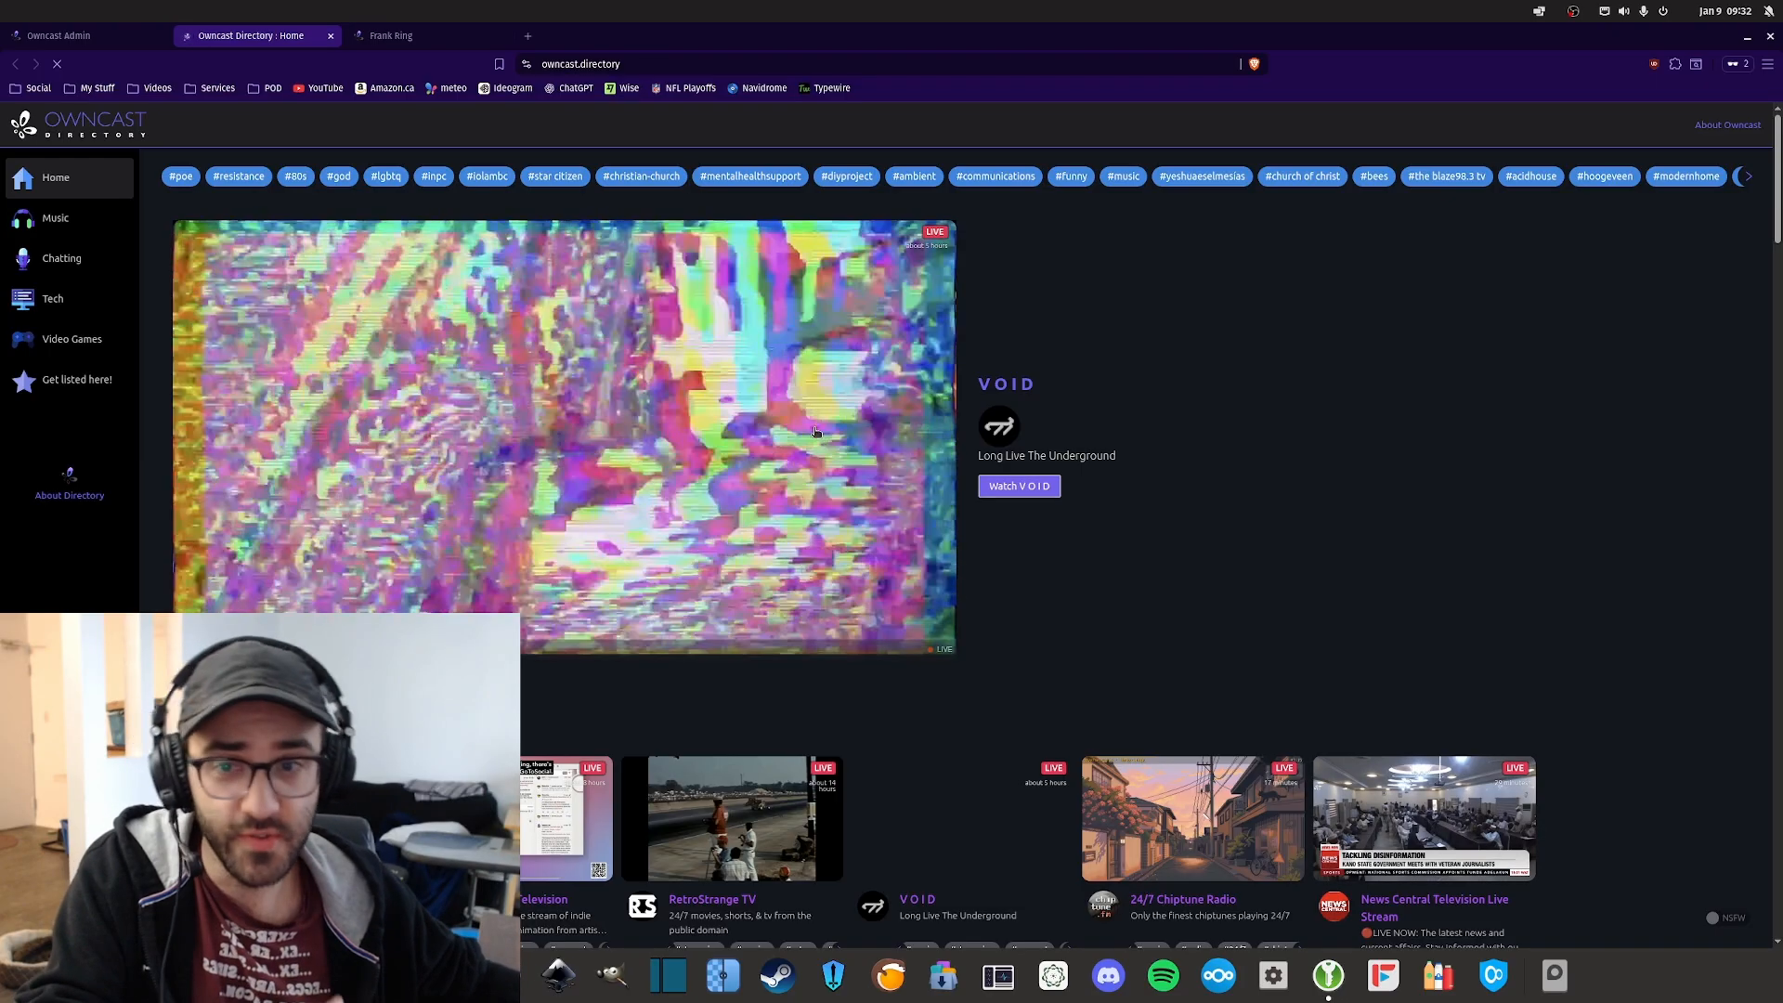
scroll(939, 449, down, 3)
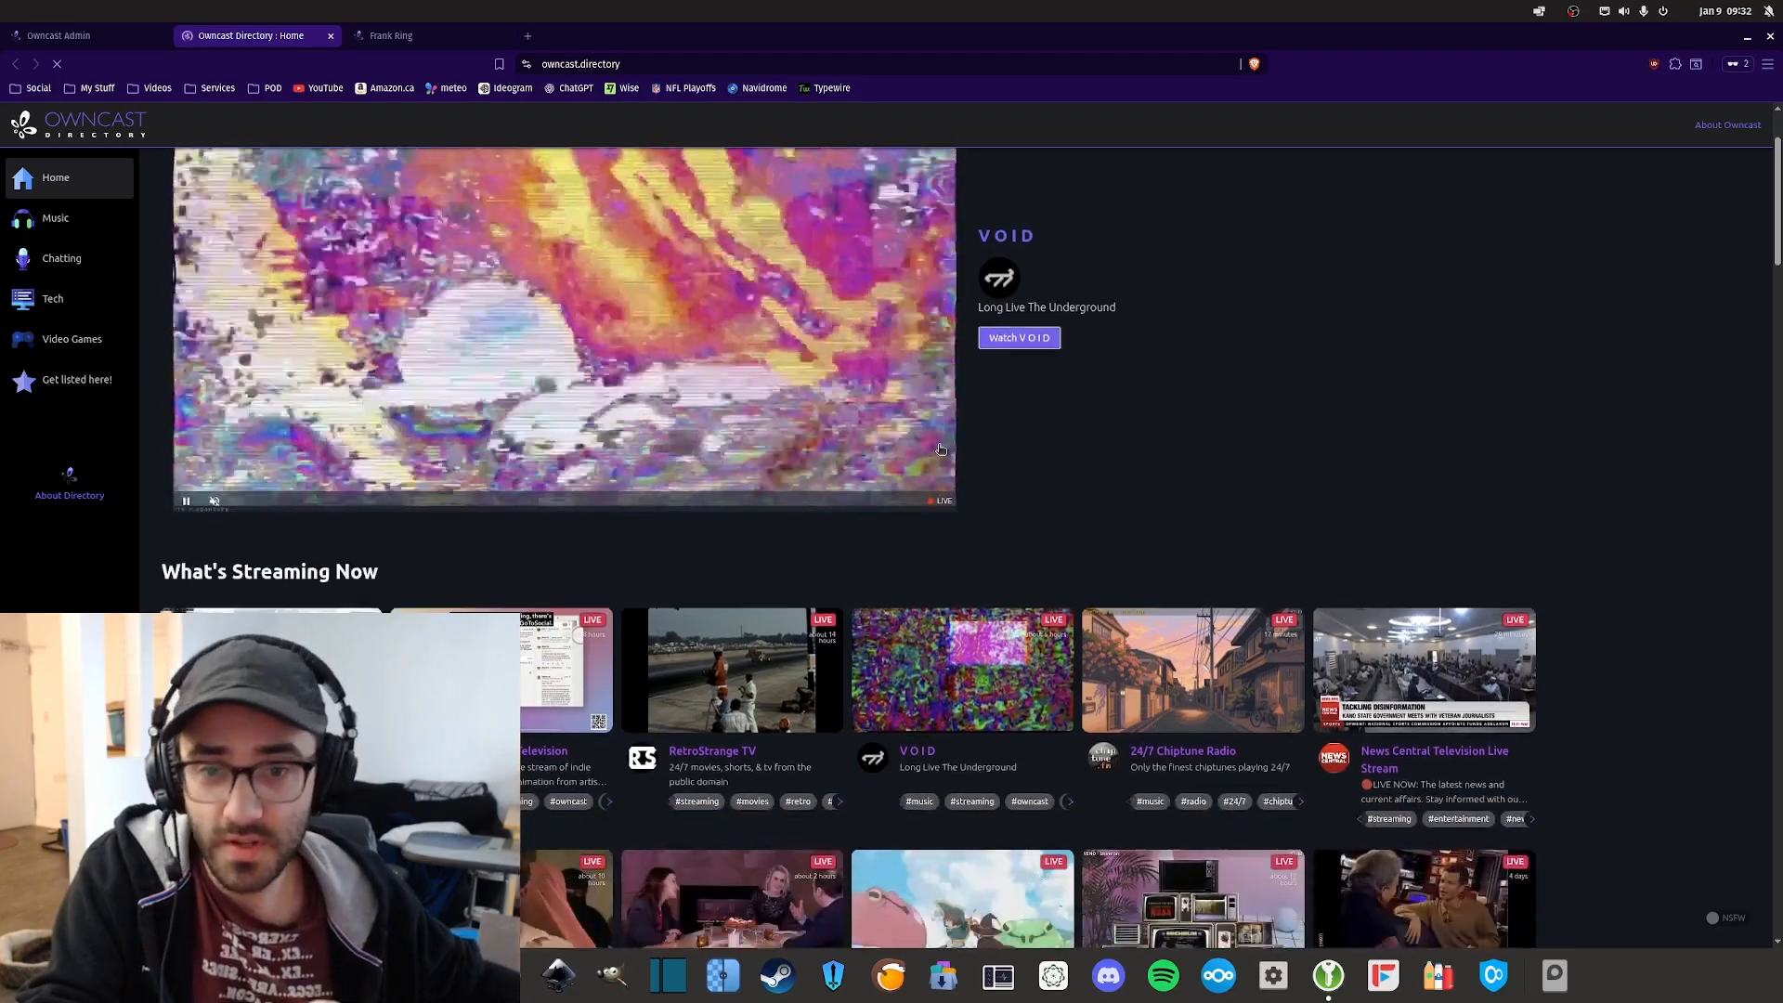
scroll(939, 449, down, 4)
scroll(1055, 418, up, 6)
scroll(1182, 417, down, 8)
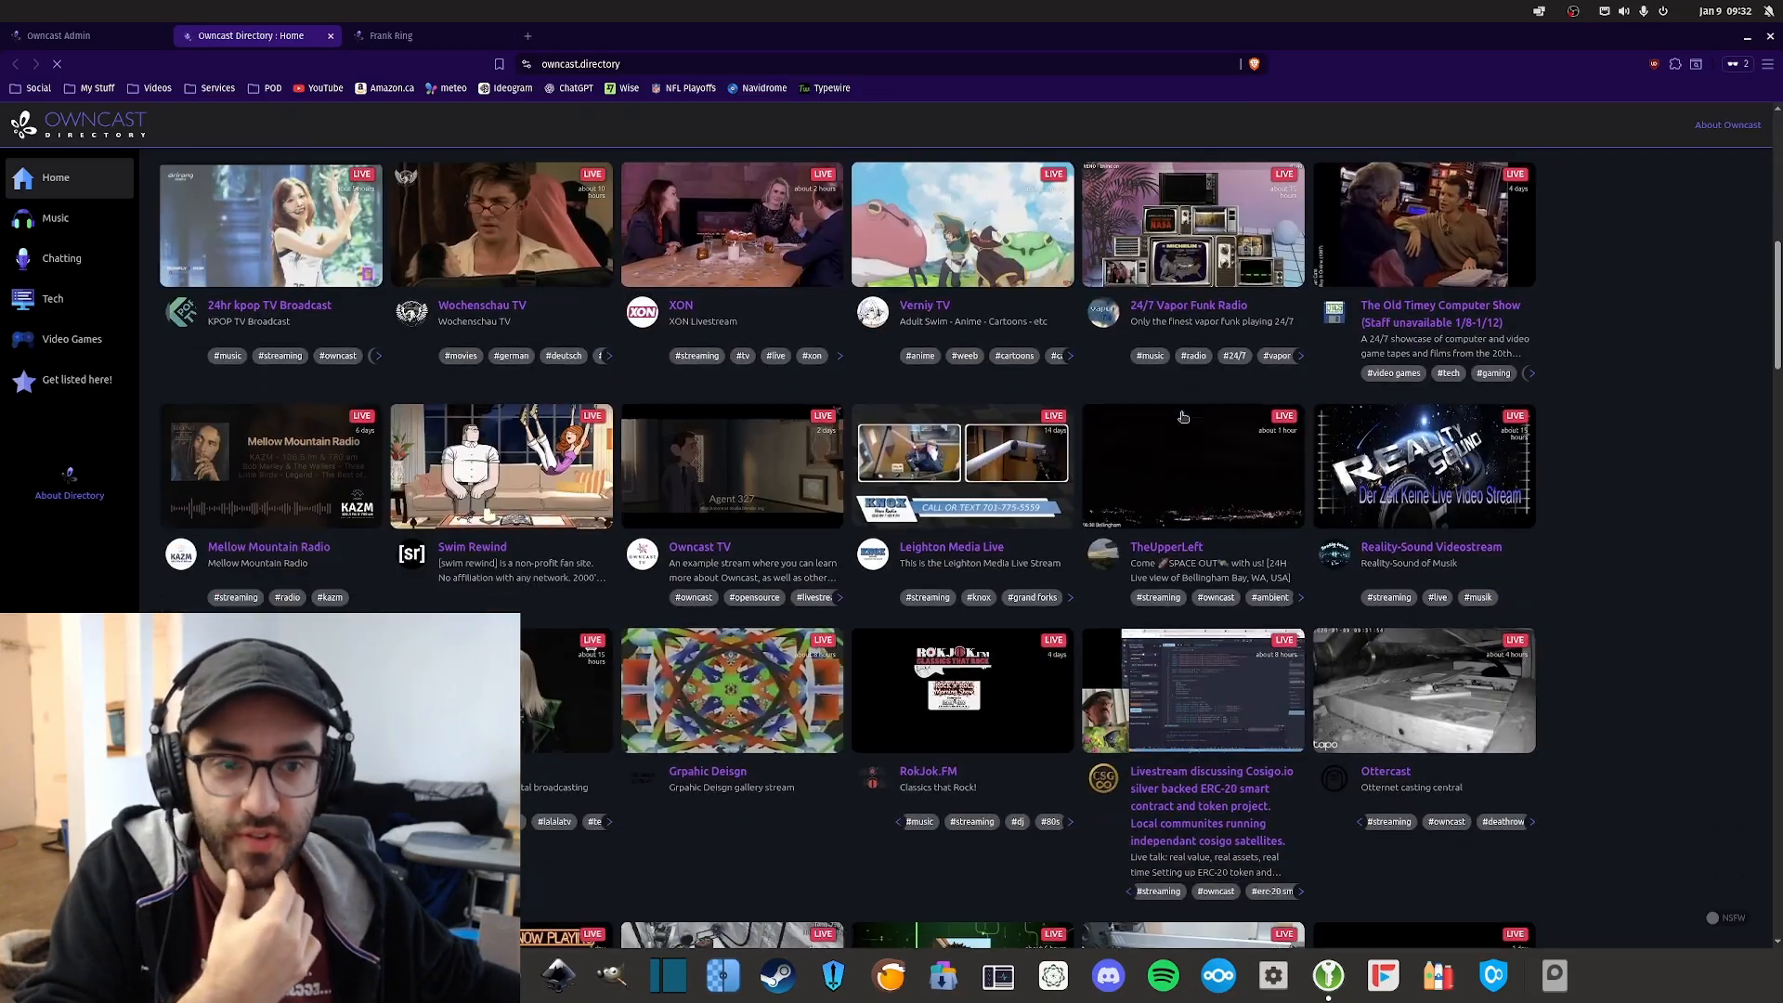
scroll(1198, 461, down, 5)
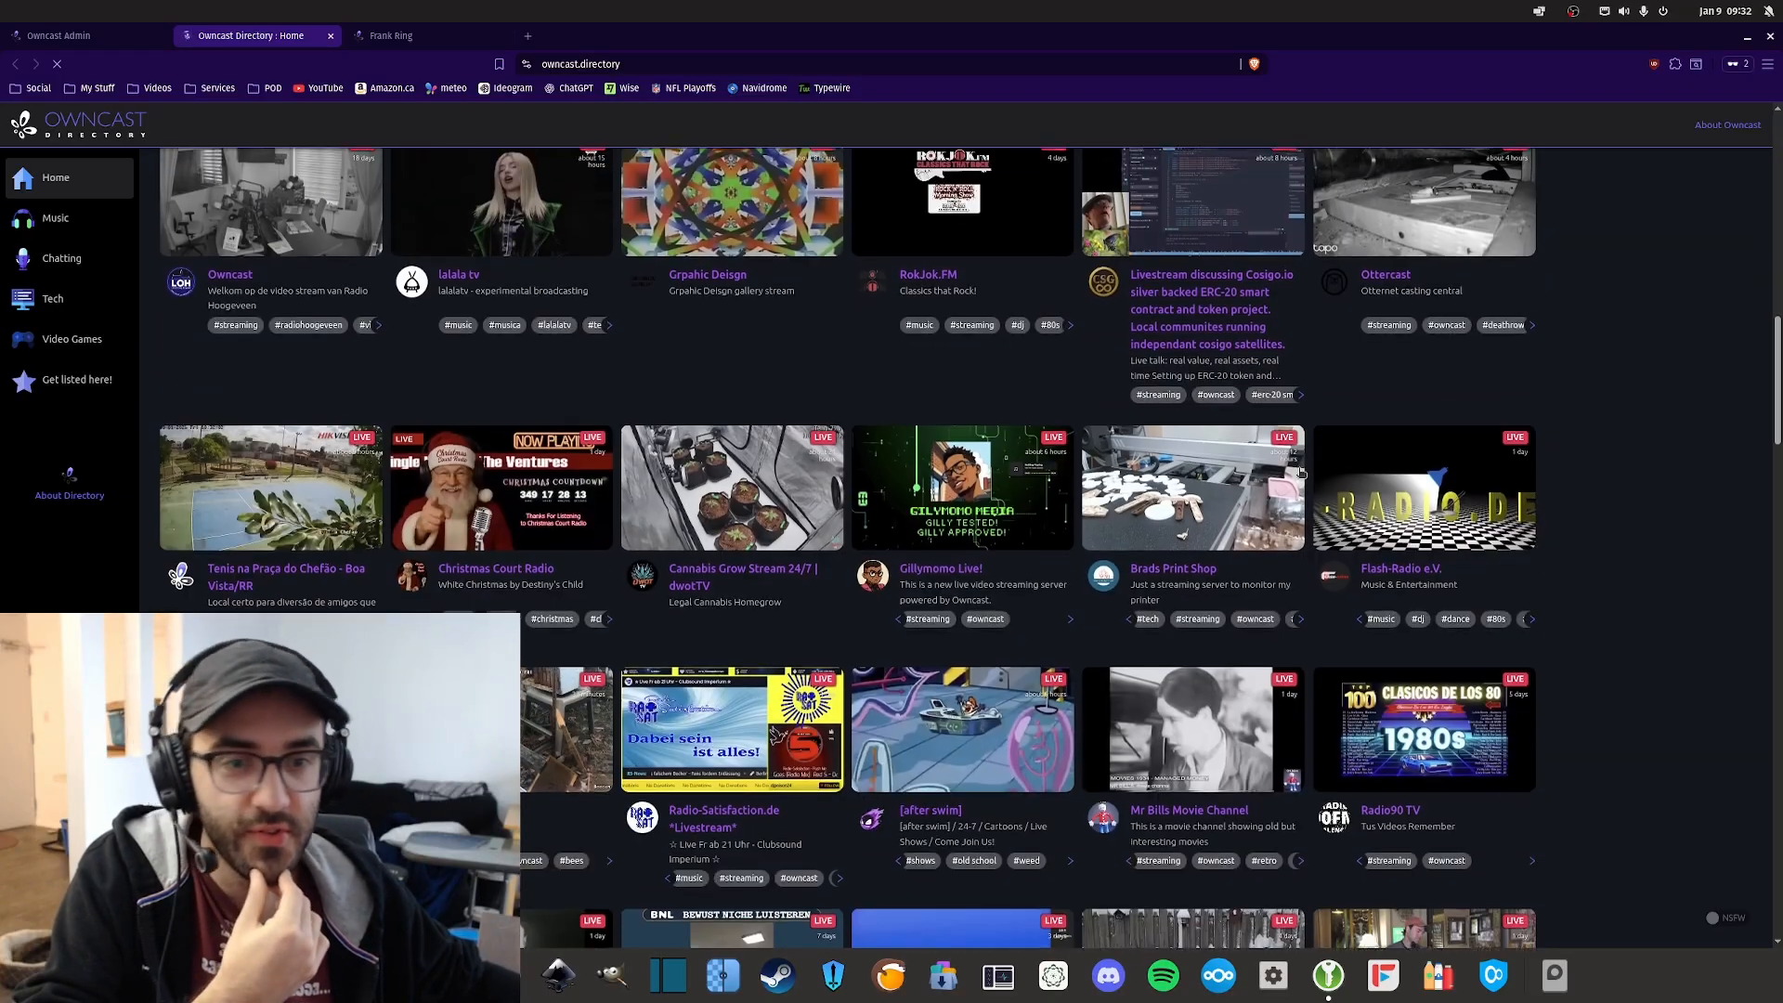
scroll(1174, 475, down, 6)
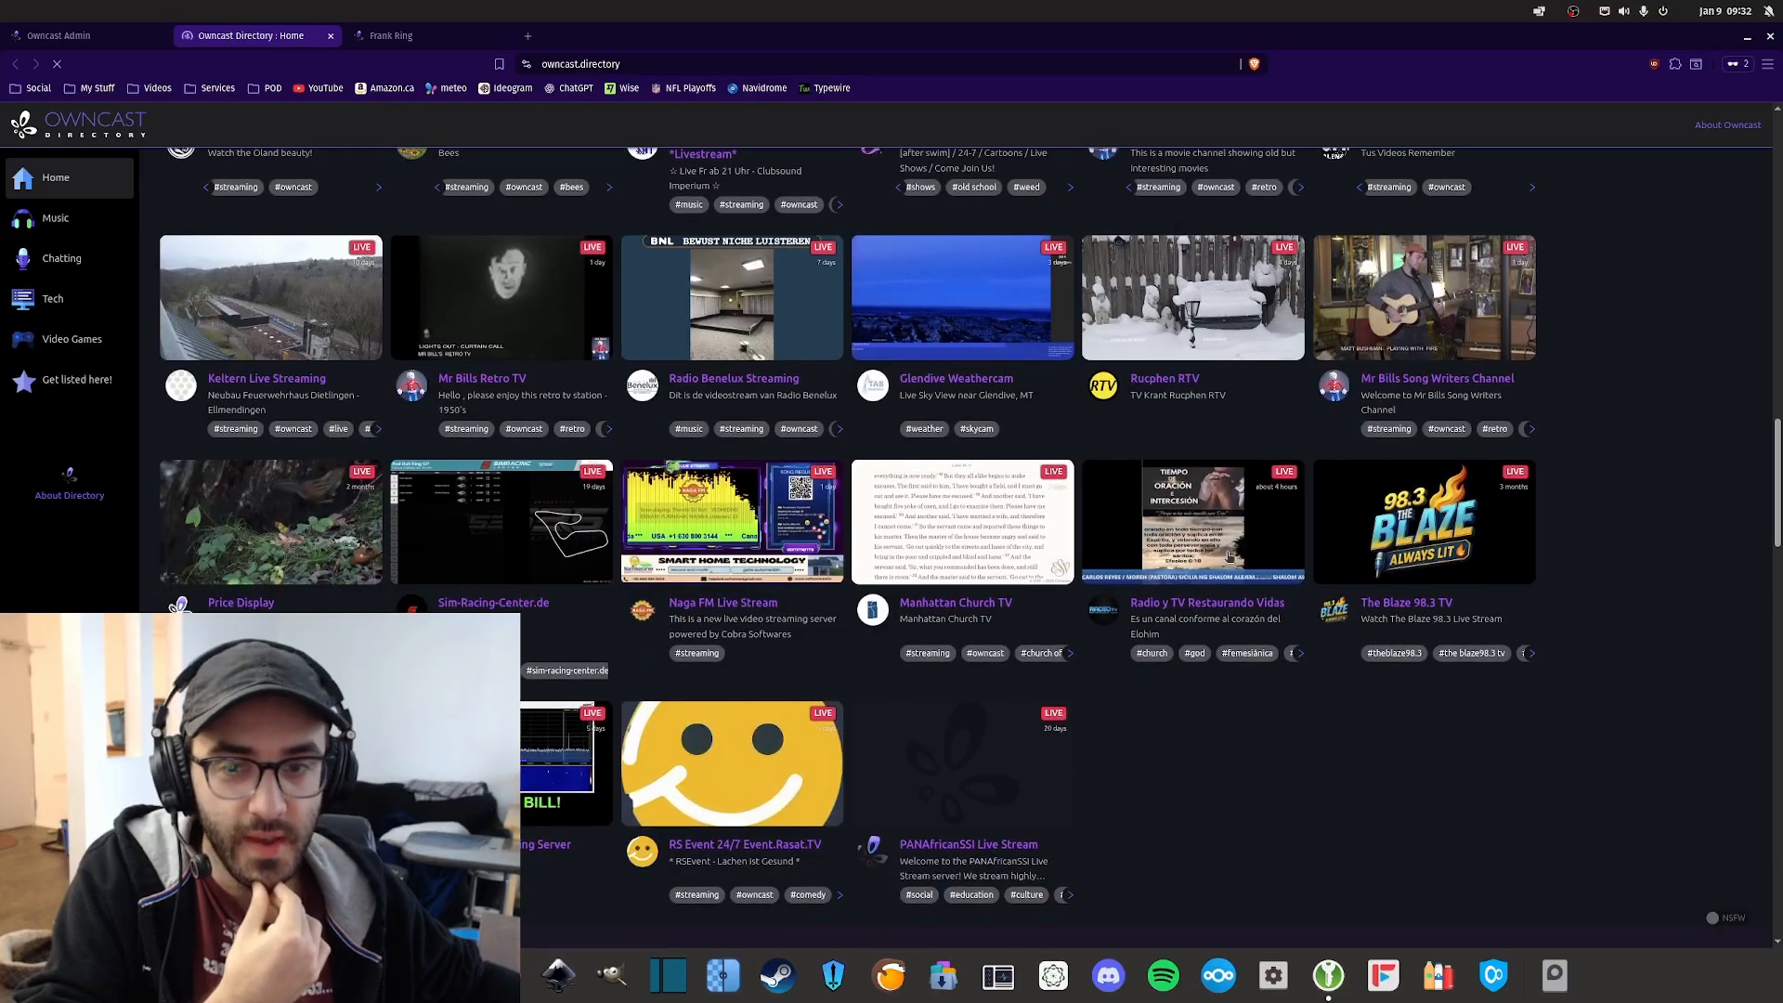
scroll(1174, 474, down, 5)
Step: Switch back and forth between the Admin's General settings and the Directory listing
click(61, 36)
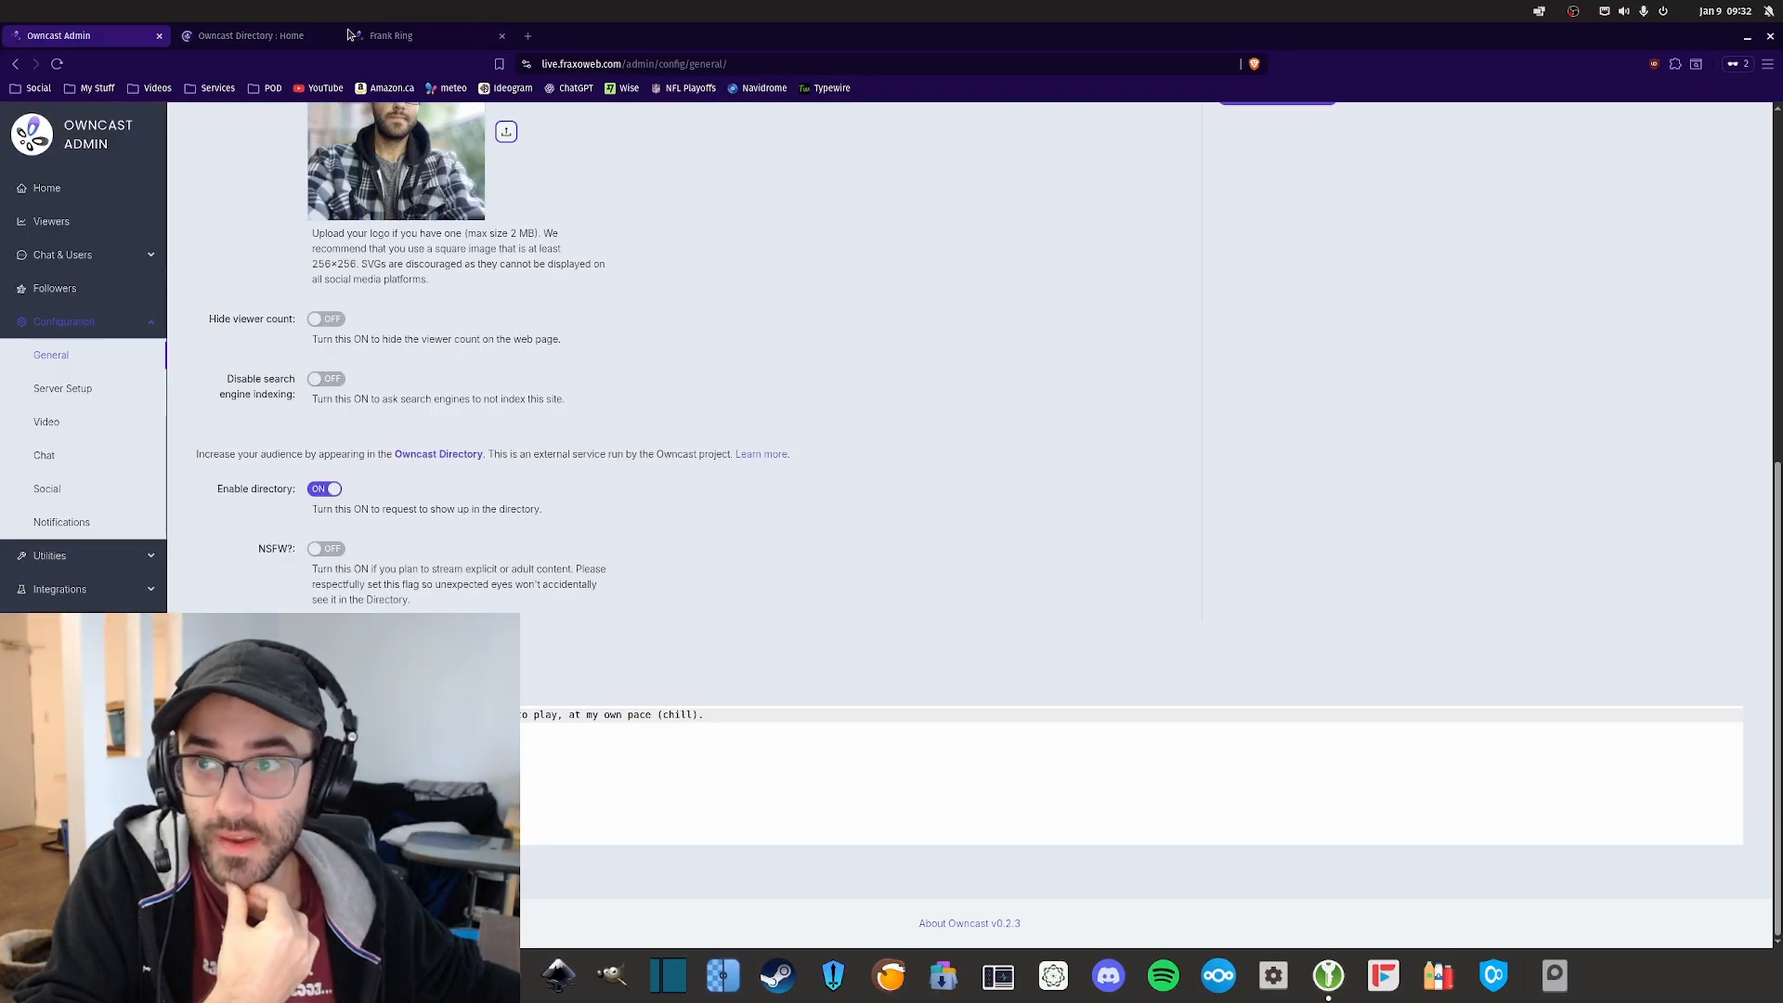
click(320, 35)
scroll(1015, 480, up, 15)
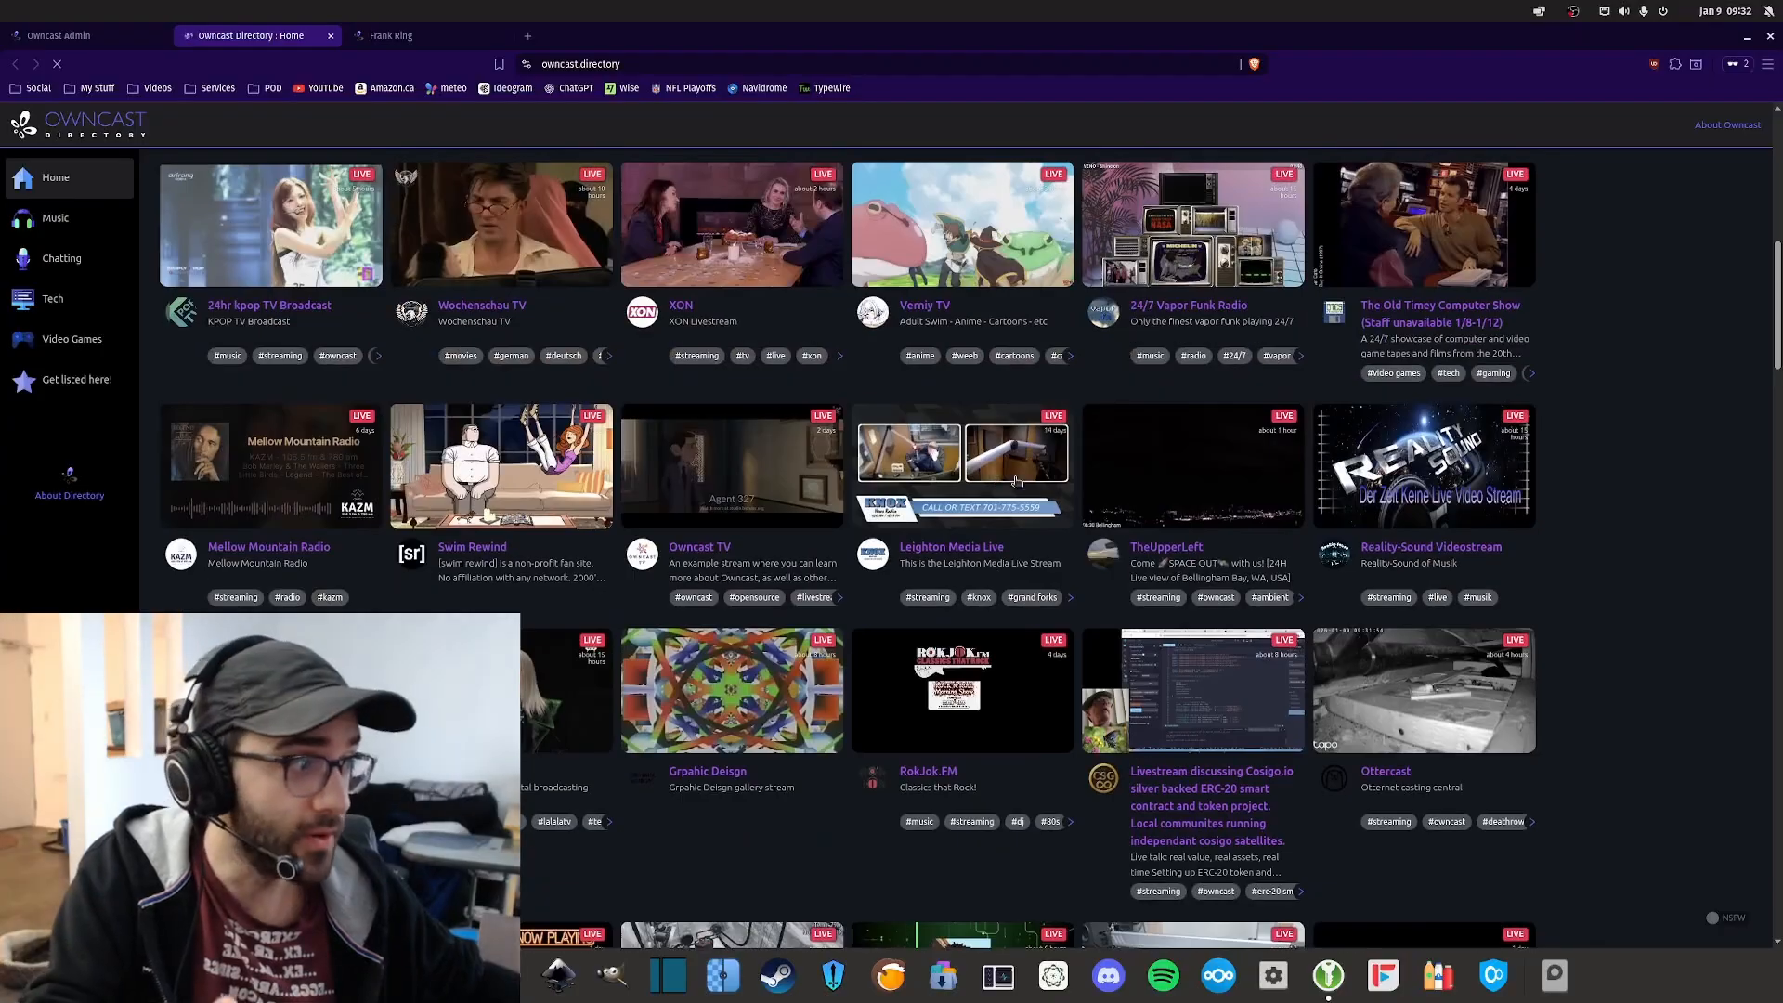
scroll(1016, 481, up, 5)
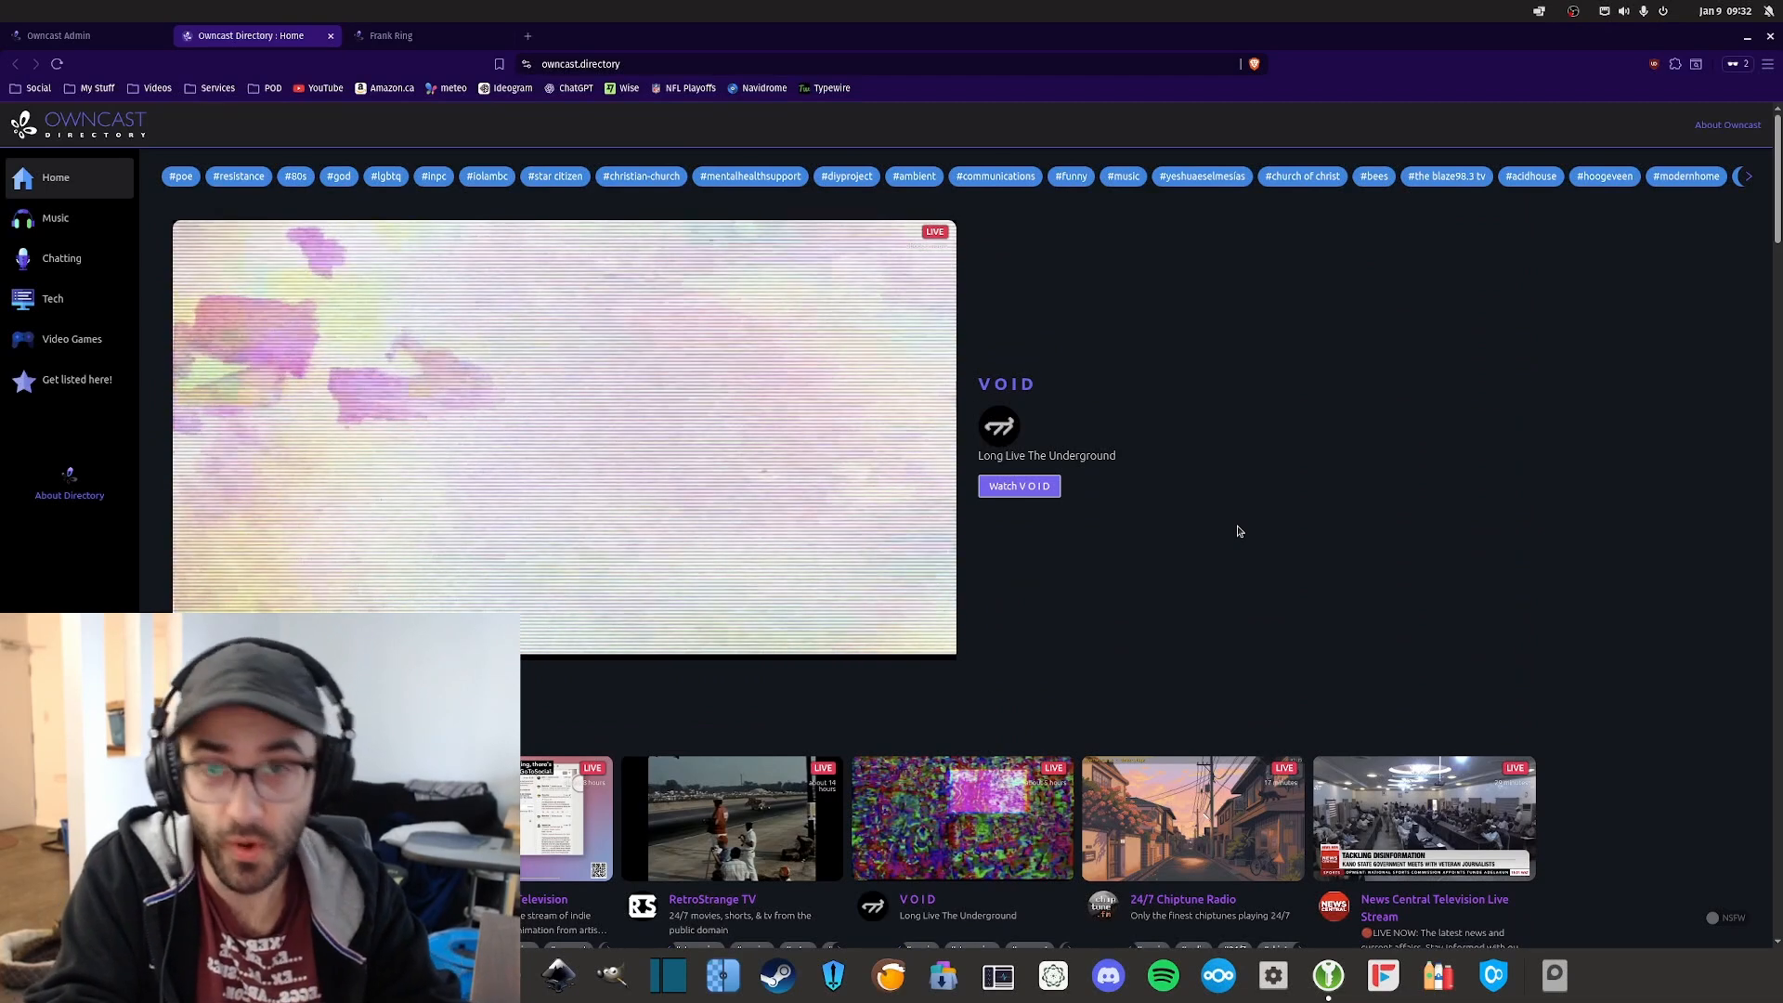
key(ctrl+shift+Tab)
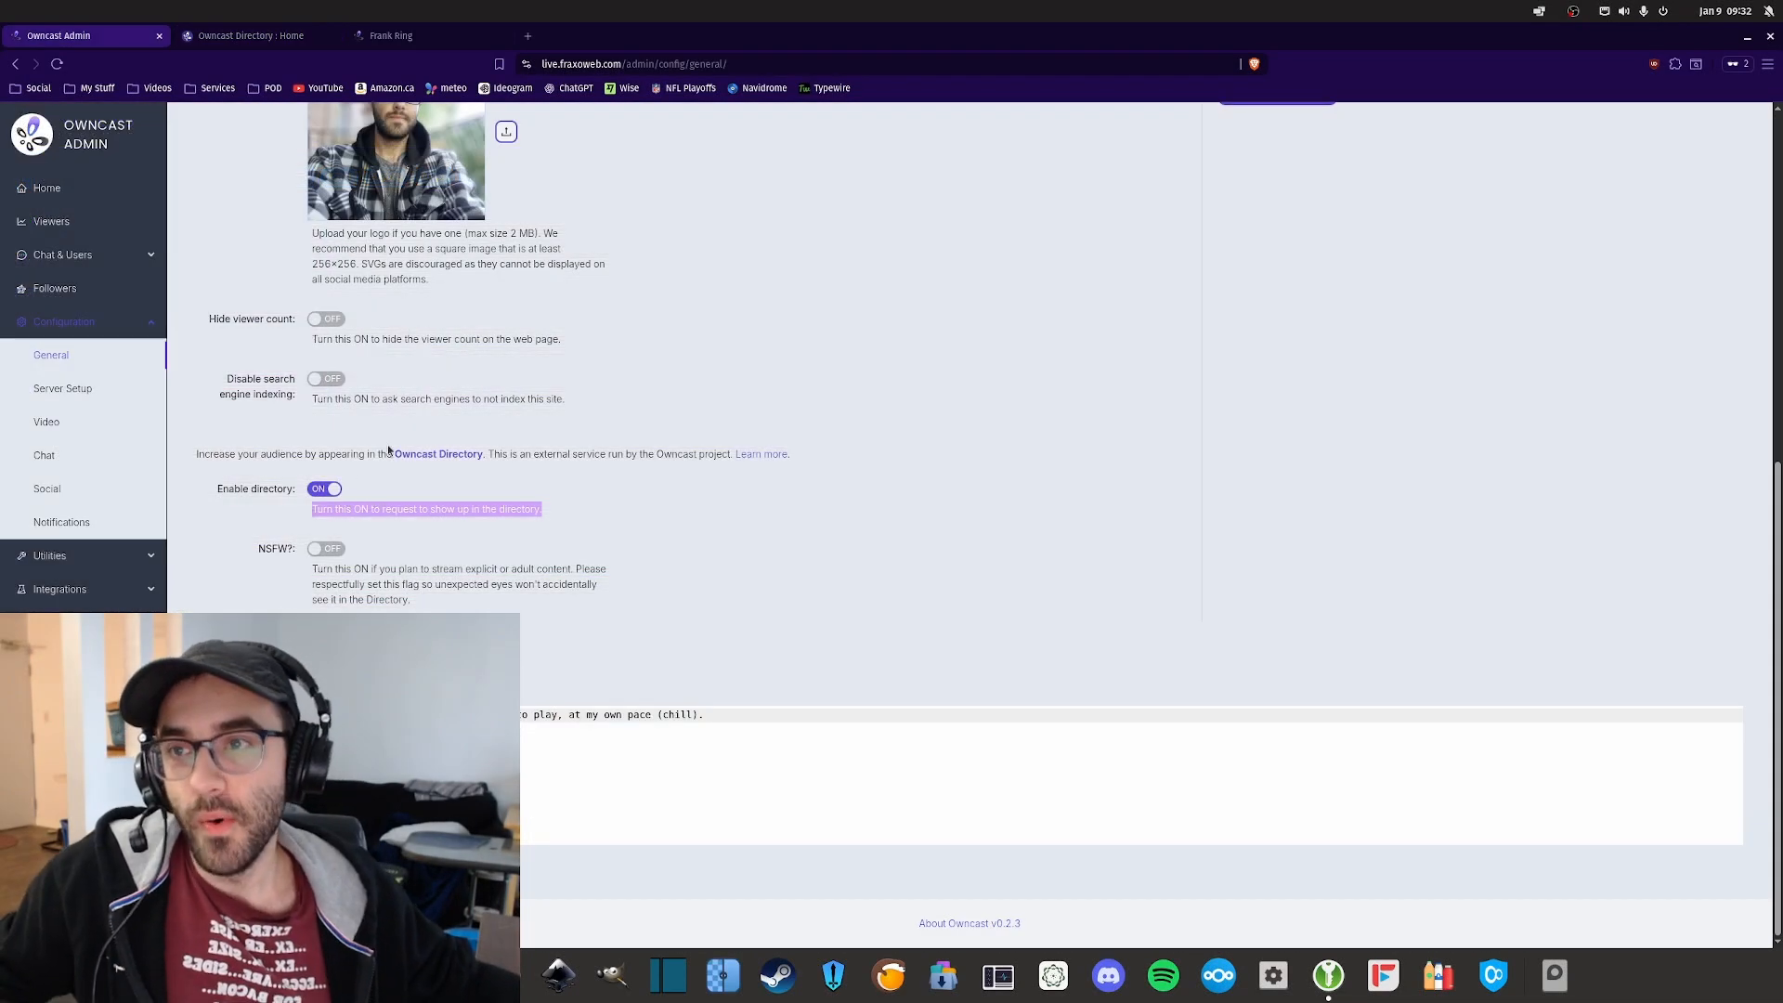
scroll(433, 270, up, 3)
scroll(642, 433, down, 4)
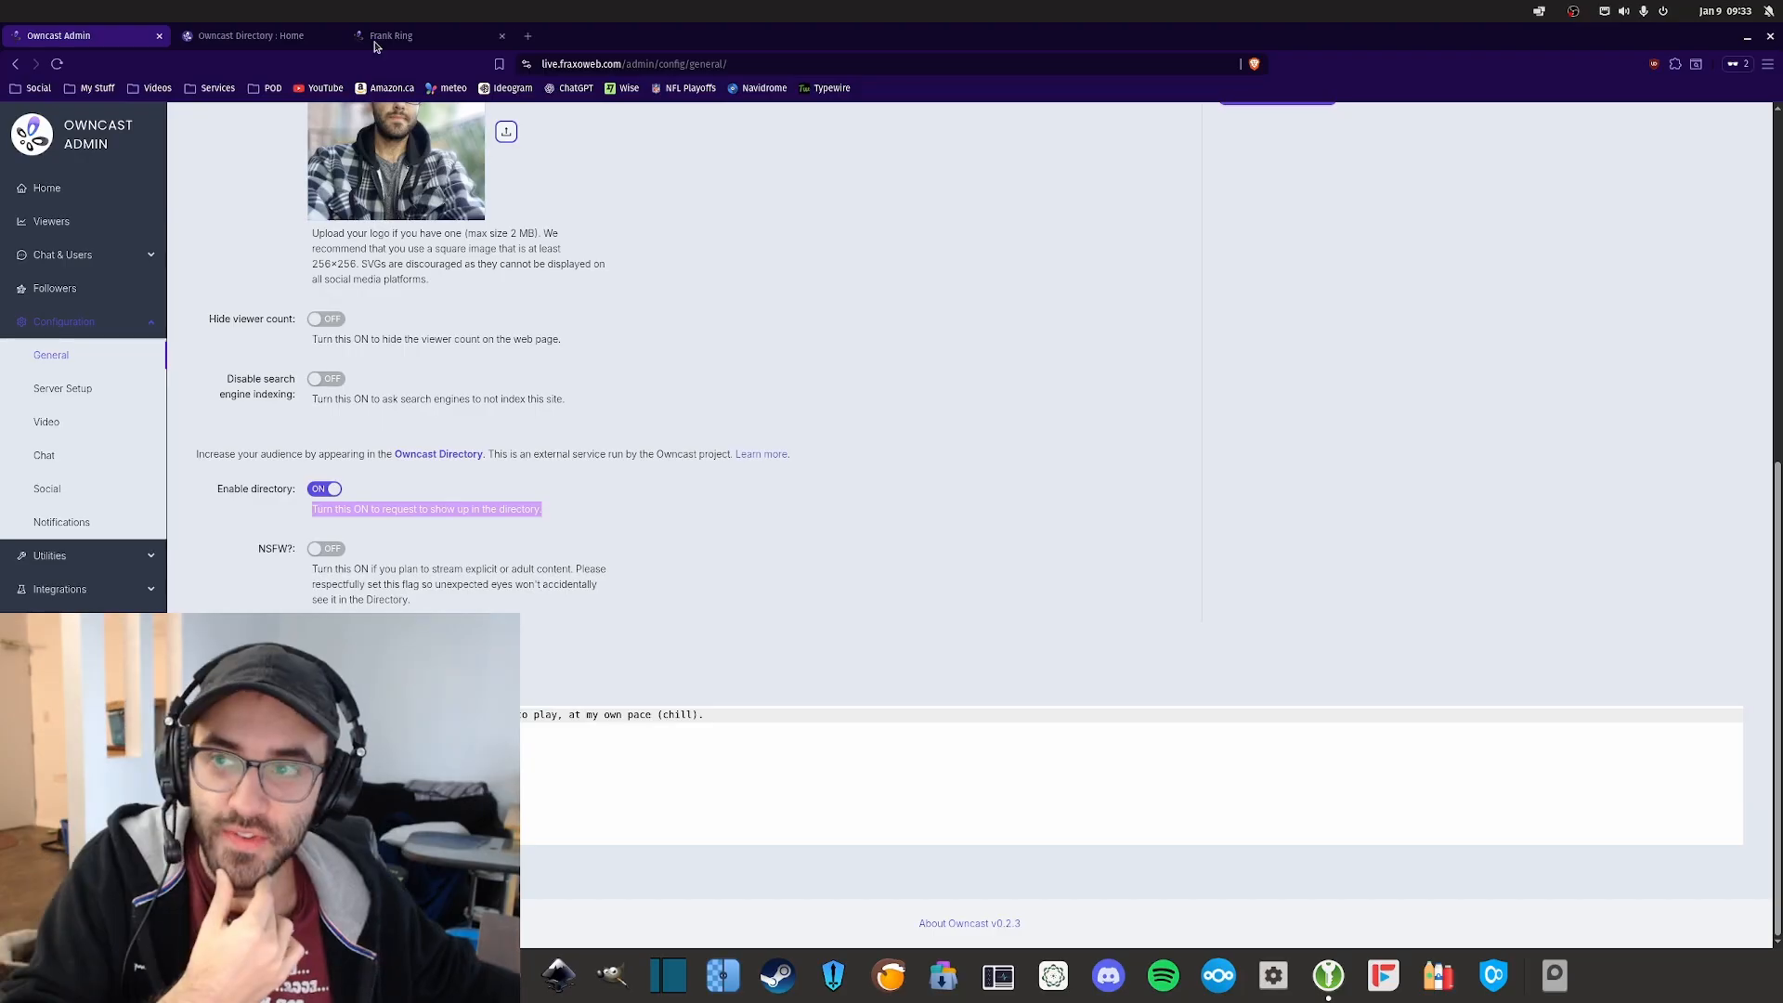
Step: Return to the Owncast Directory and scroll through the live stream listings again
click(240, 37)
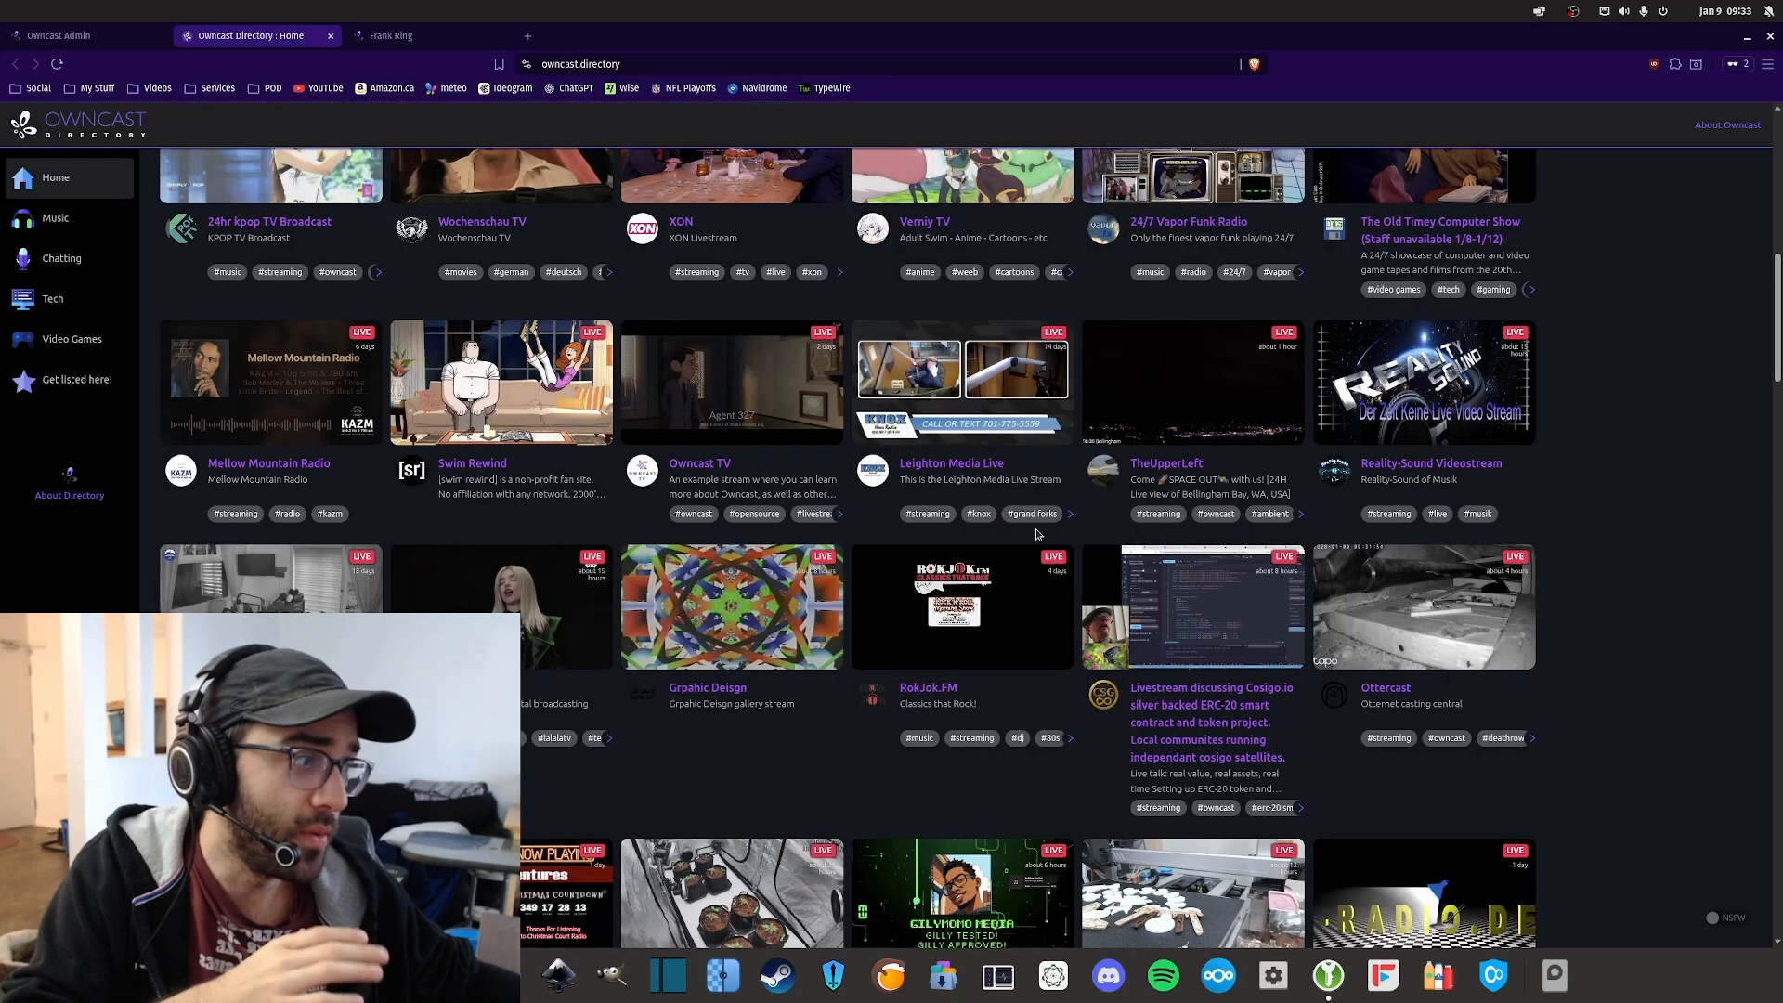
scroll(1306, 580, up, 6)
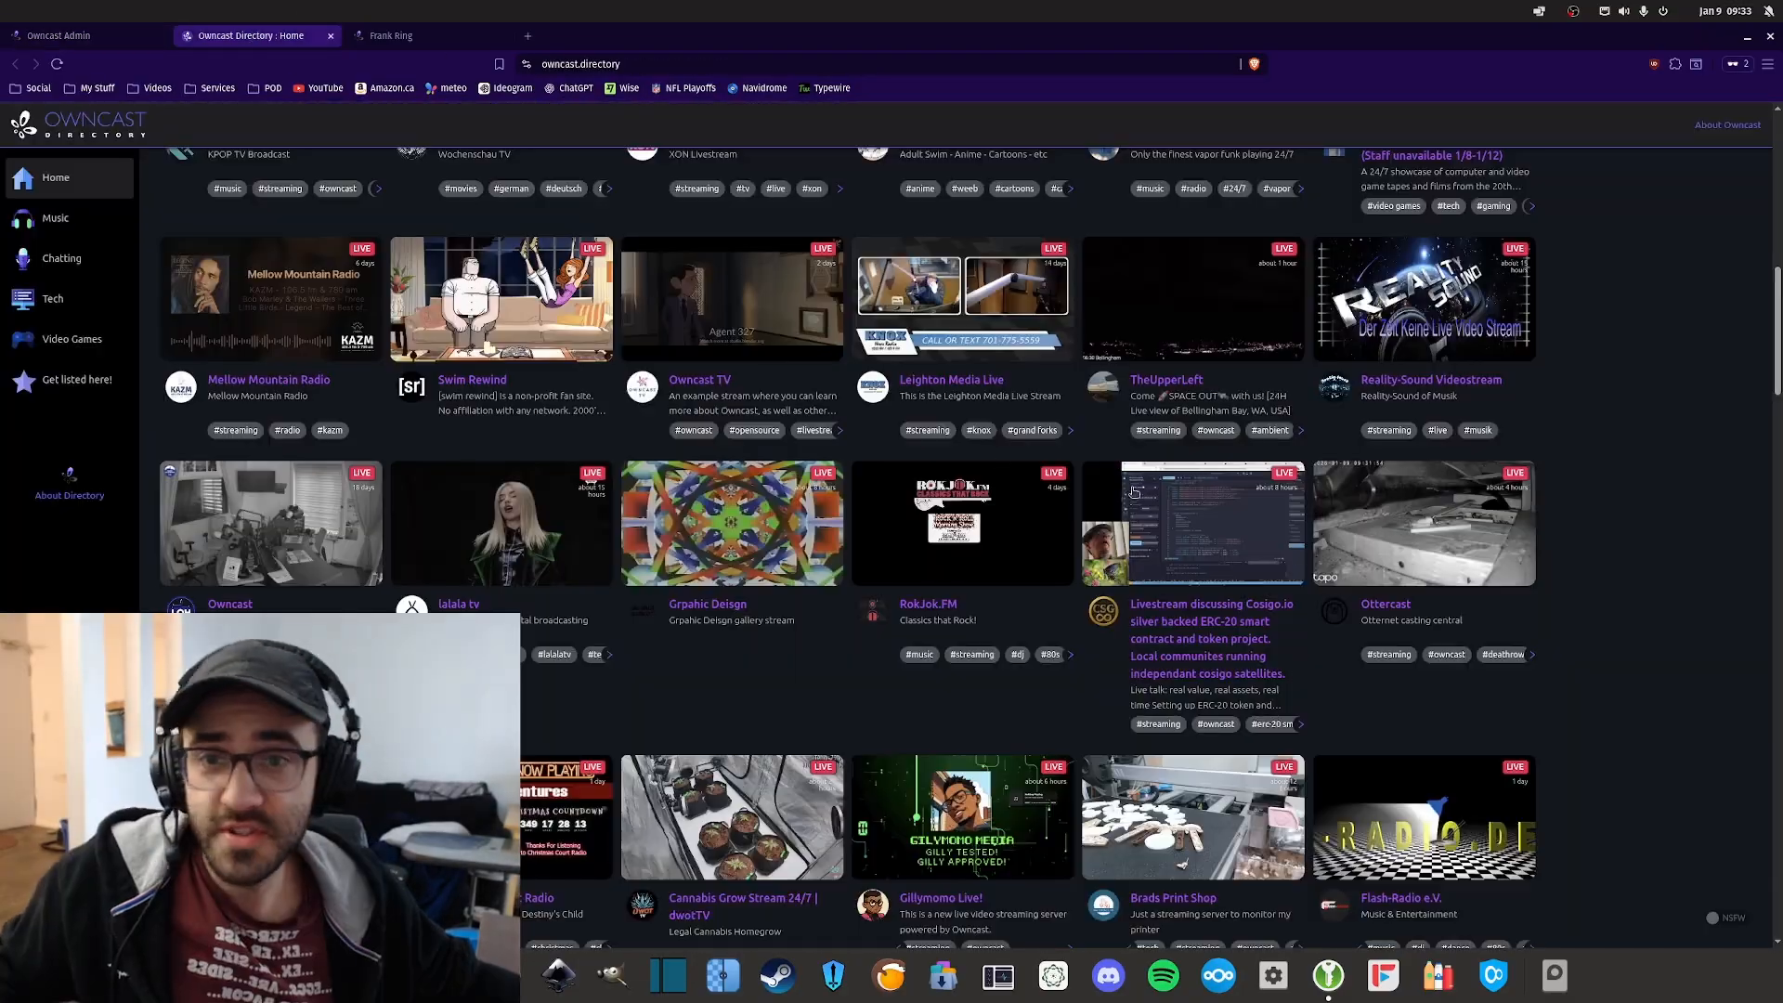
scroll(1134, 492, up, 8)
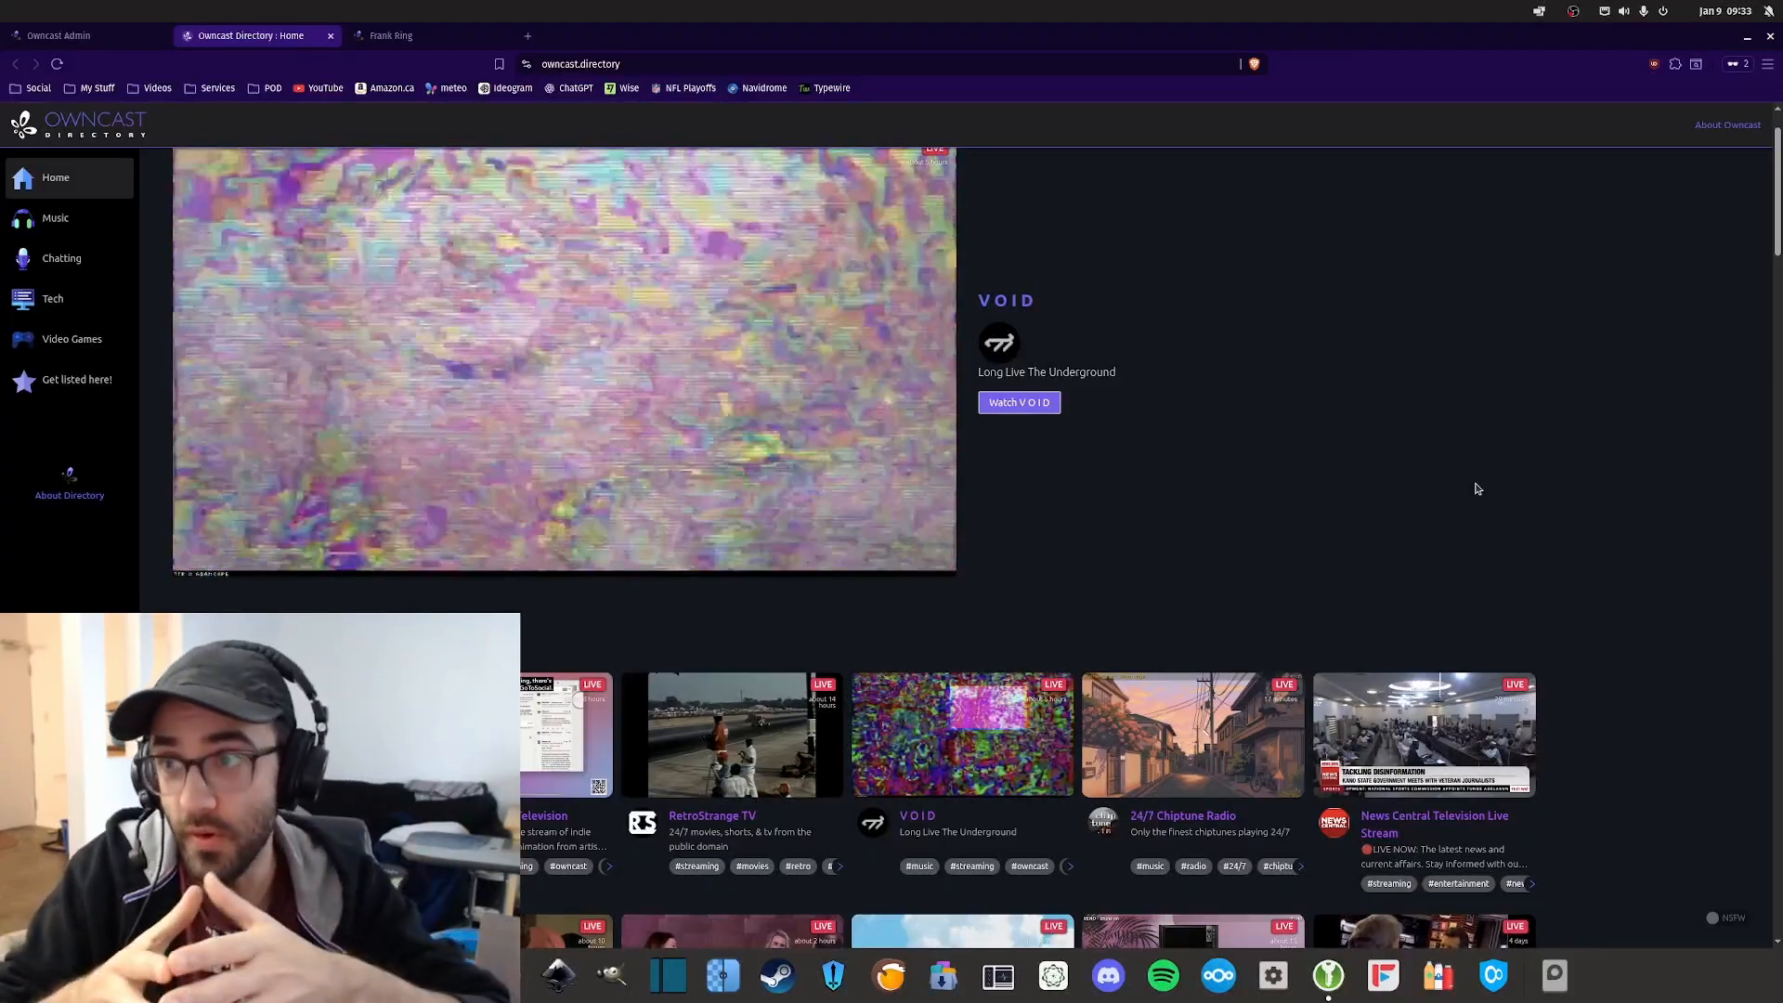
scroll(1474, 487, down, 5)
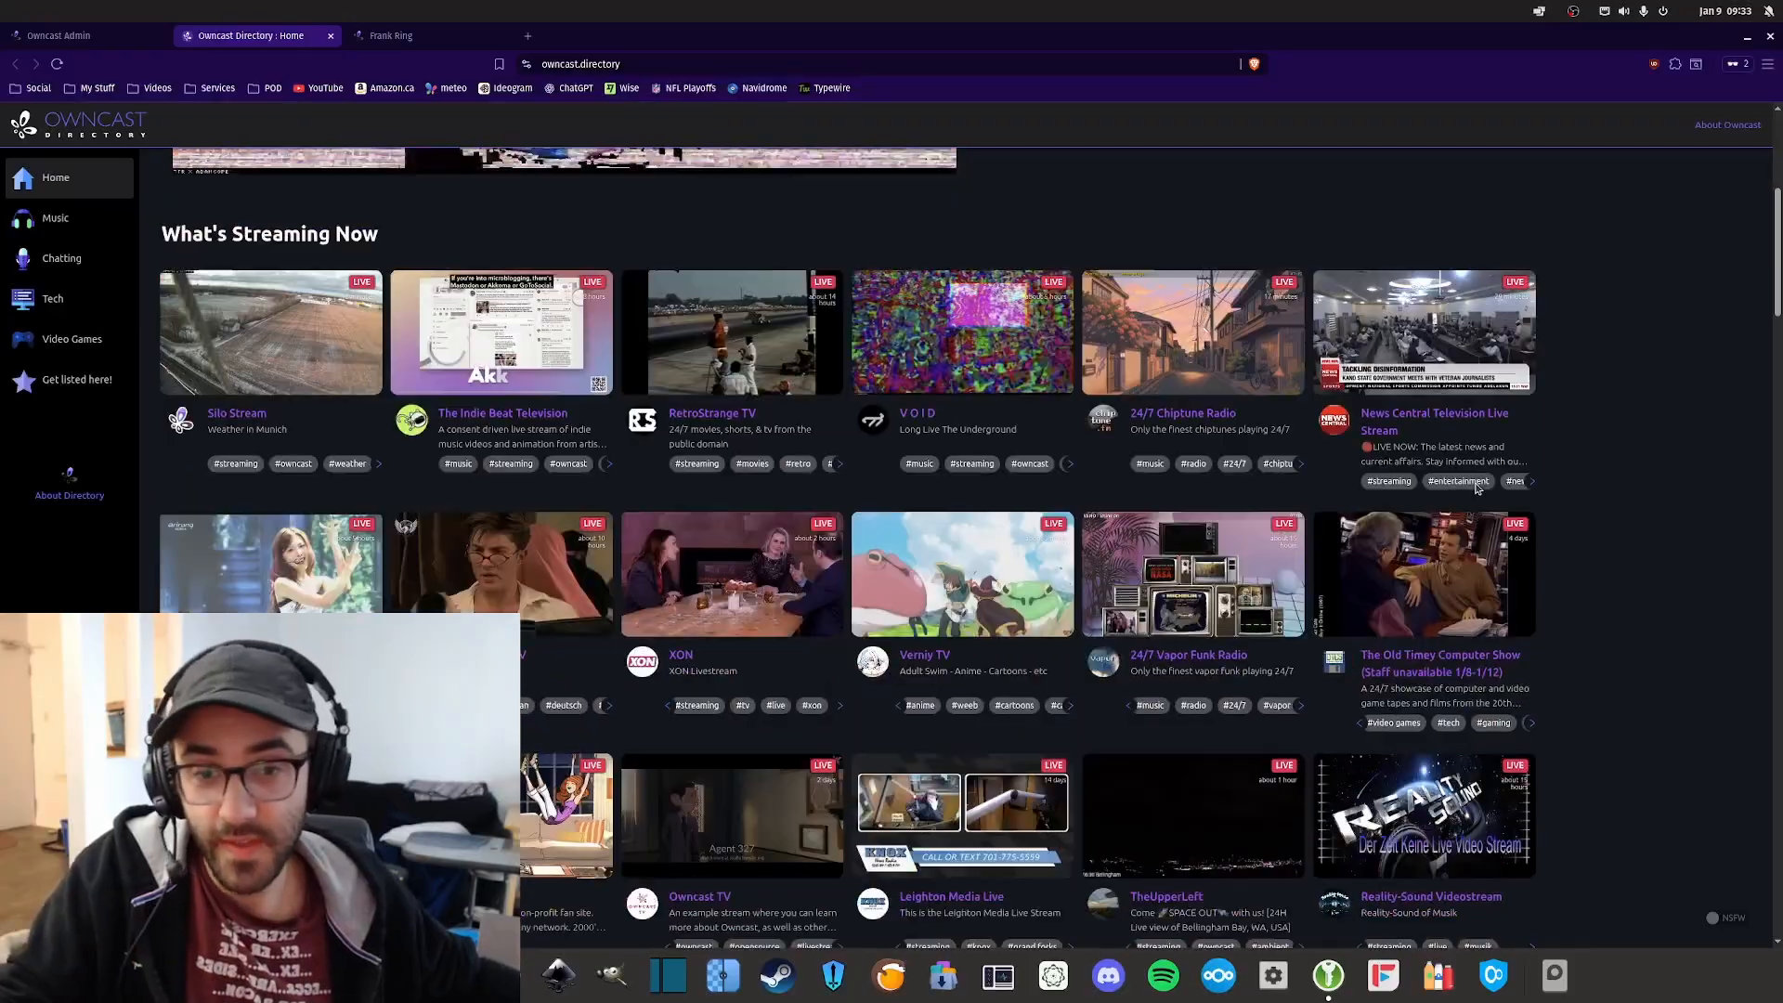
scroll(1333, 624, down, 5)
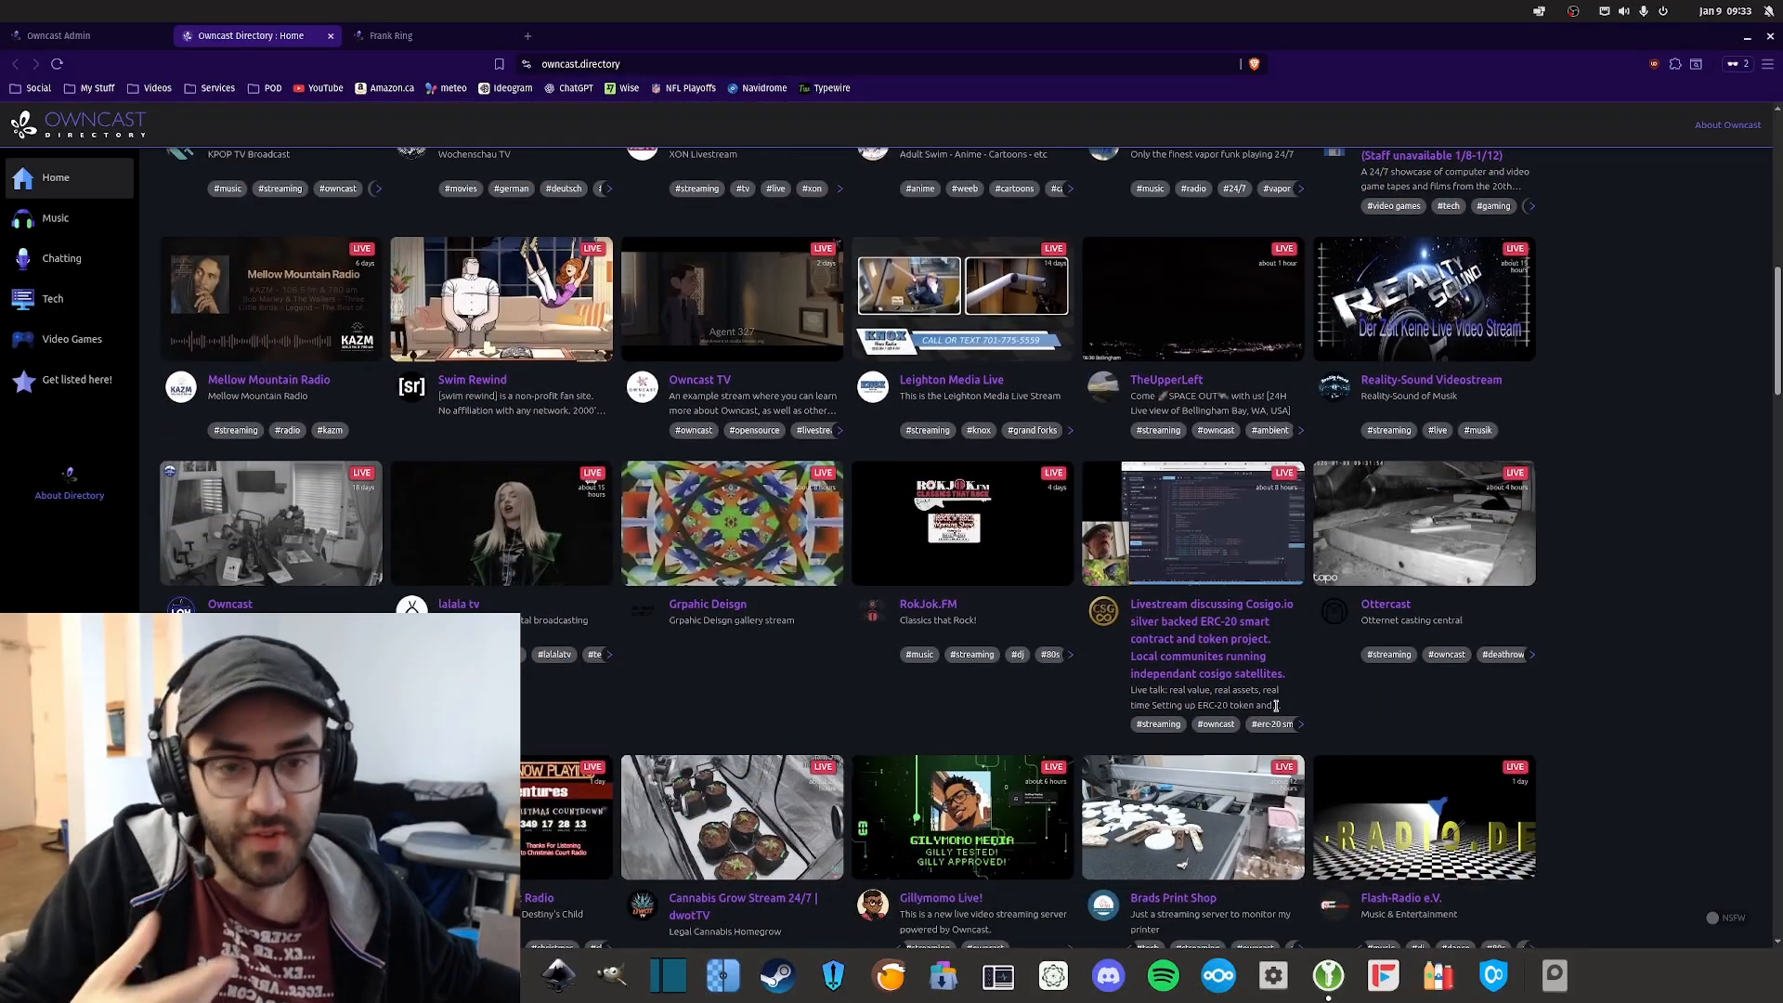
scroll(1281, 687, down, 3)
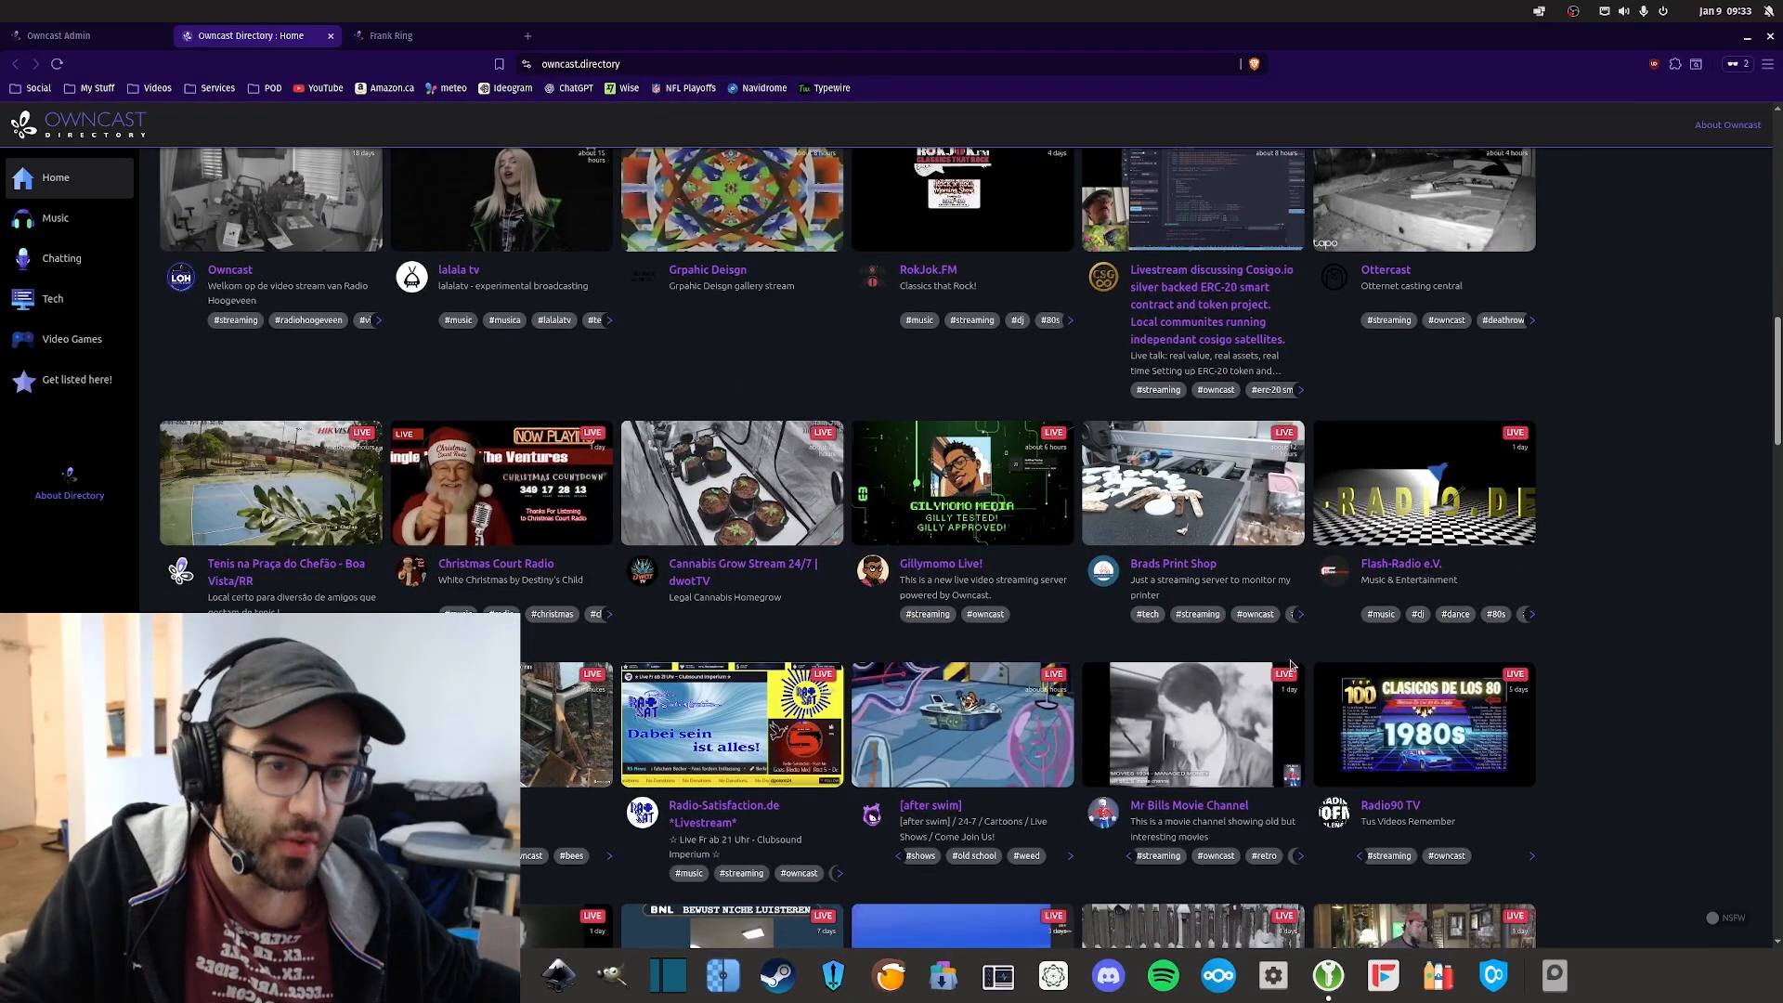
scroll(1291, 665, down, 7)
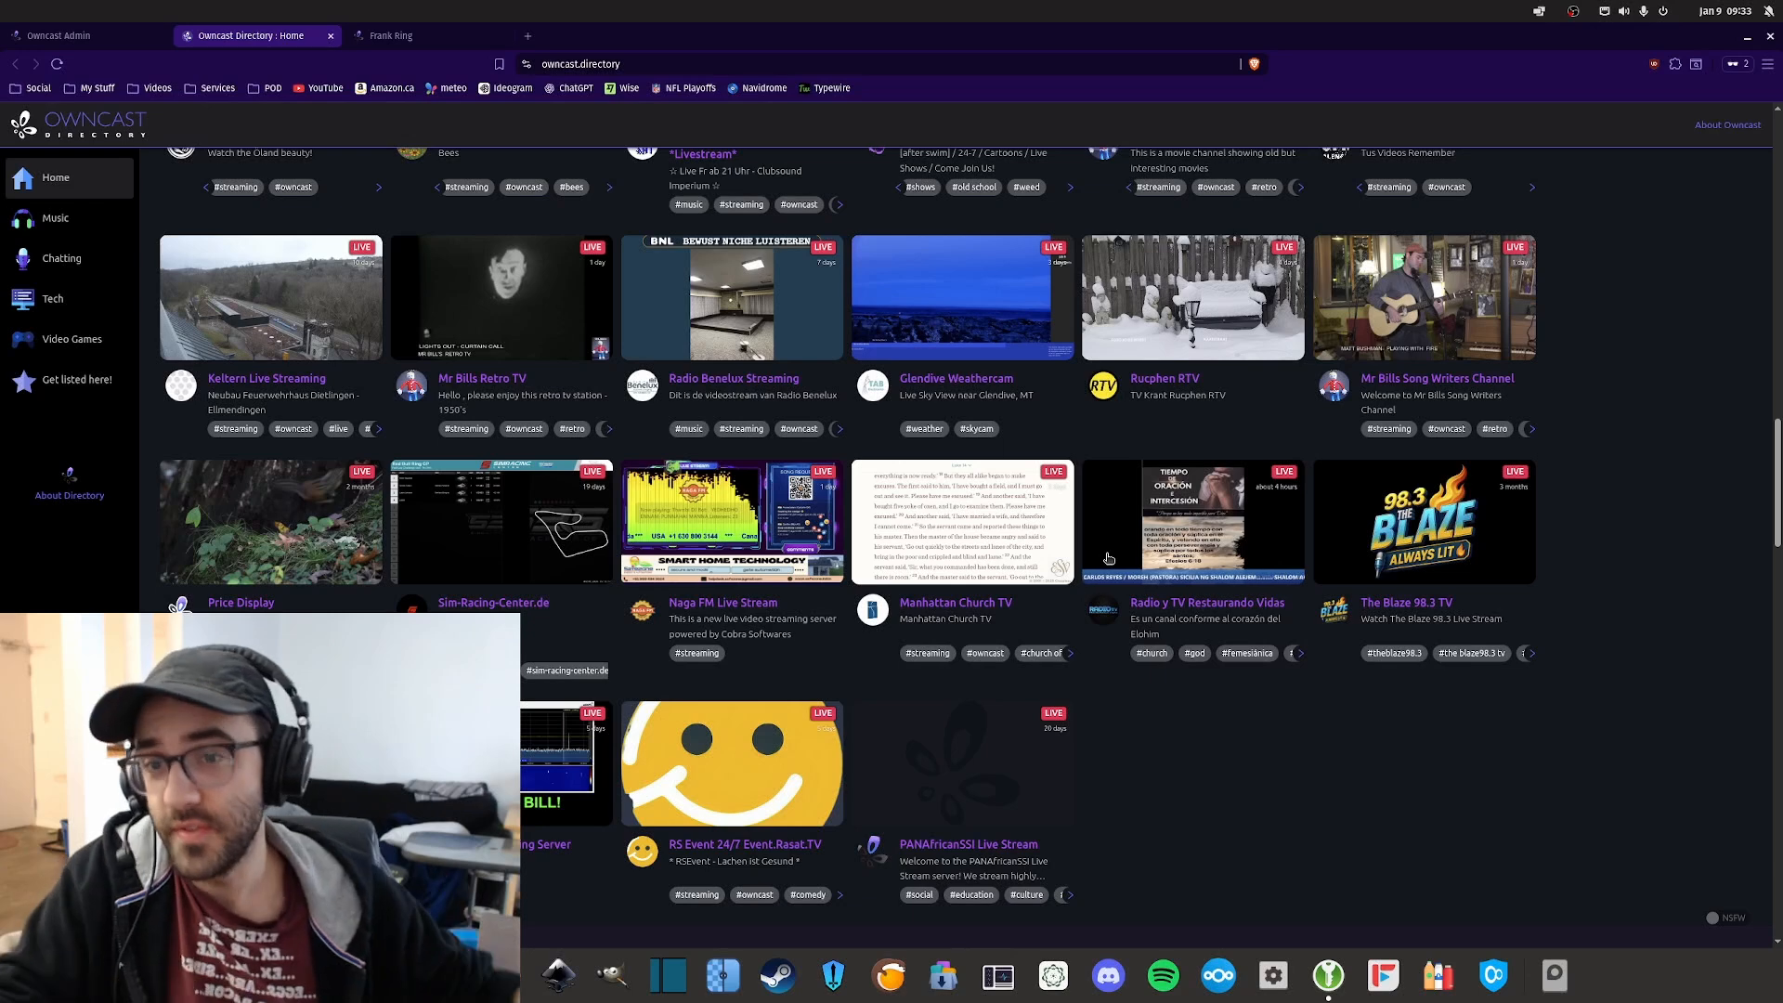
scroll(1086, 689, down, 2)
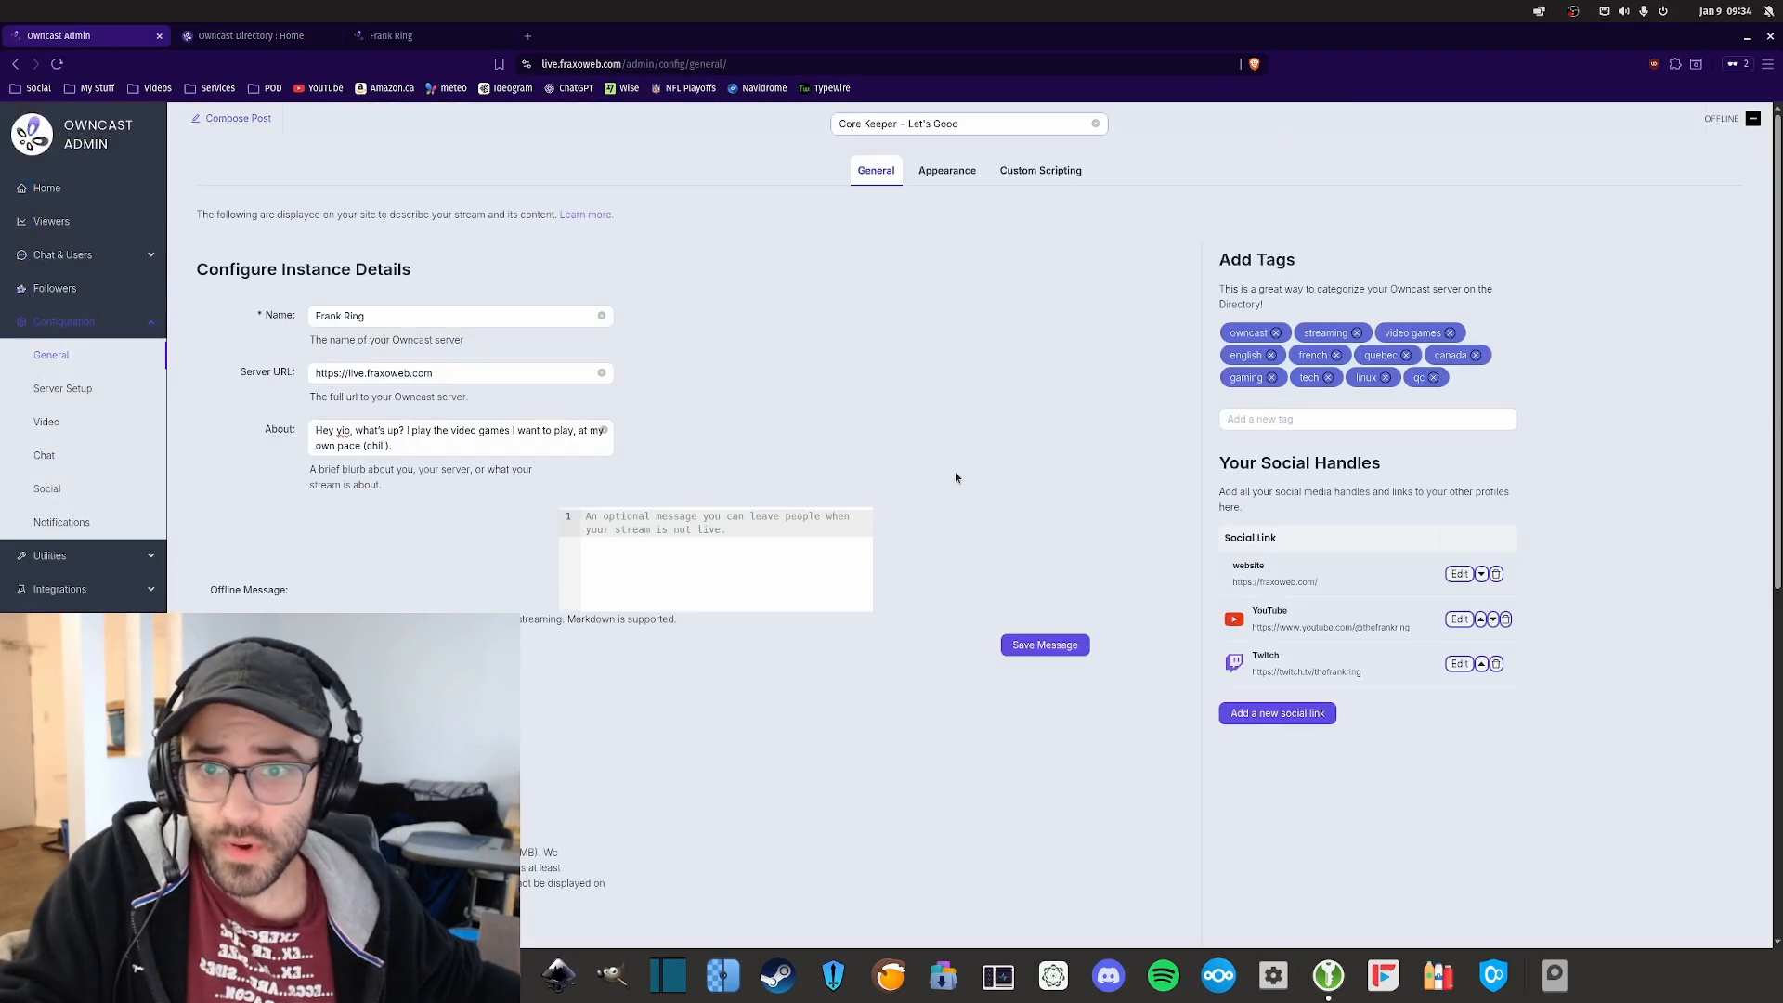
Step: Open Social settings and highlight the Enable Social Features label and Fediverse description
scroll(956, 477, down, 1)
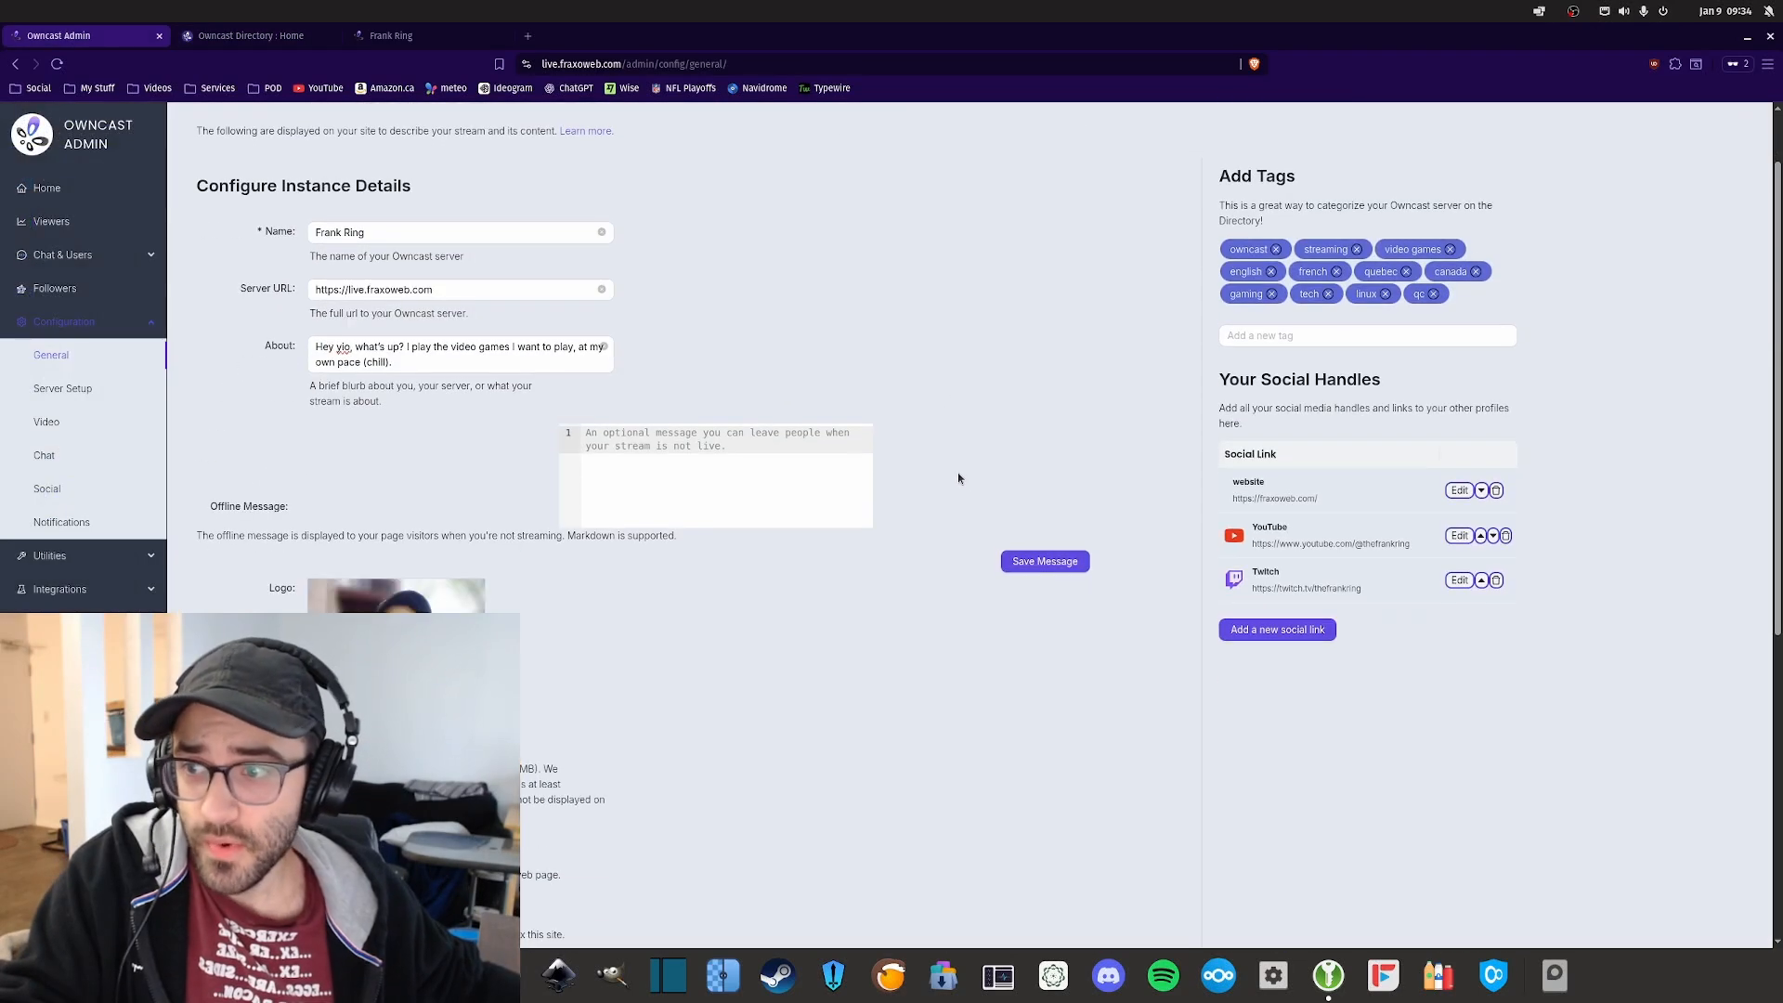
click(44, 487)
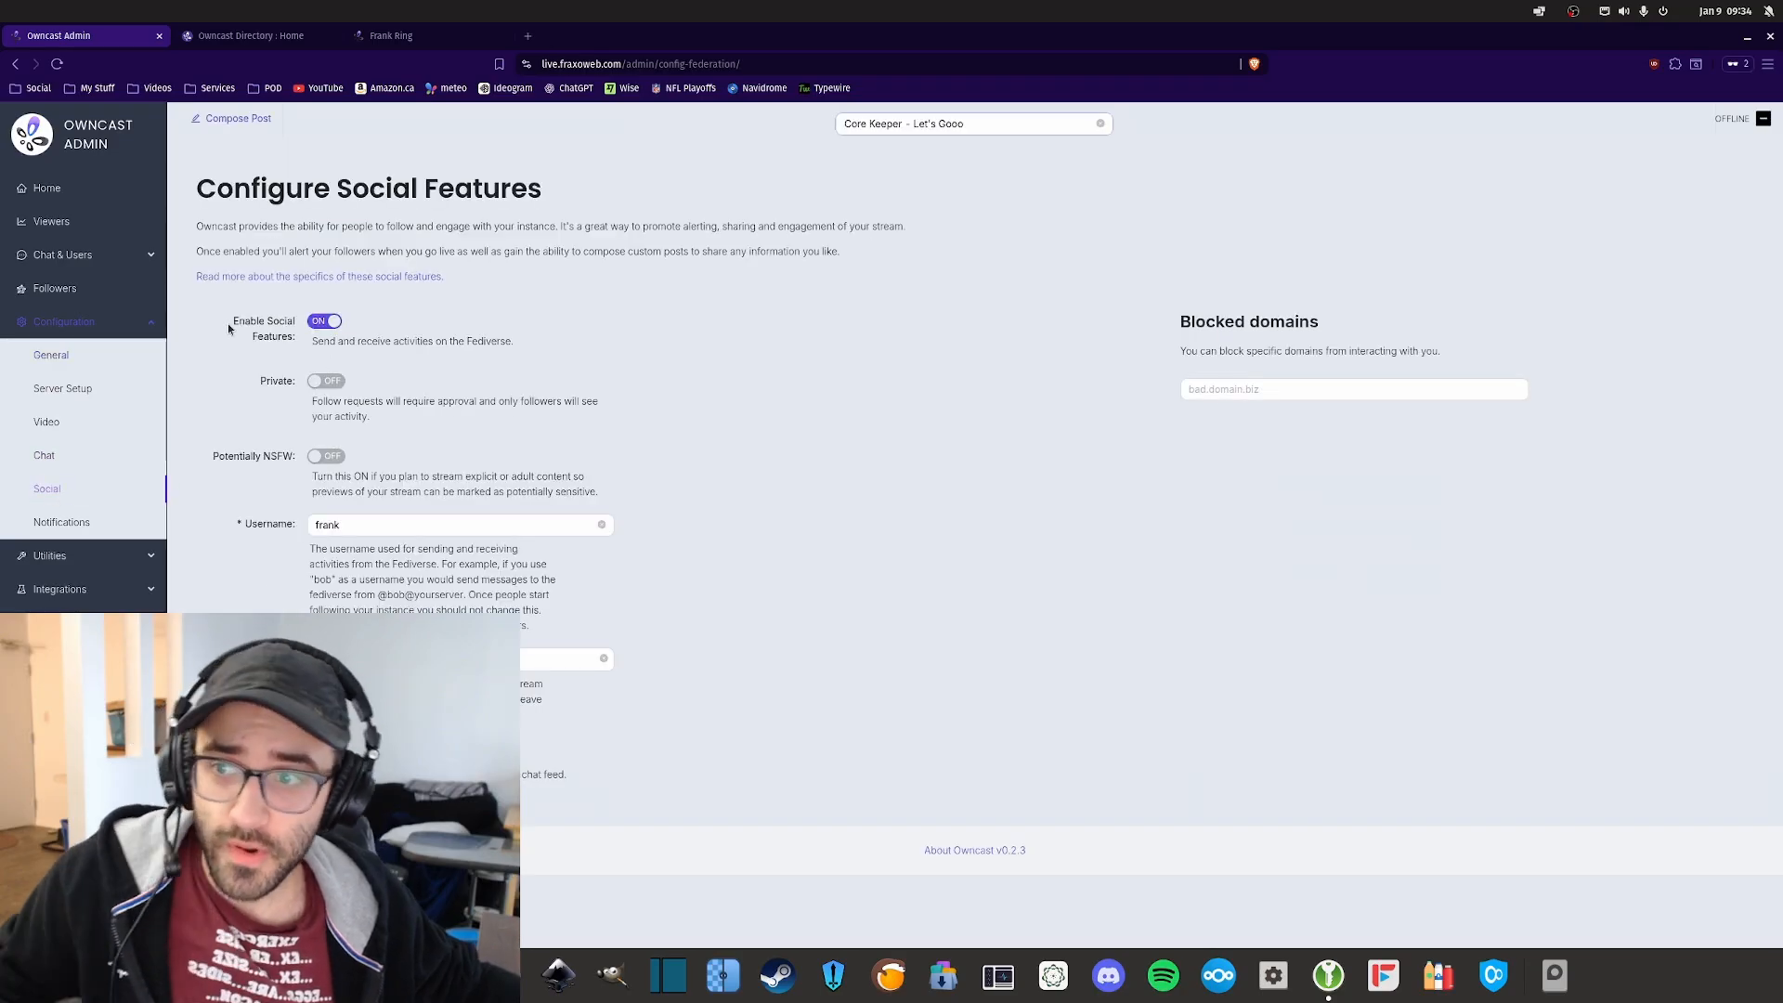
drag(260, 322, 518, 349)
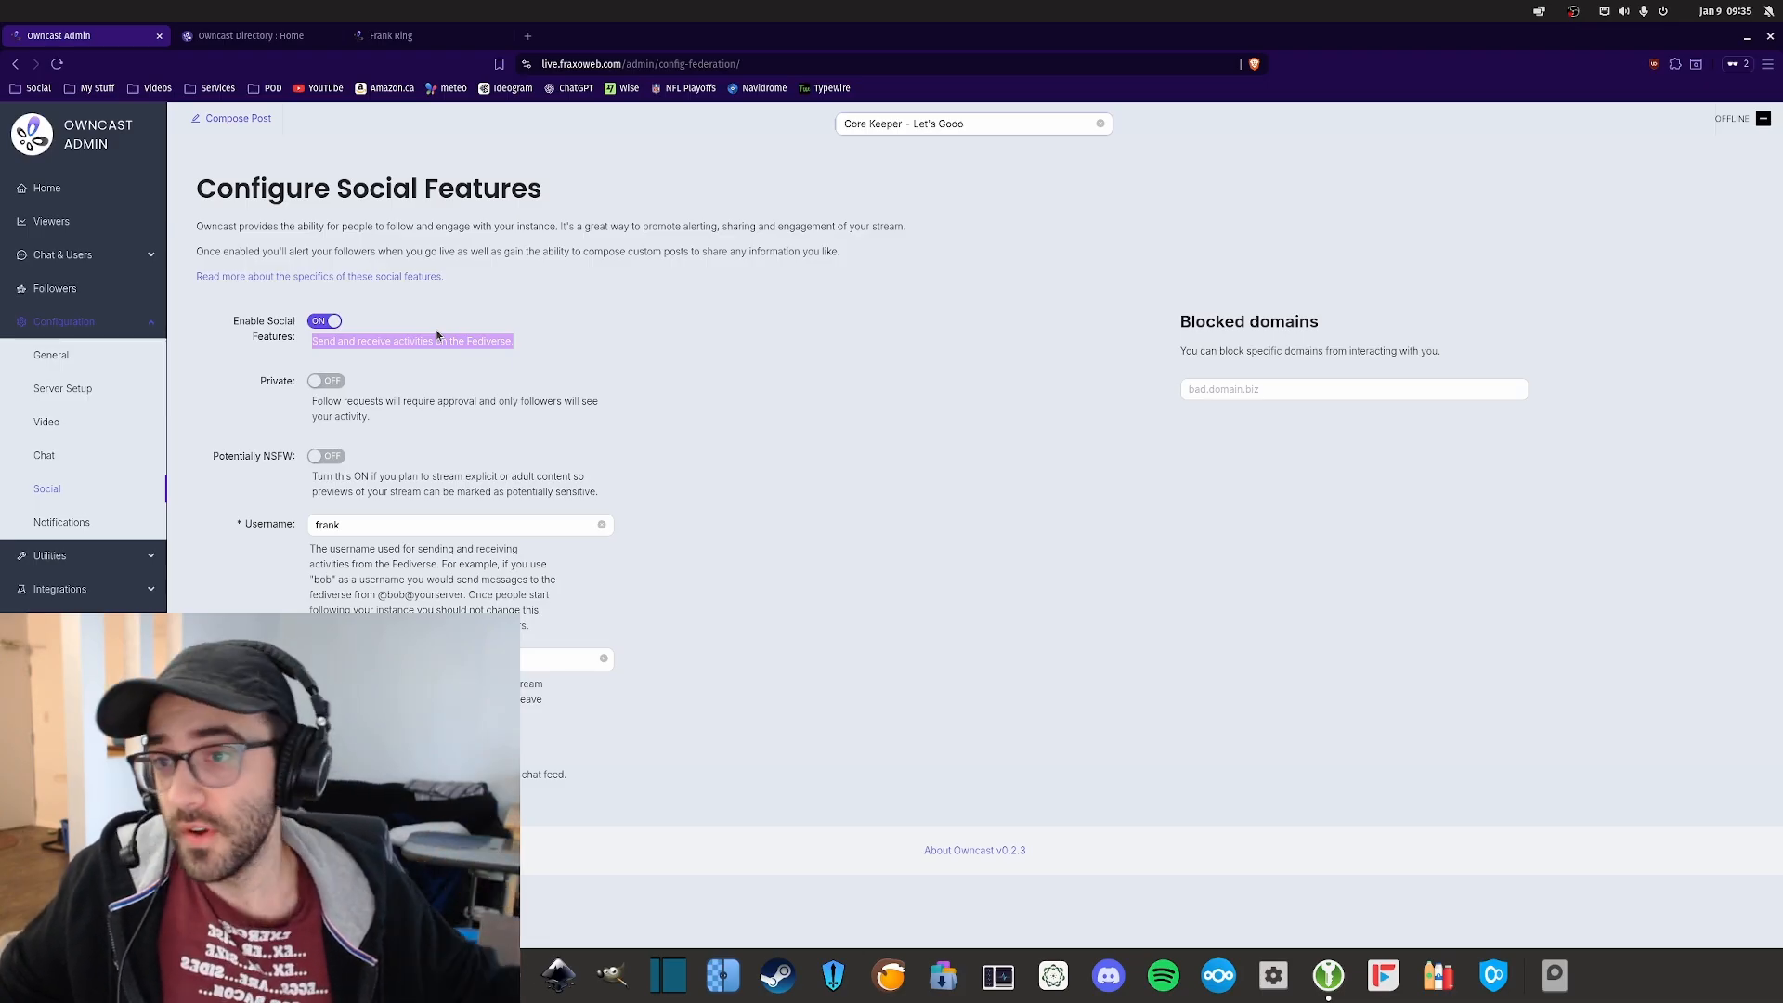
drag(513, 341, 317, 338)
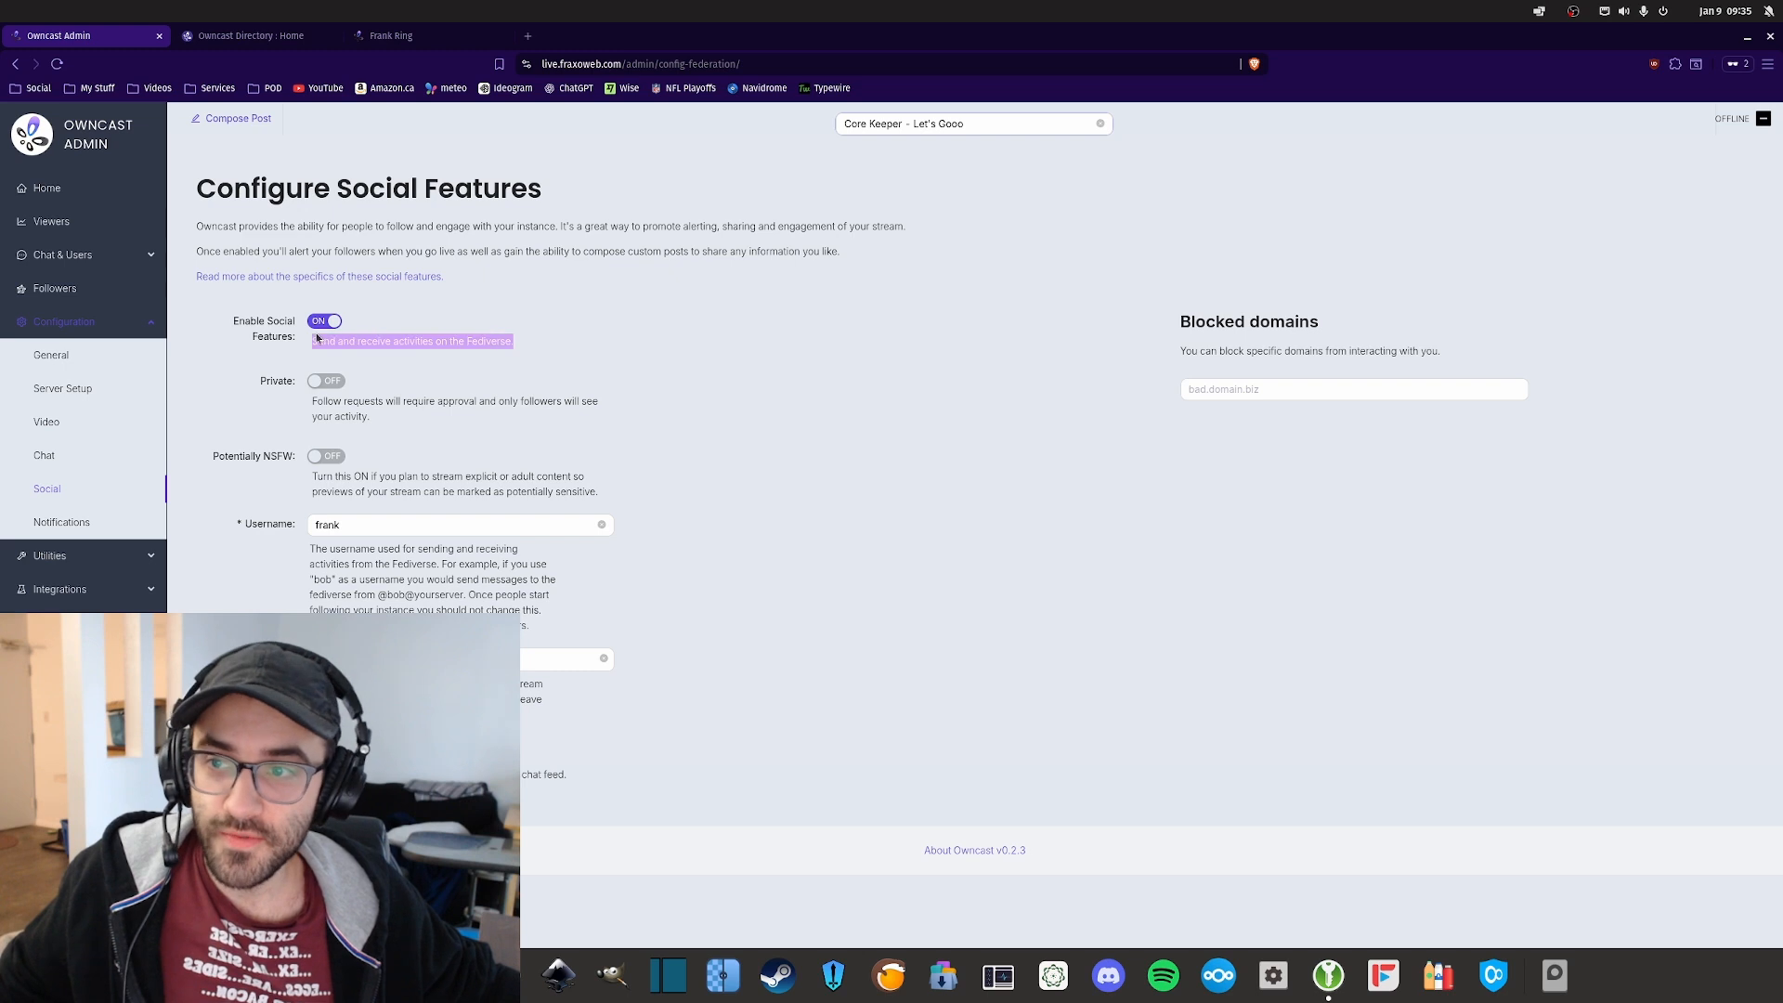
triple_click(430, 344)
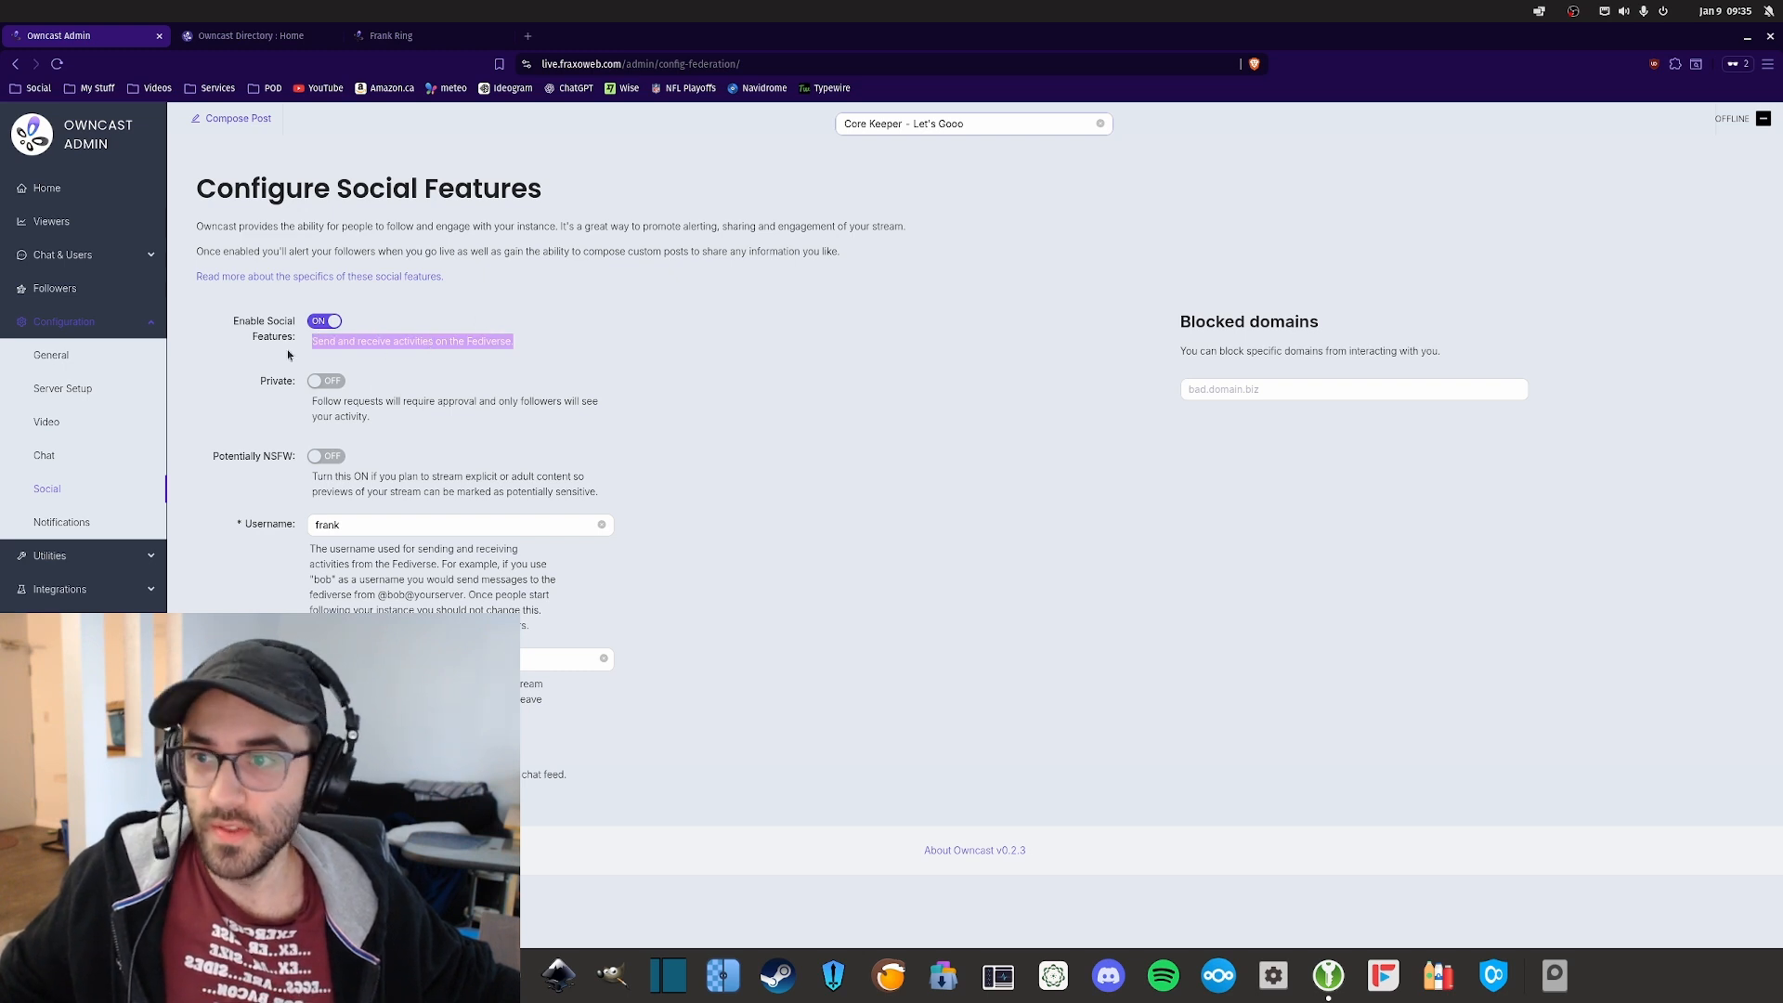
drag(225, 322, 295, 339)
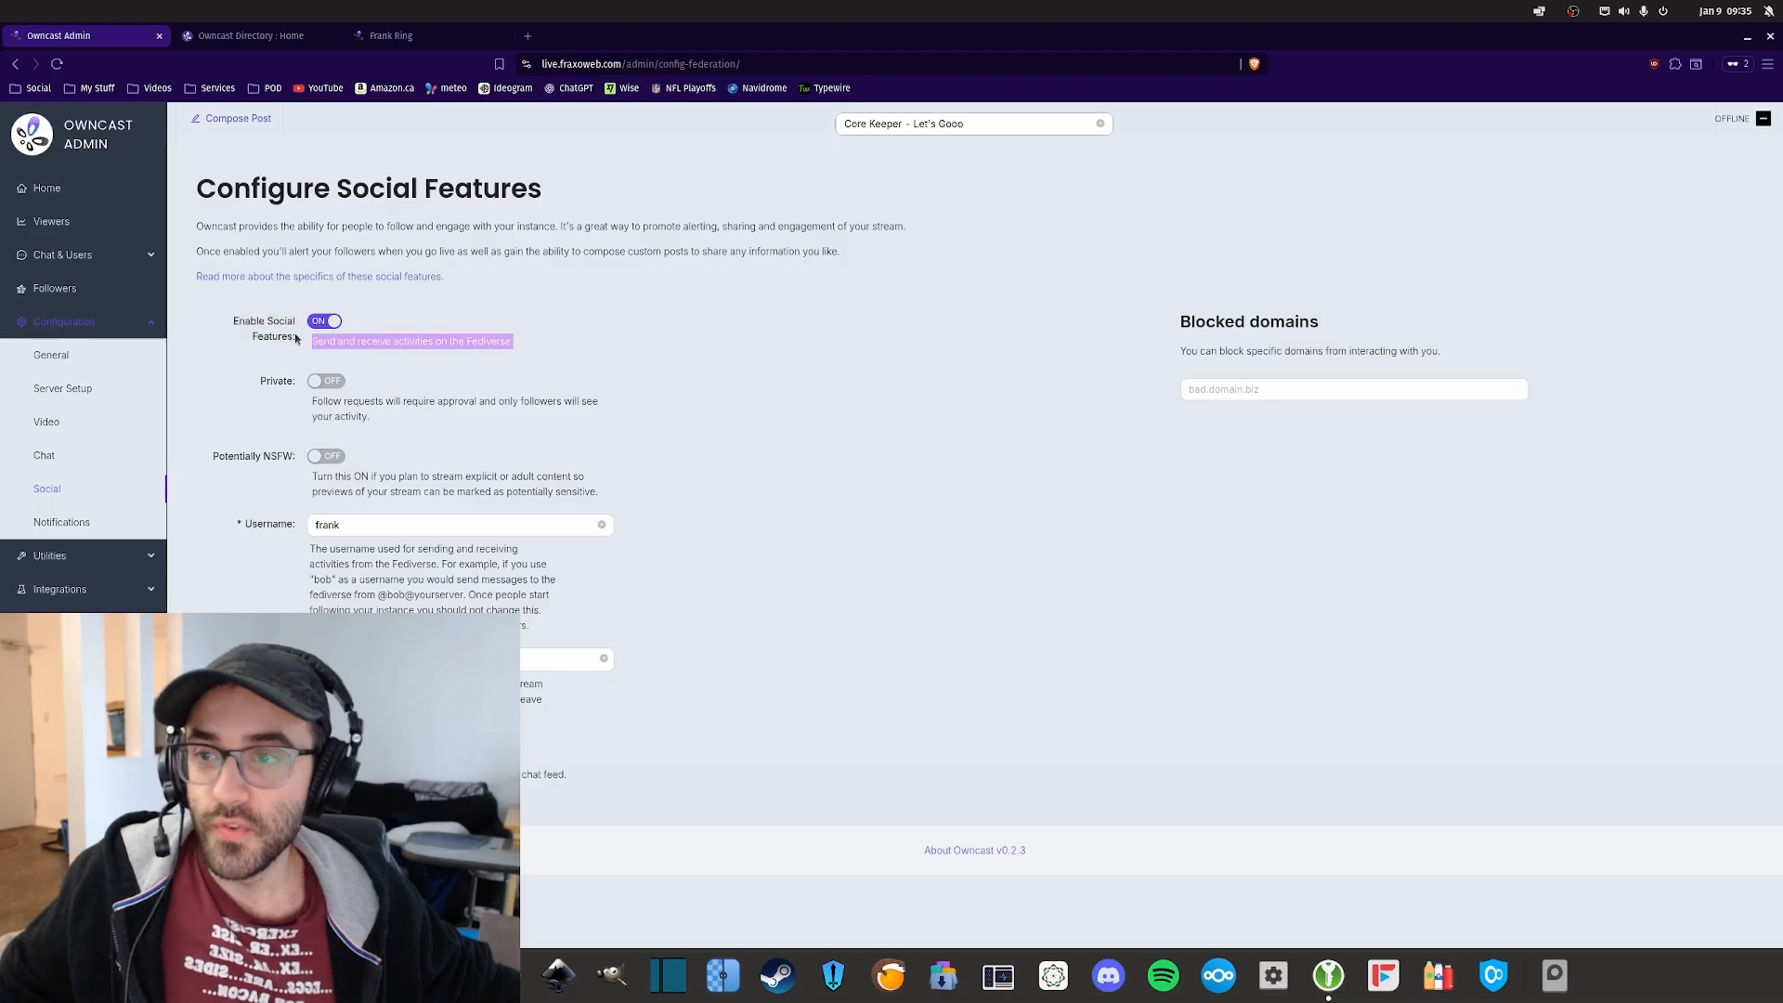
Step: Highlight the Fediverse username value and its help text, then open Video configuration
click(90, 369)
scroll(335, 502, down, 10)
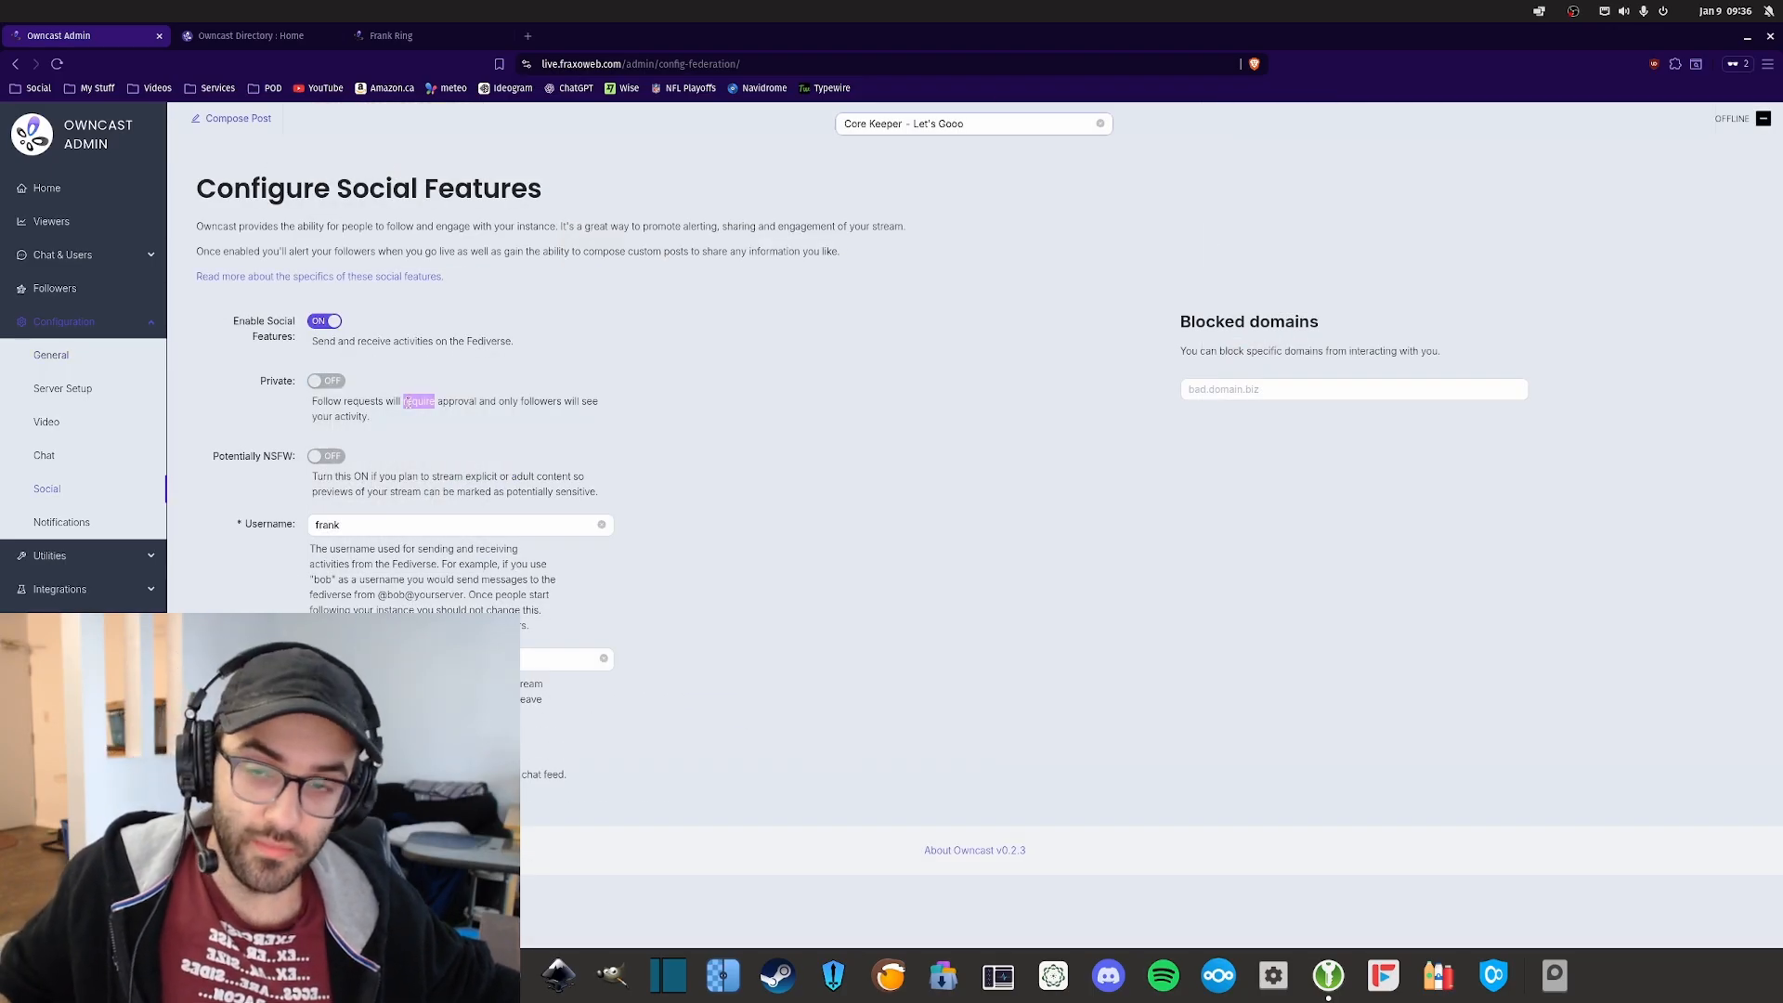
double_click(315, 519)
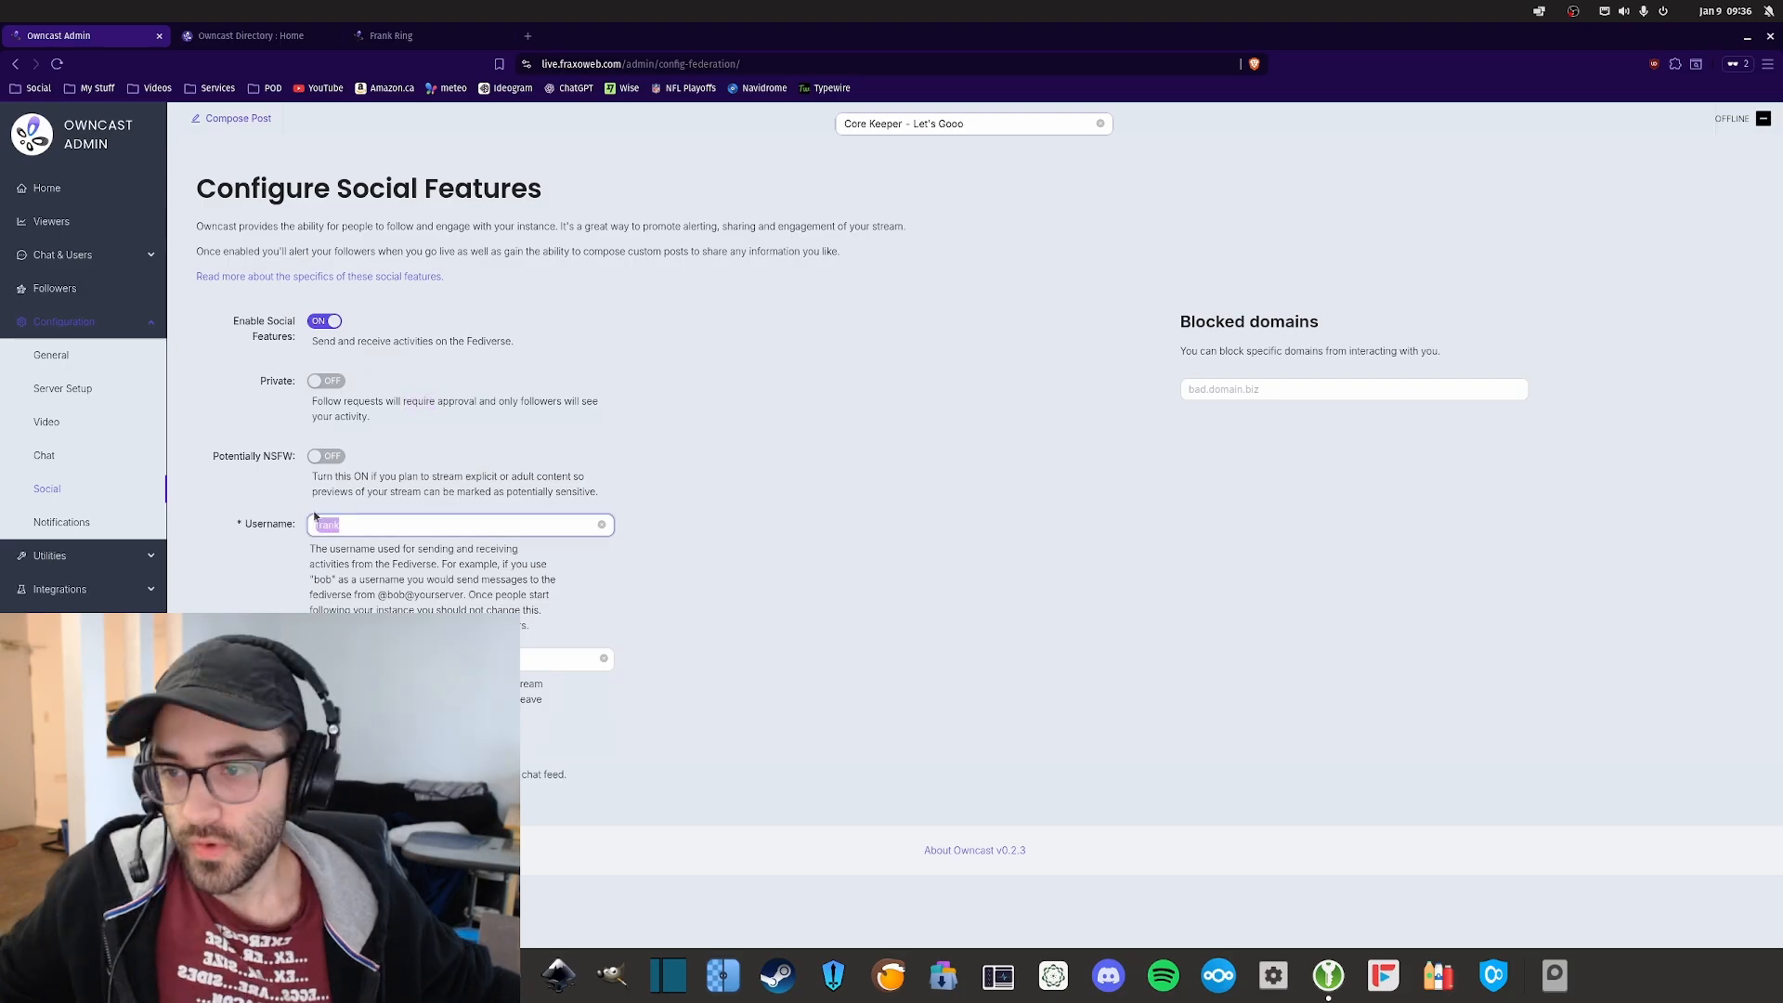
drag(309, 546, 457, 579)
click(273, 448)
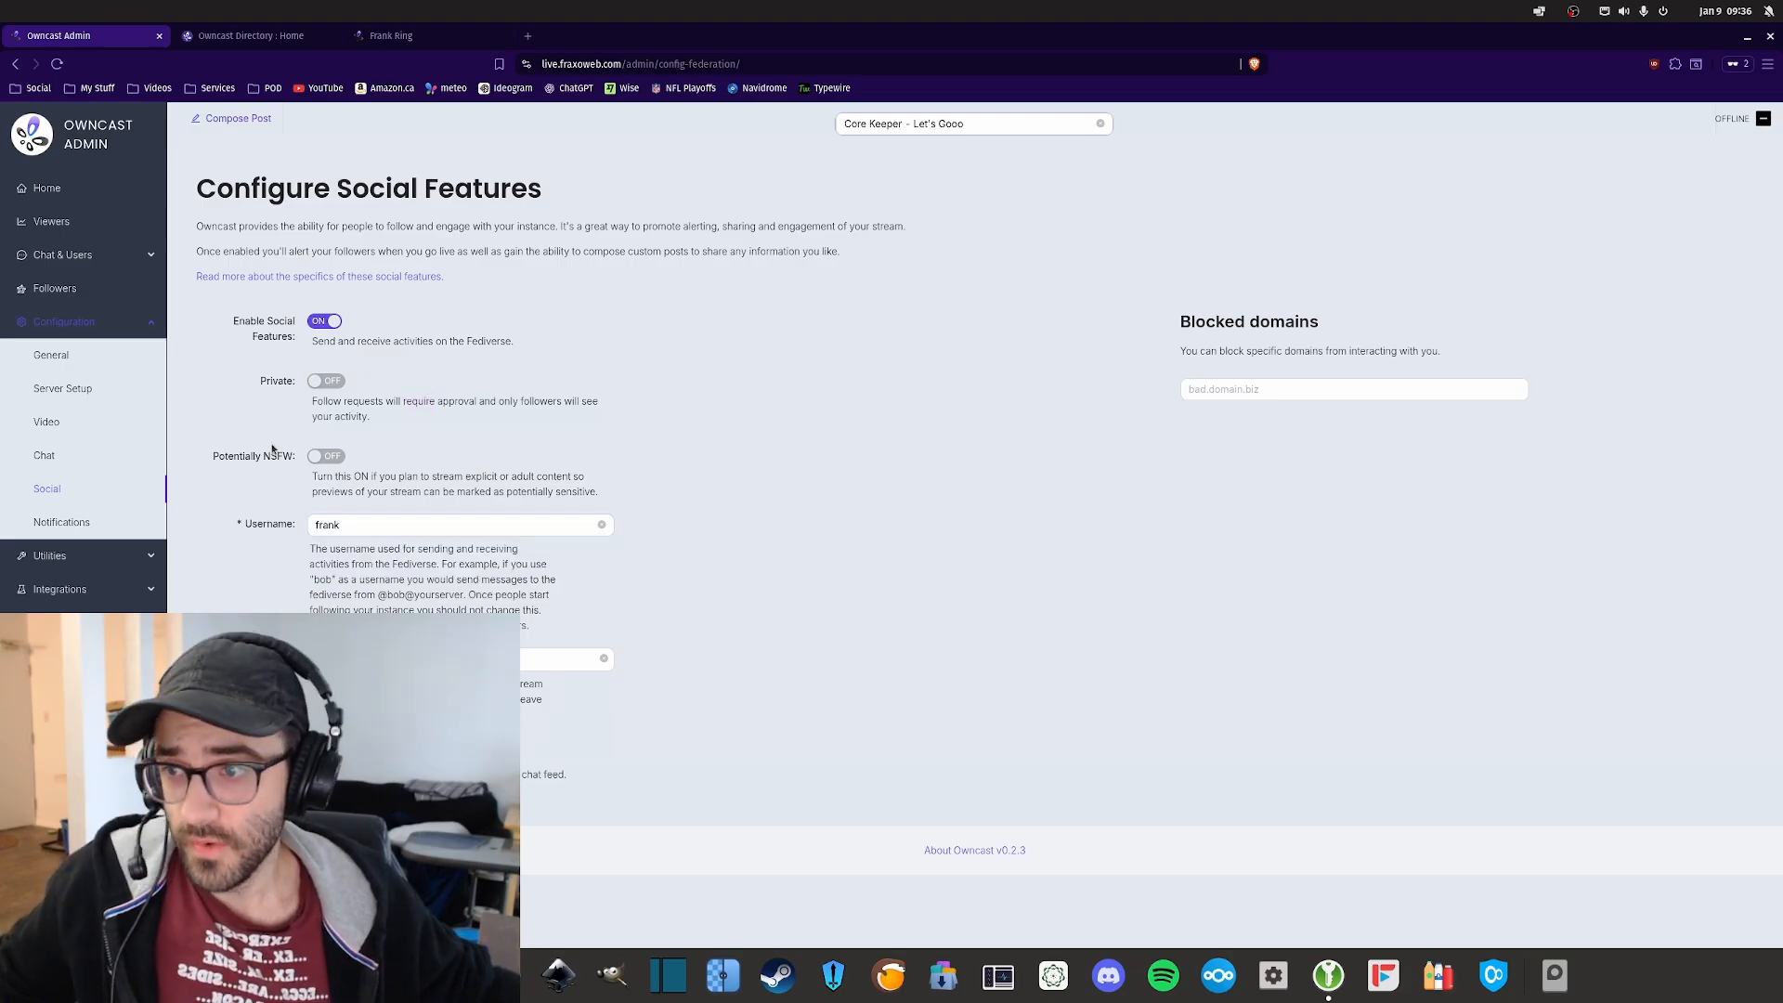
click(46, 422)
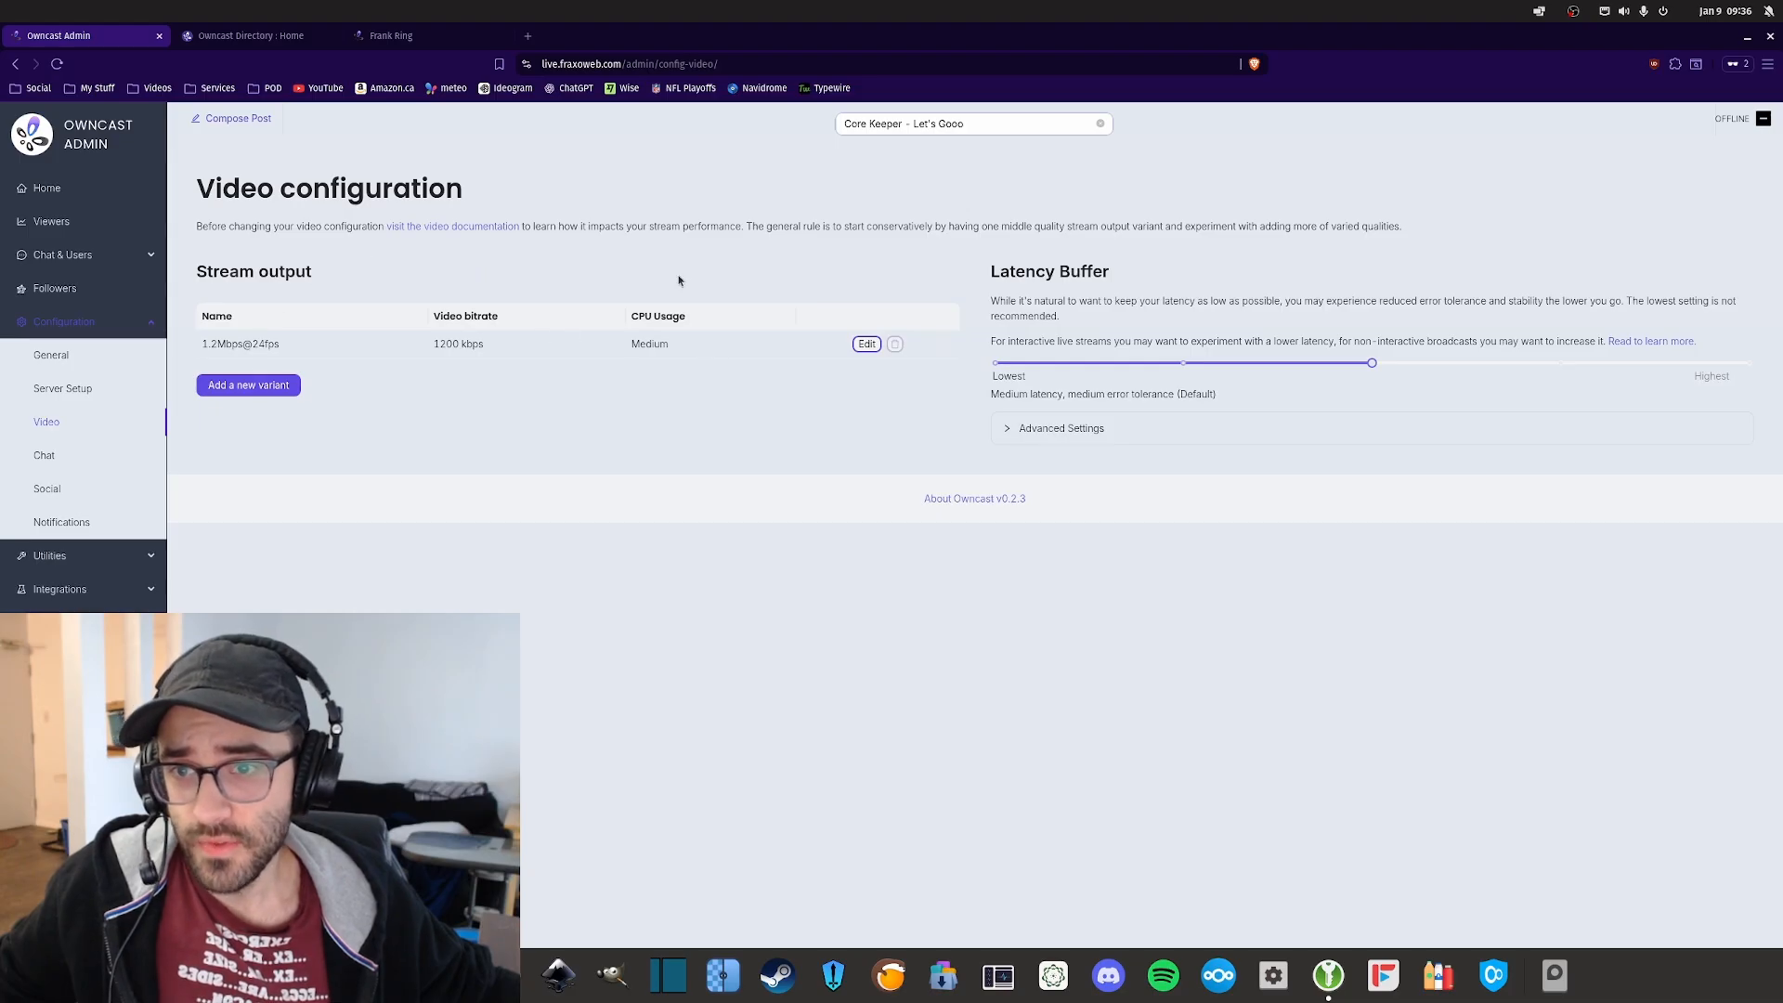
Step: Highlight the 1.2Mbps@24fps output variant name and expand Utilities in the sidebar
drag(295, 356, 200, 358)
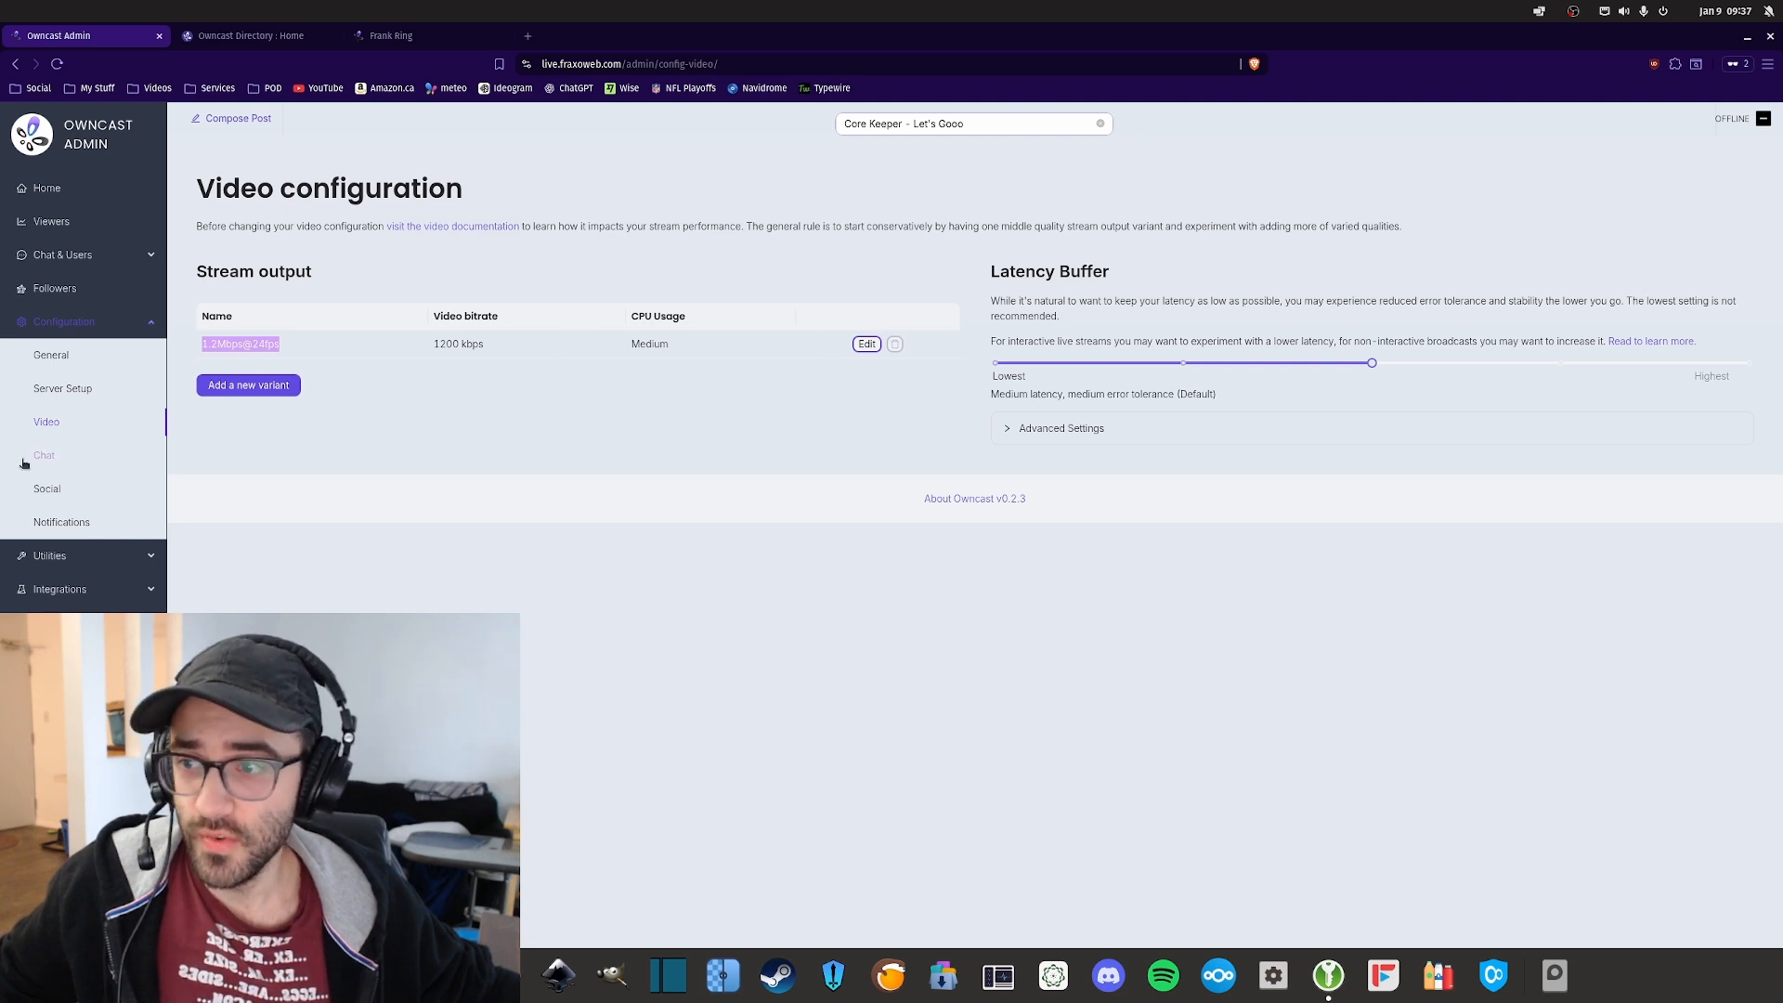
click(154, 557)
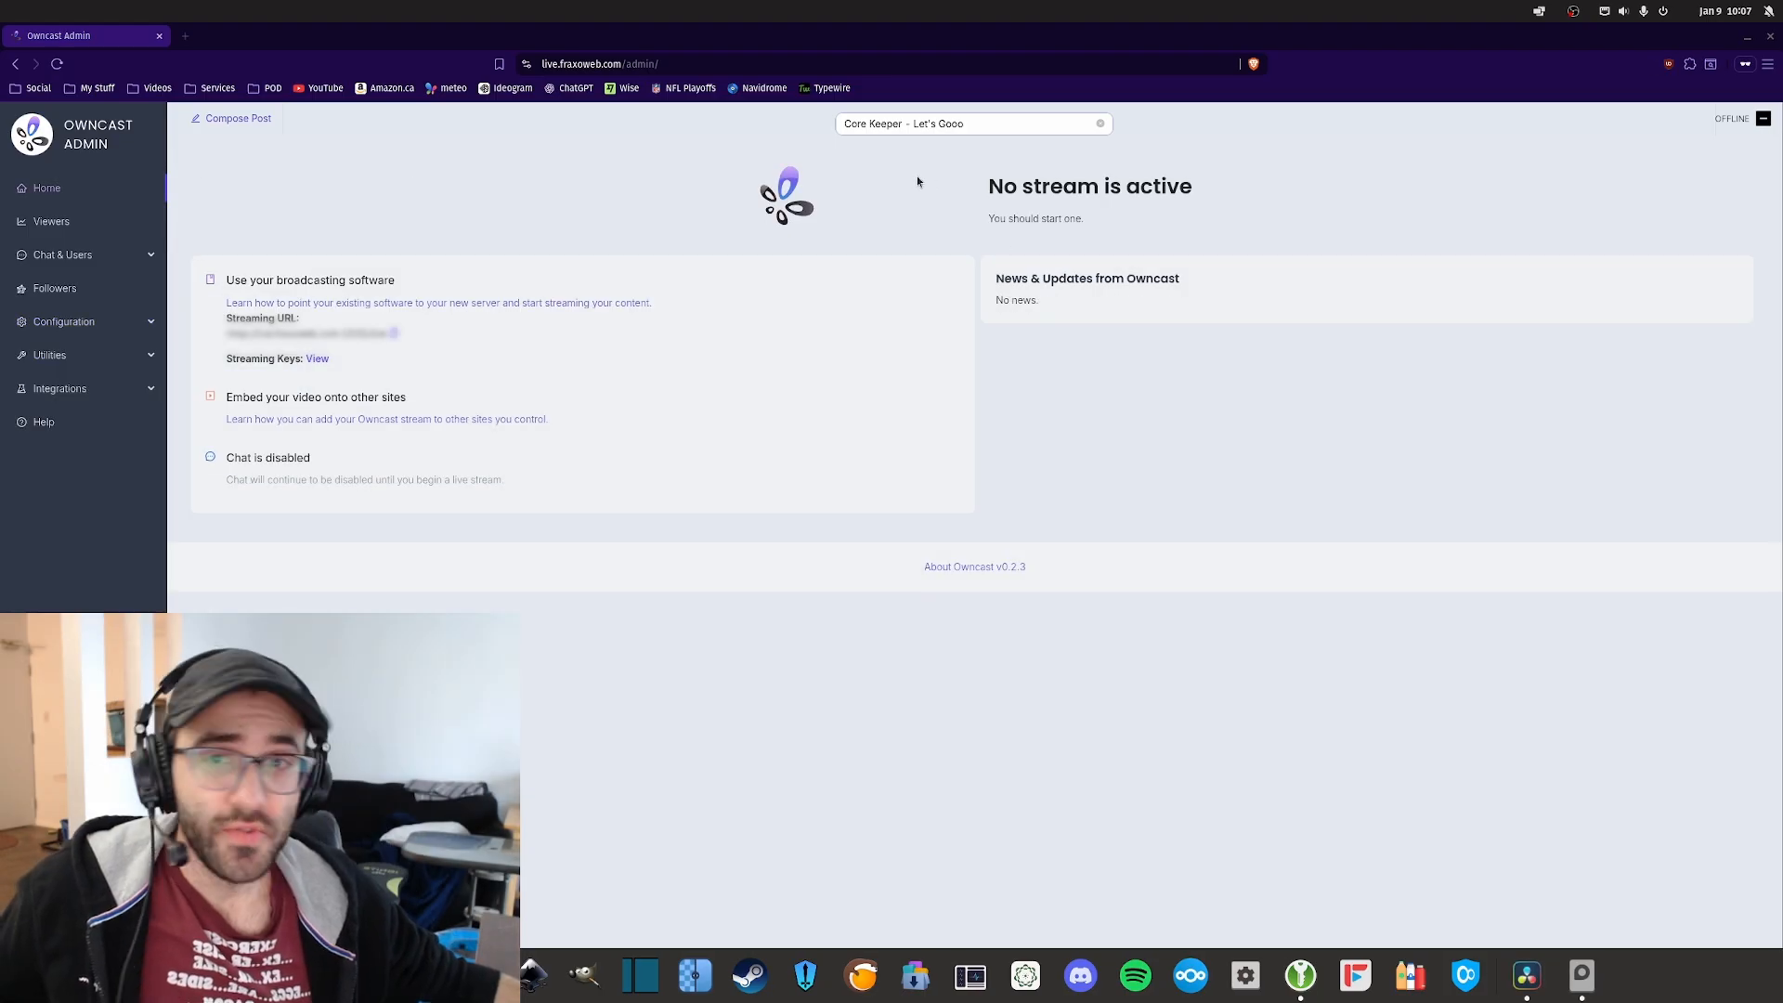
Step: Select the stream title text, then check Viewers and open the Chat Messages page
click(972, 127)
key(ctrl+a)
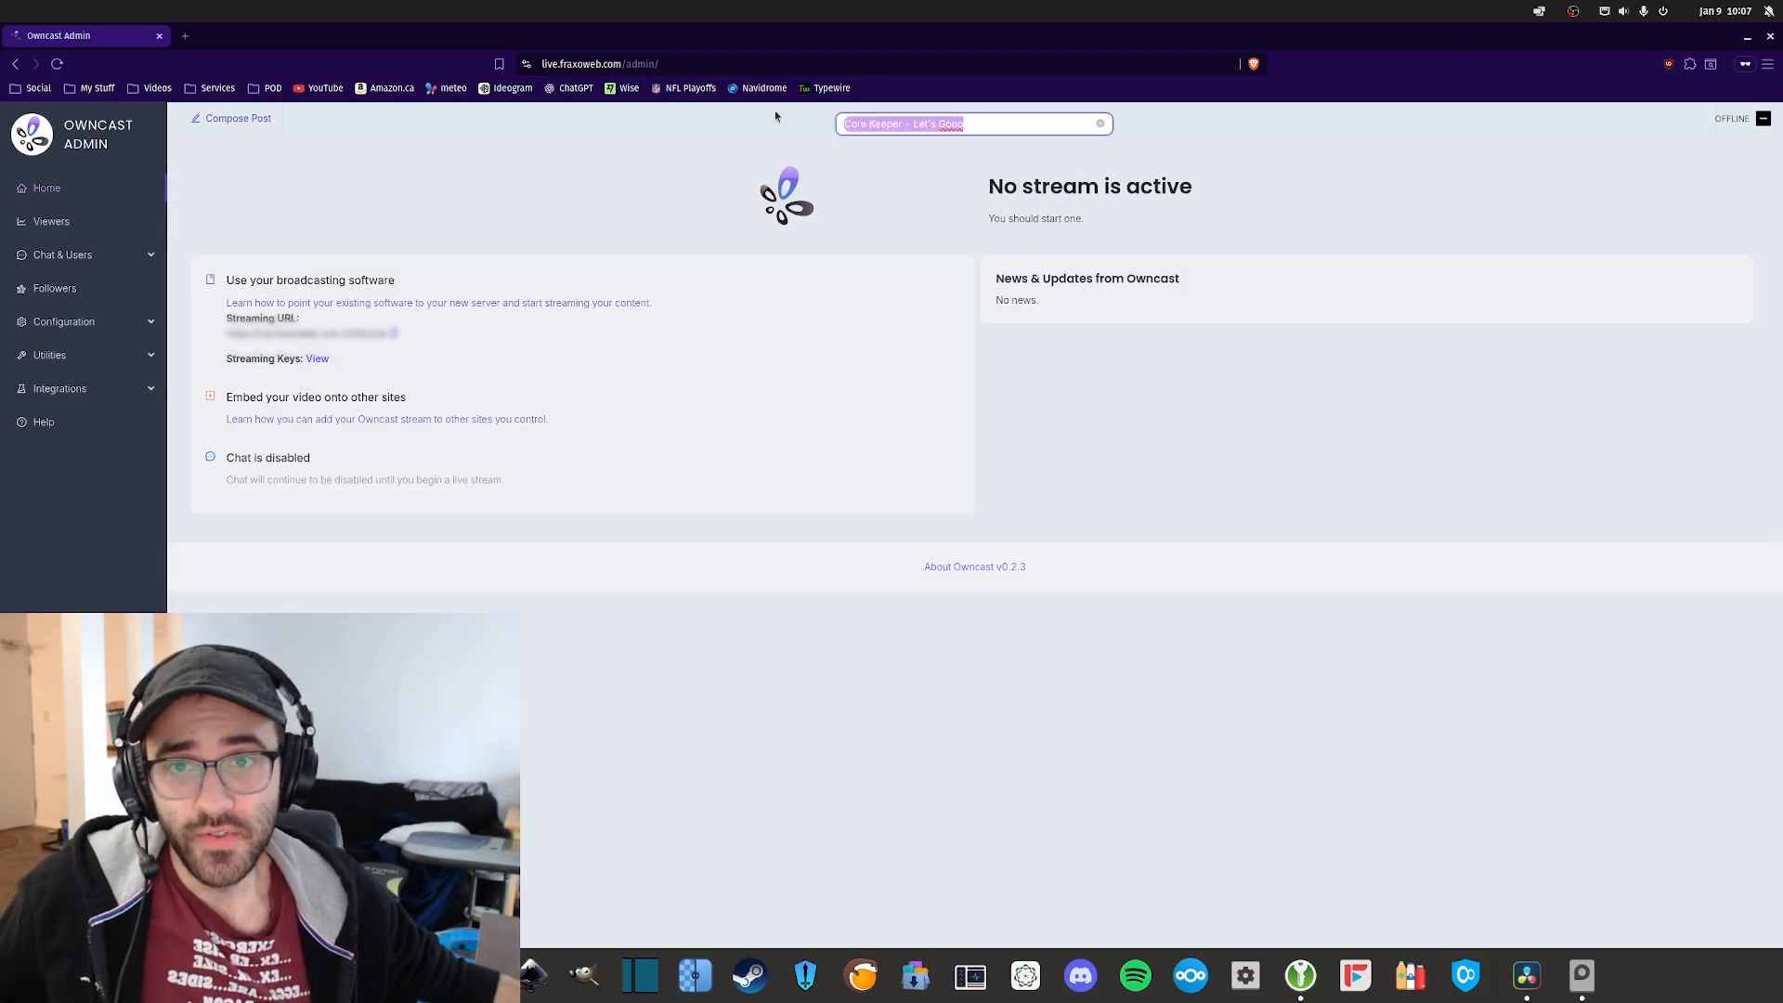
click(979, 124)
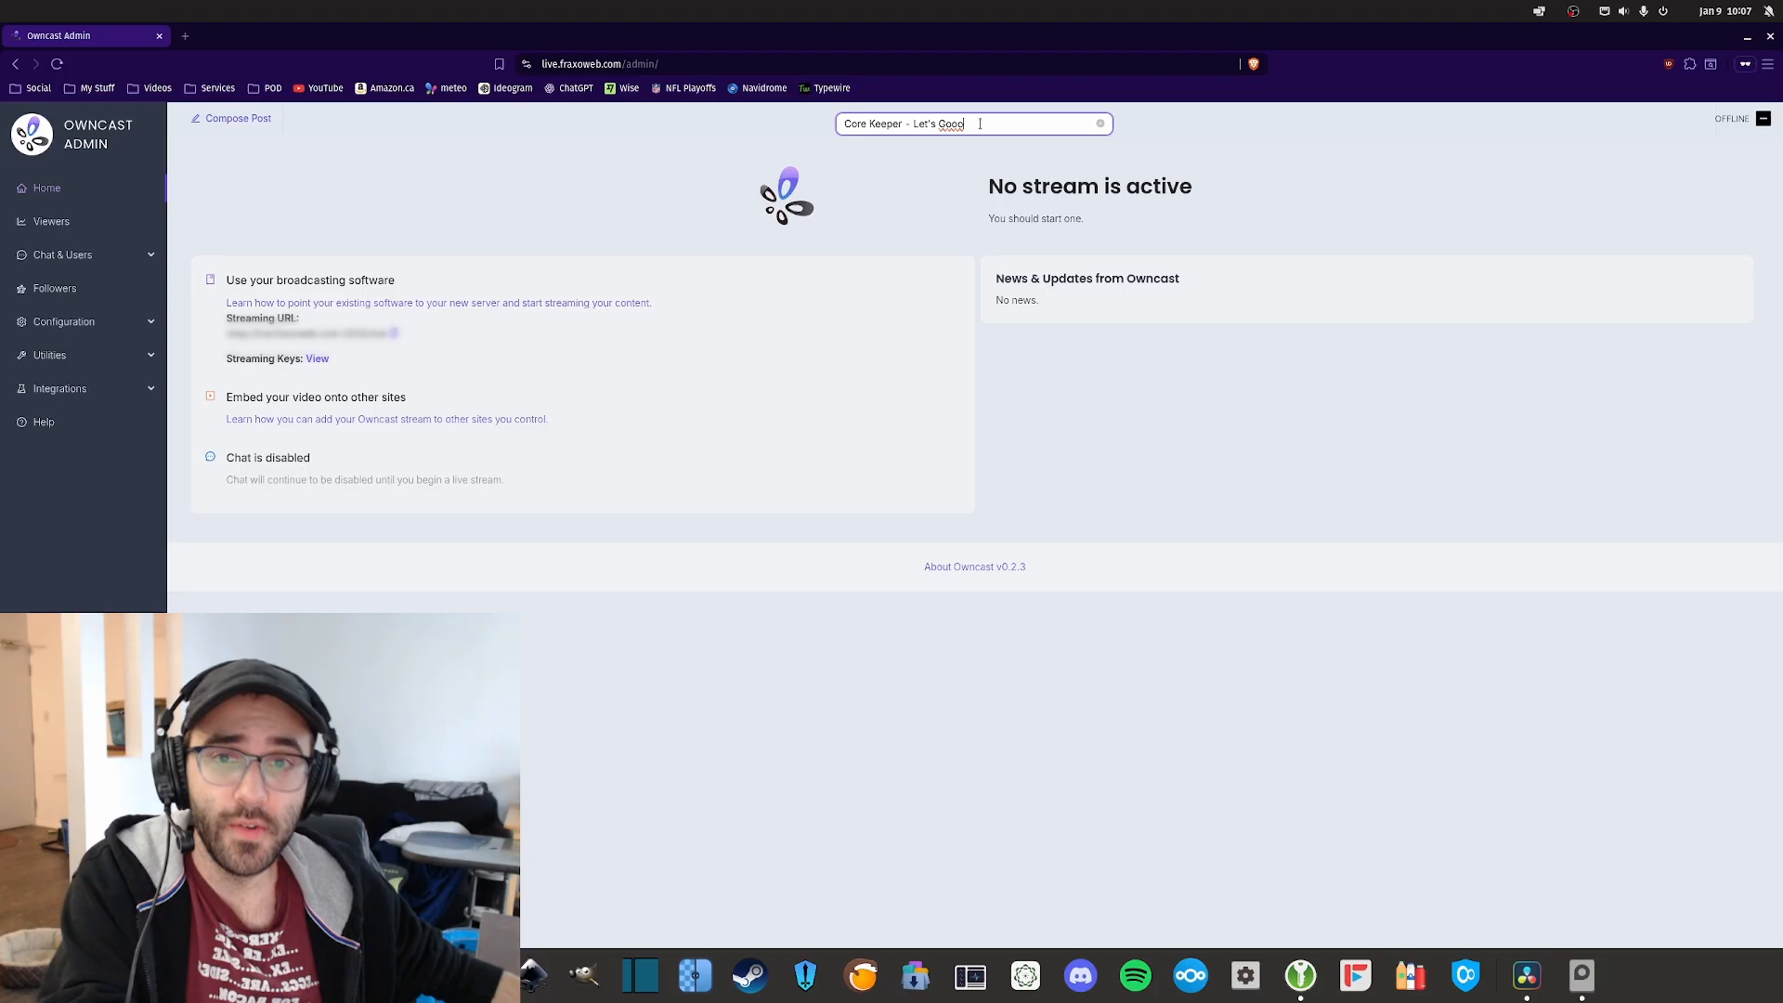
key(ctrl+a)
click(870, 124)
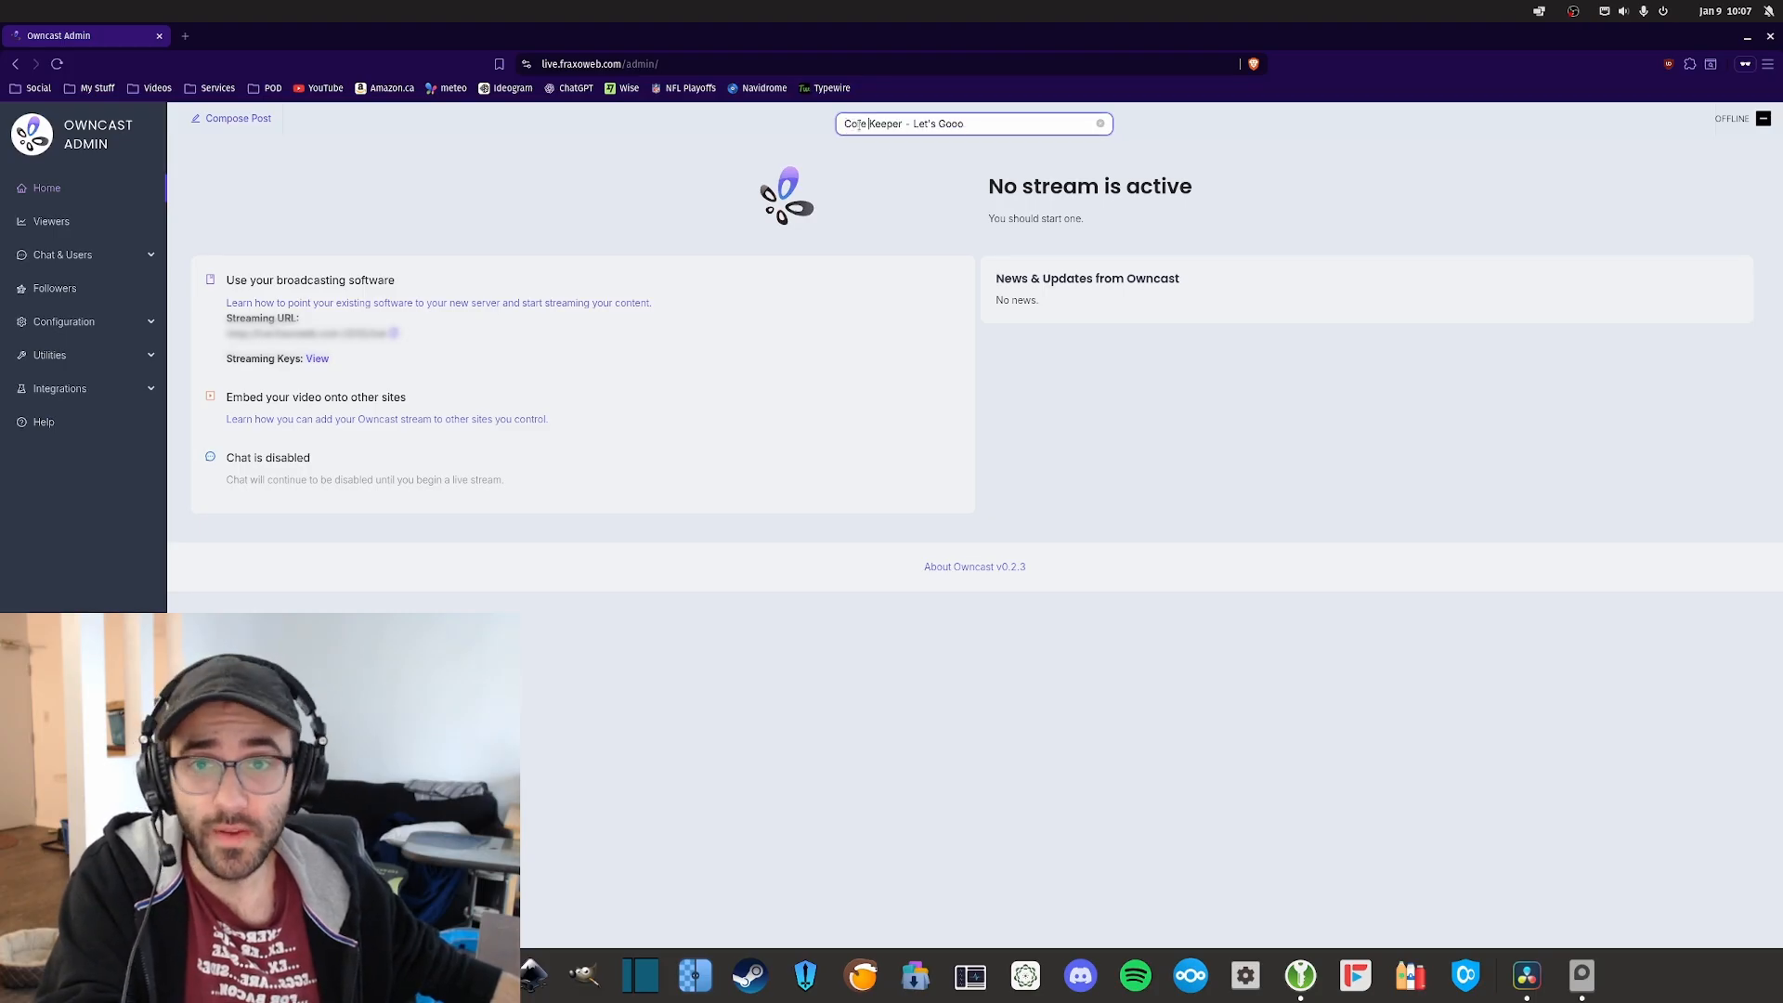
key(ctrl+a)
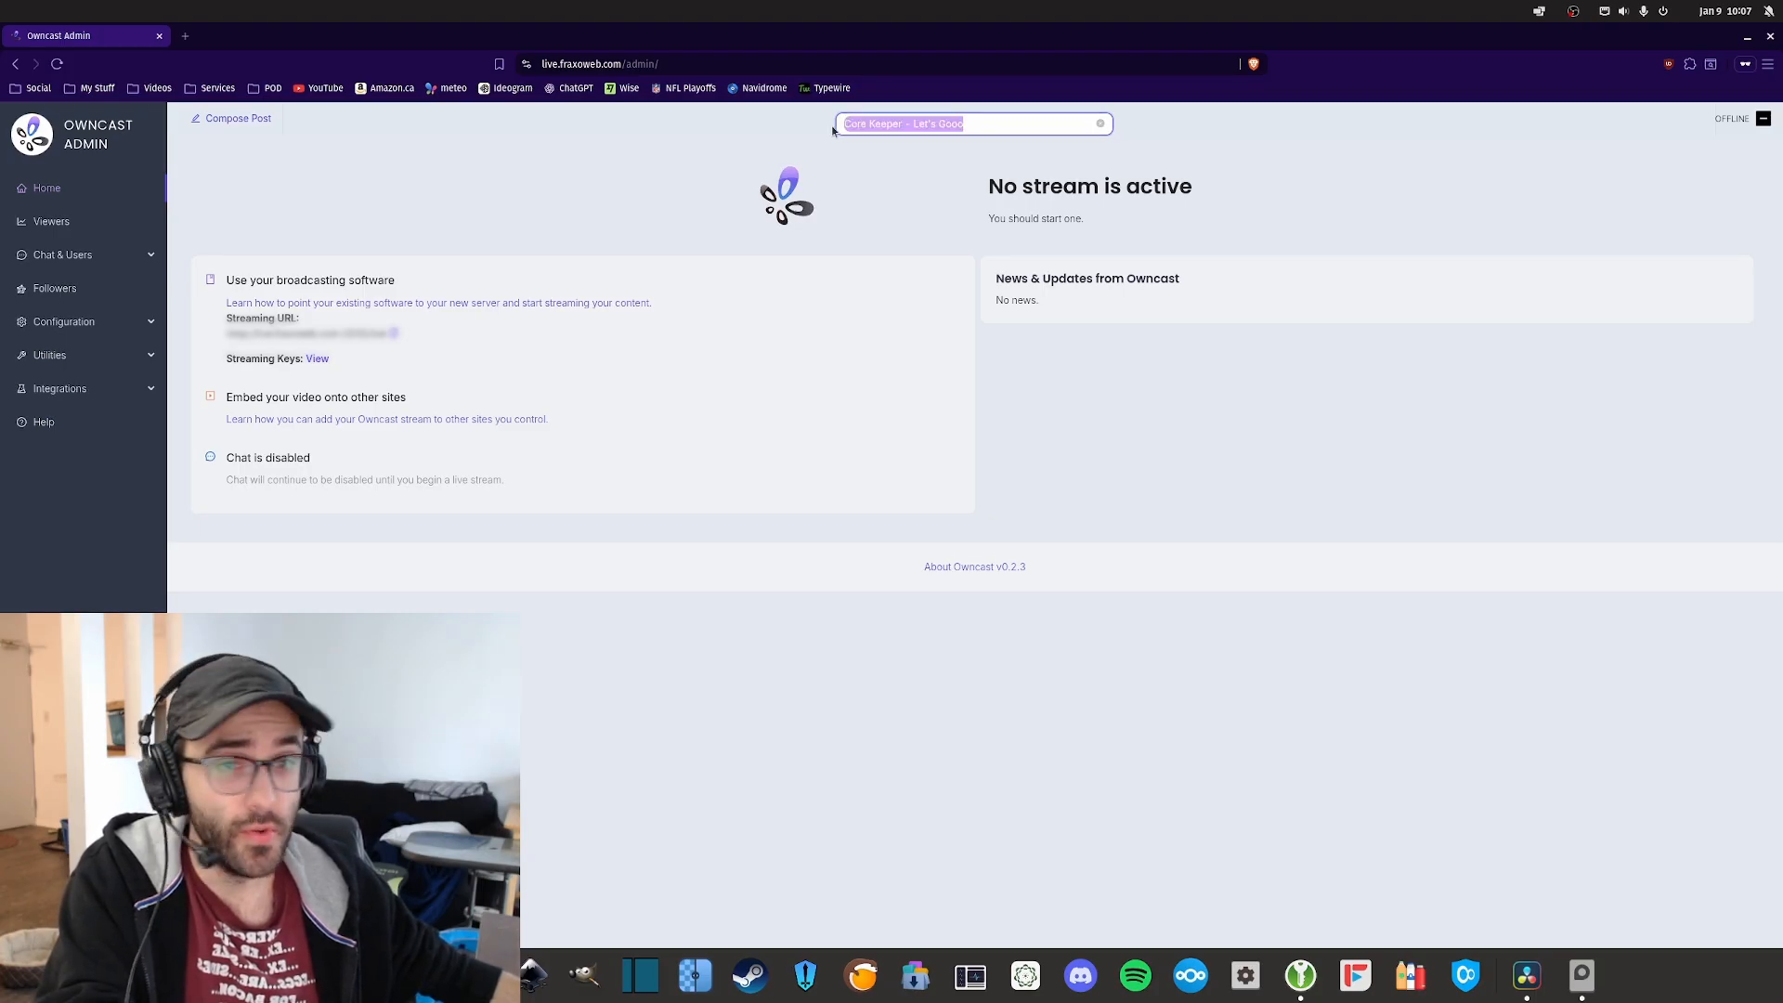
click(912, 124)
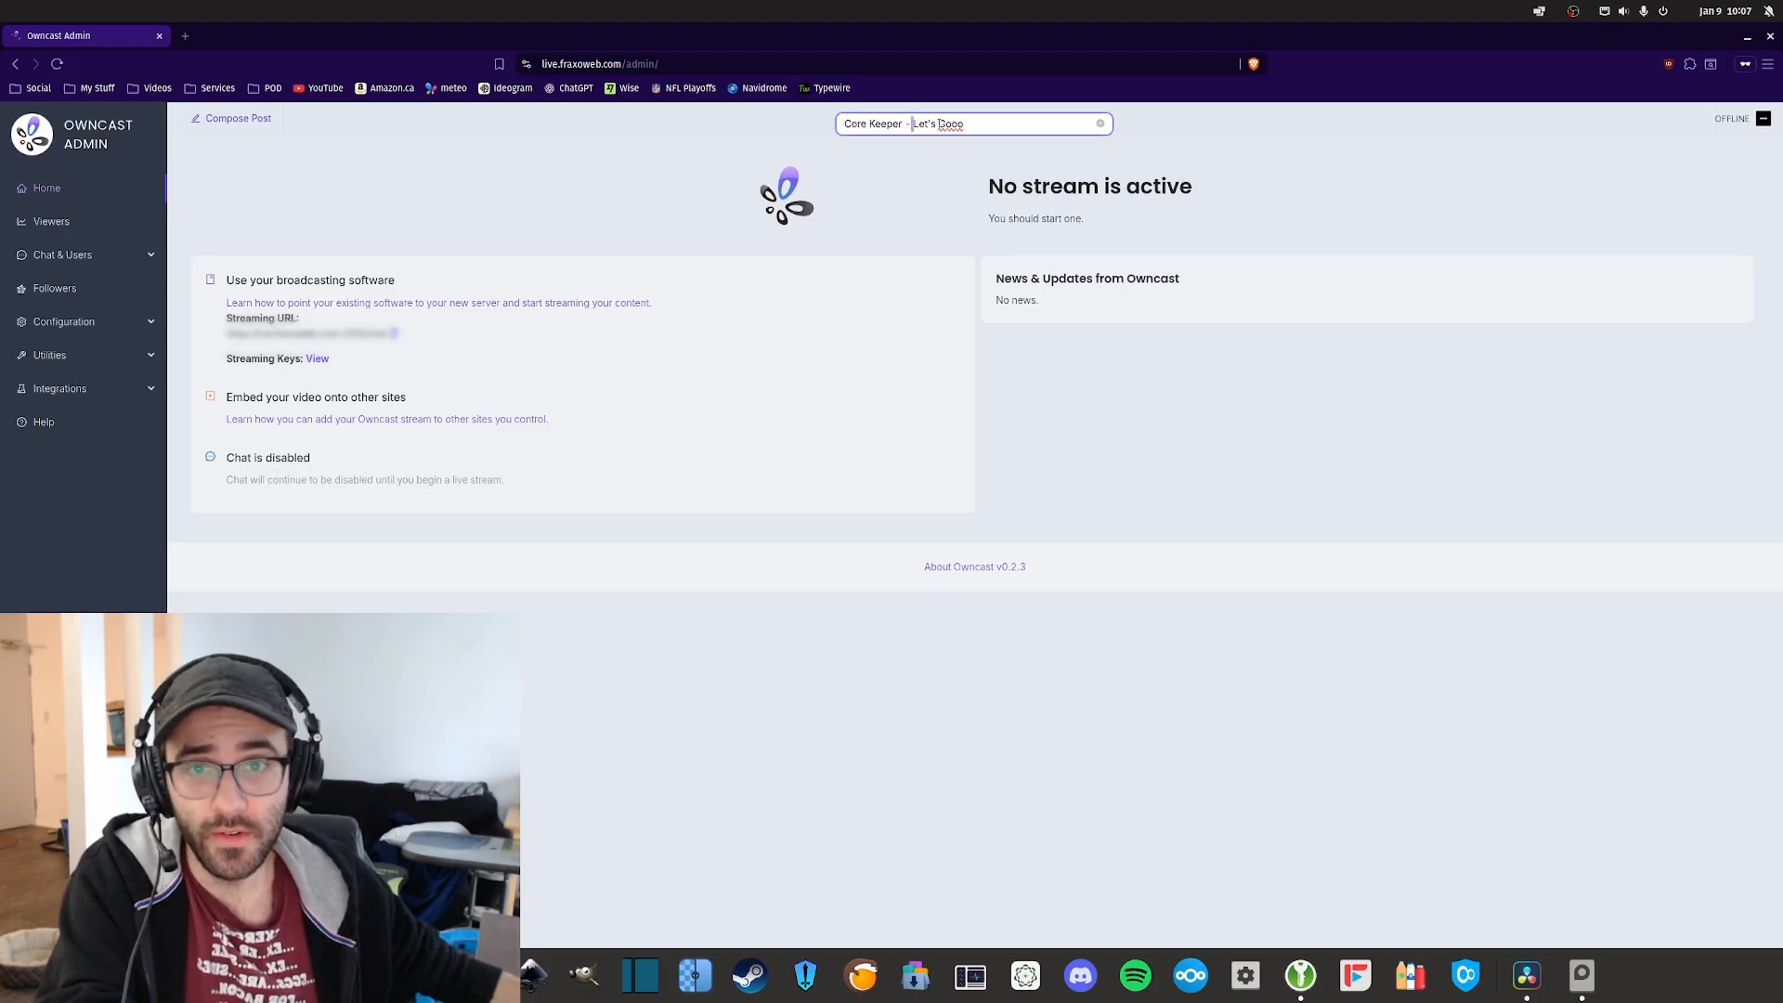
click(91, 223)
click(79, 254)
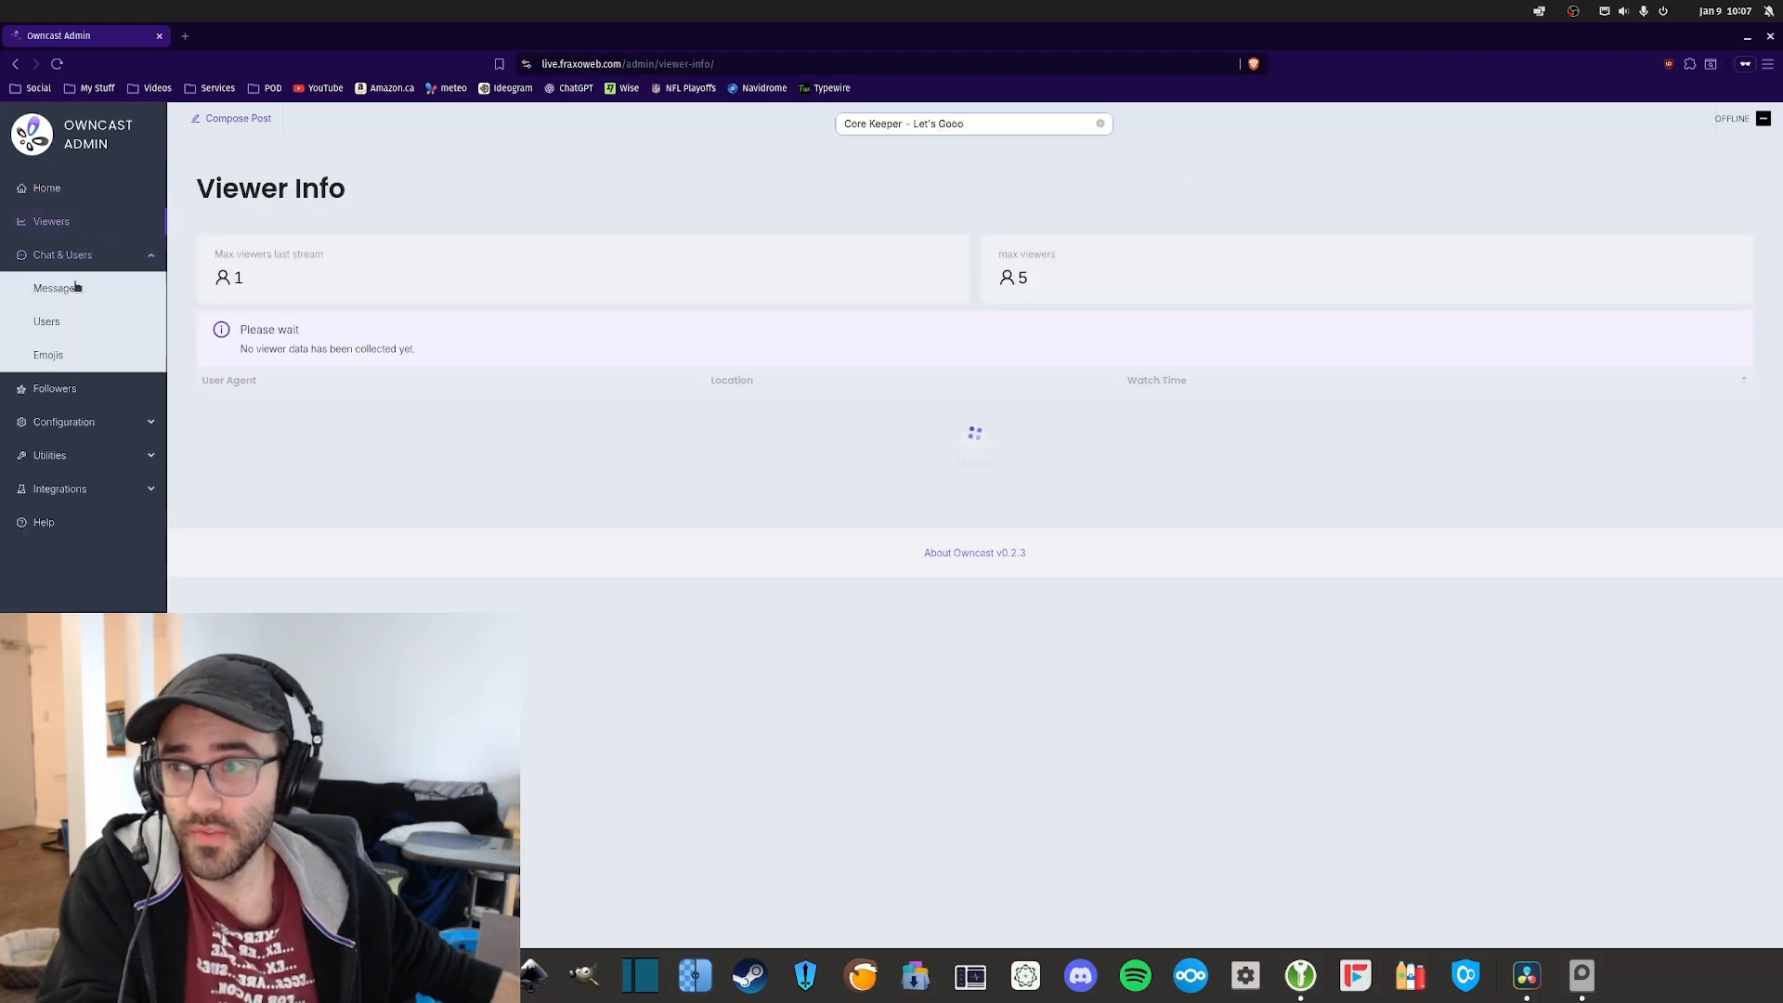
click(78, 288)
Step: Type a gibberish stream title, undo it, and clear the title field
drag(970, 130, 628, 113)
text(asdasdasdasdasdasd)
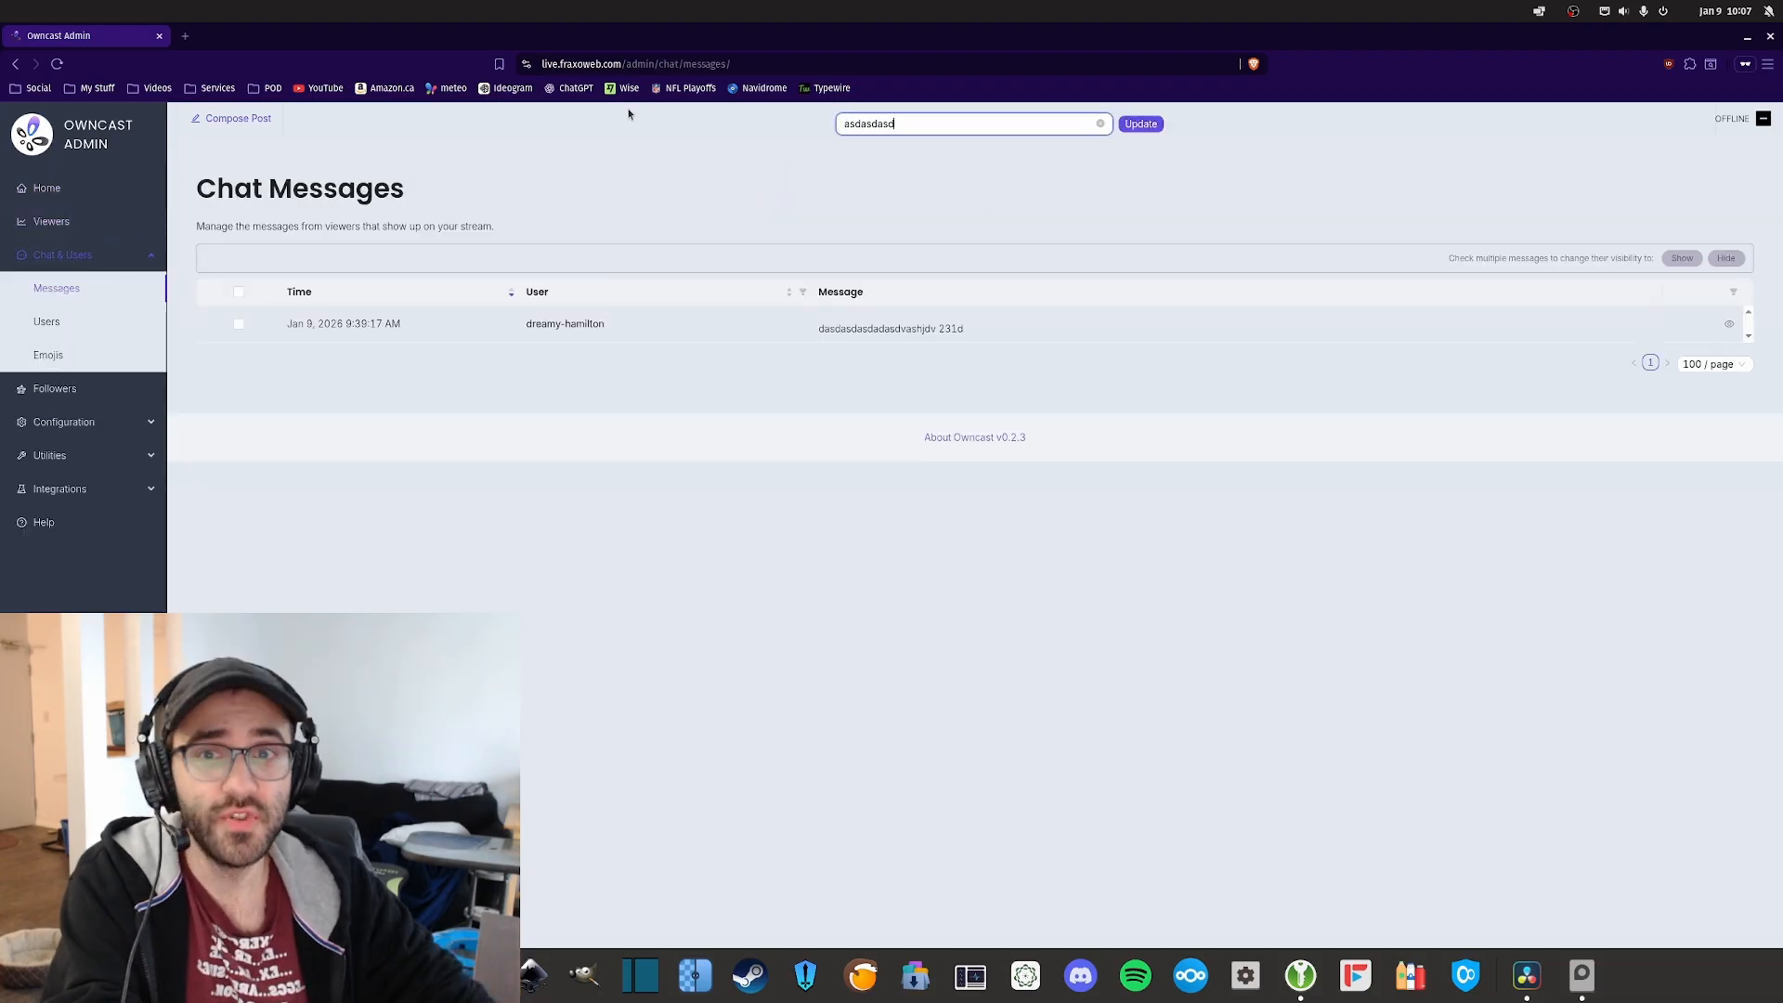
key(ctrl+z)
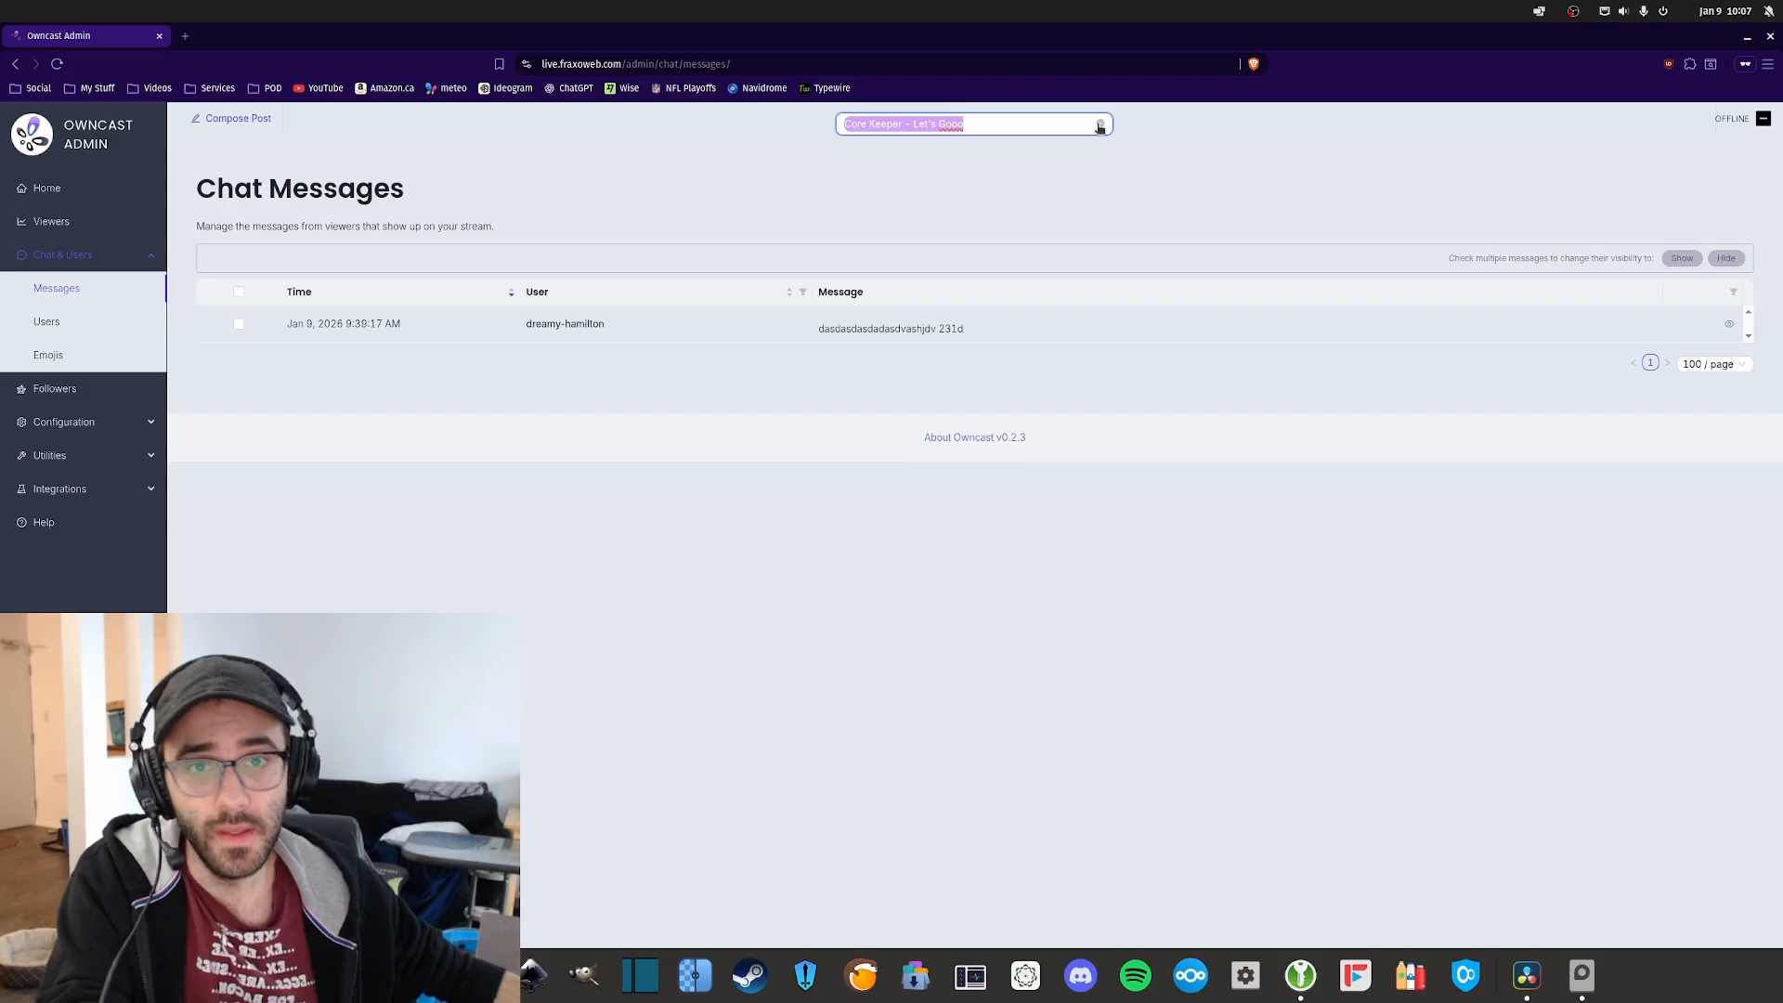
click(1099, 126)
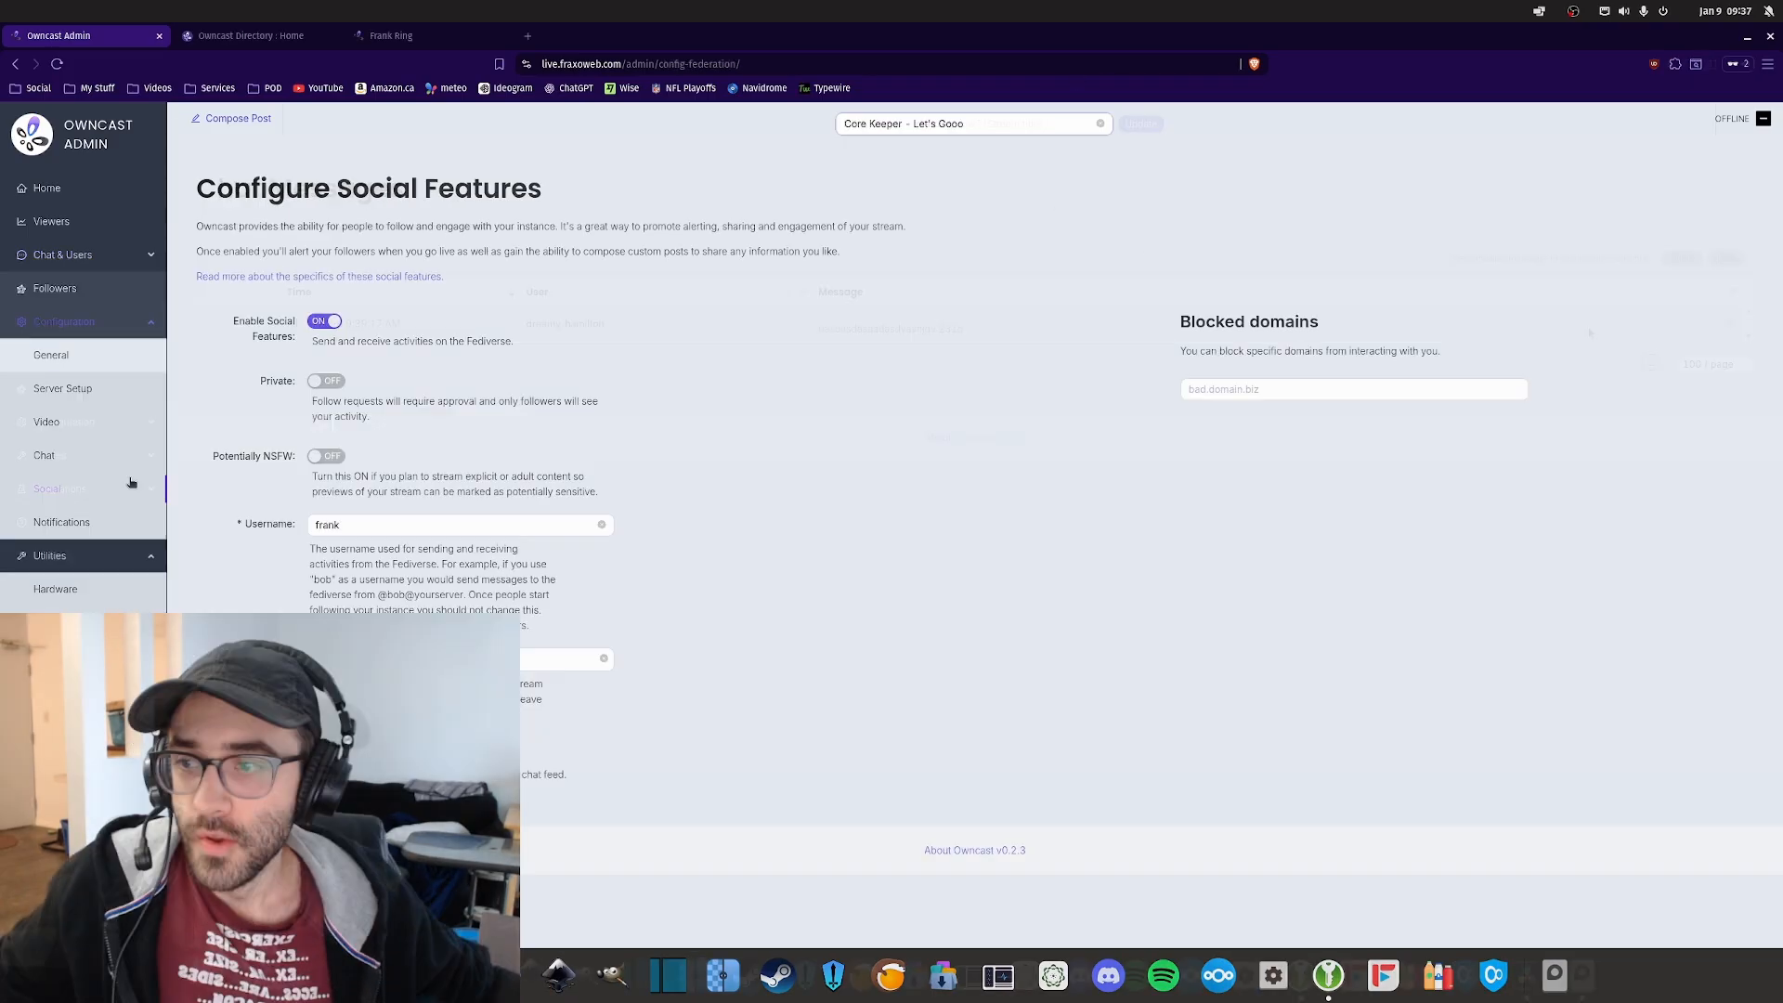
click(44, 455)
Step: Glance at the Video configuration page, then go back to the admin Home overview
click(46, 422)
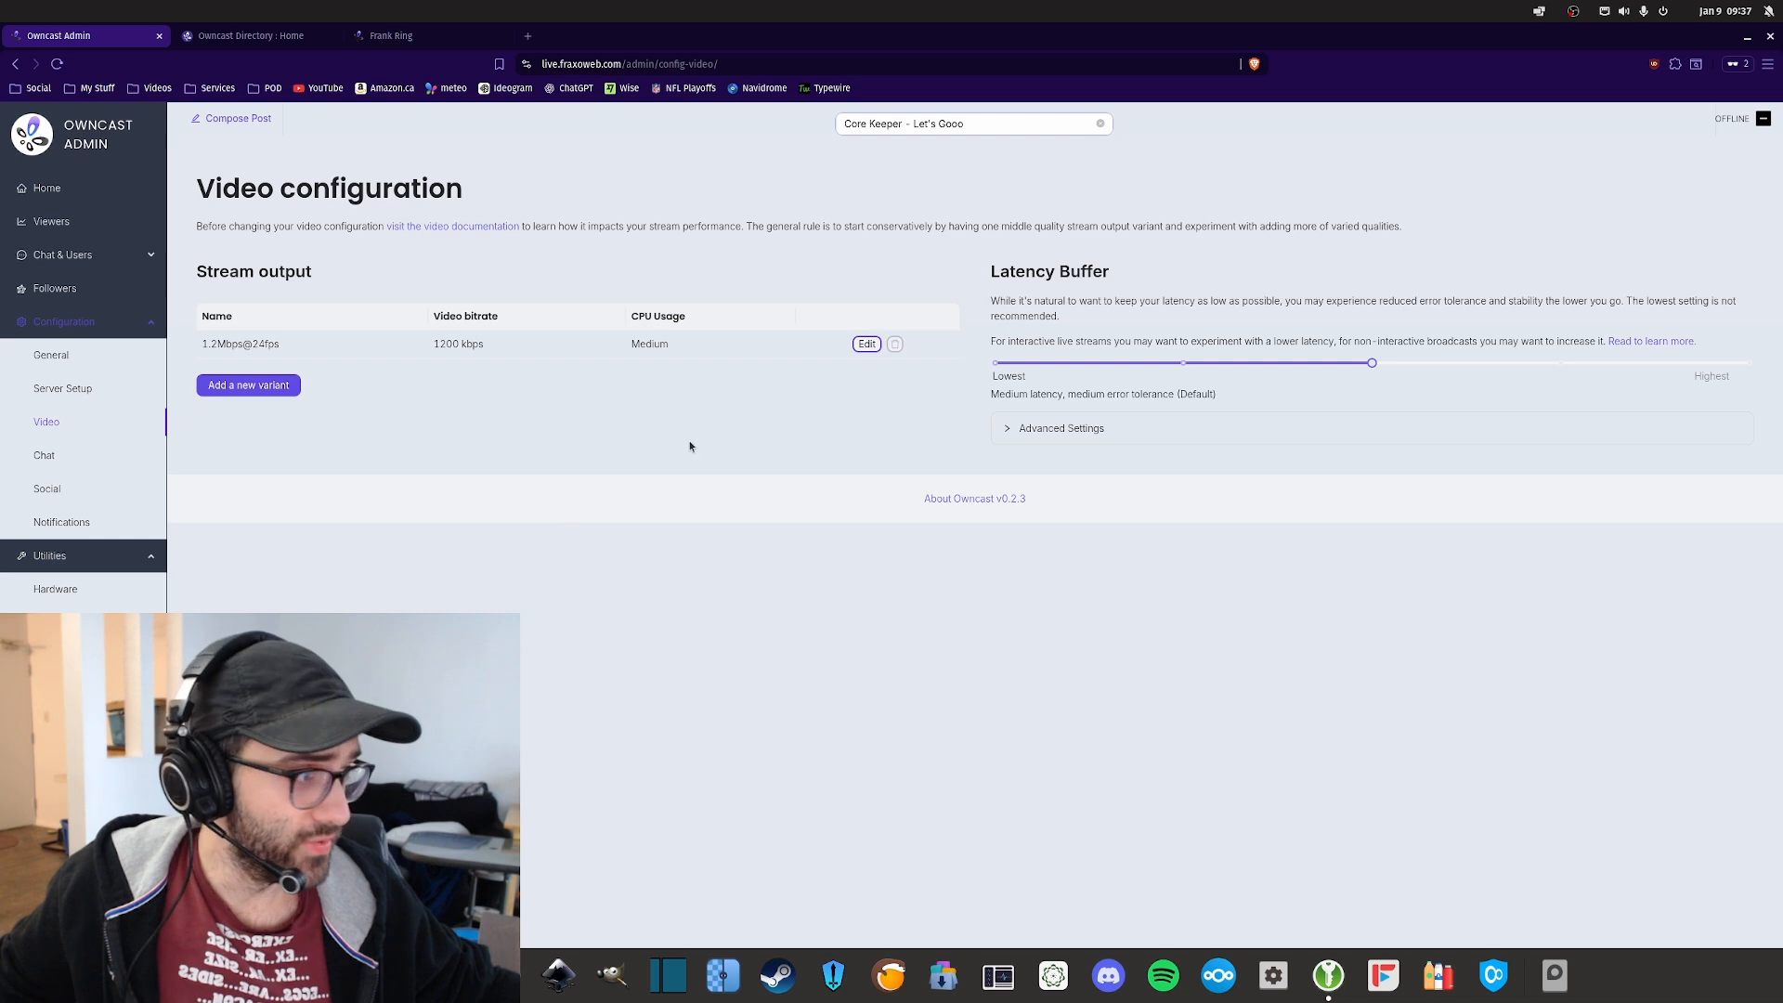
click(64, 199)
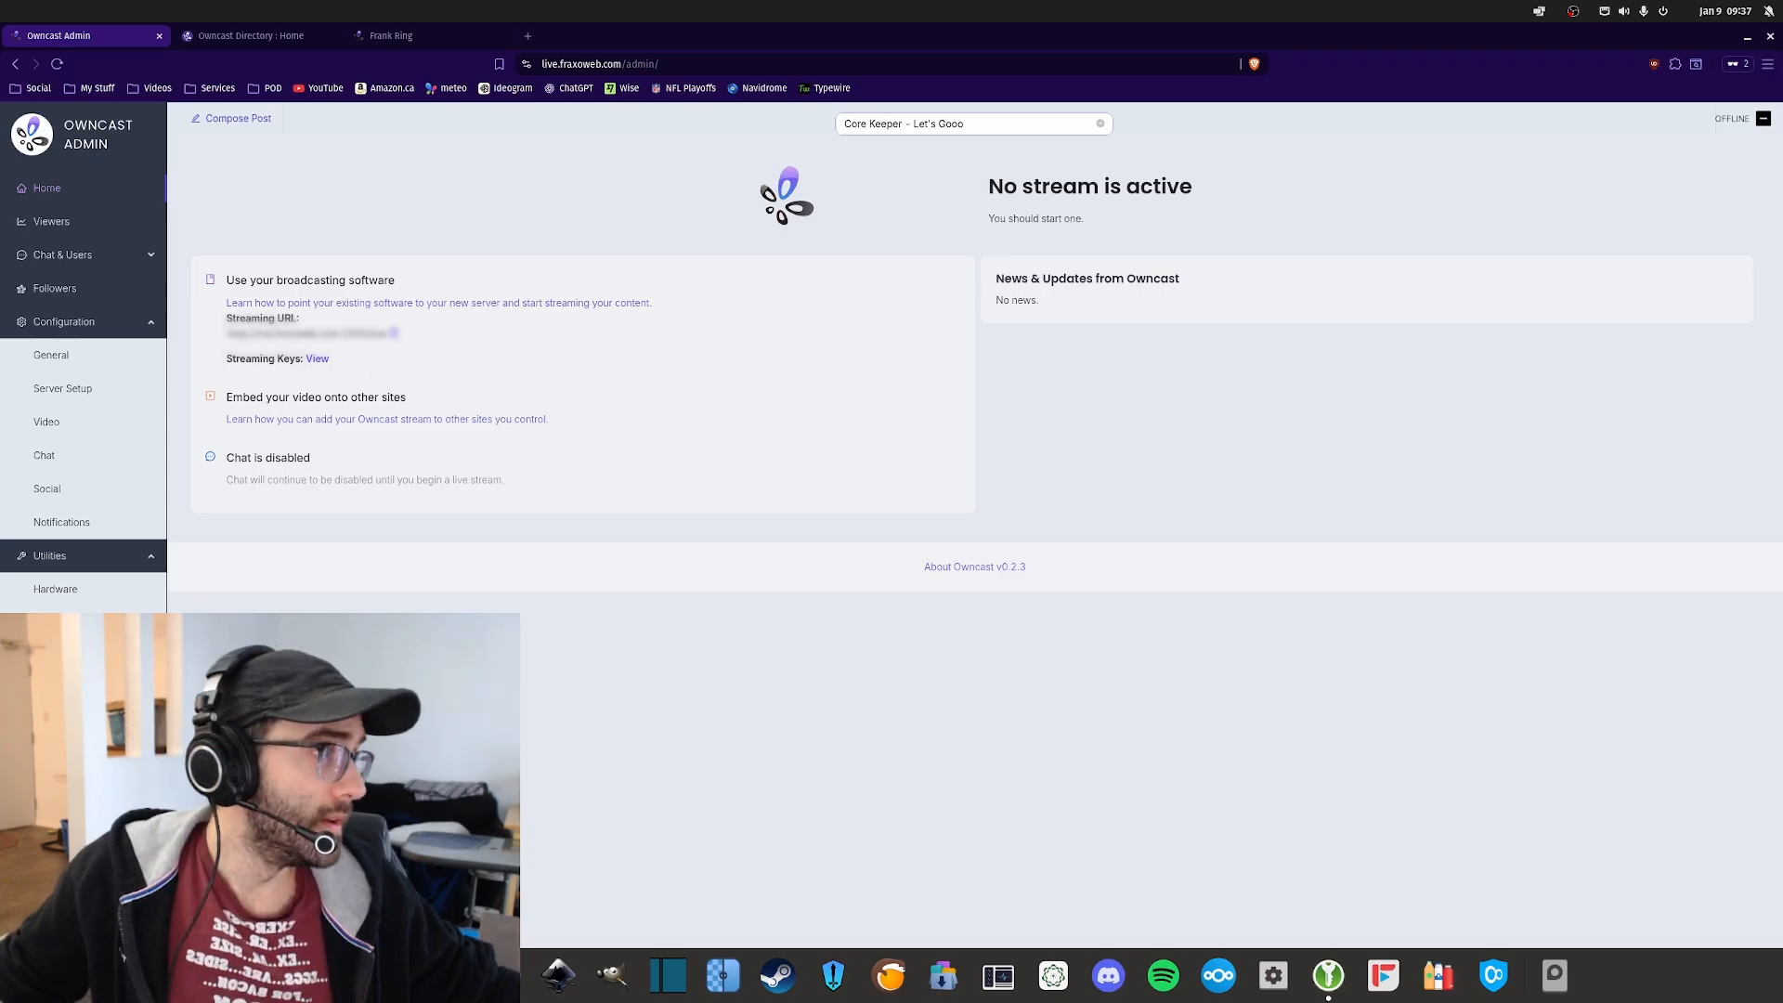
Step: In OBS Stream settings, change the streaming service from Twitch to Custom
drag(1782, 158, 1286, 18)
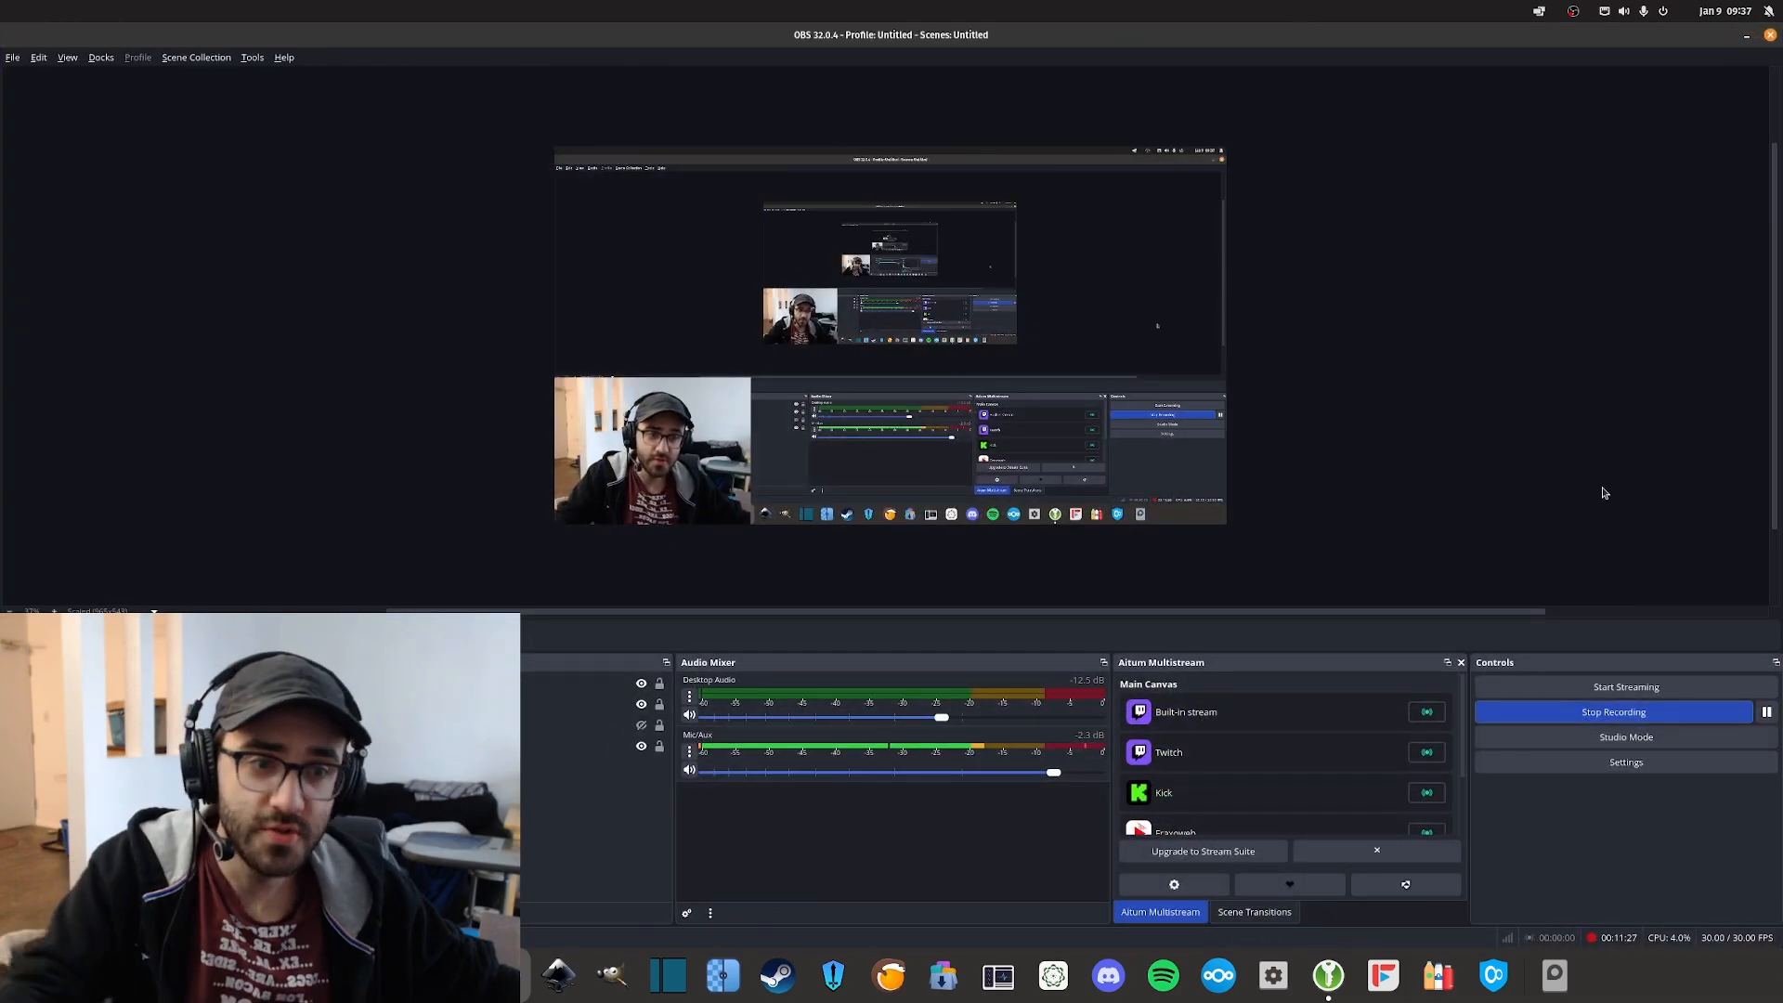
click(1625, 763)
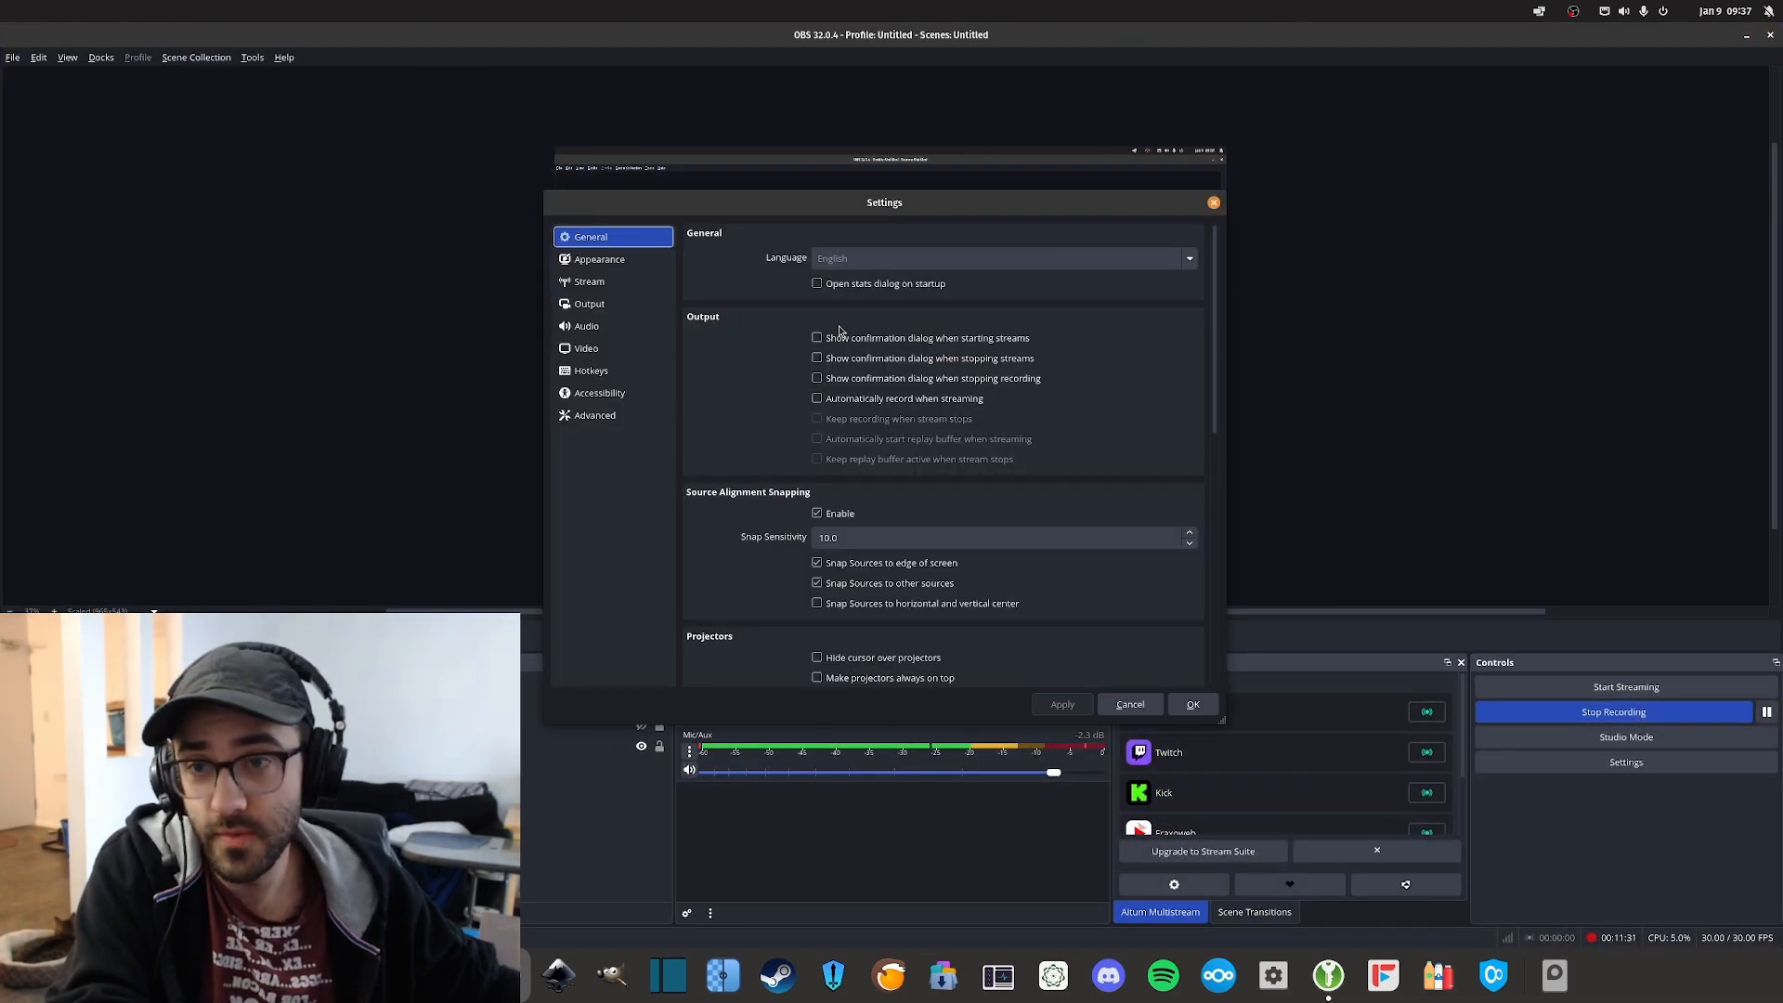
click(592, 284)
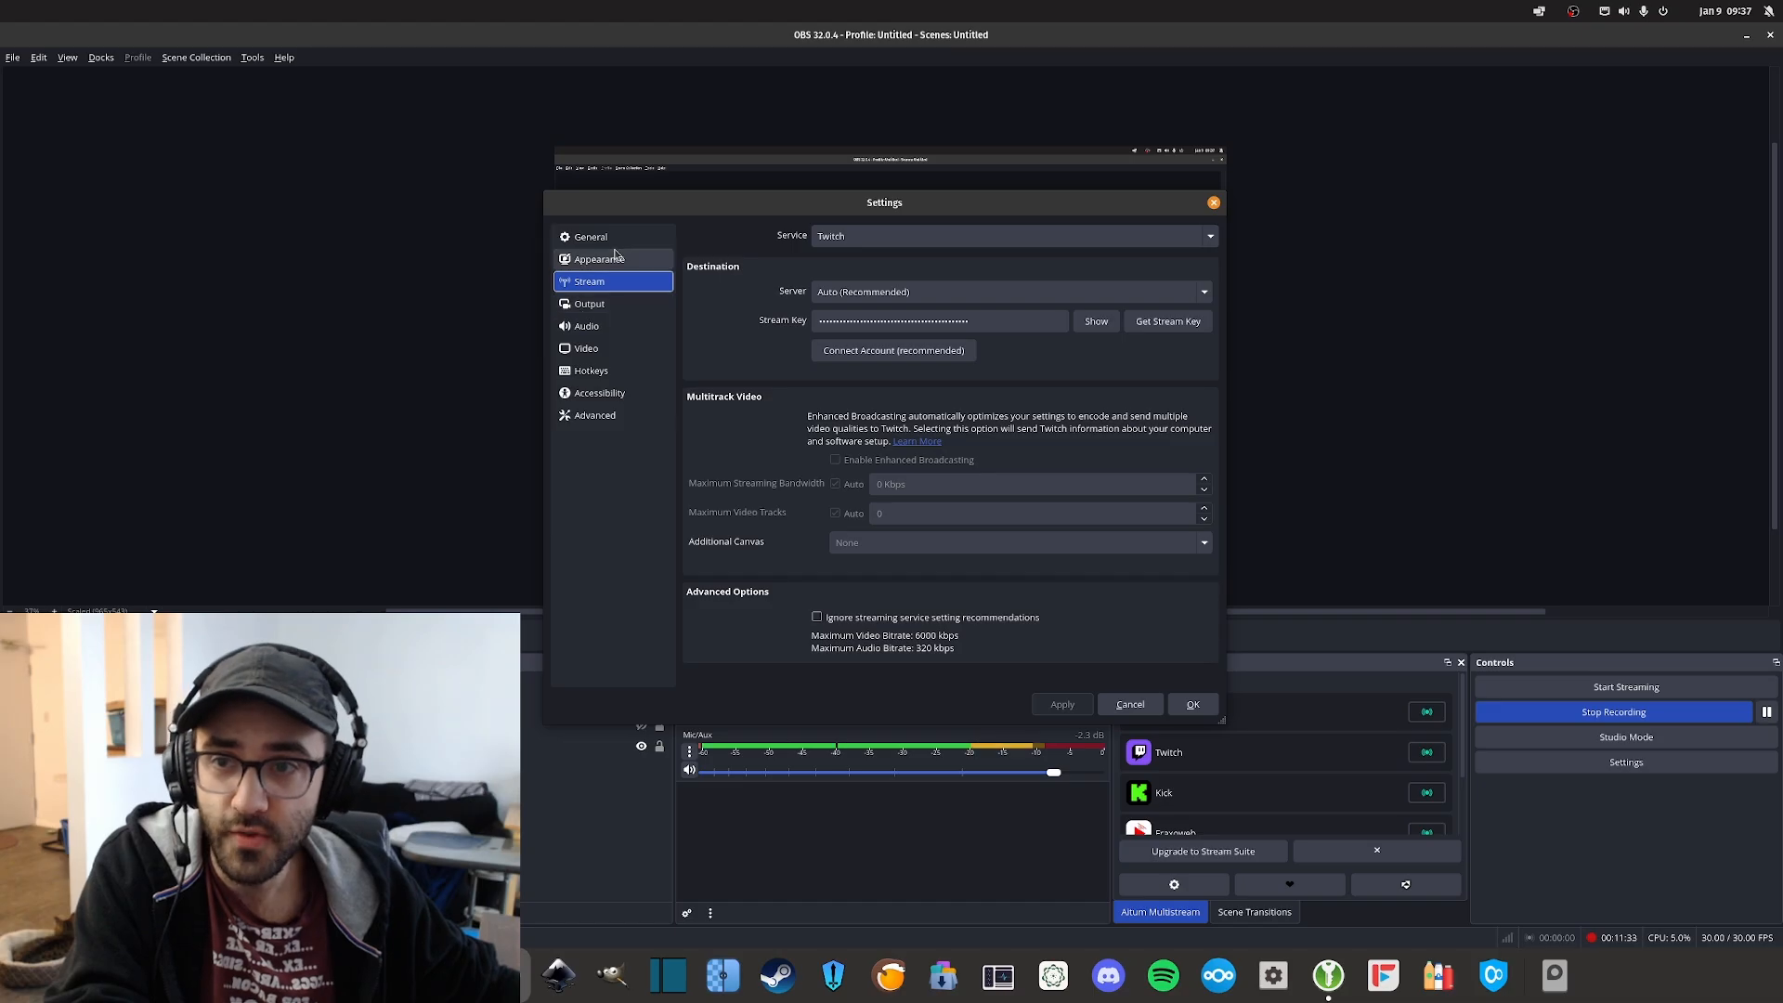
click(872, 238)
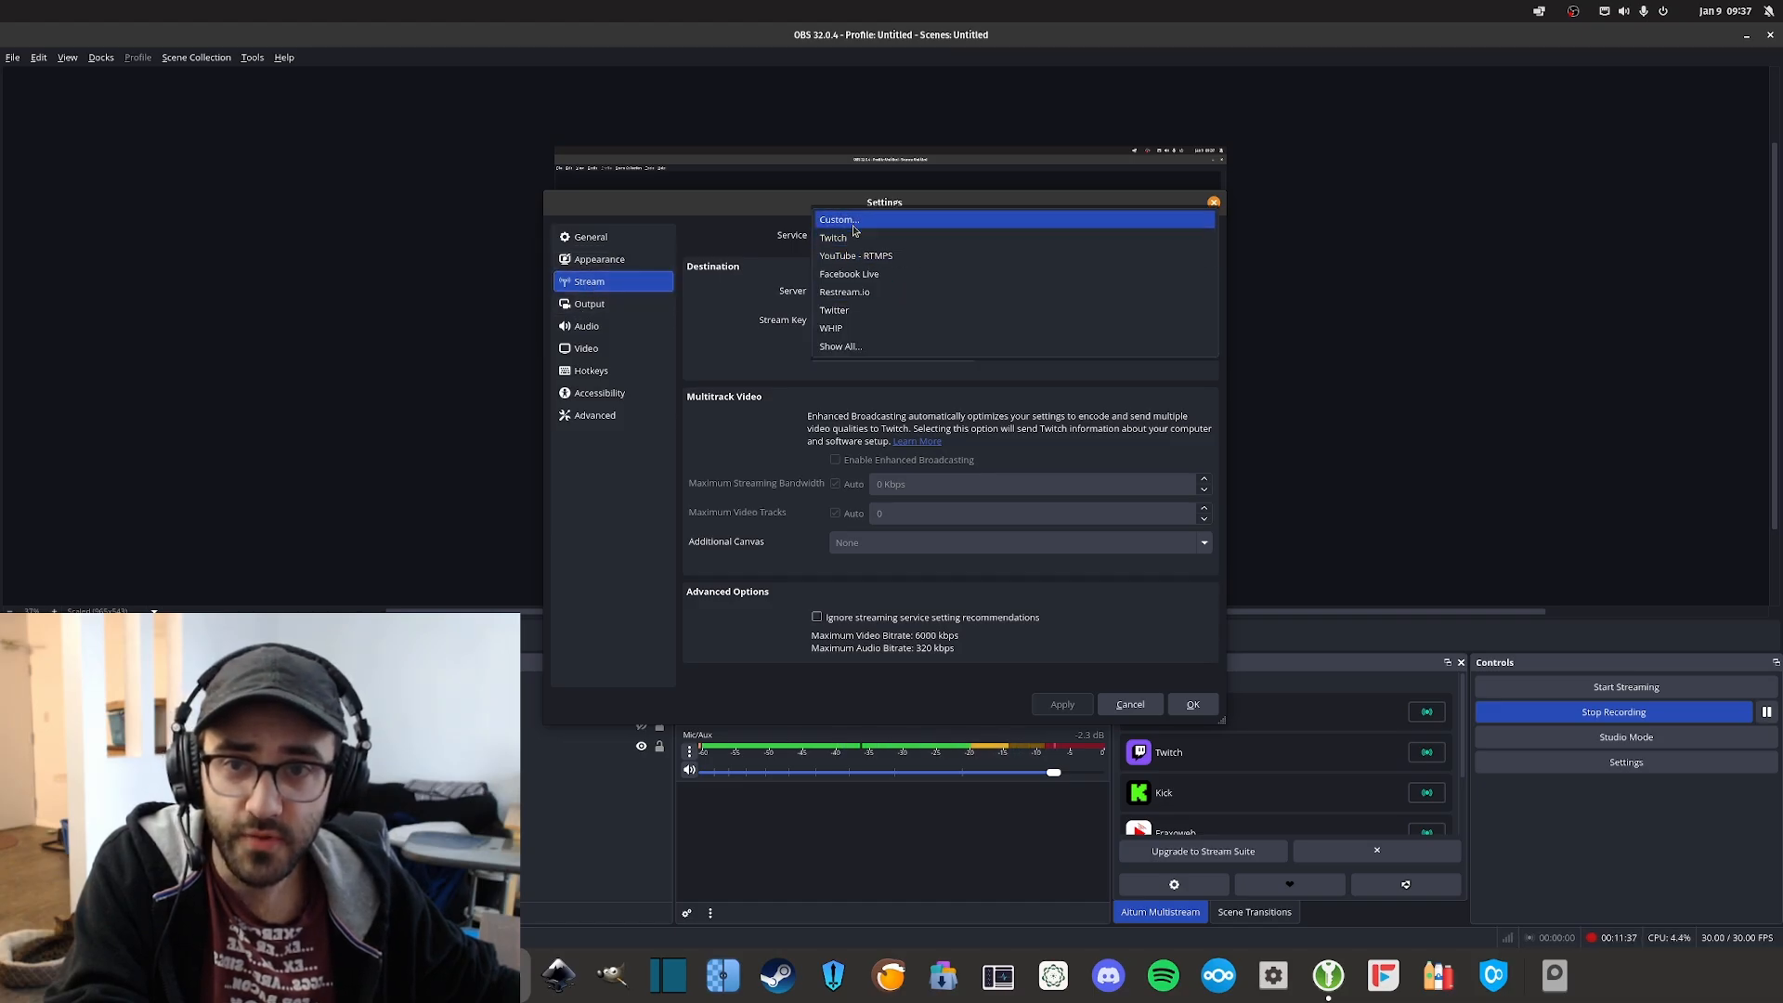
click(854, 220)
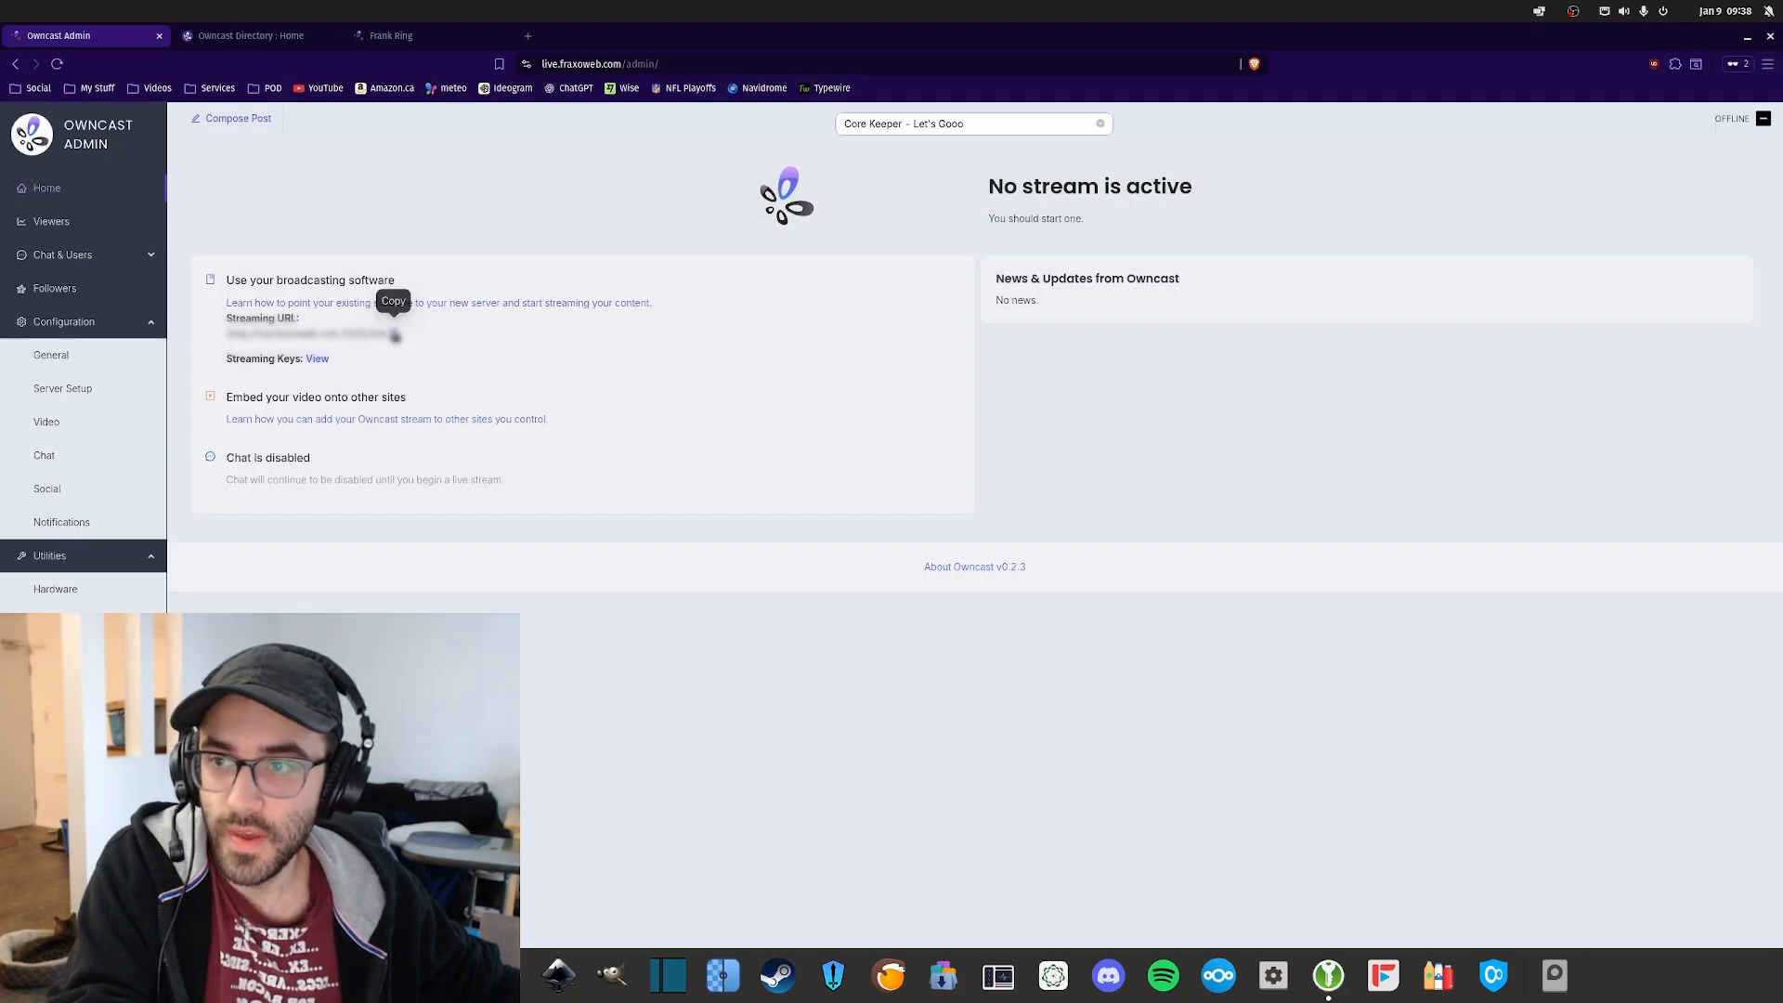
Step: Copy the Owncast streaming URL and paste it into the OBS Server field
click(394, 336)
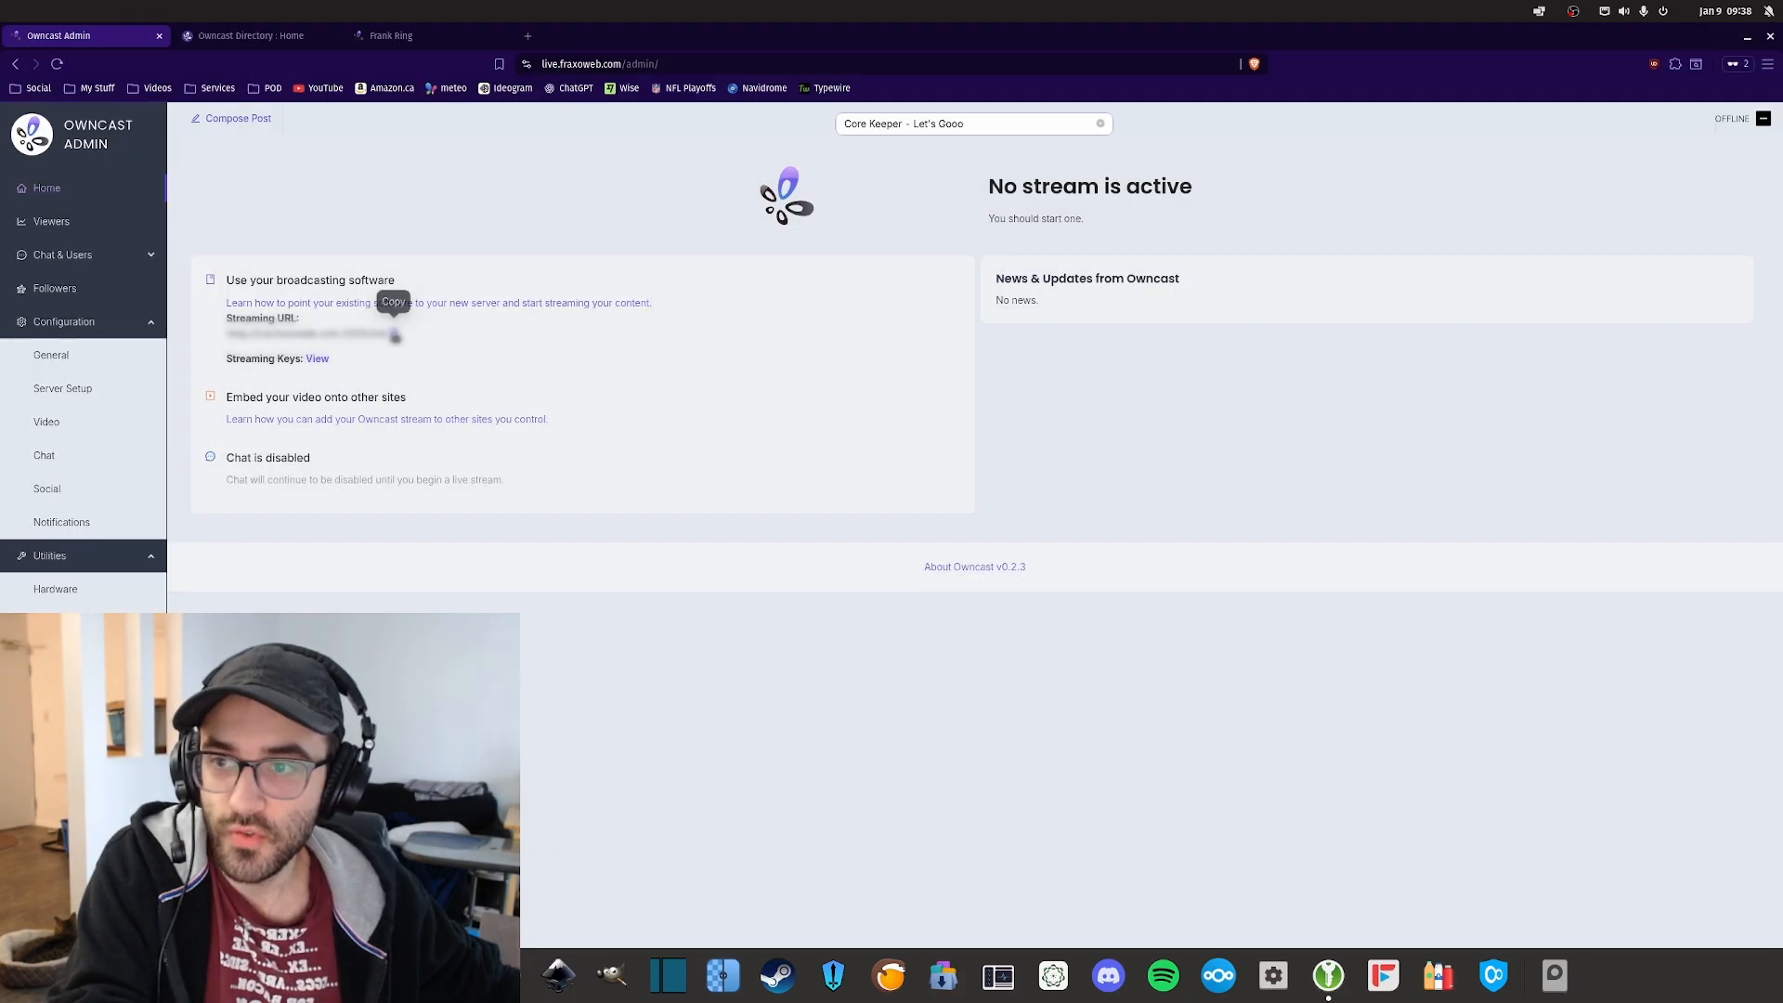
click(1328, 974)
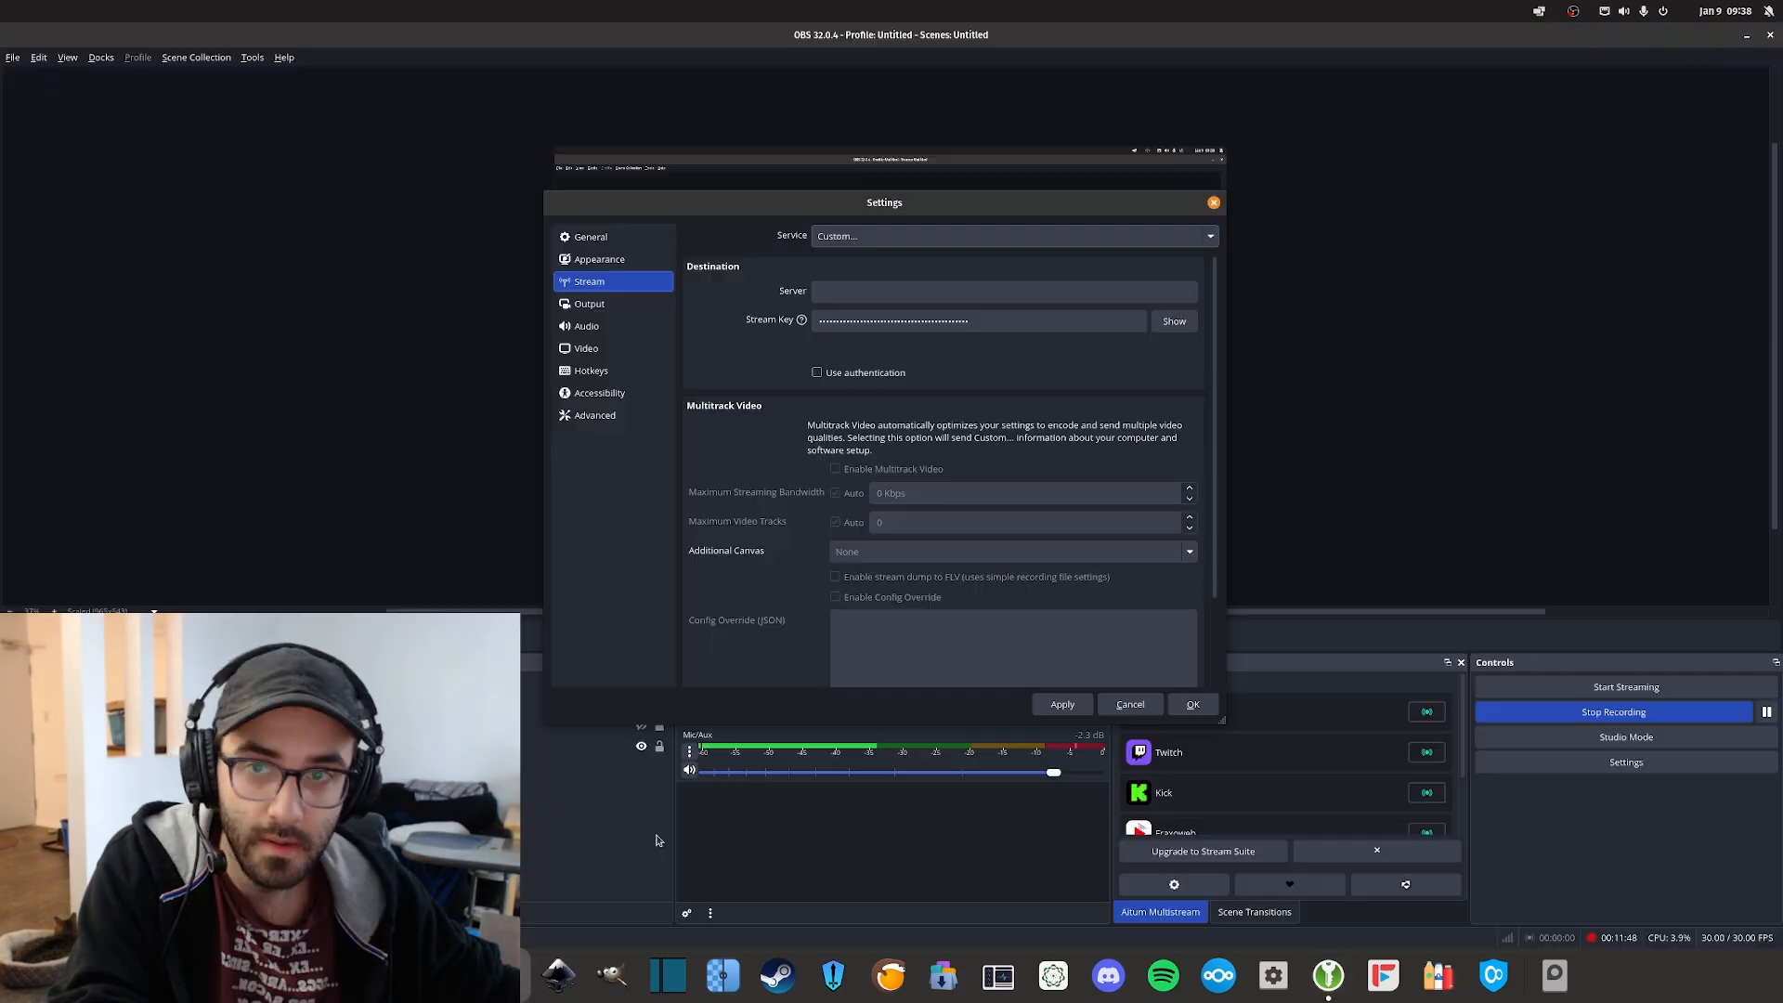
click(850, 293)
key(ctrl+v)
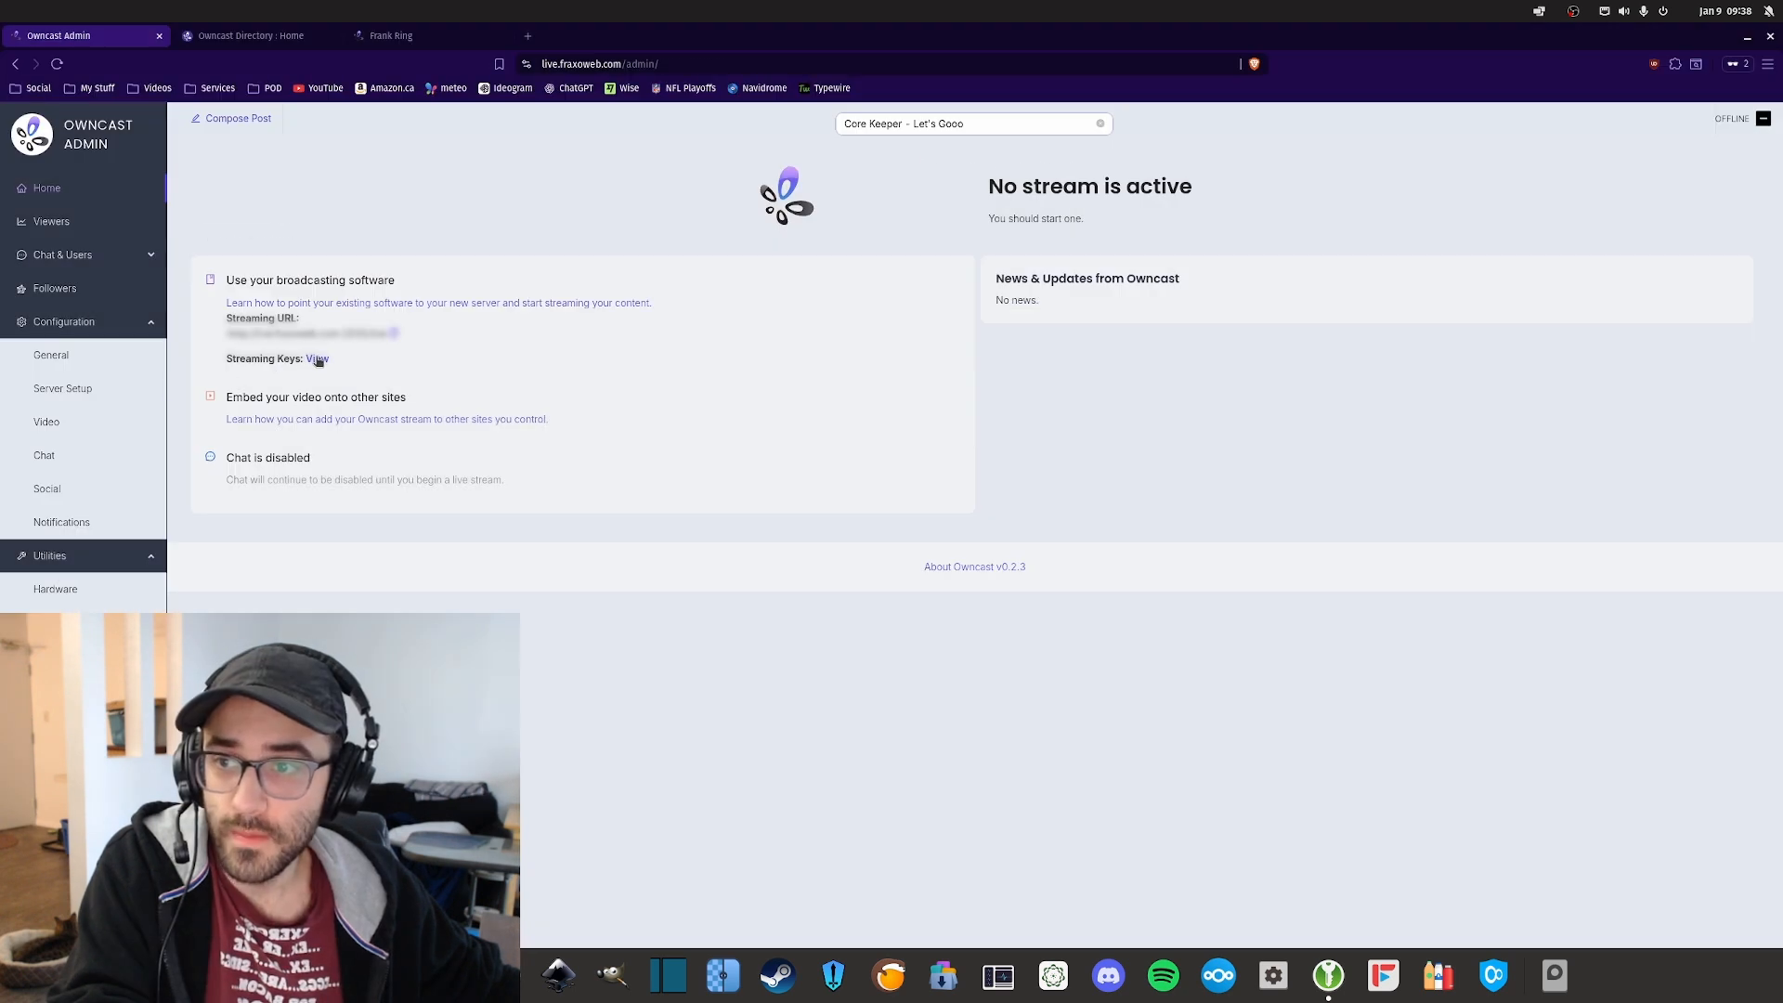
Step: Copy the Owncast stream key into the OBS Stream Key field, then apply and close settings
click(318, 359)
click(963, 172)
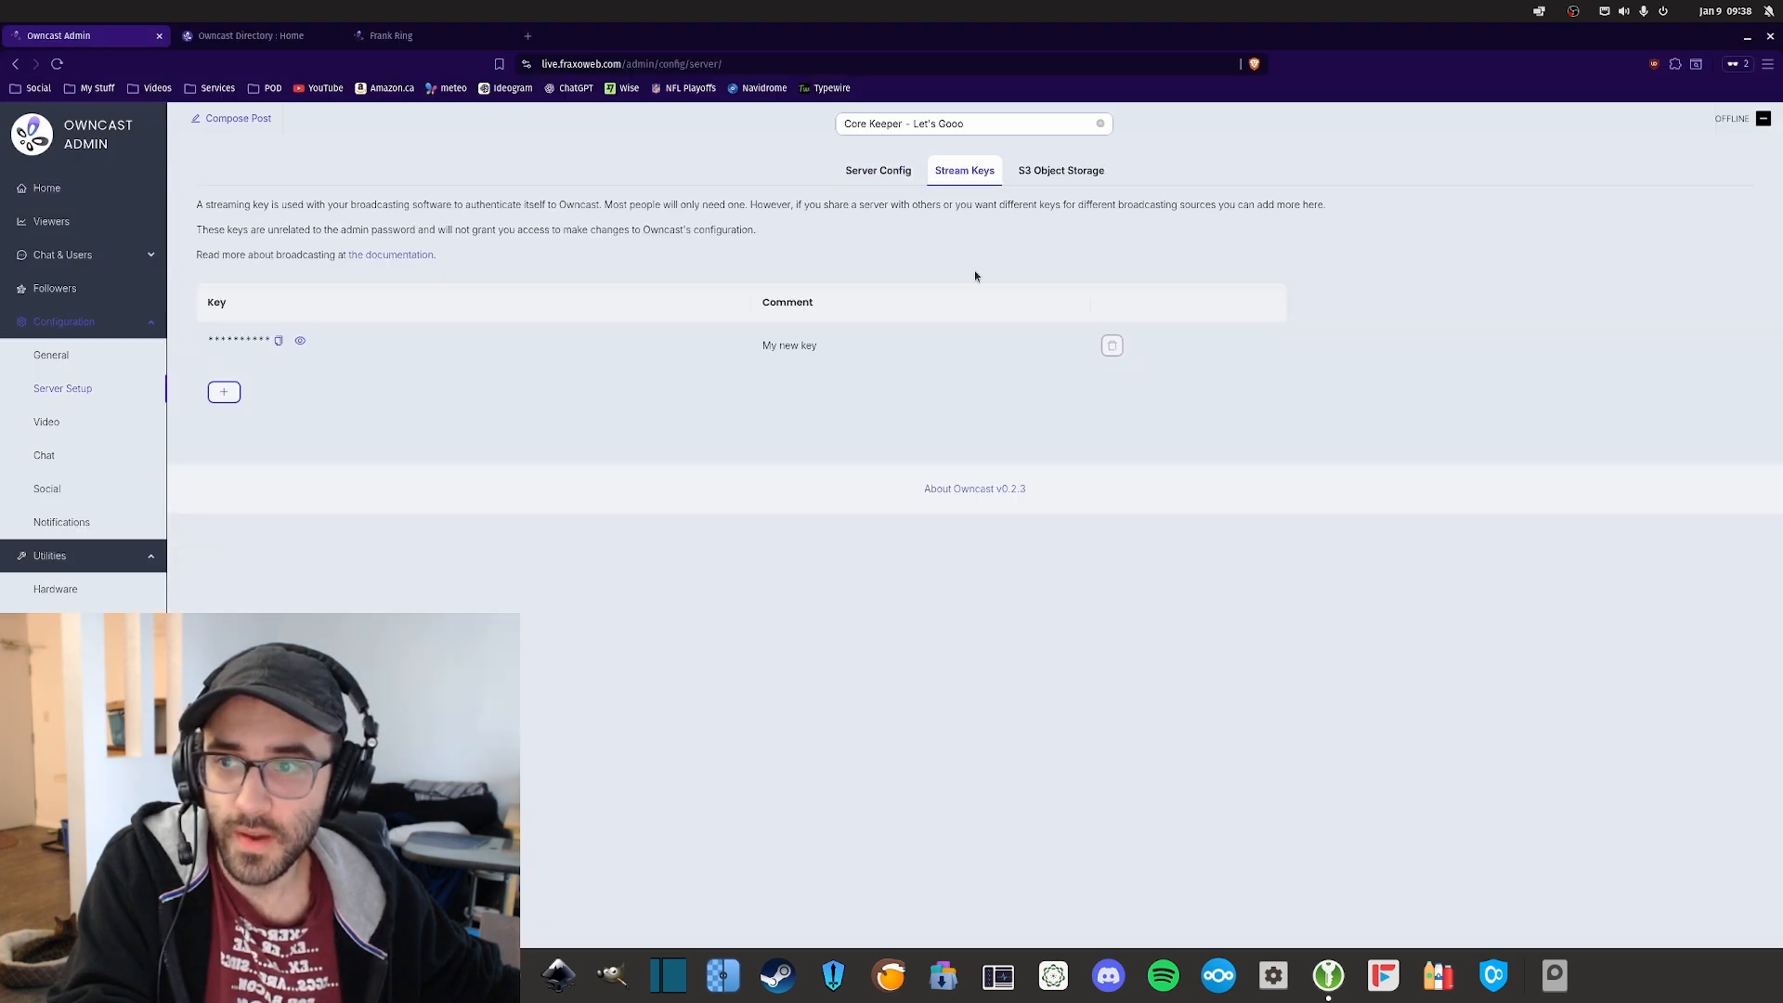
click(280, 341)
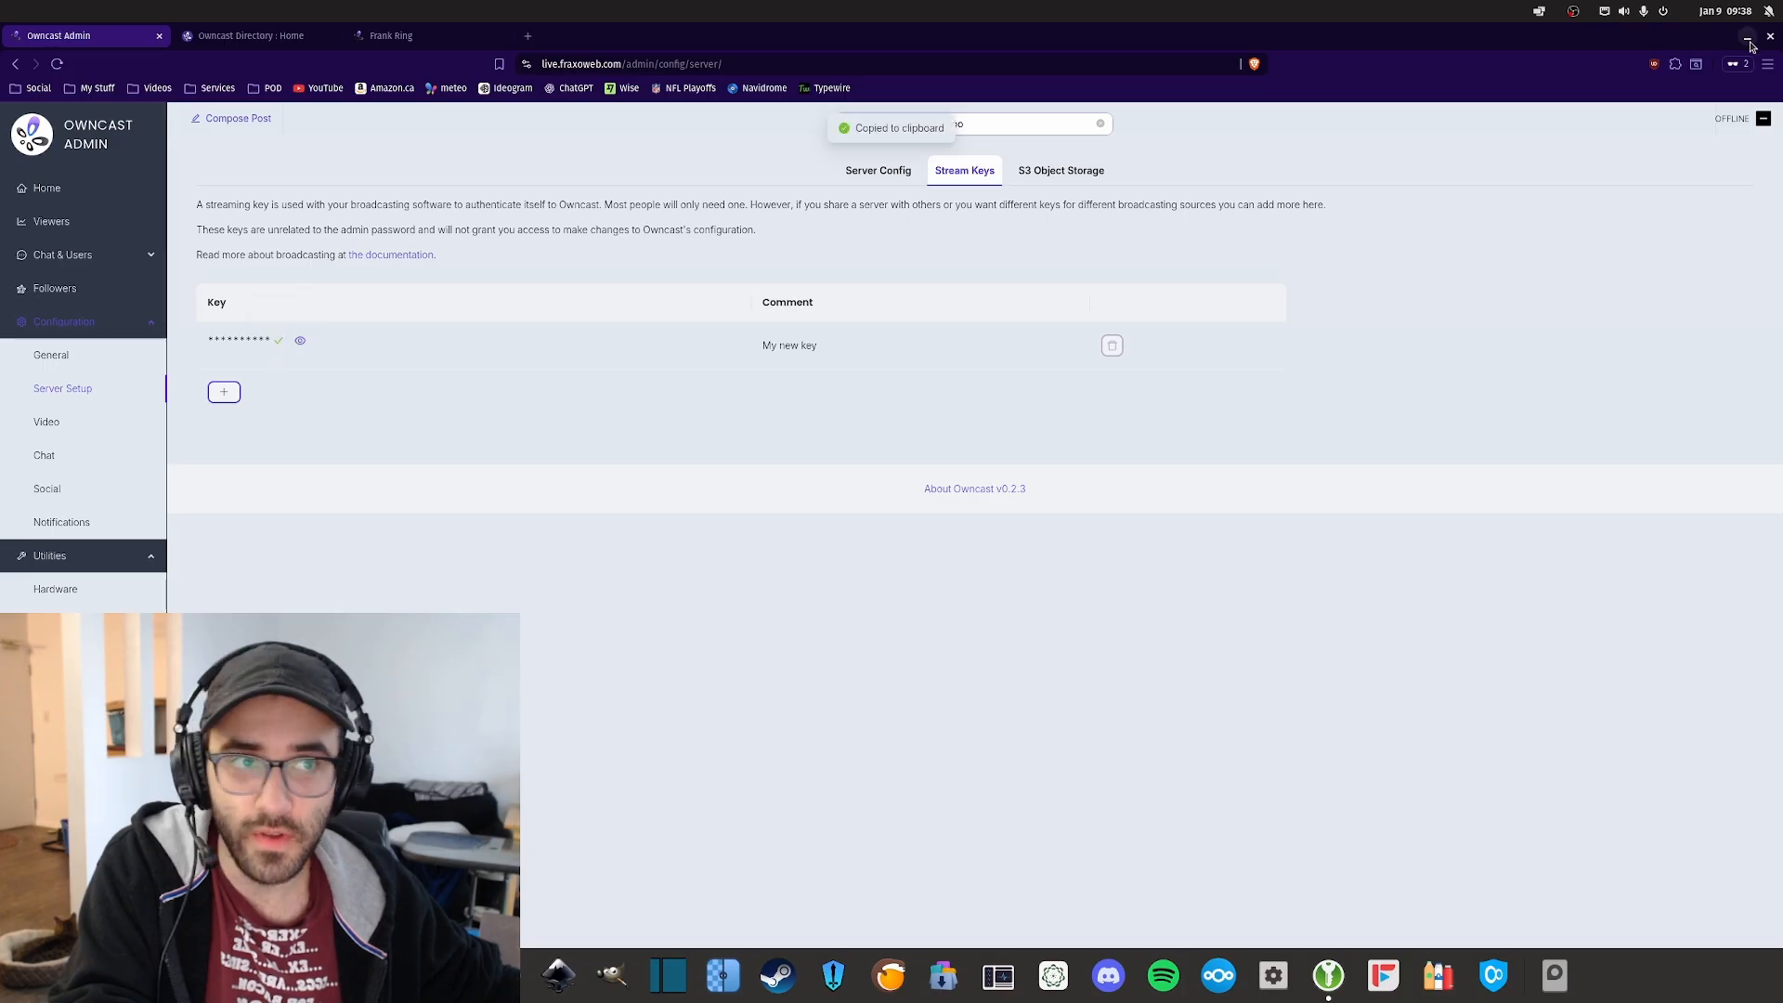
key(alt+Tab)
click(964, 321)
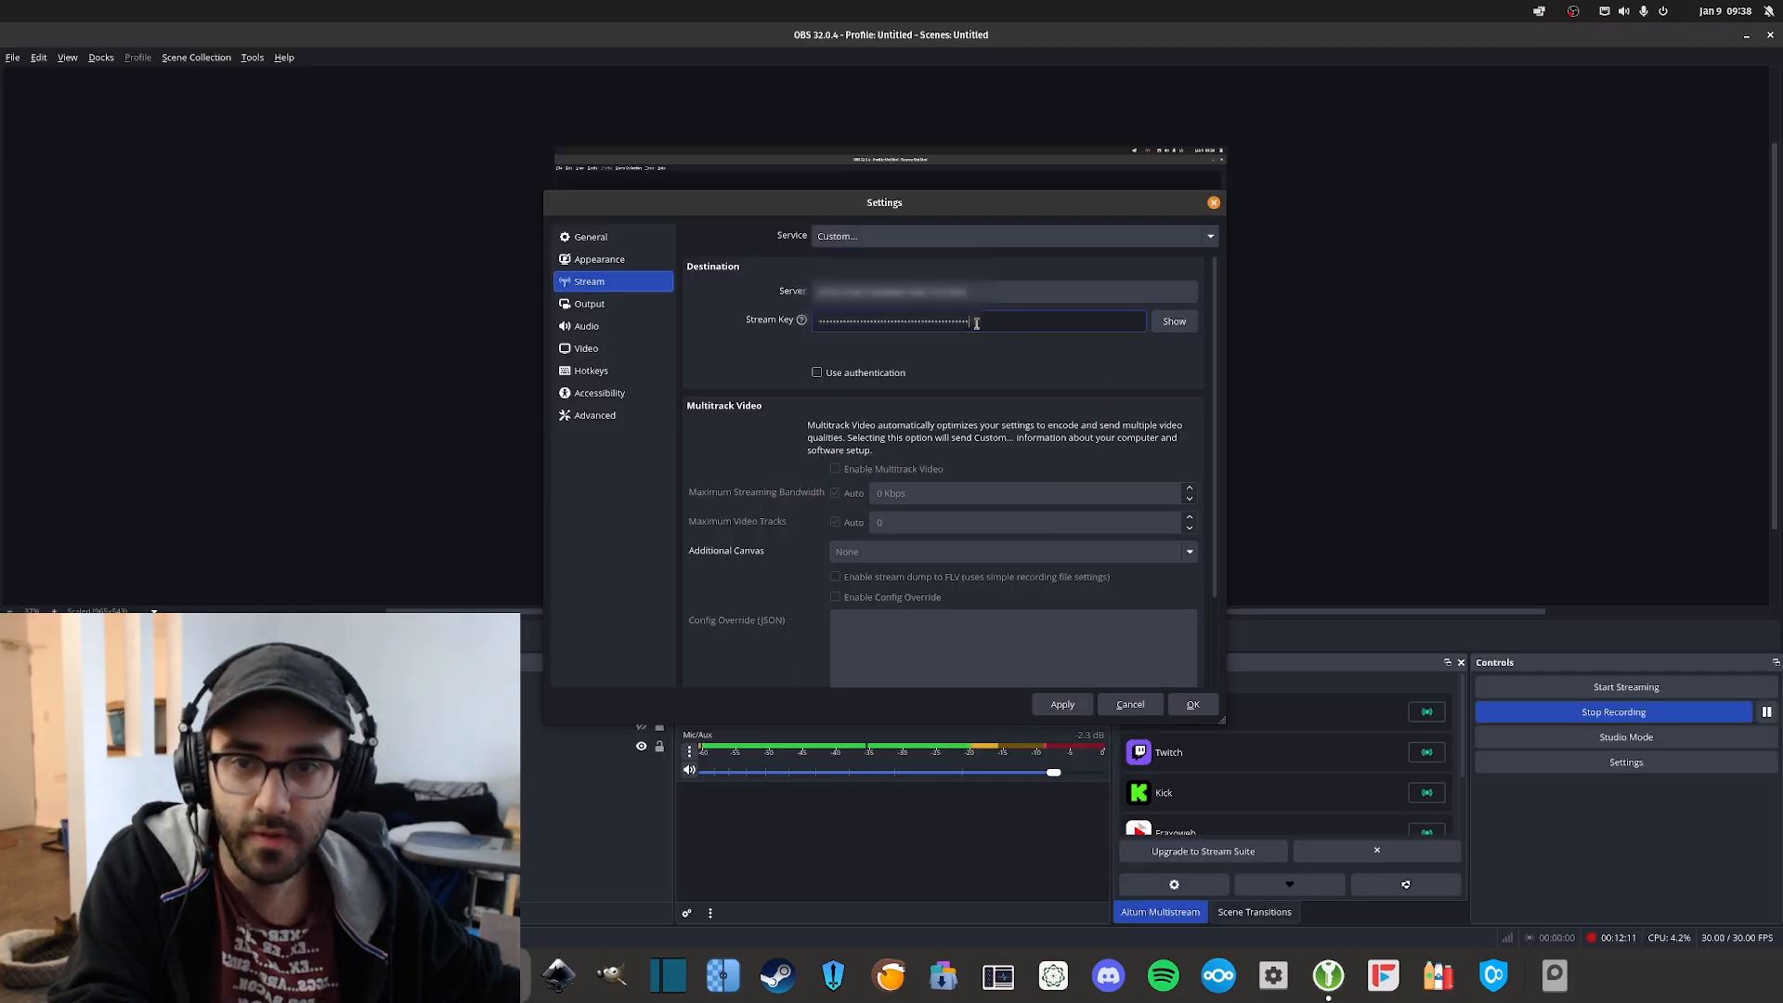
key(ctrl+a)
key(ctrl+v)
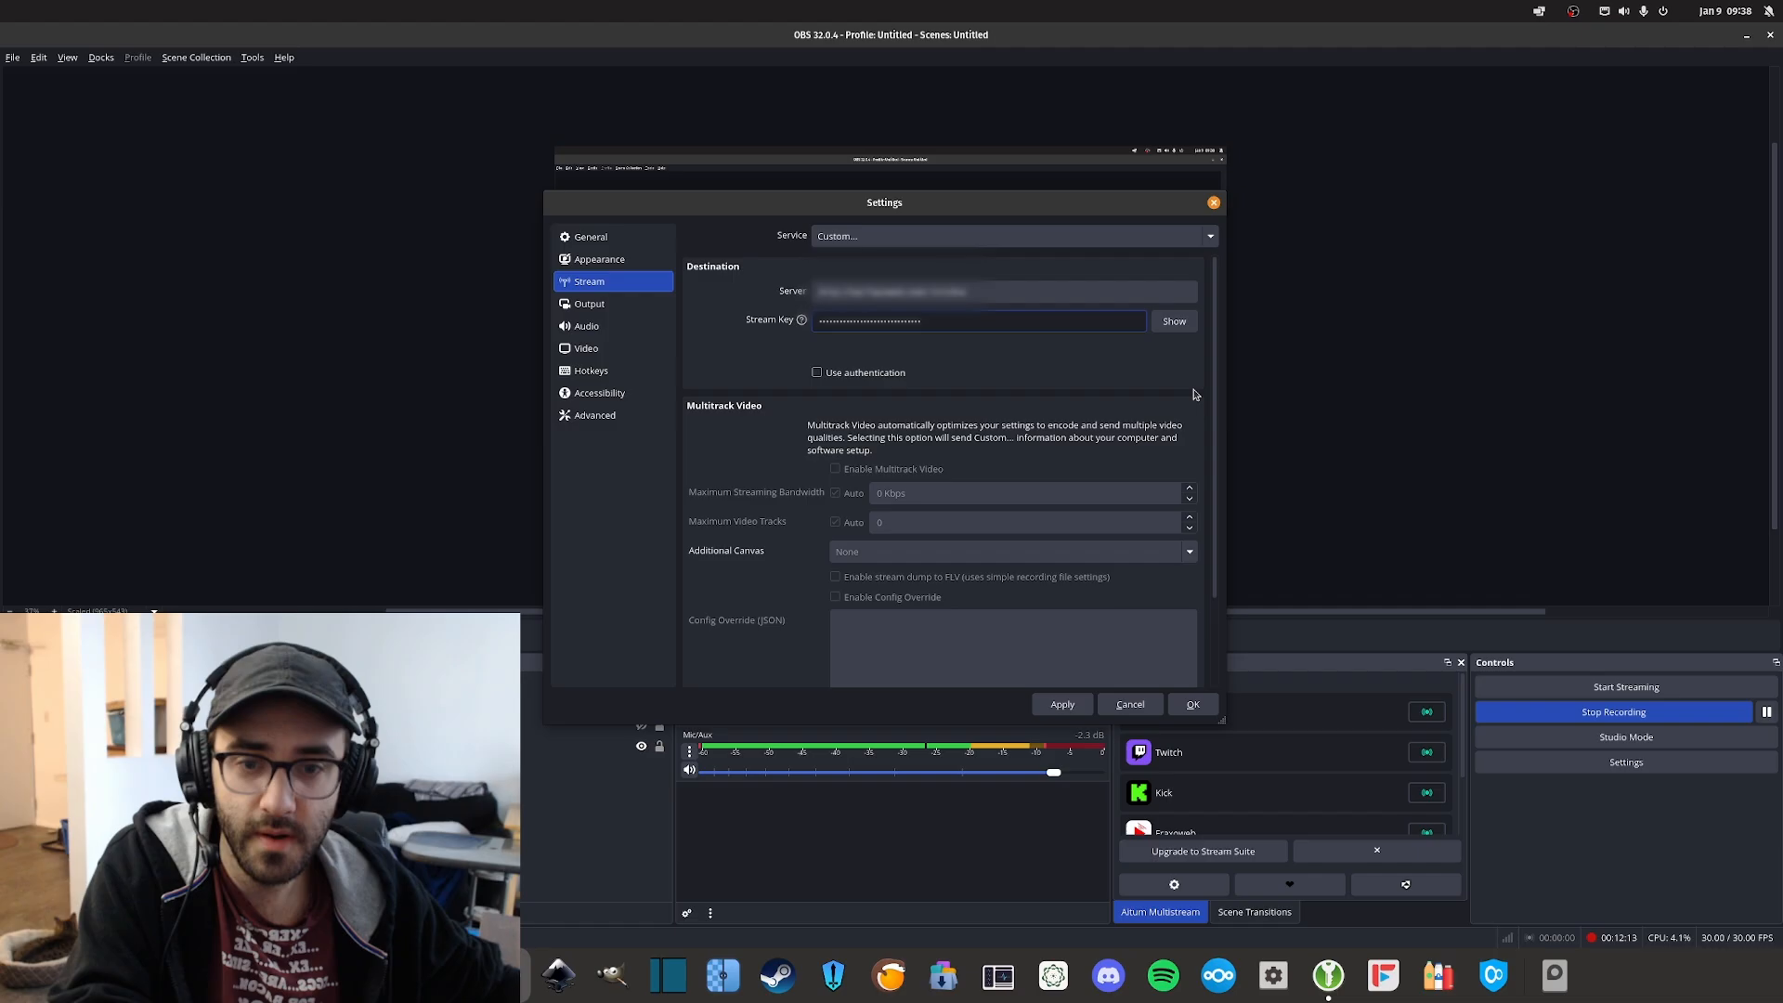
click(1062, 705)
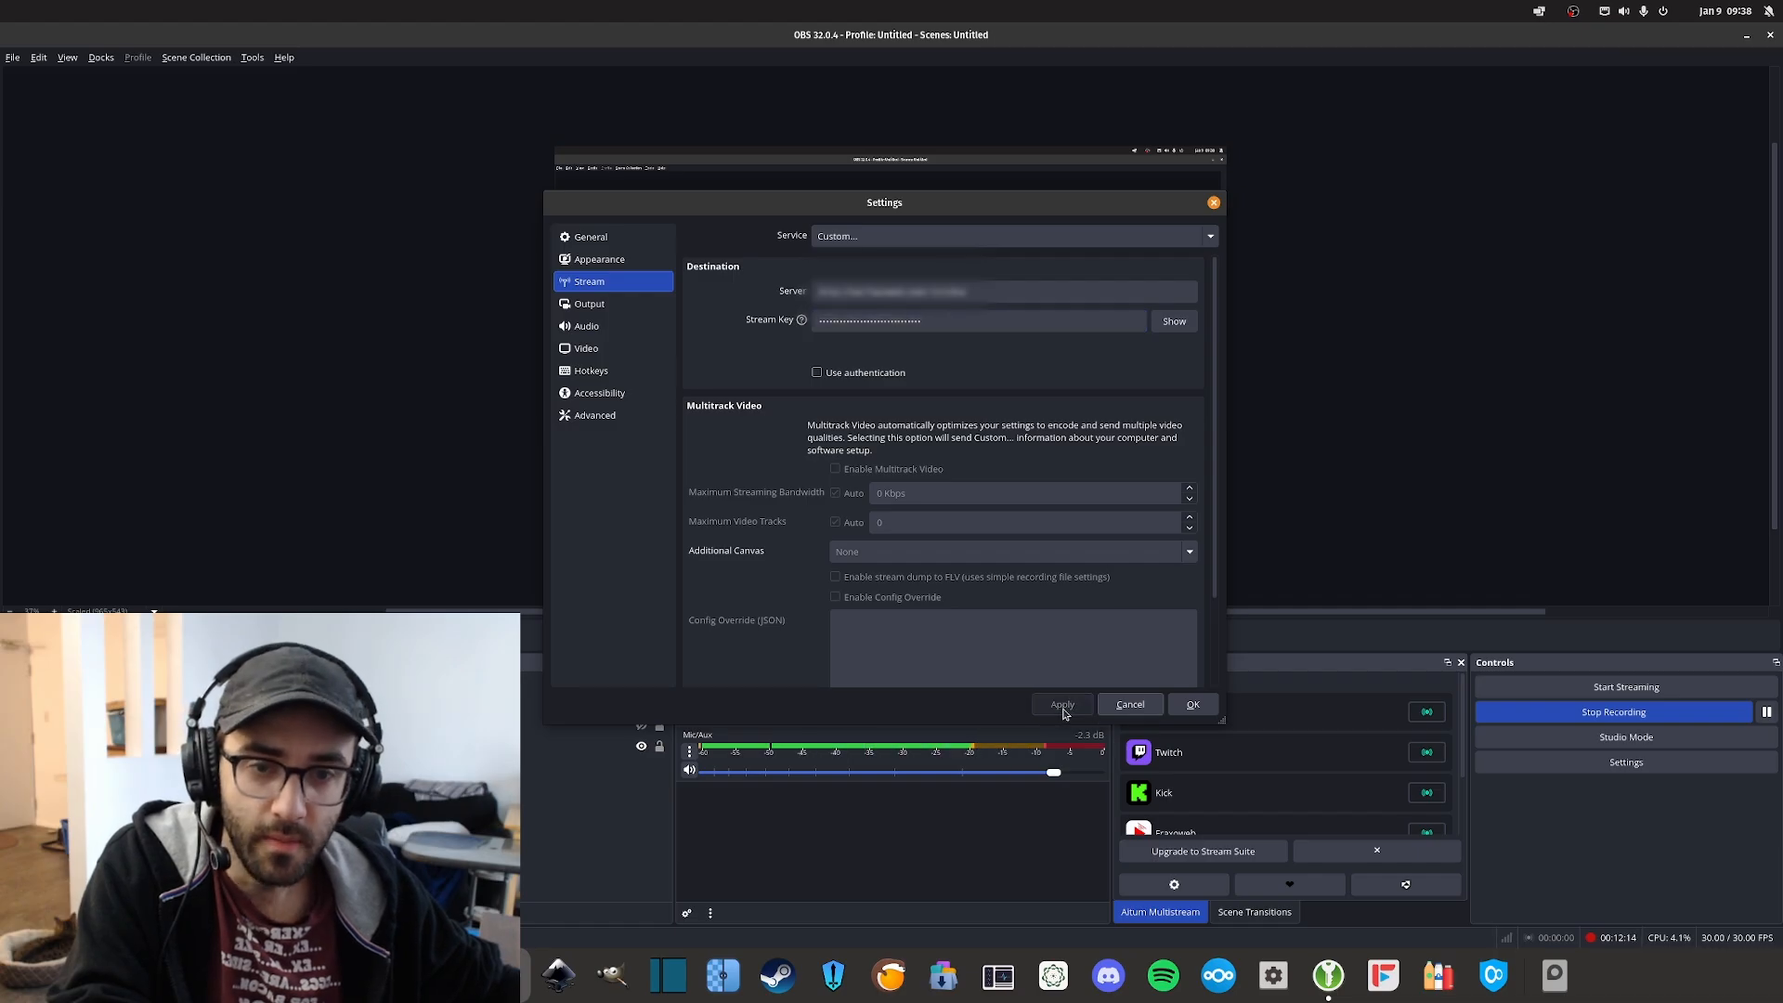
click(1193, 705)
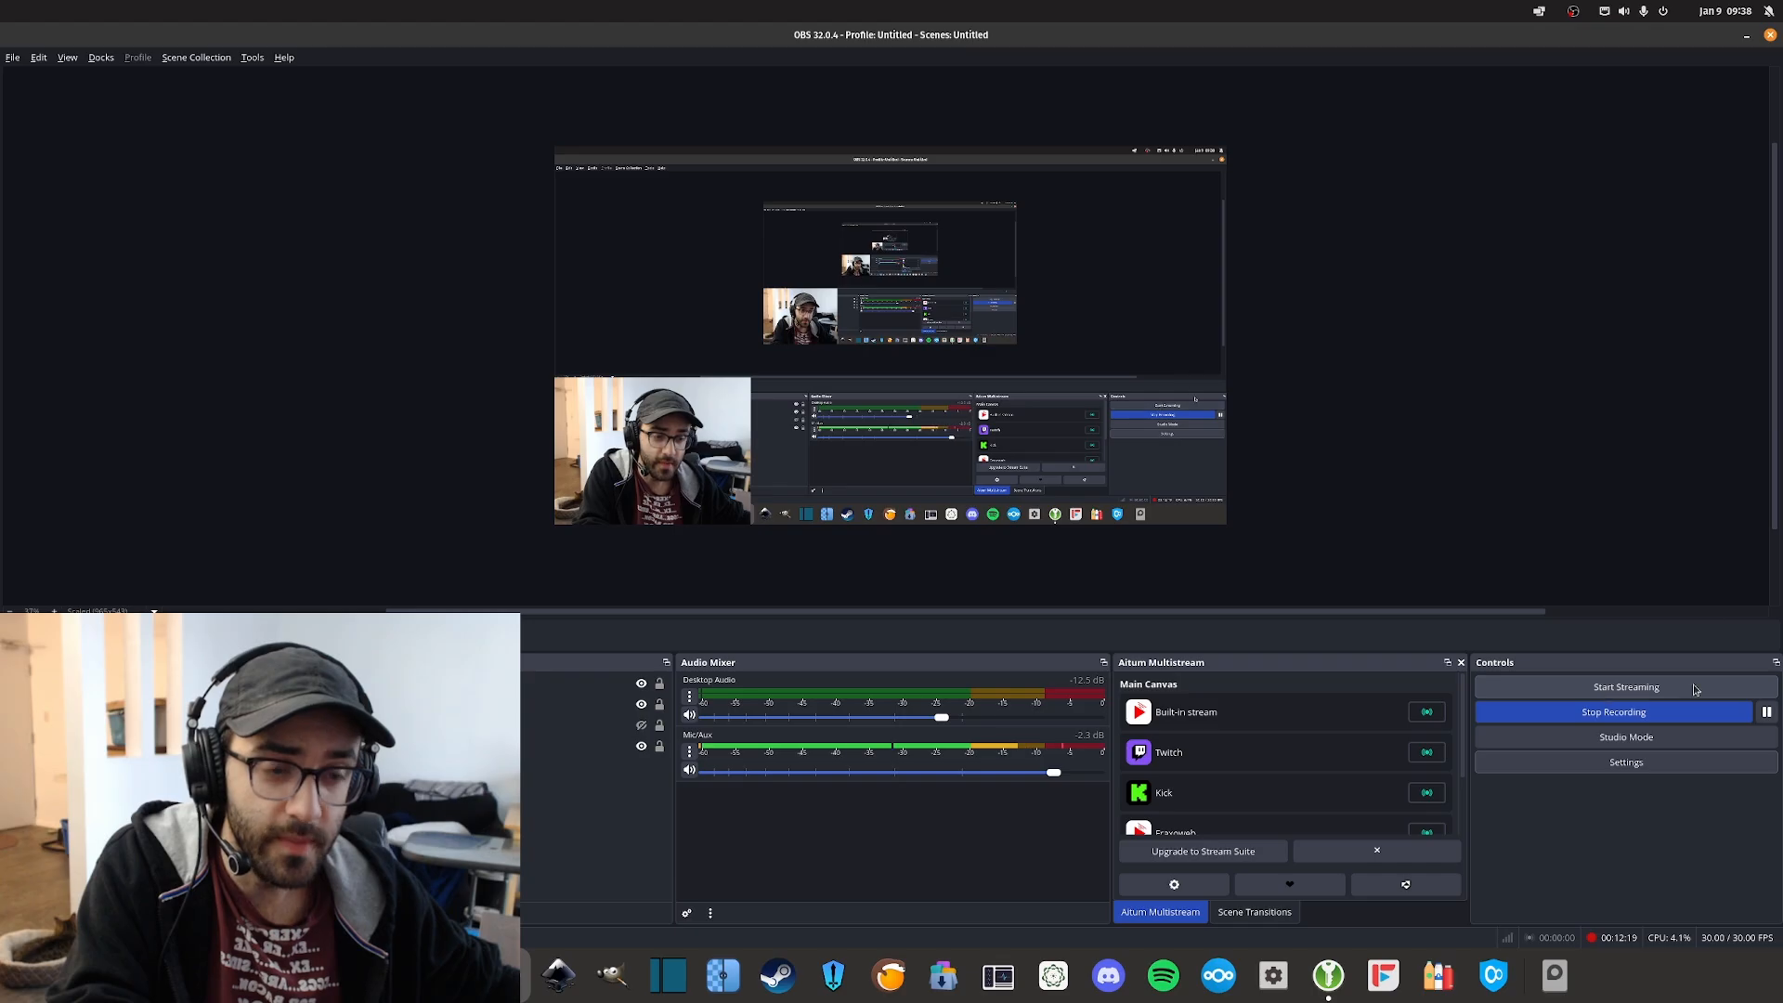
Step: Start streaming from OBS and refresh the admin dashboard to show the live status
click(1604, 689)
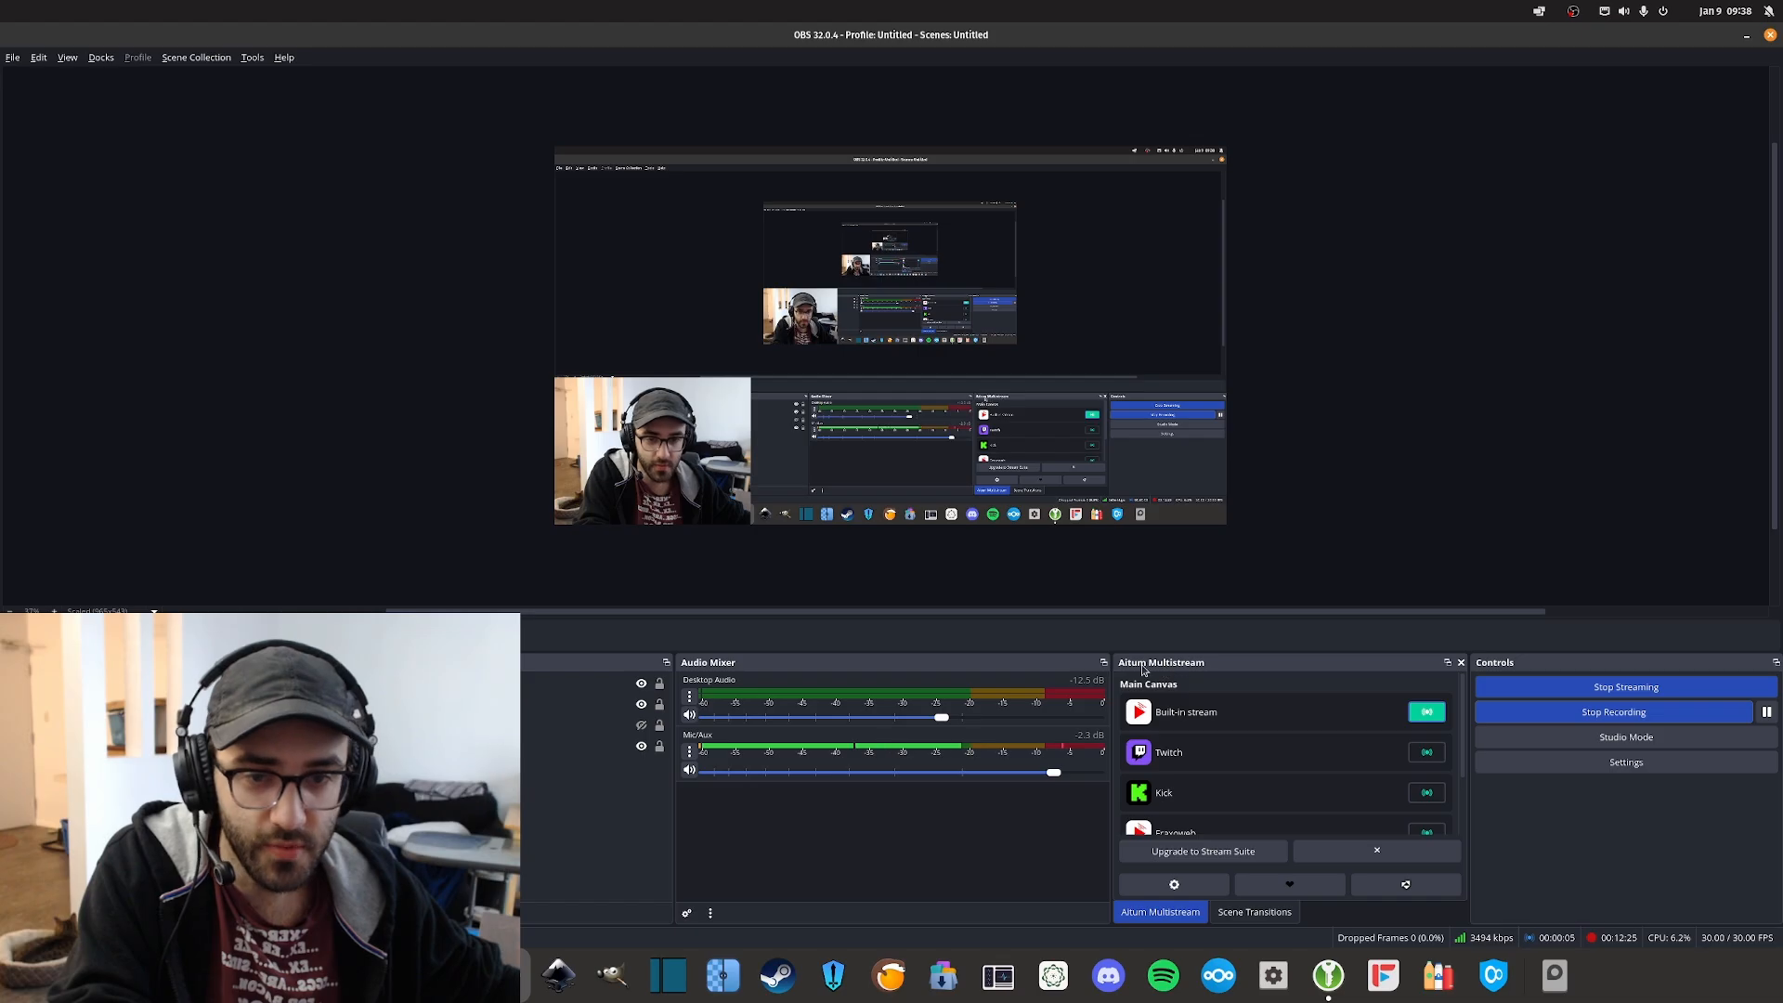
click(1746, 35)
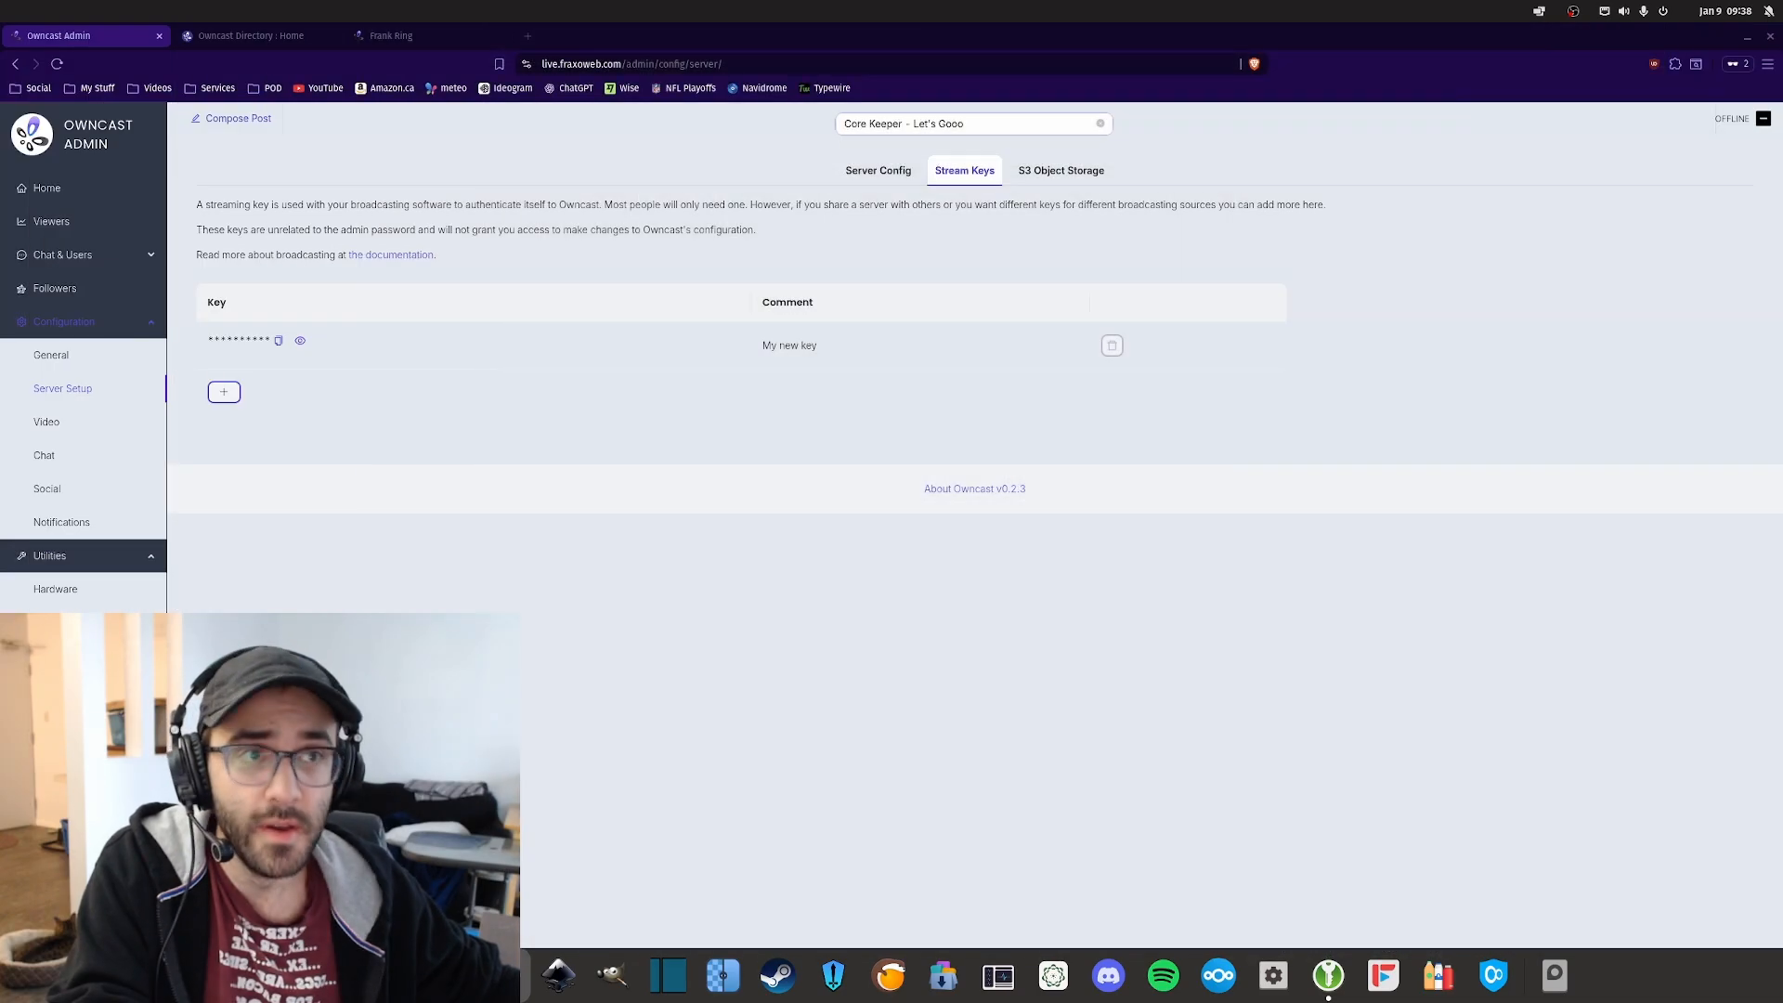
click(78, 189)
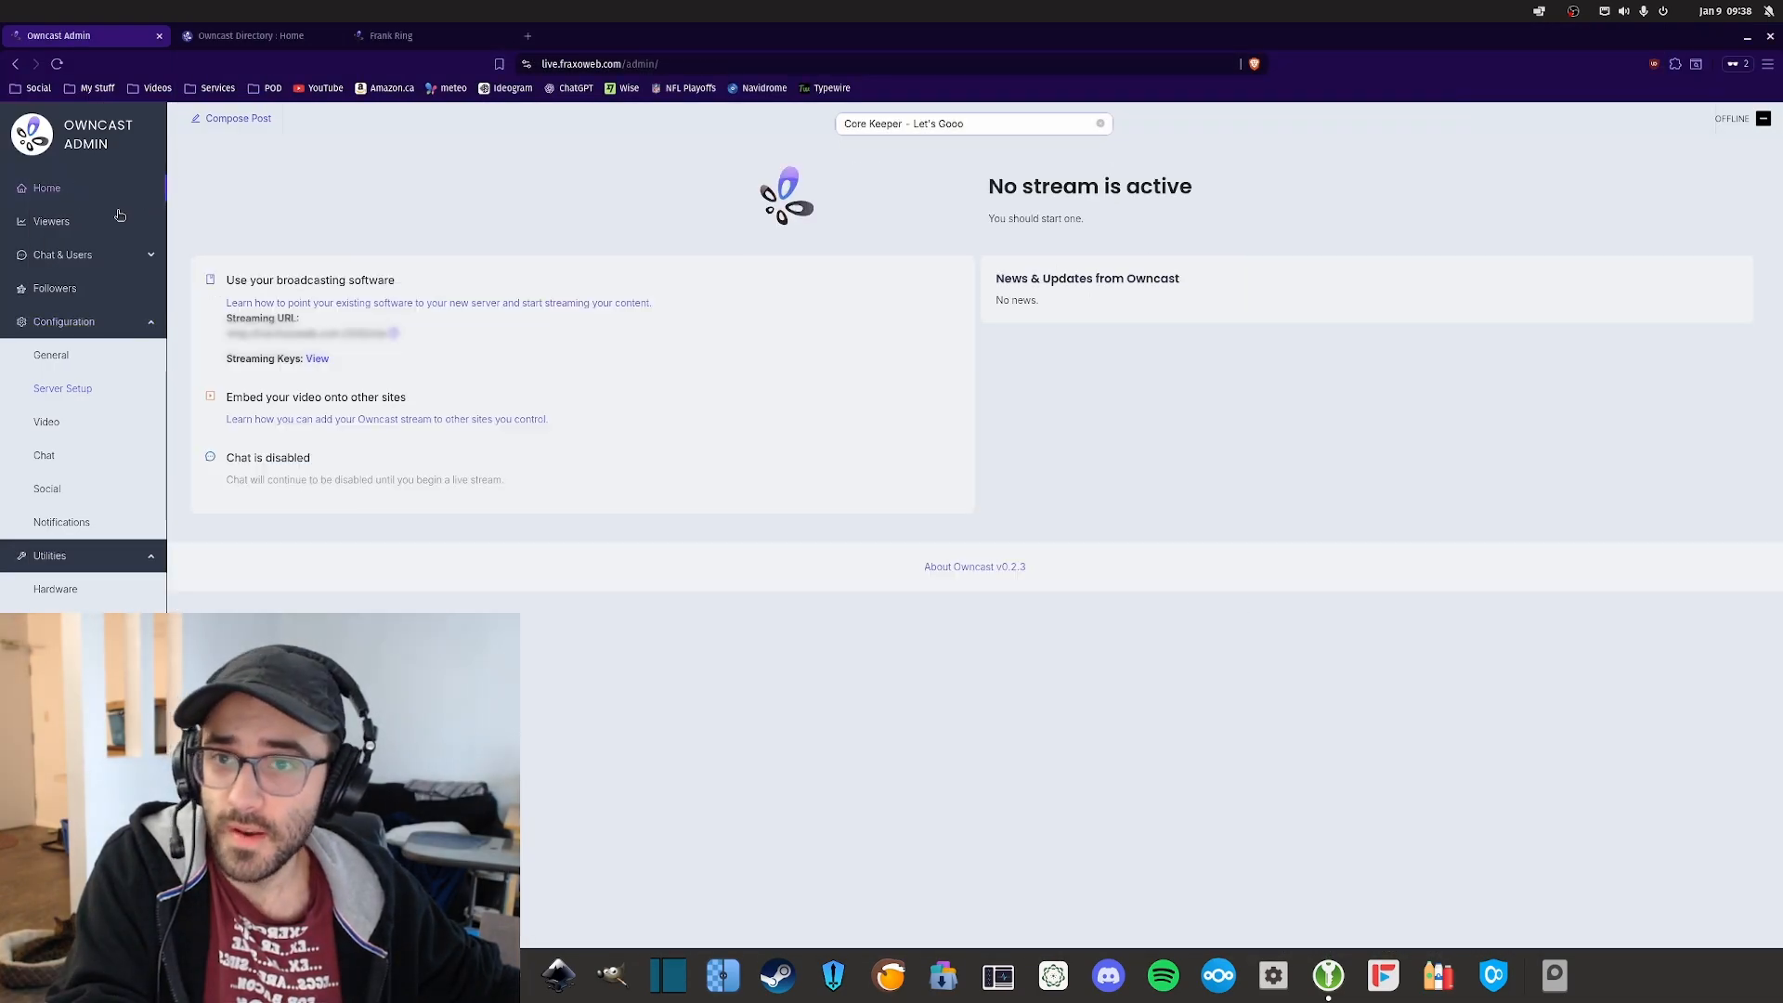
click(56, 64)
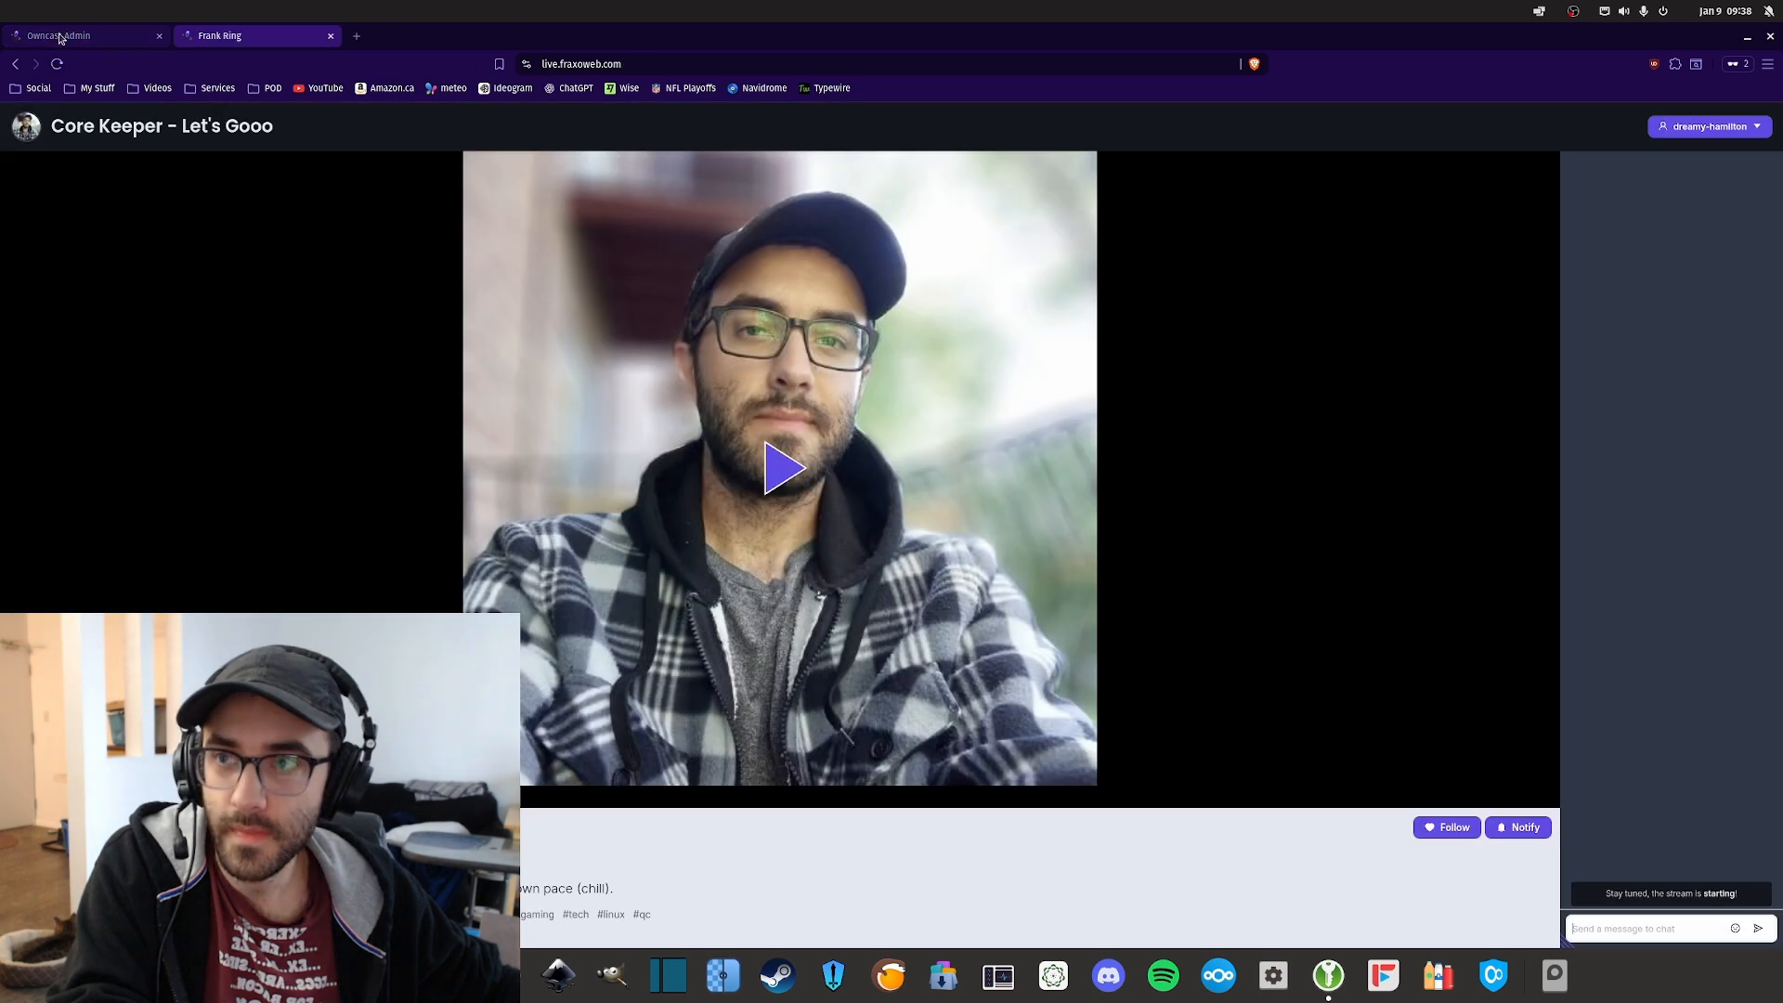
Step: Play the live stream and post 'dasdasdasdadasdvashjdv 231d' in its chat
click(785, 471)
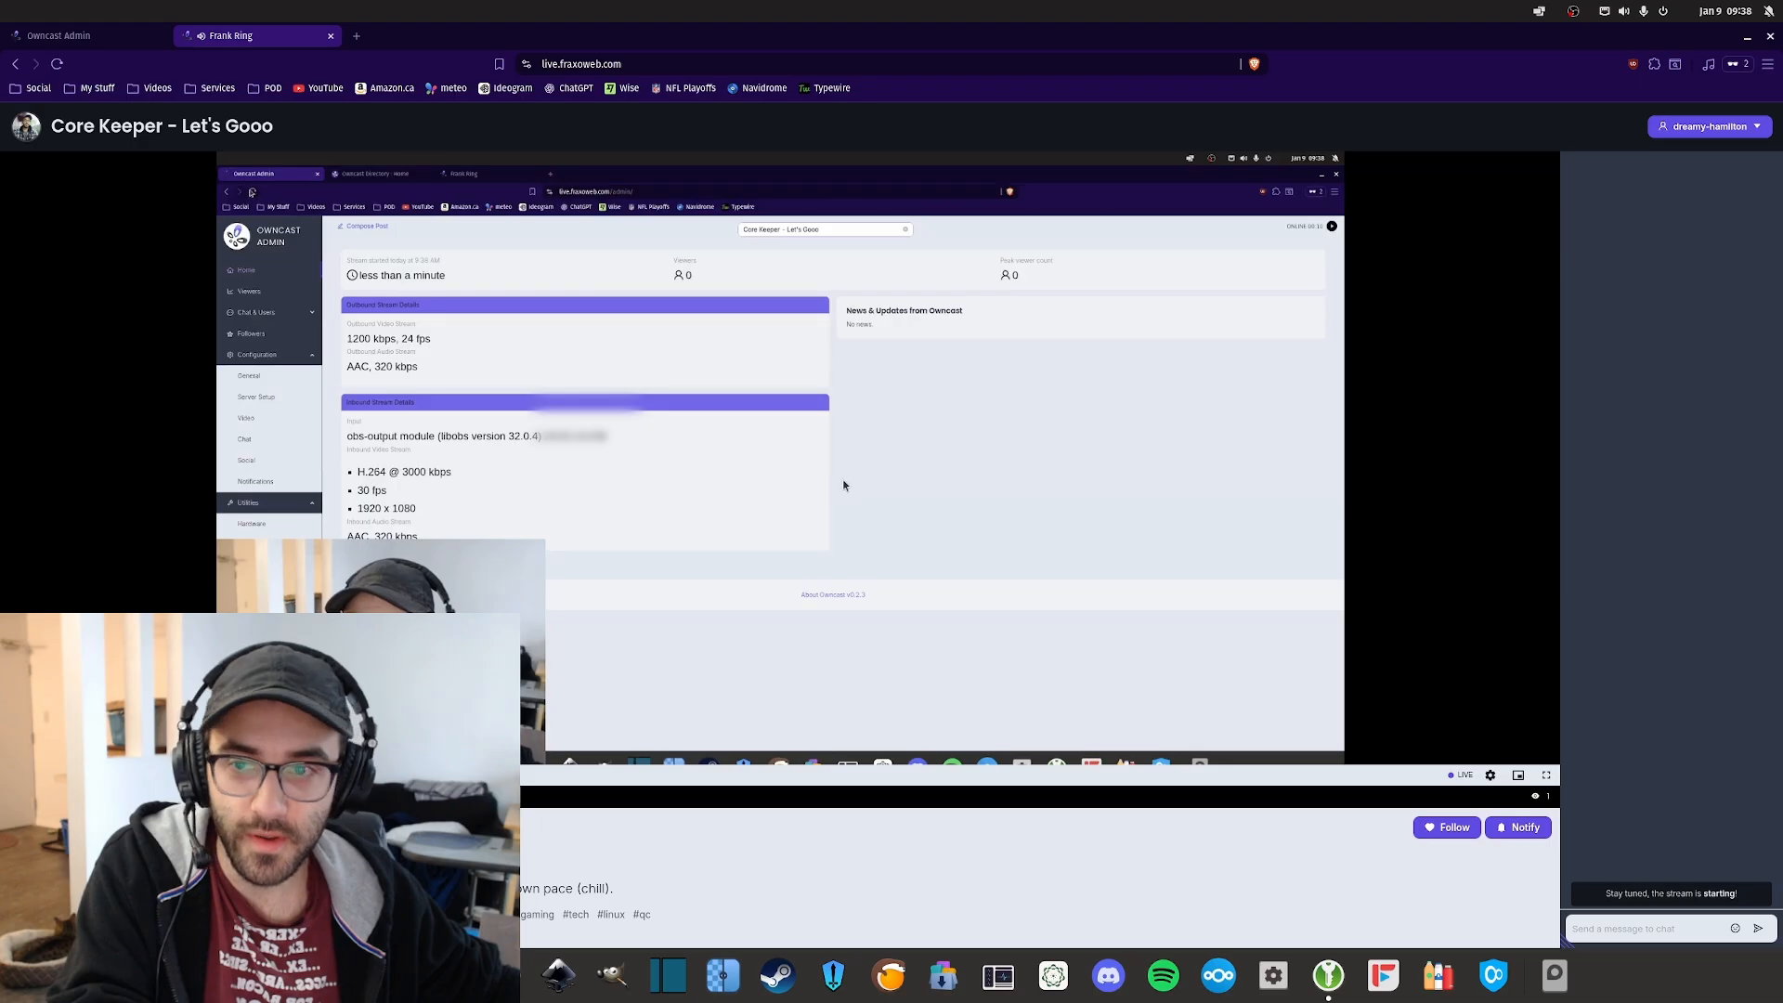
scroll(944, 464, down, 2)
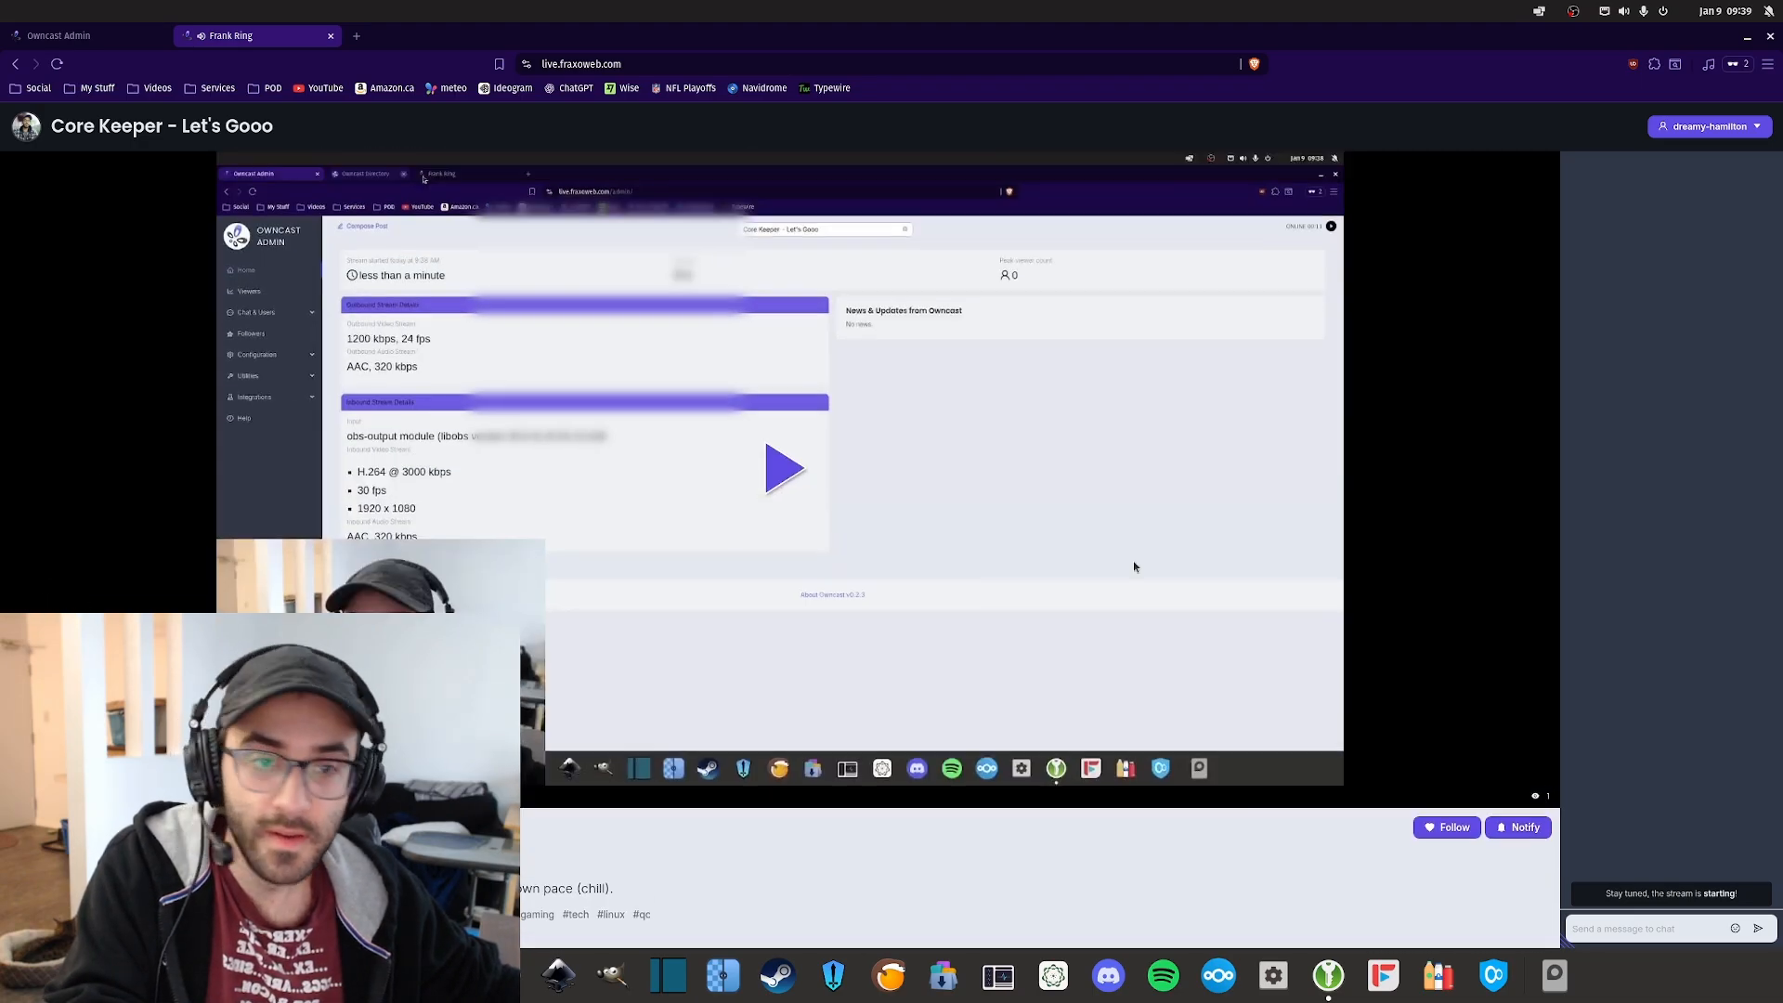
scroll(835, 501, up, 2)
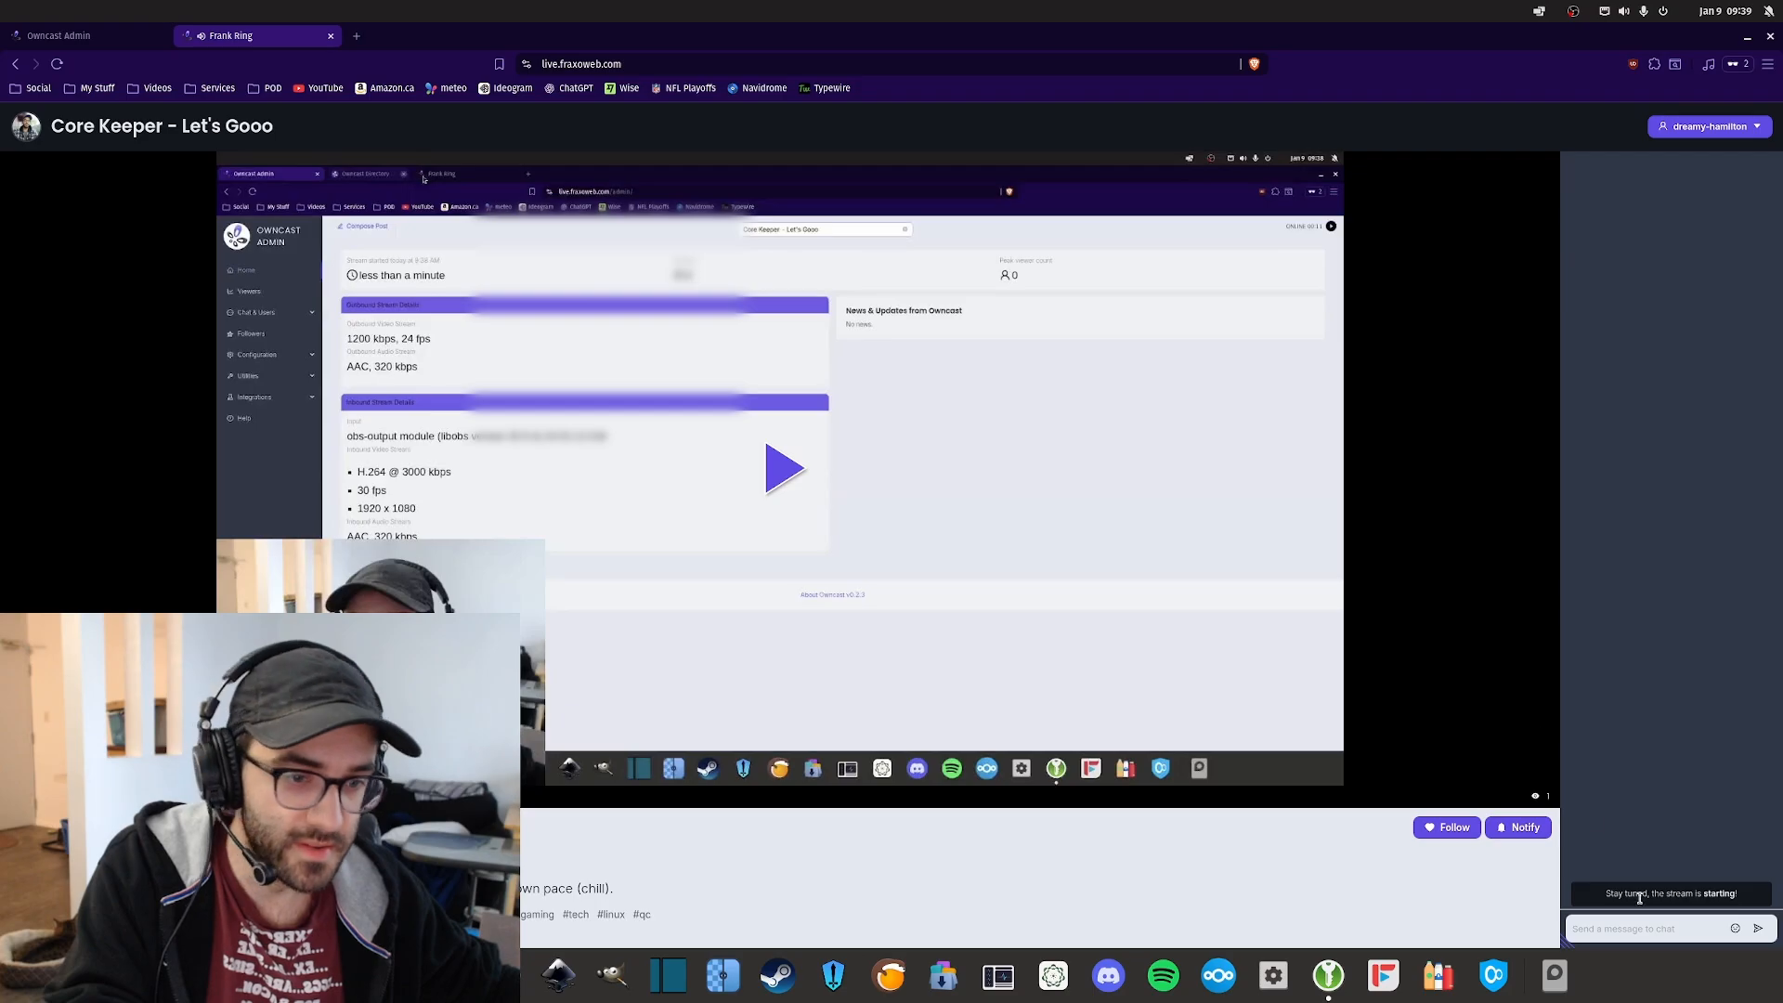
click(1656, 936)
text(dasdasdasdadas)
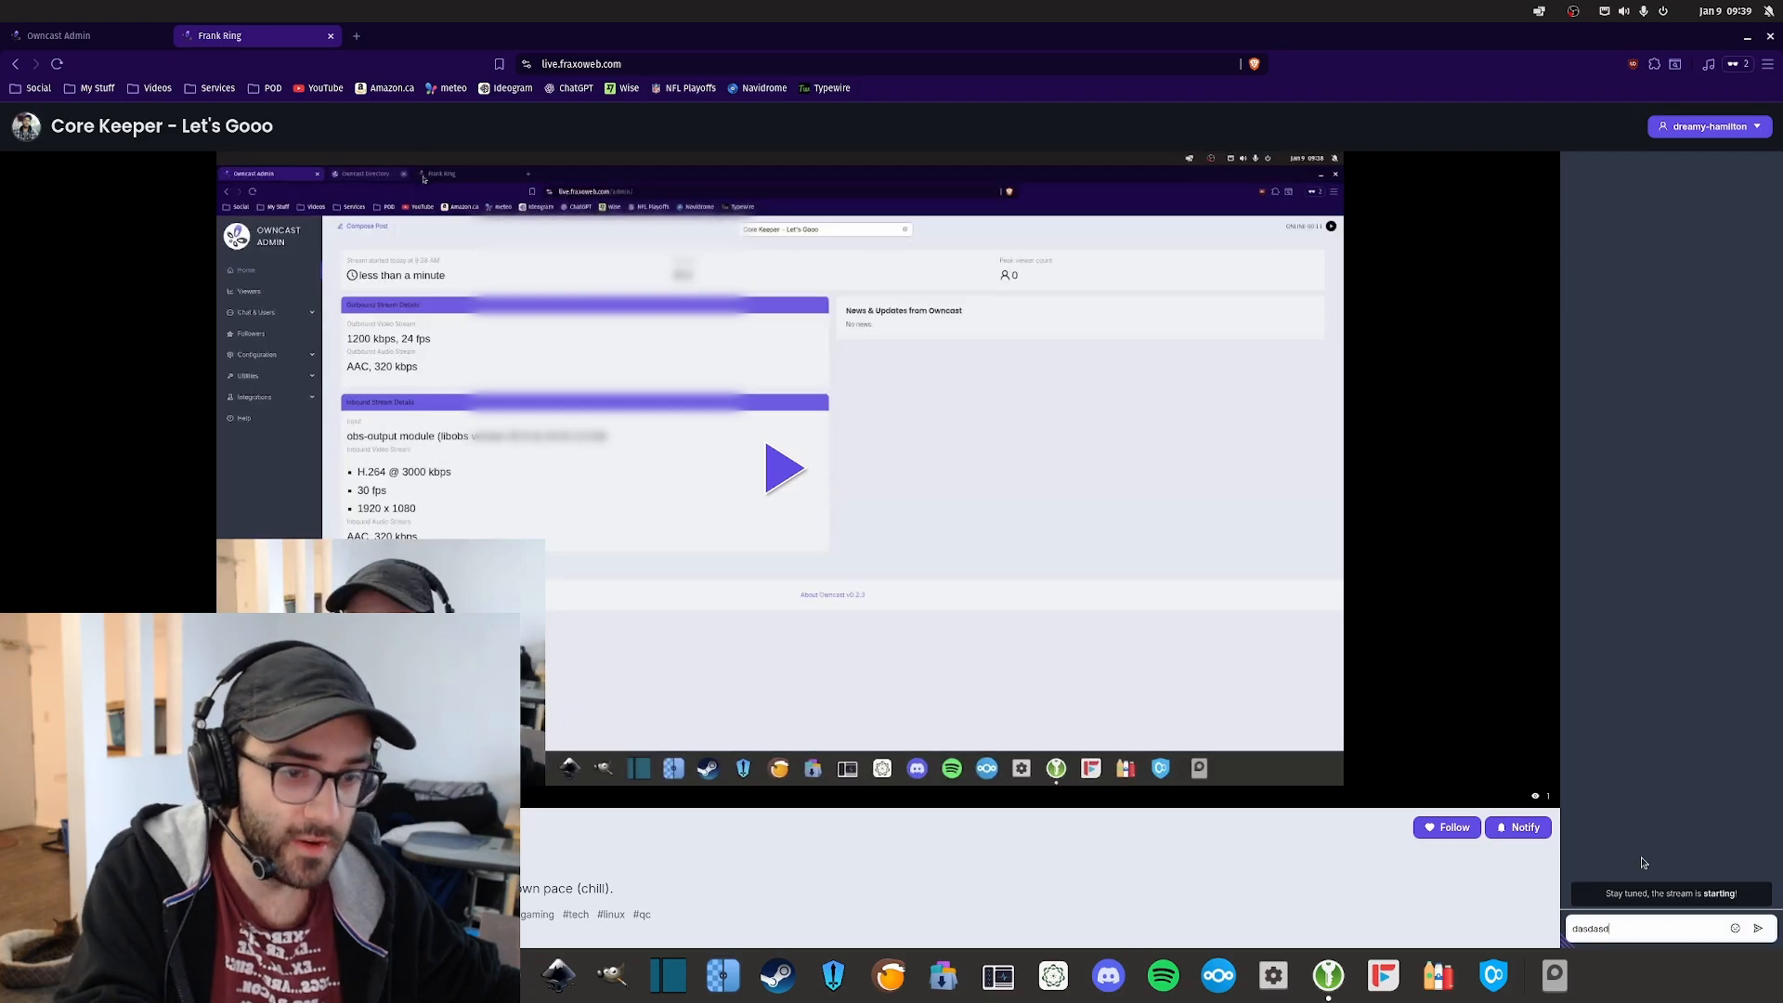
text(dvashjdv 231d)
key(Return)
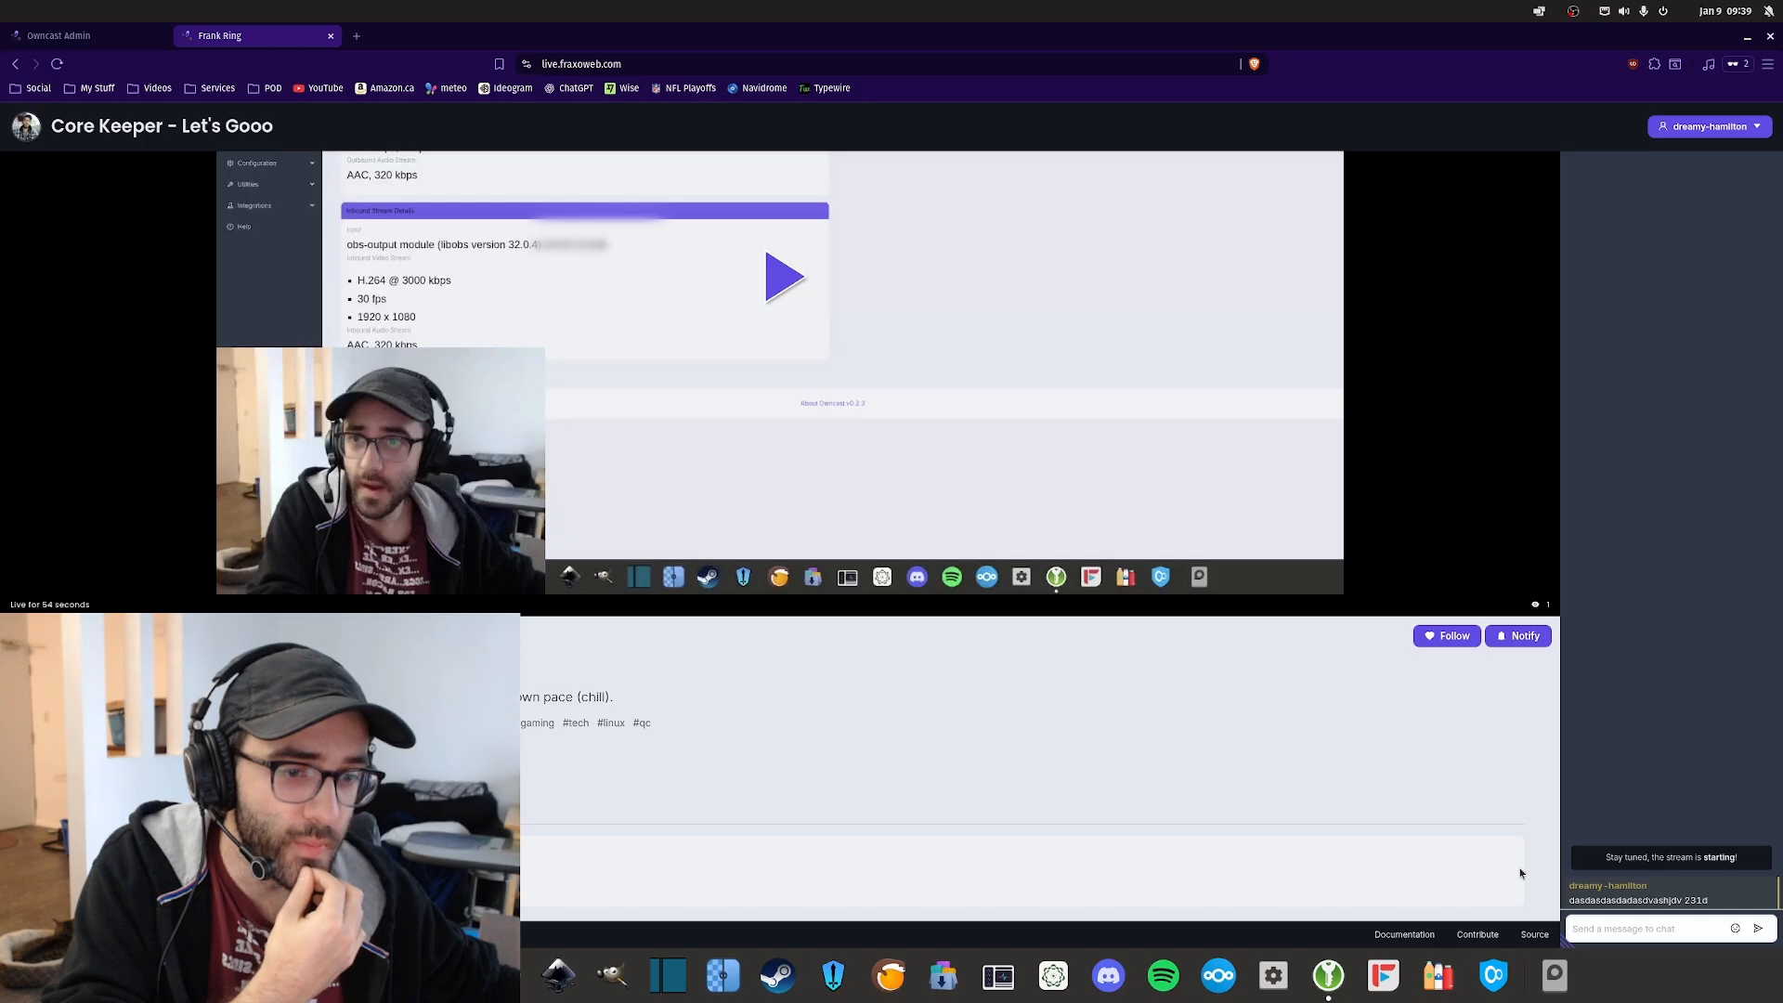
Step: Check the chat user's account options, then return to the admin dashboard
click(1713, 126)
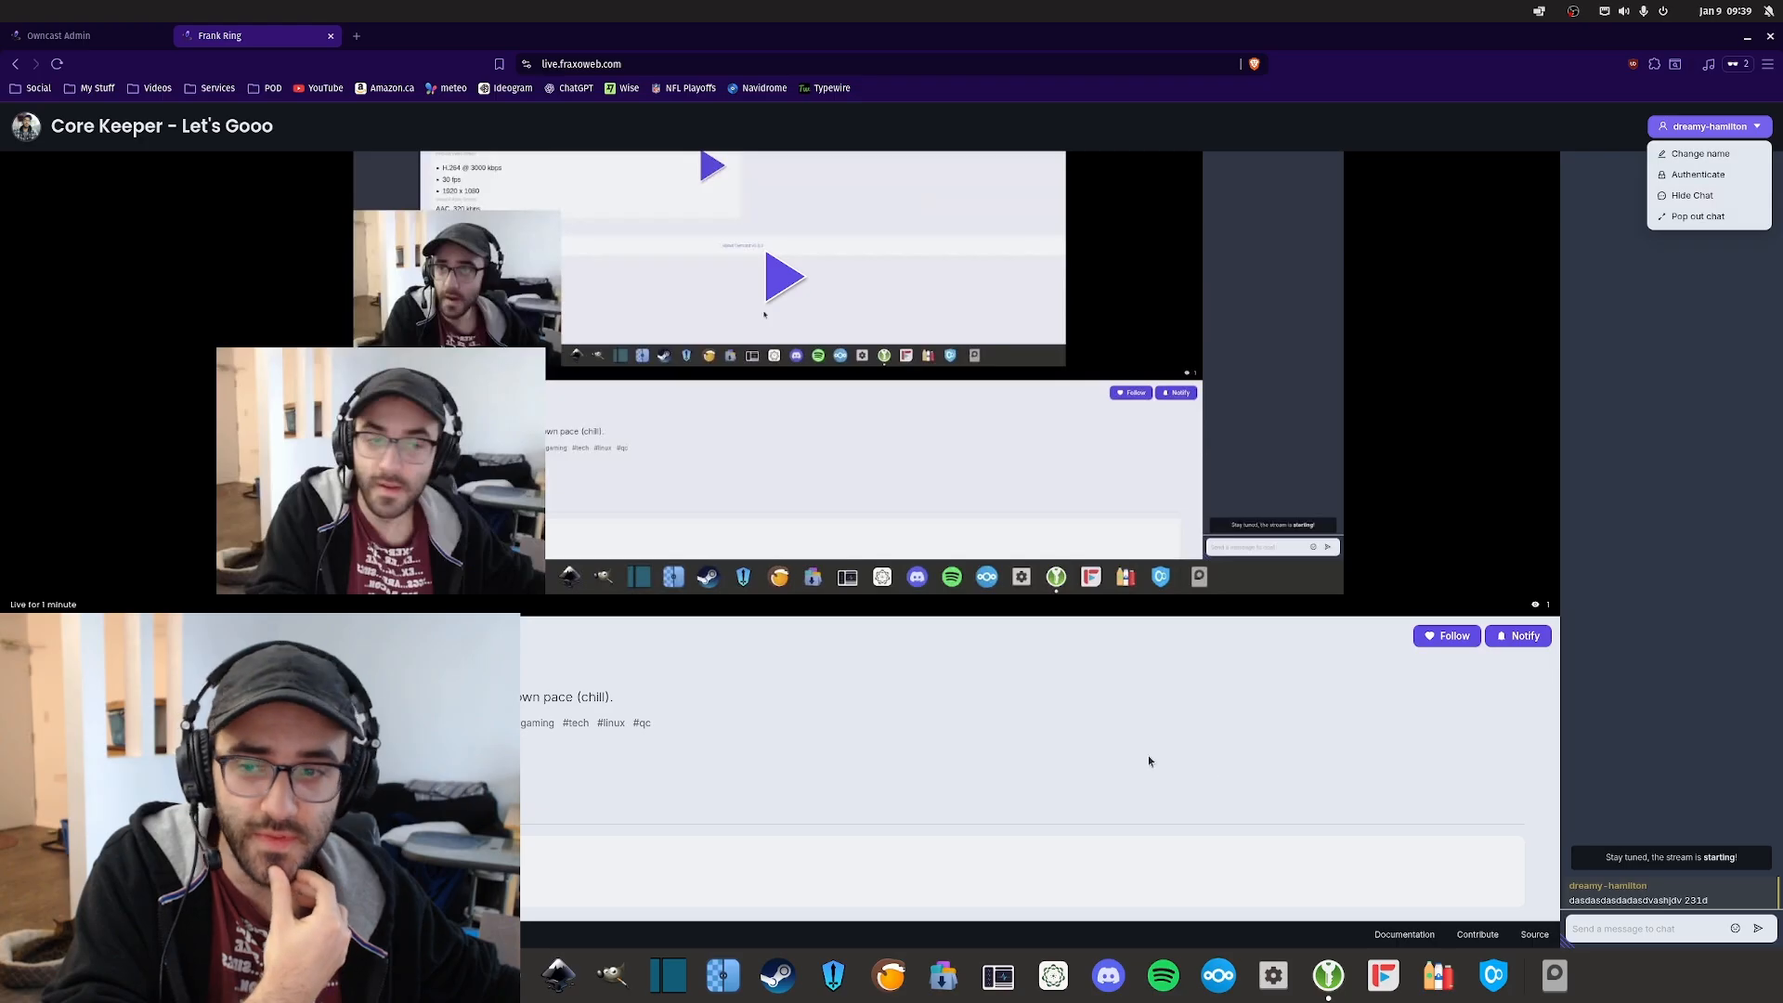
click(1041, 707)
click(91, 37)
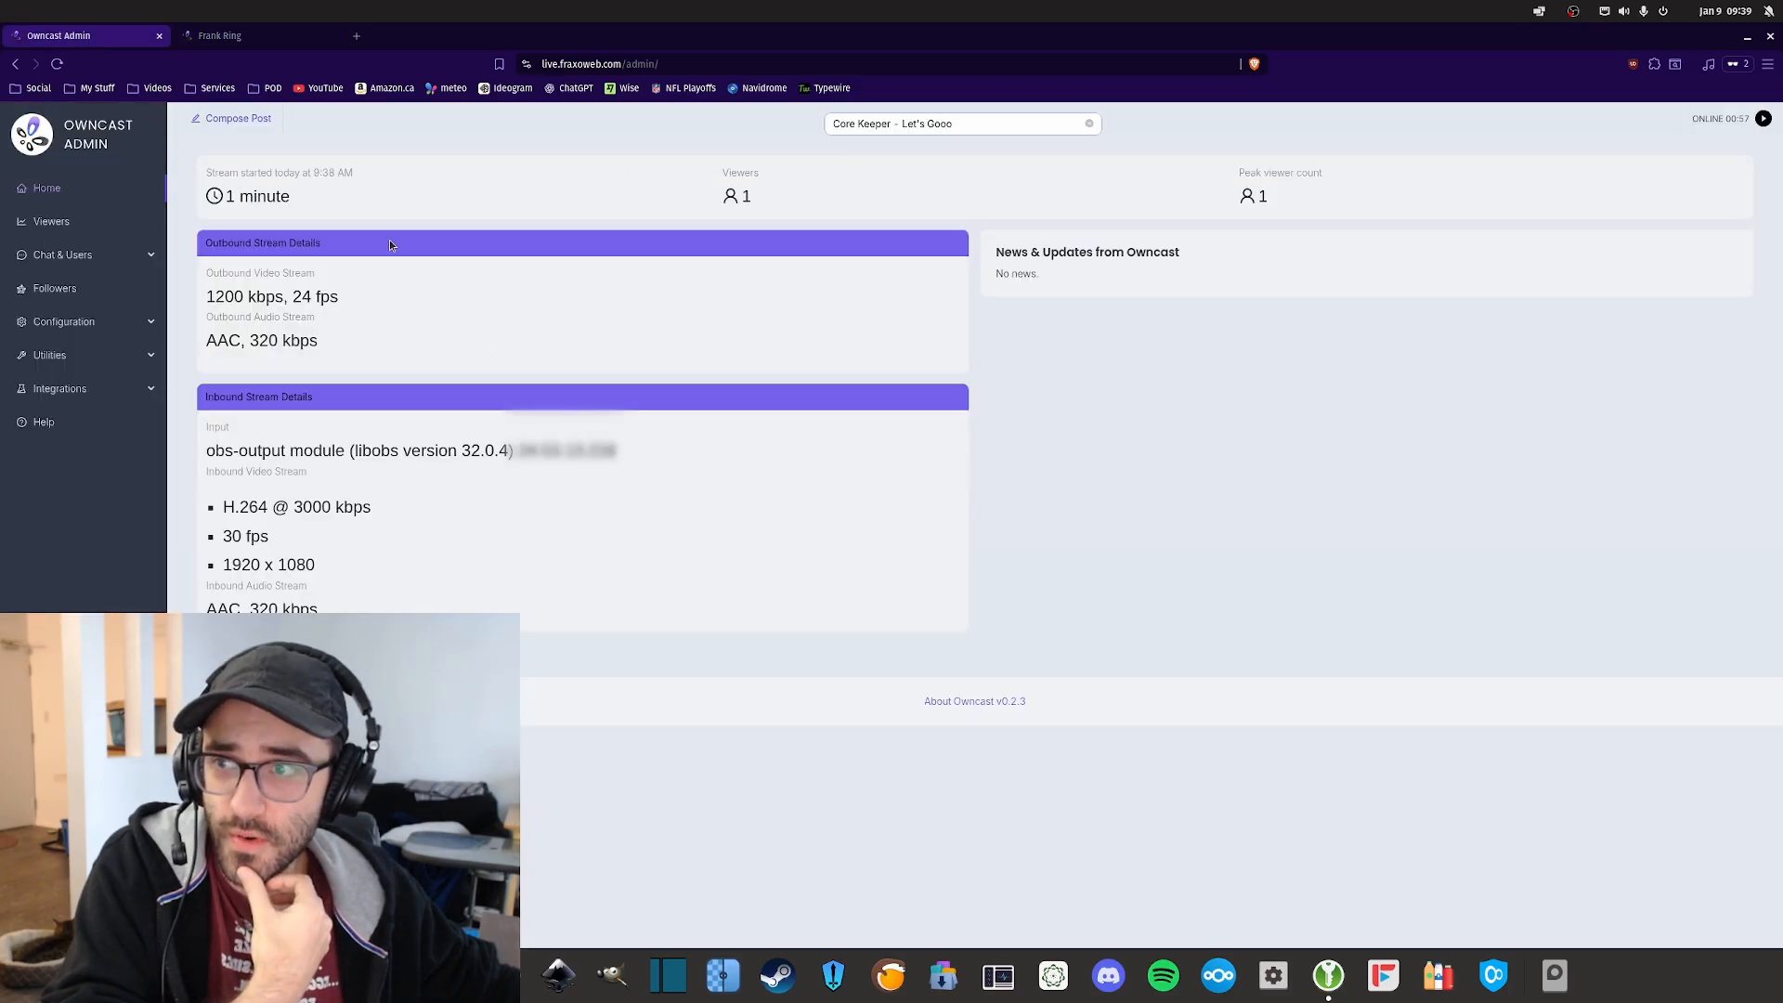
Step: Find the test message and its sender in Chat & Users Messages, then view the Users list
click(65, 254)
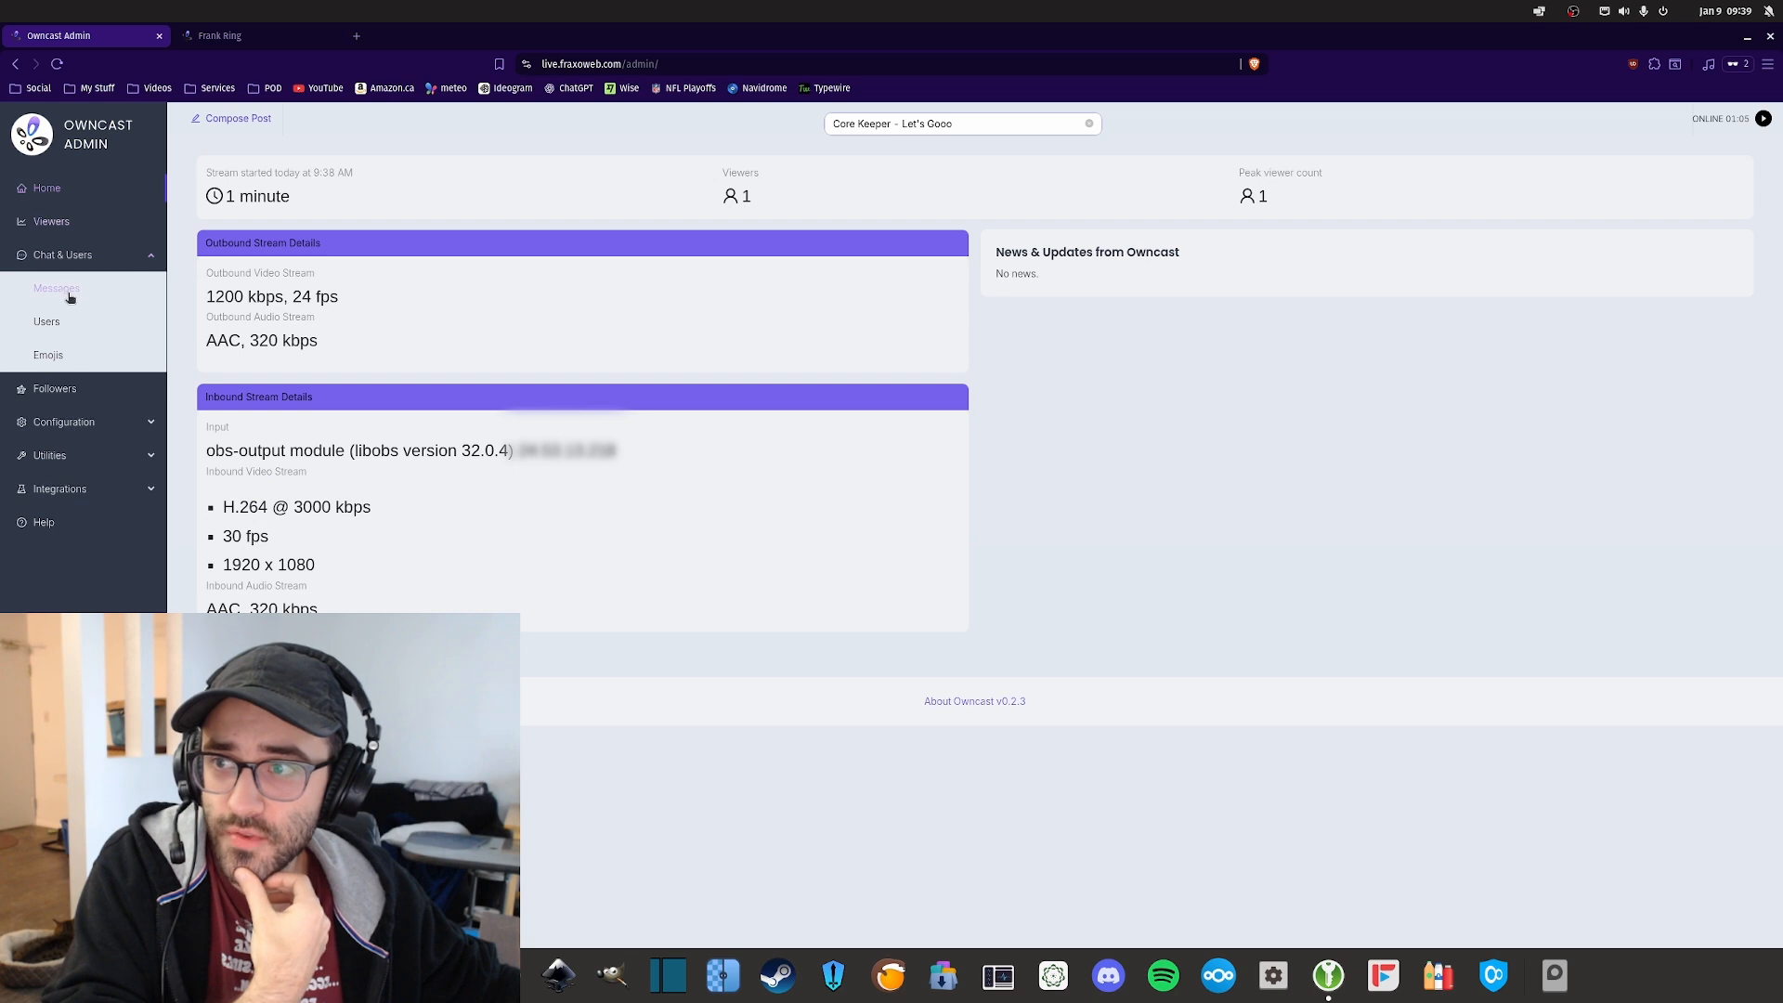
click(97, 291)
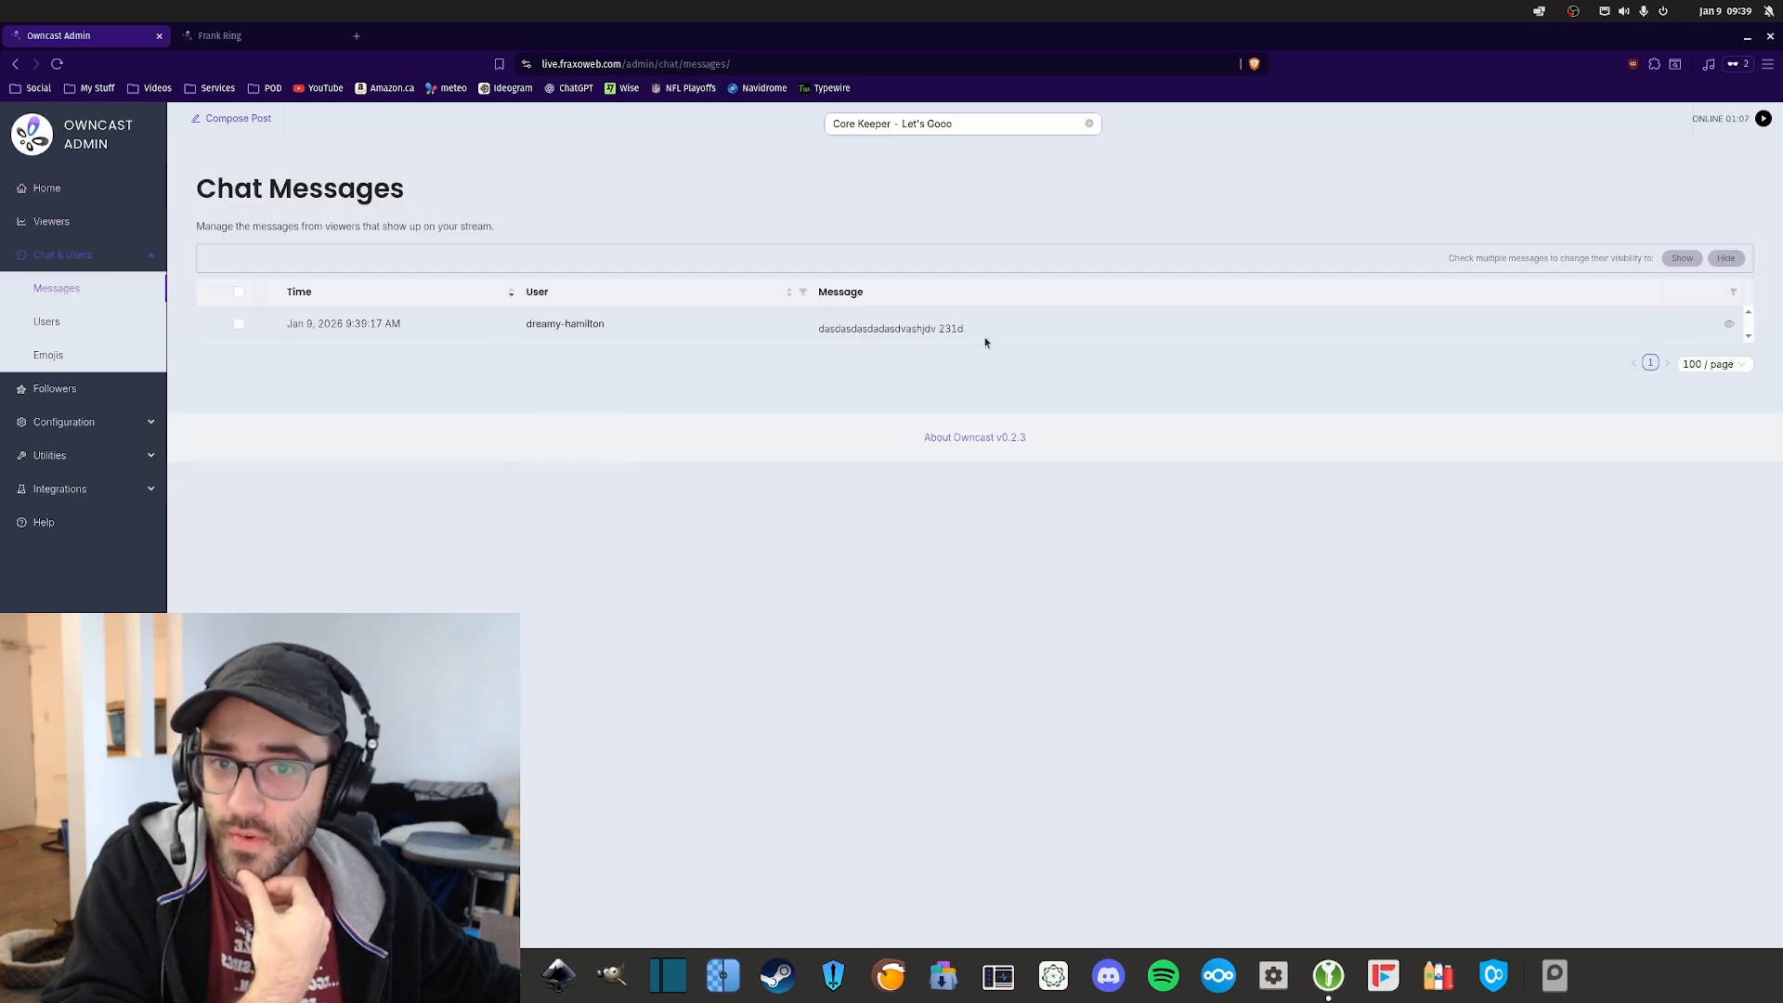
drag(614, 333, 523, 331)
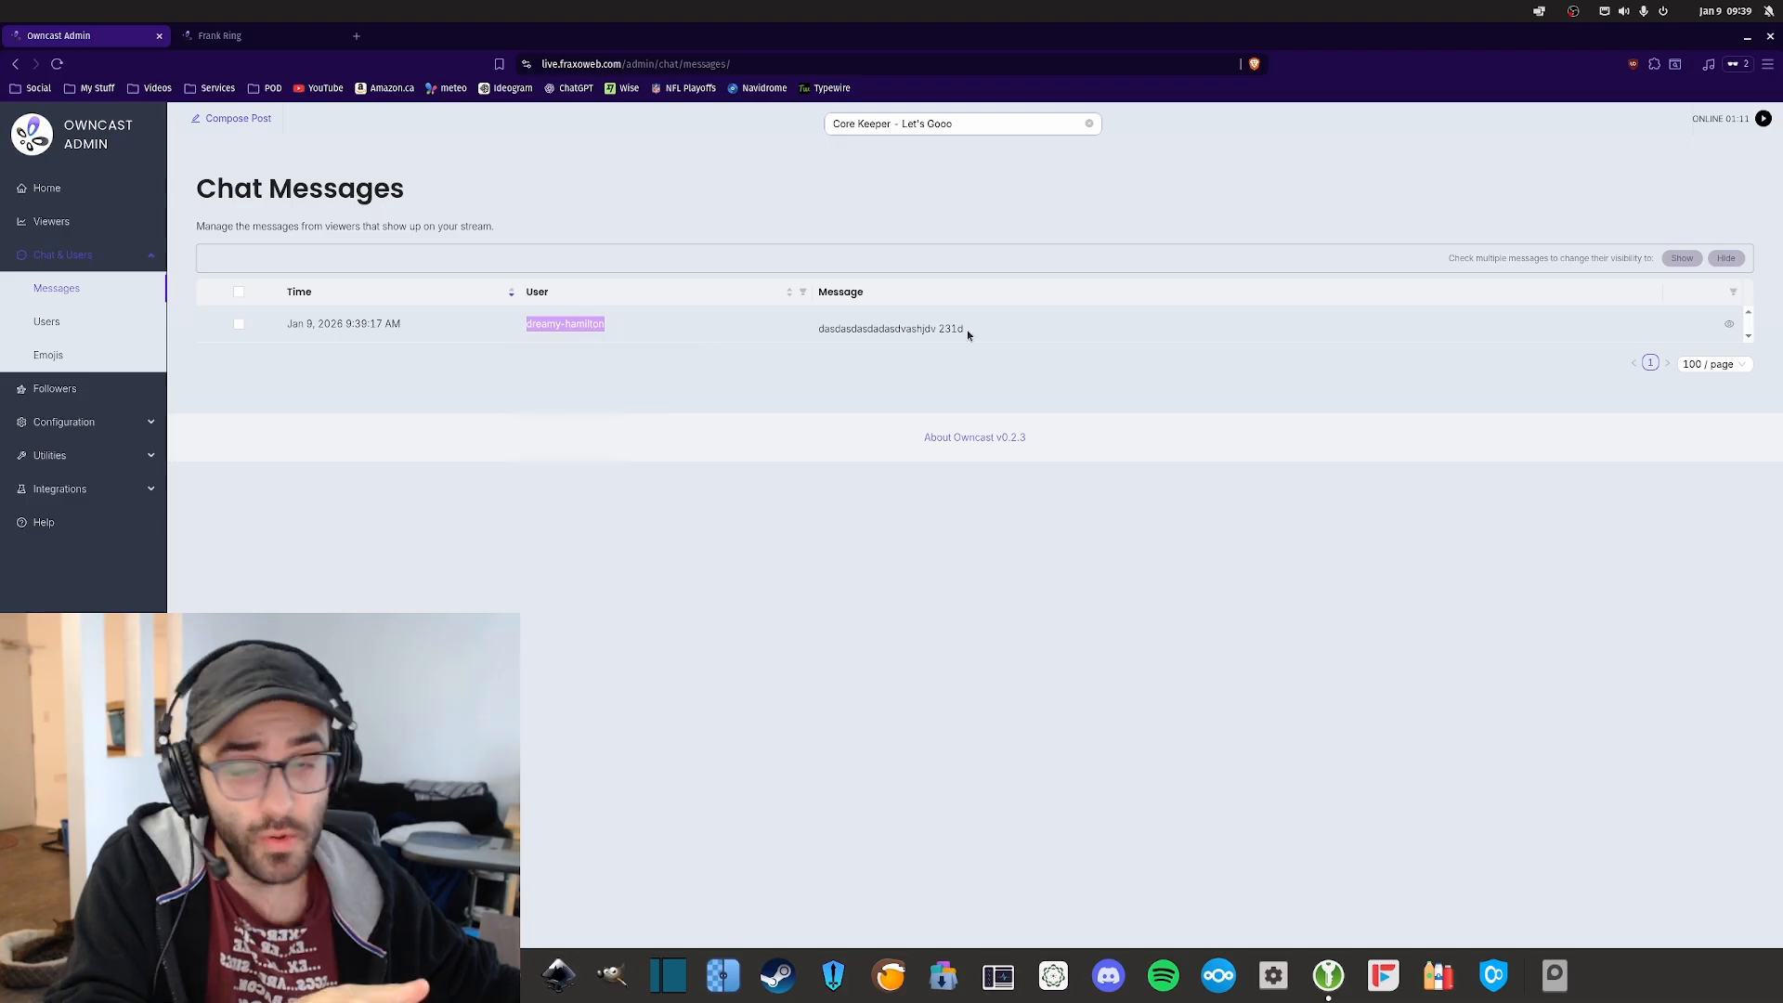
drag(966, 328, 818, 327)
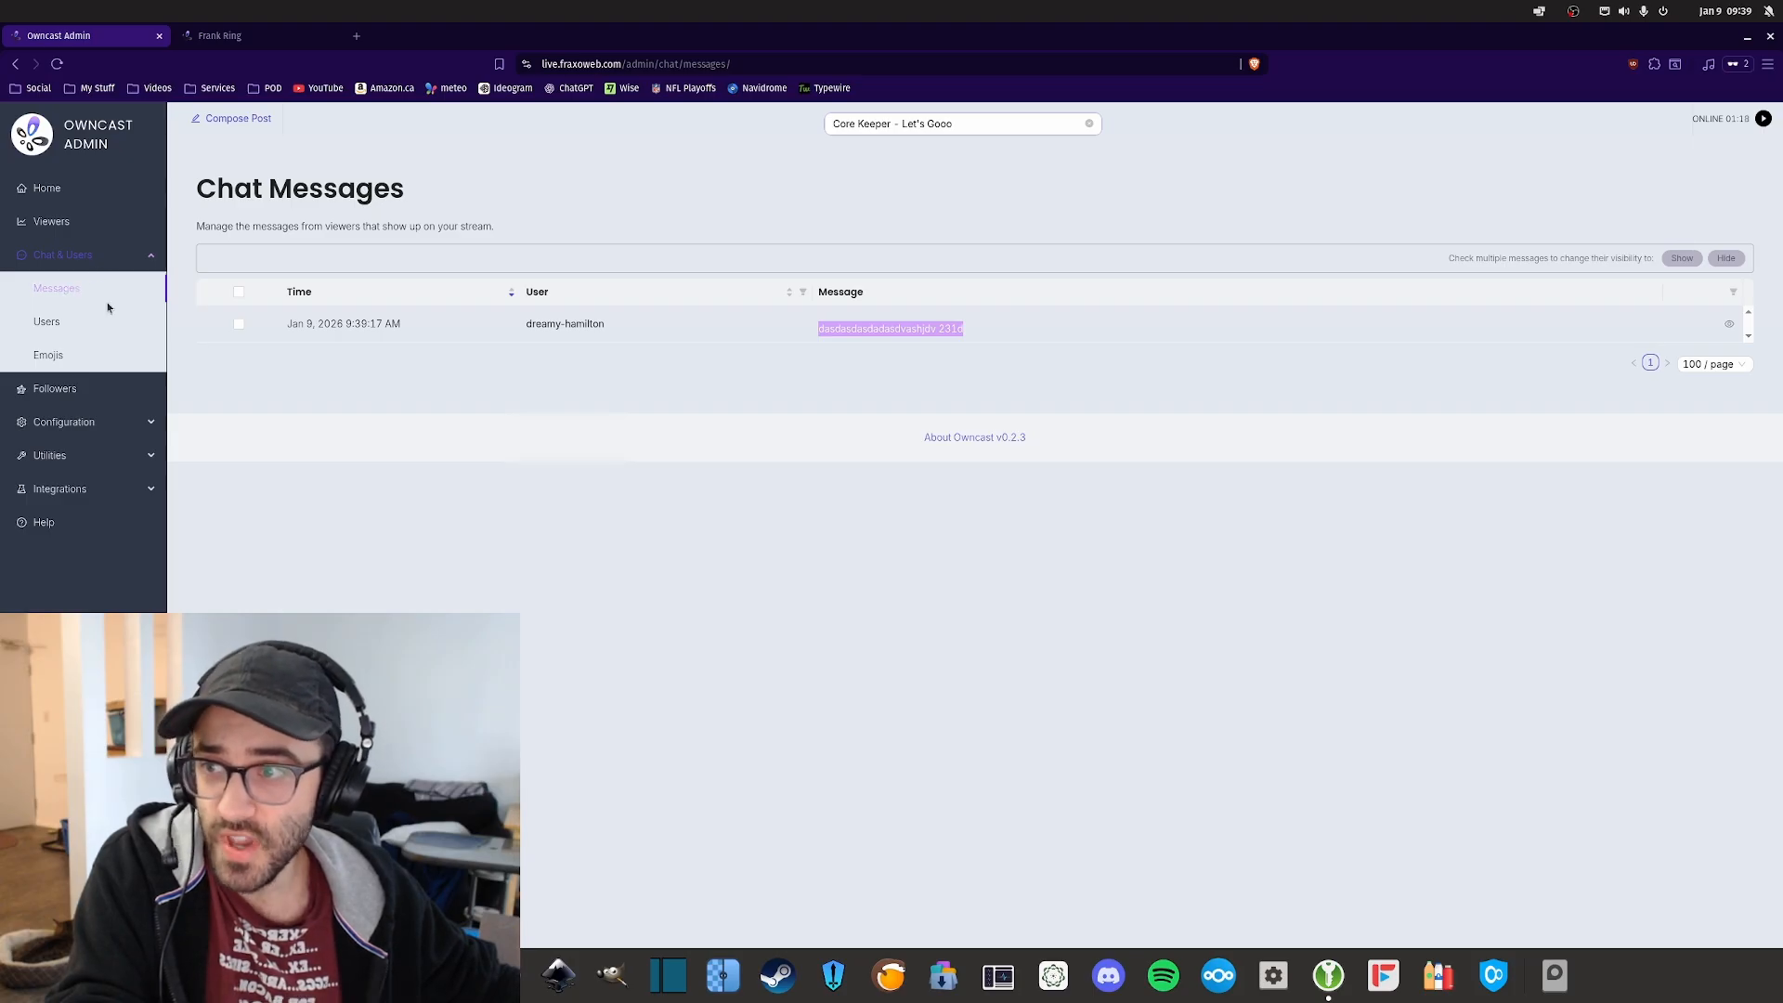
click(61, 324)
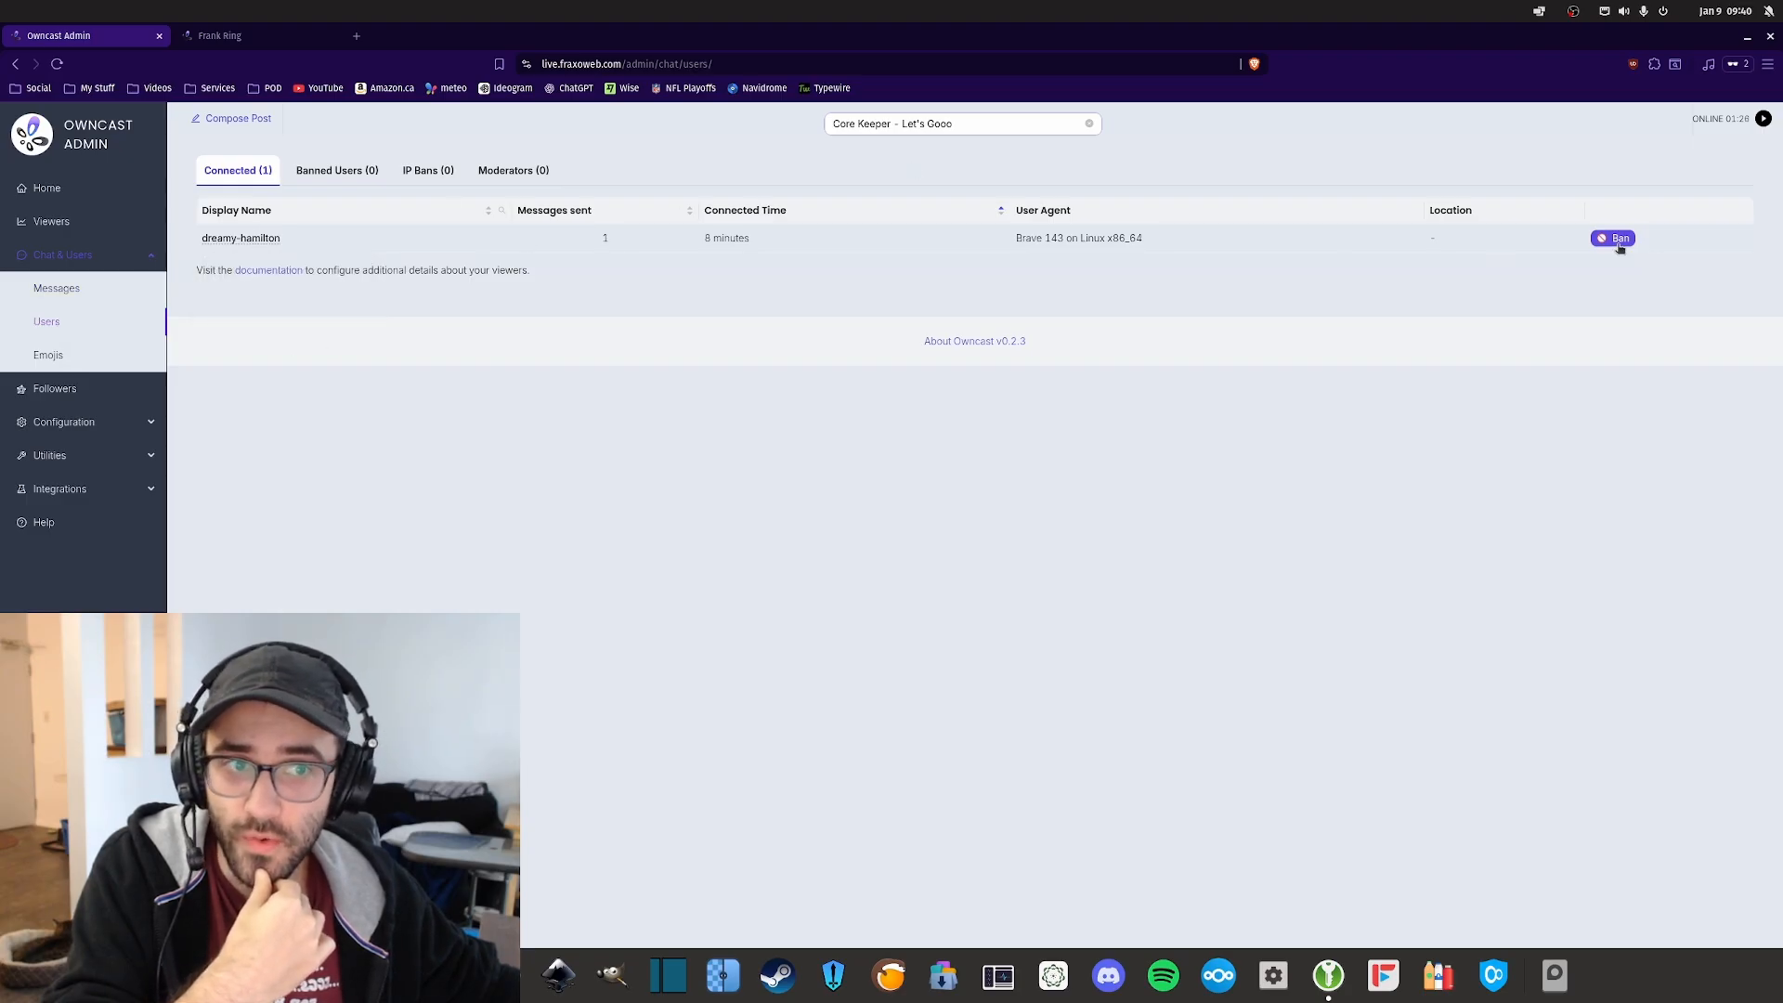
mouse_move(247, 245)
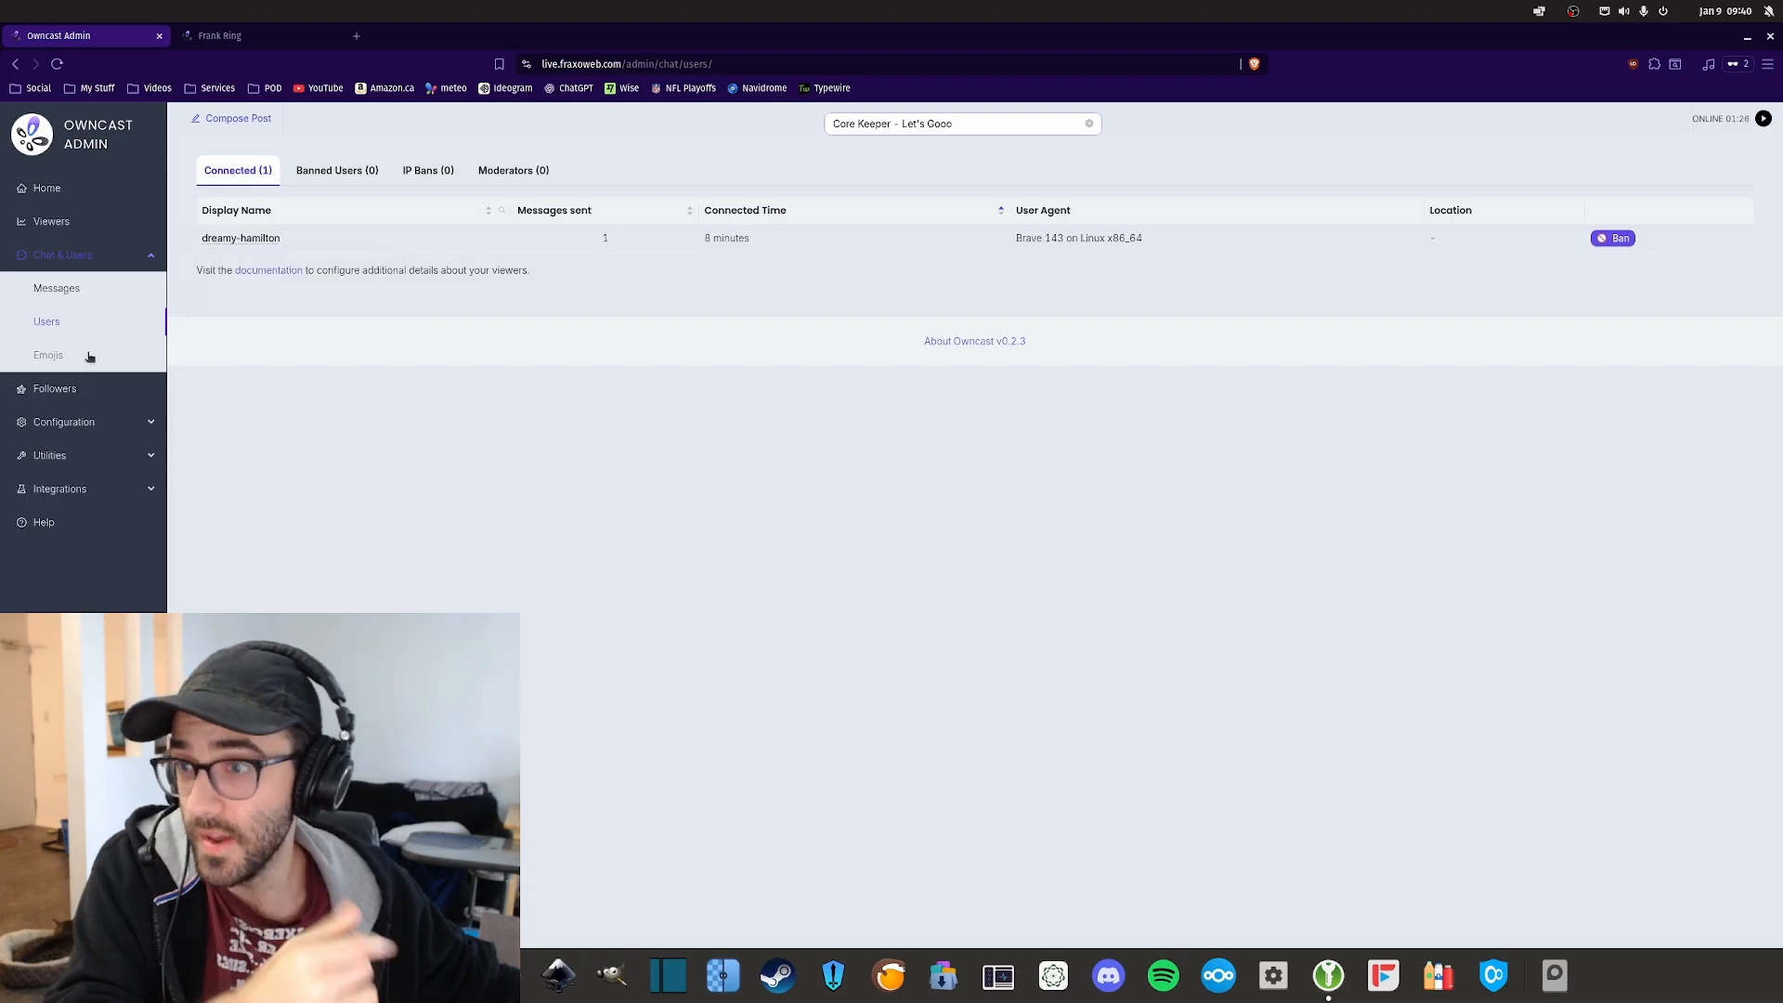
Step: Close the live stream tab and return to the admin Home dashboard
click(256, 40)
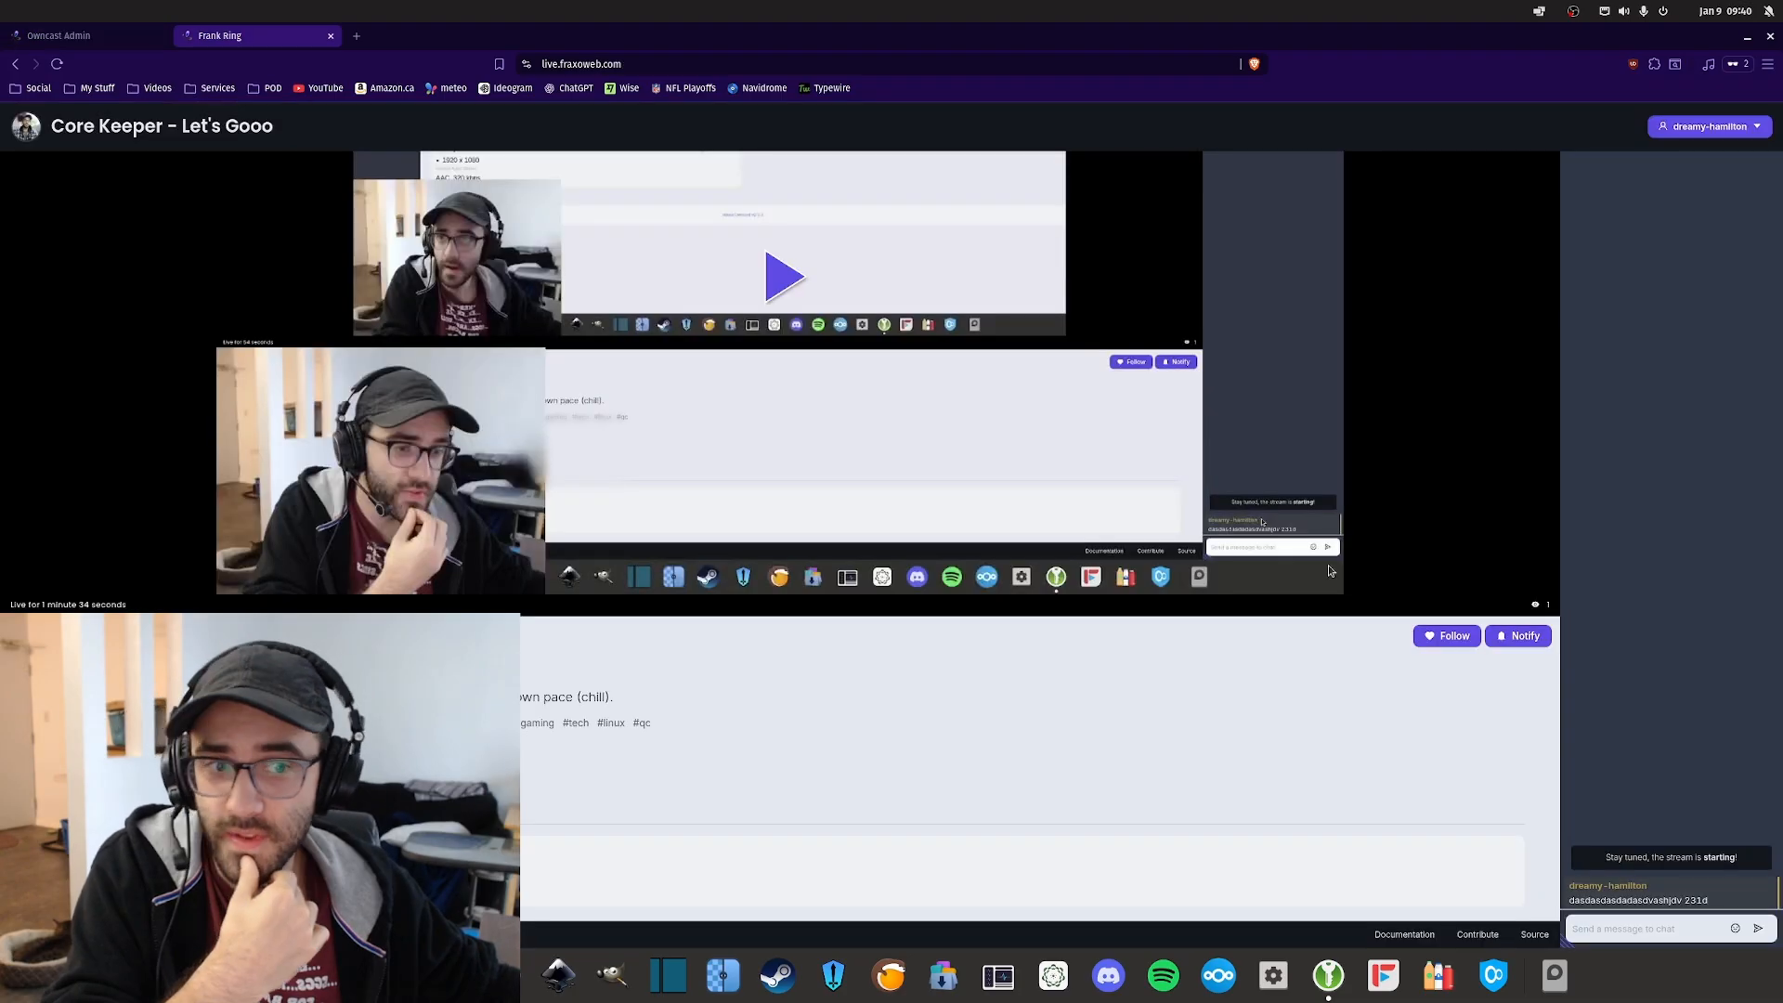
click(84, 35)
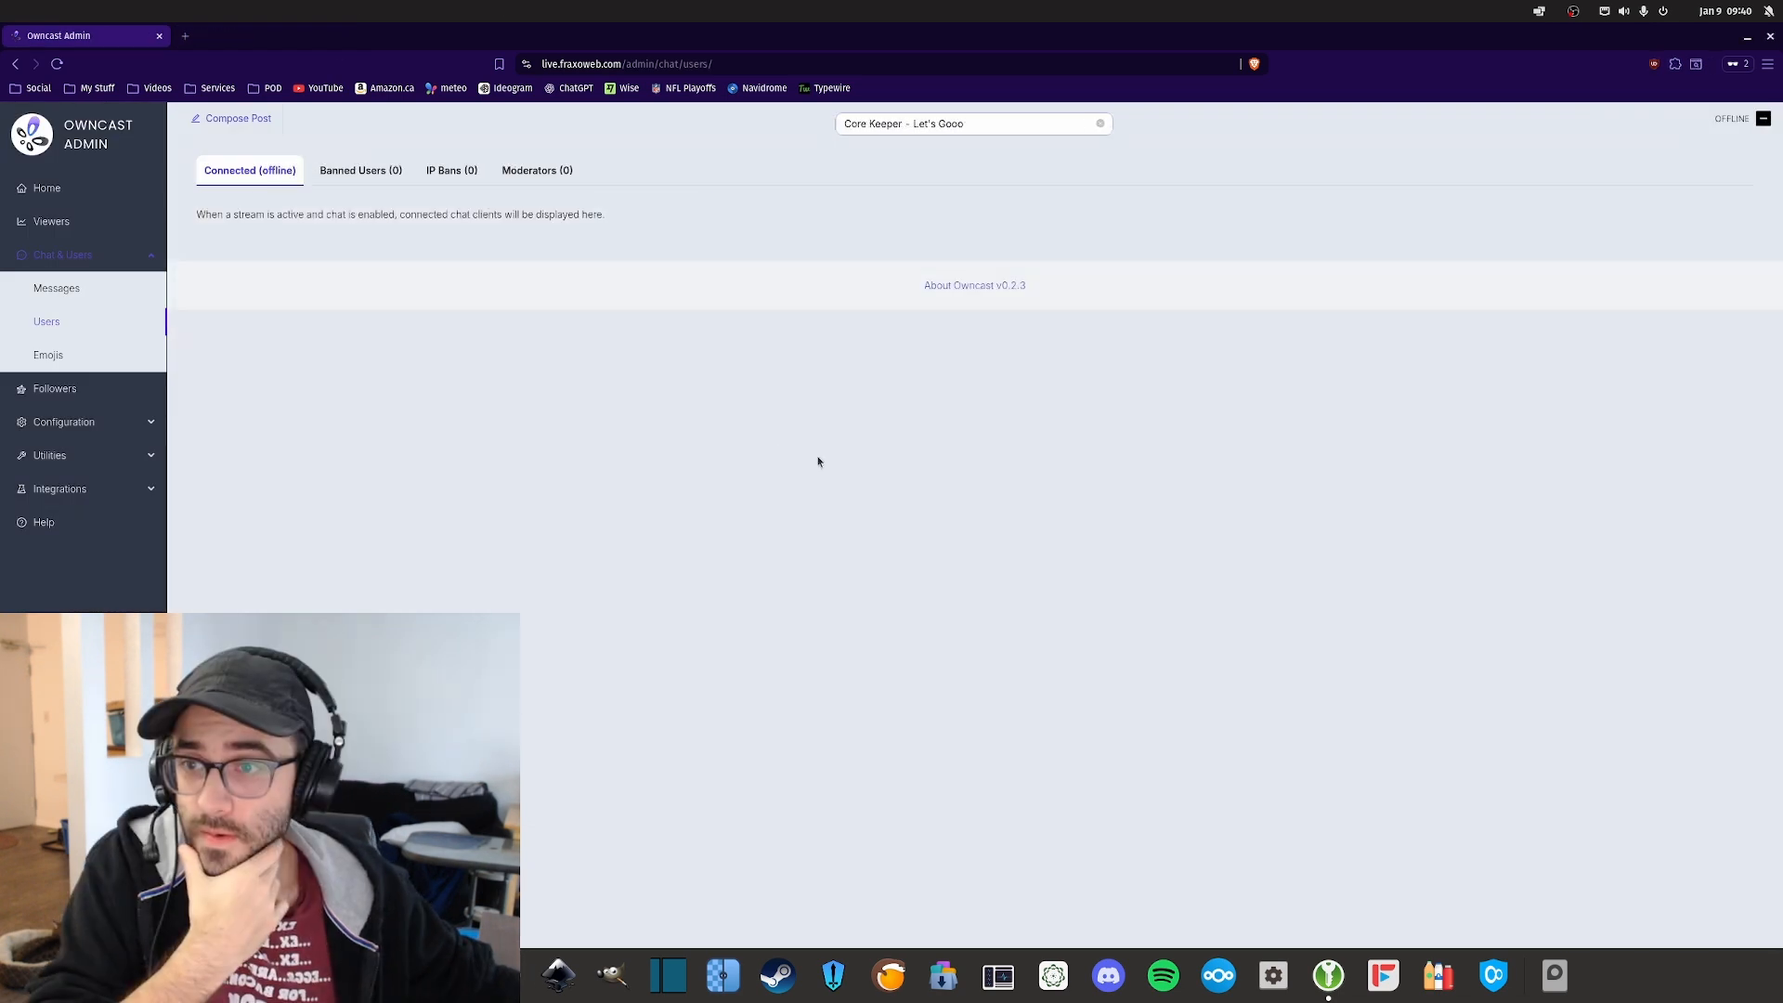
click(45, 189)
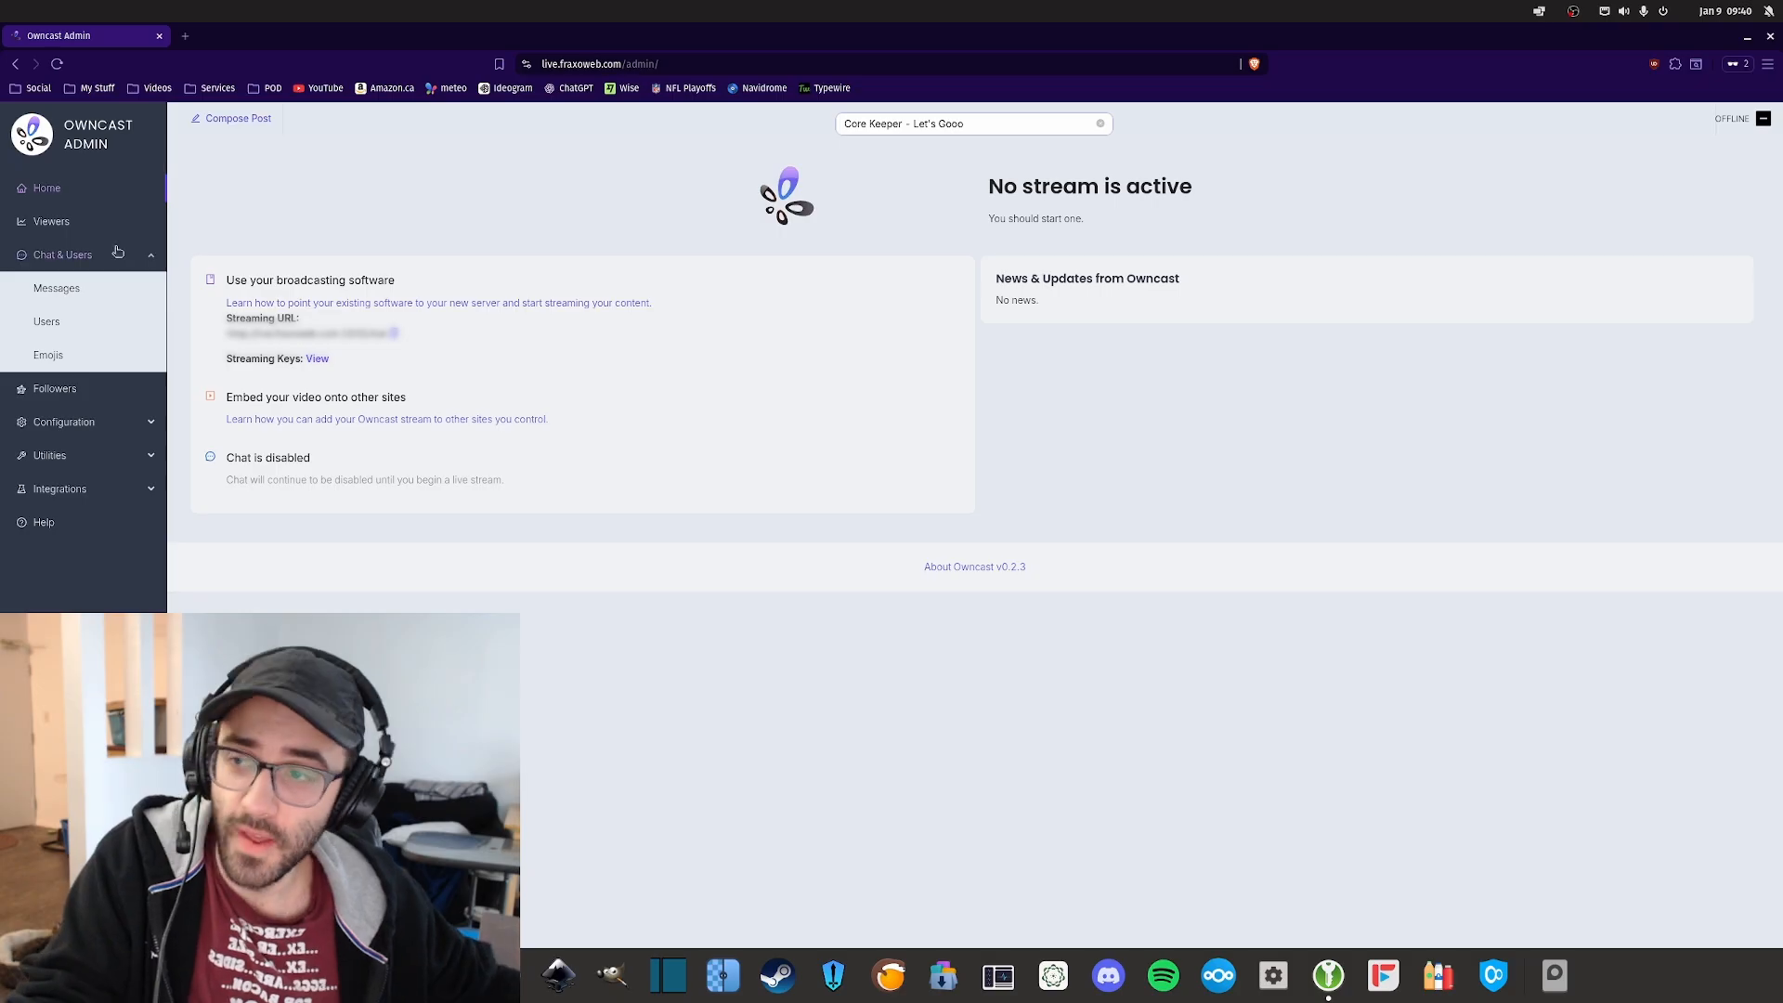
Step: Toggle the Chat & Users section, revisit Home, then open the Configuration Followers page
click(151, 257)
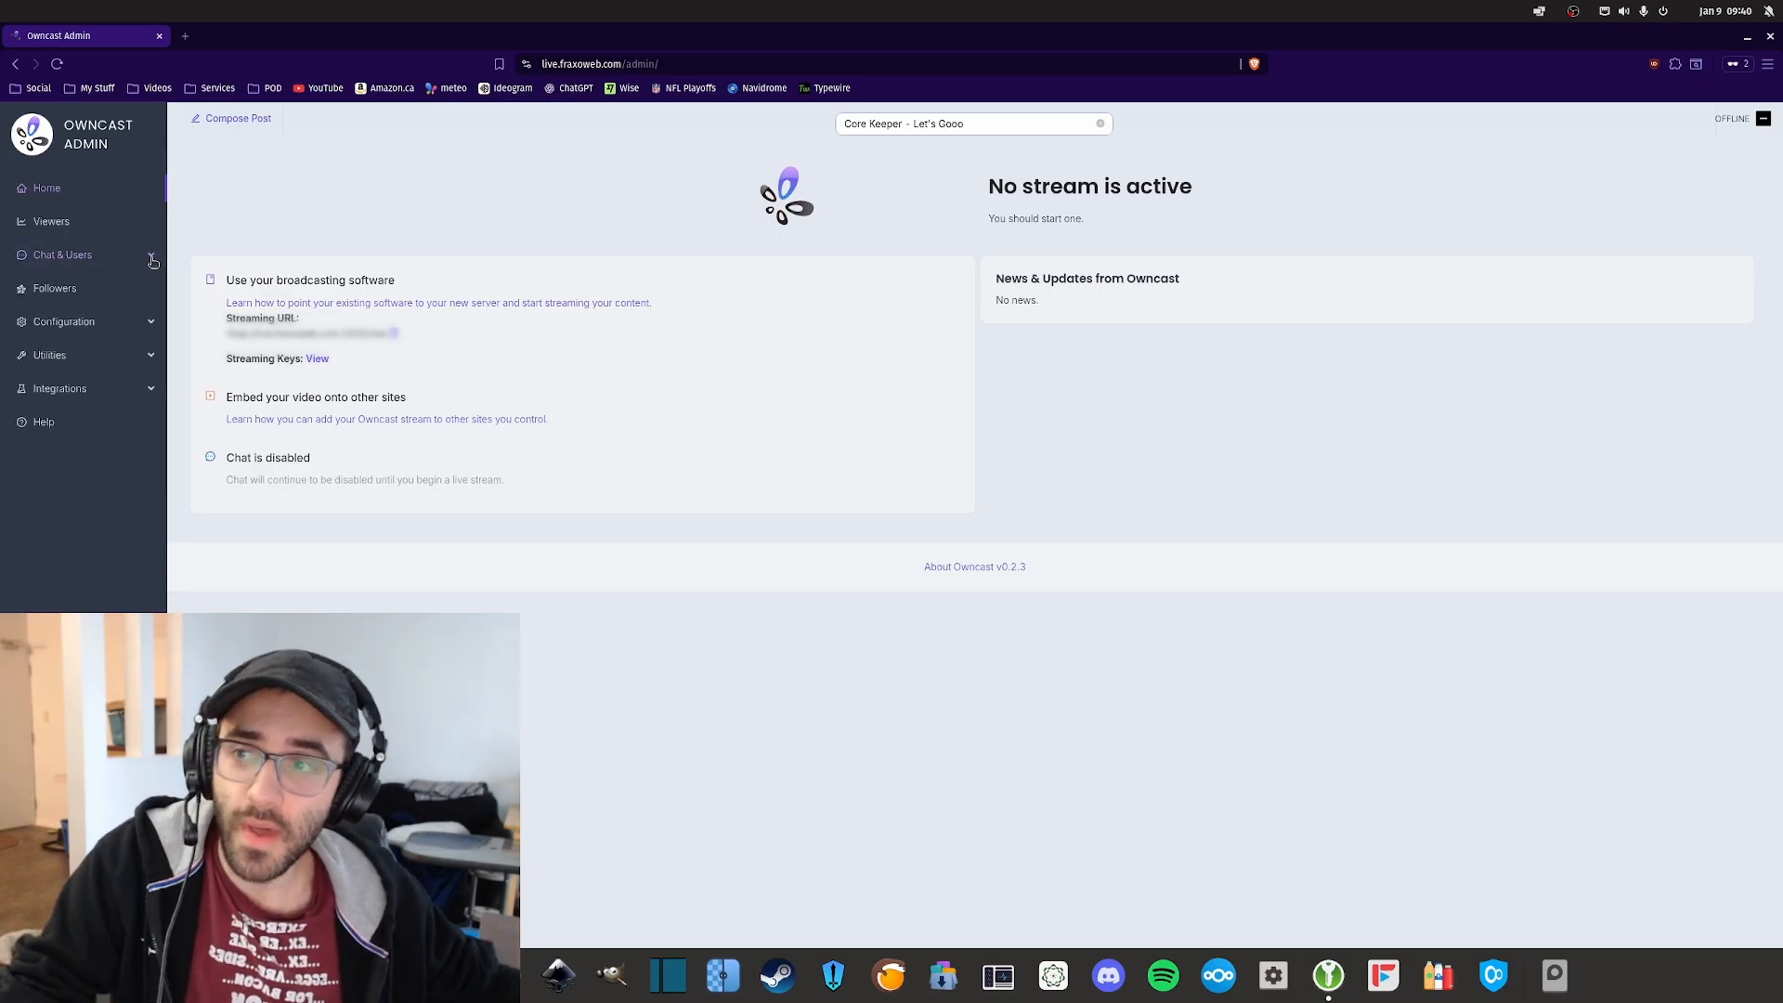
click(151, 255)
click(57, 222)
click(59, 187)
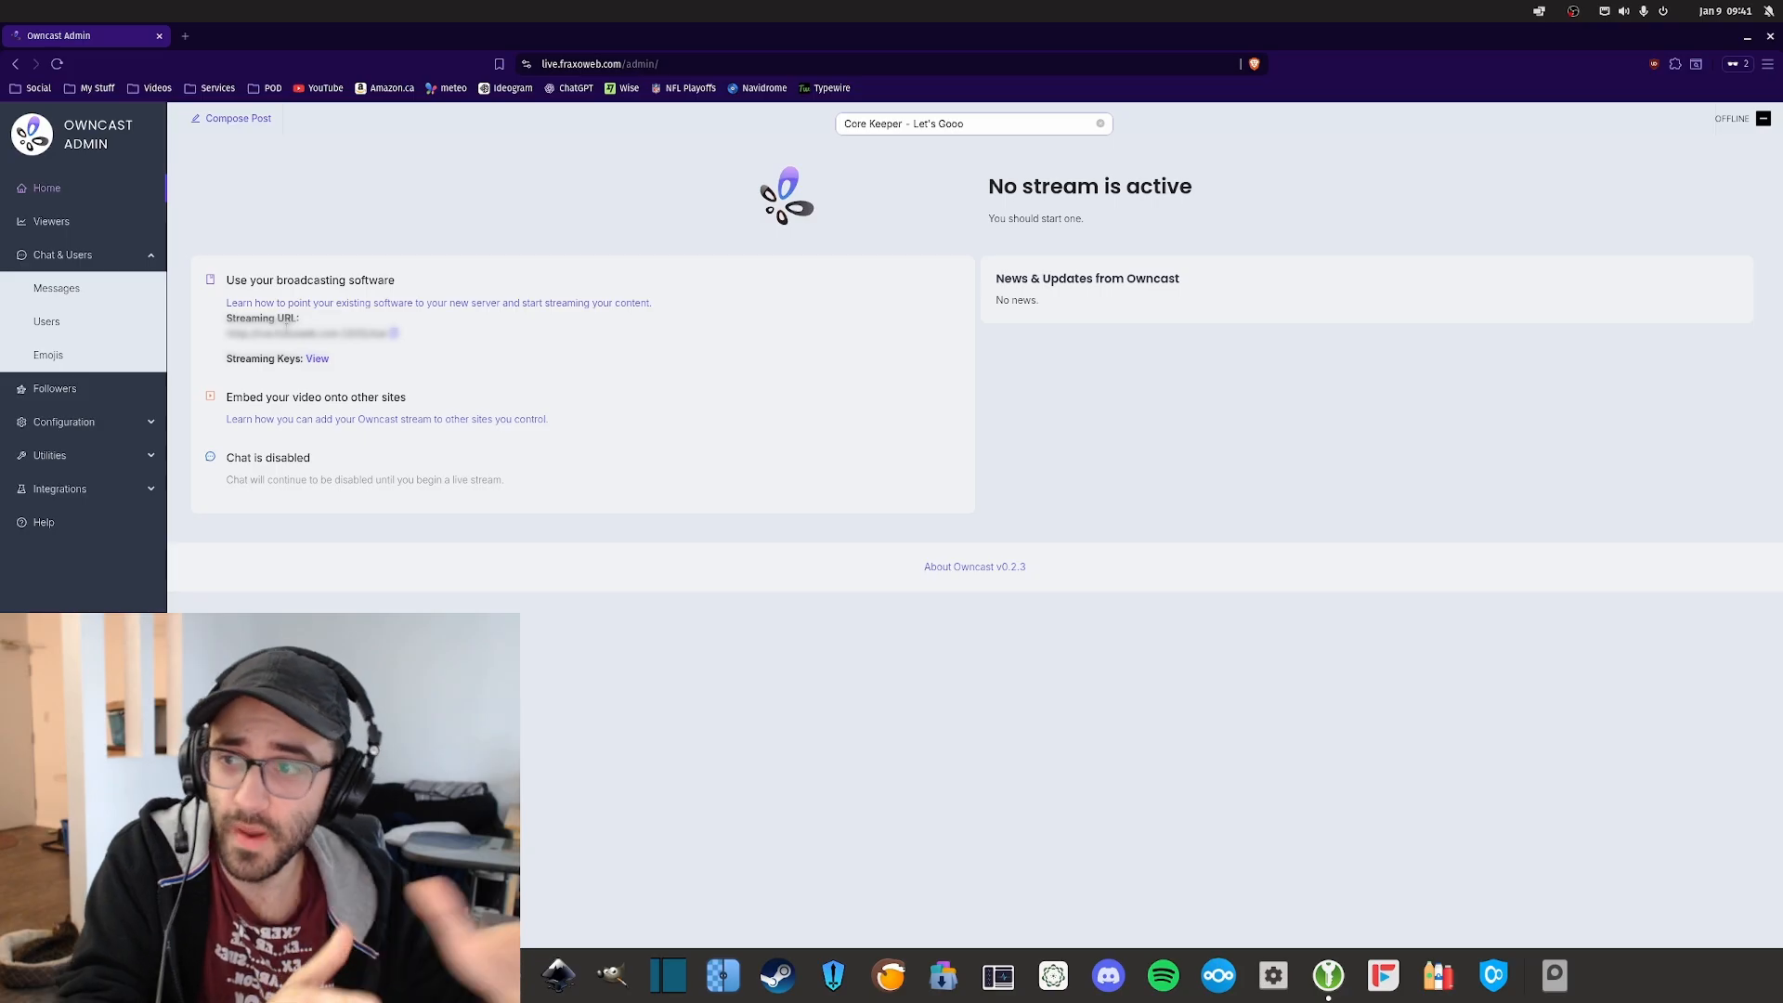
click(119, 422)
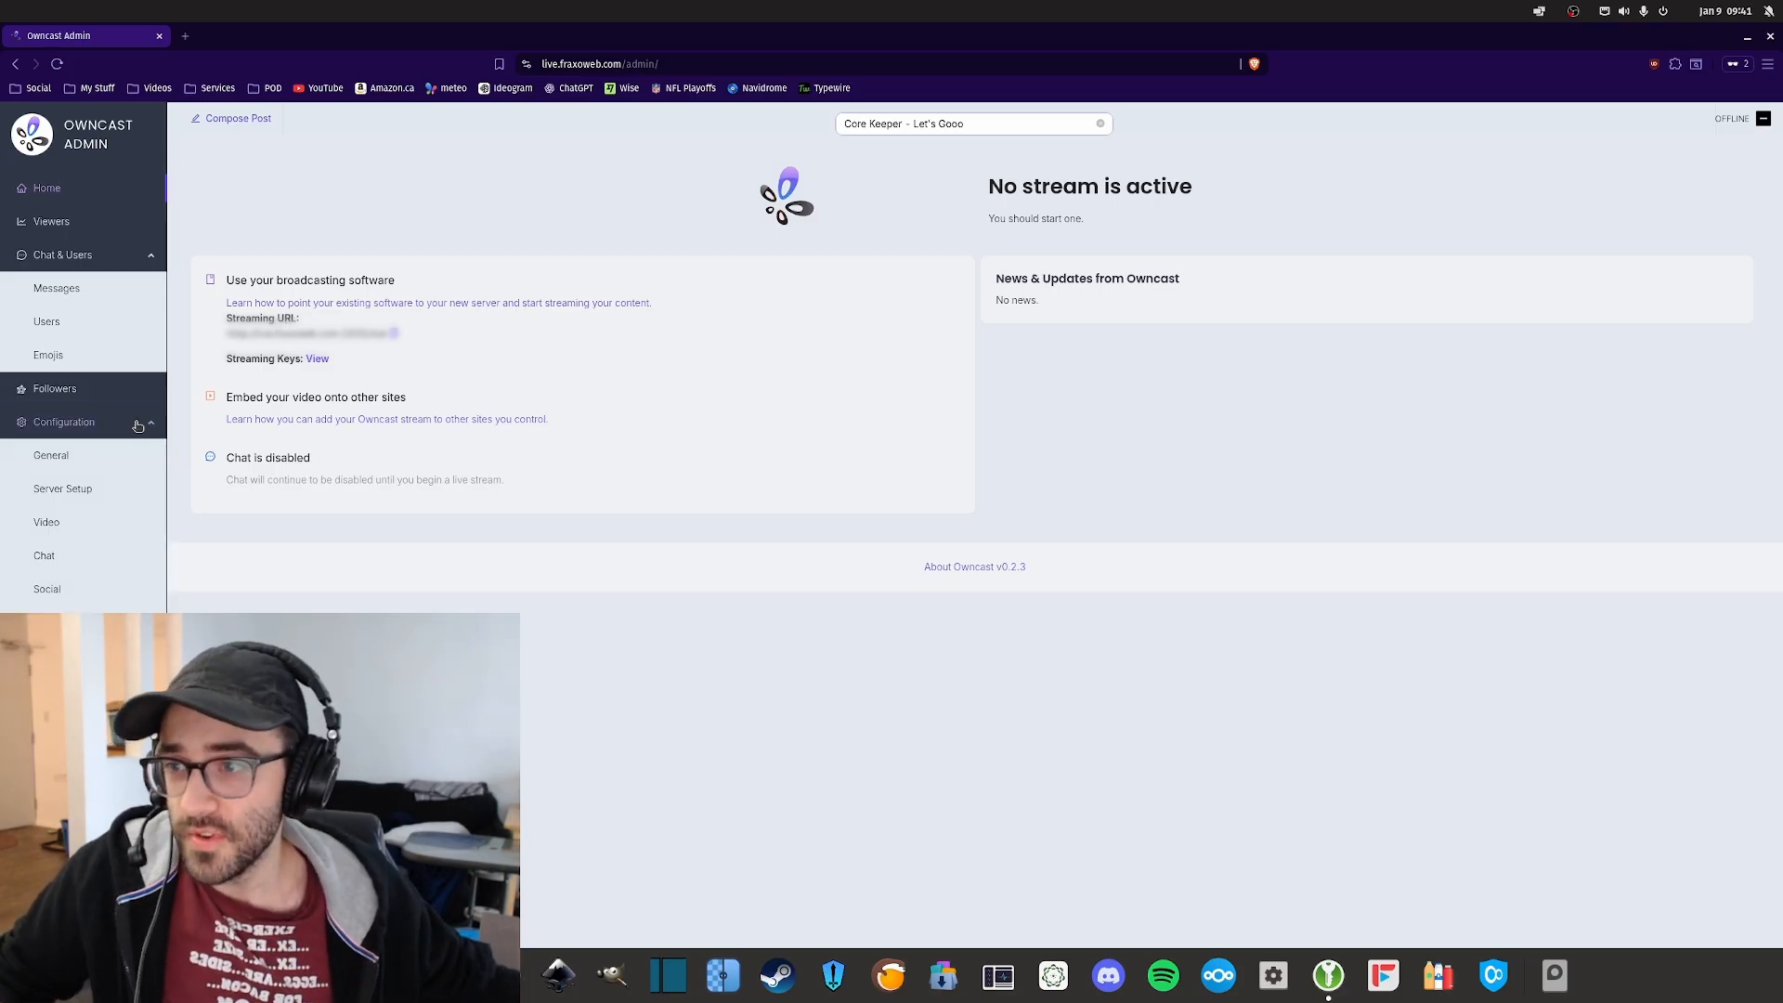
click(102, 390)
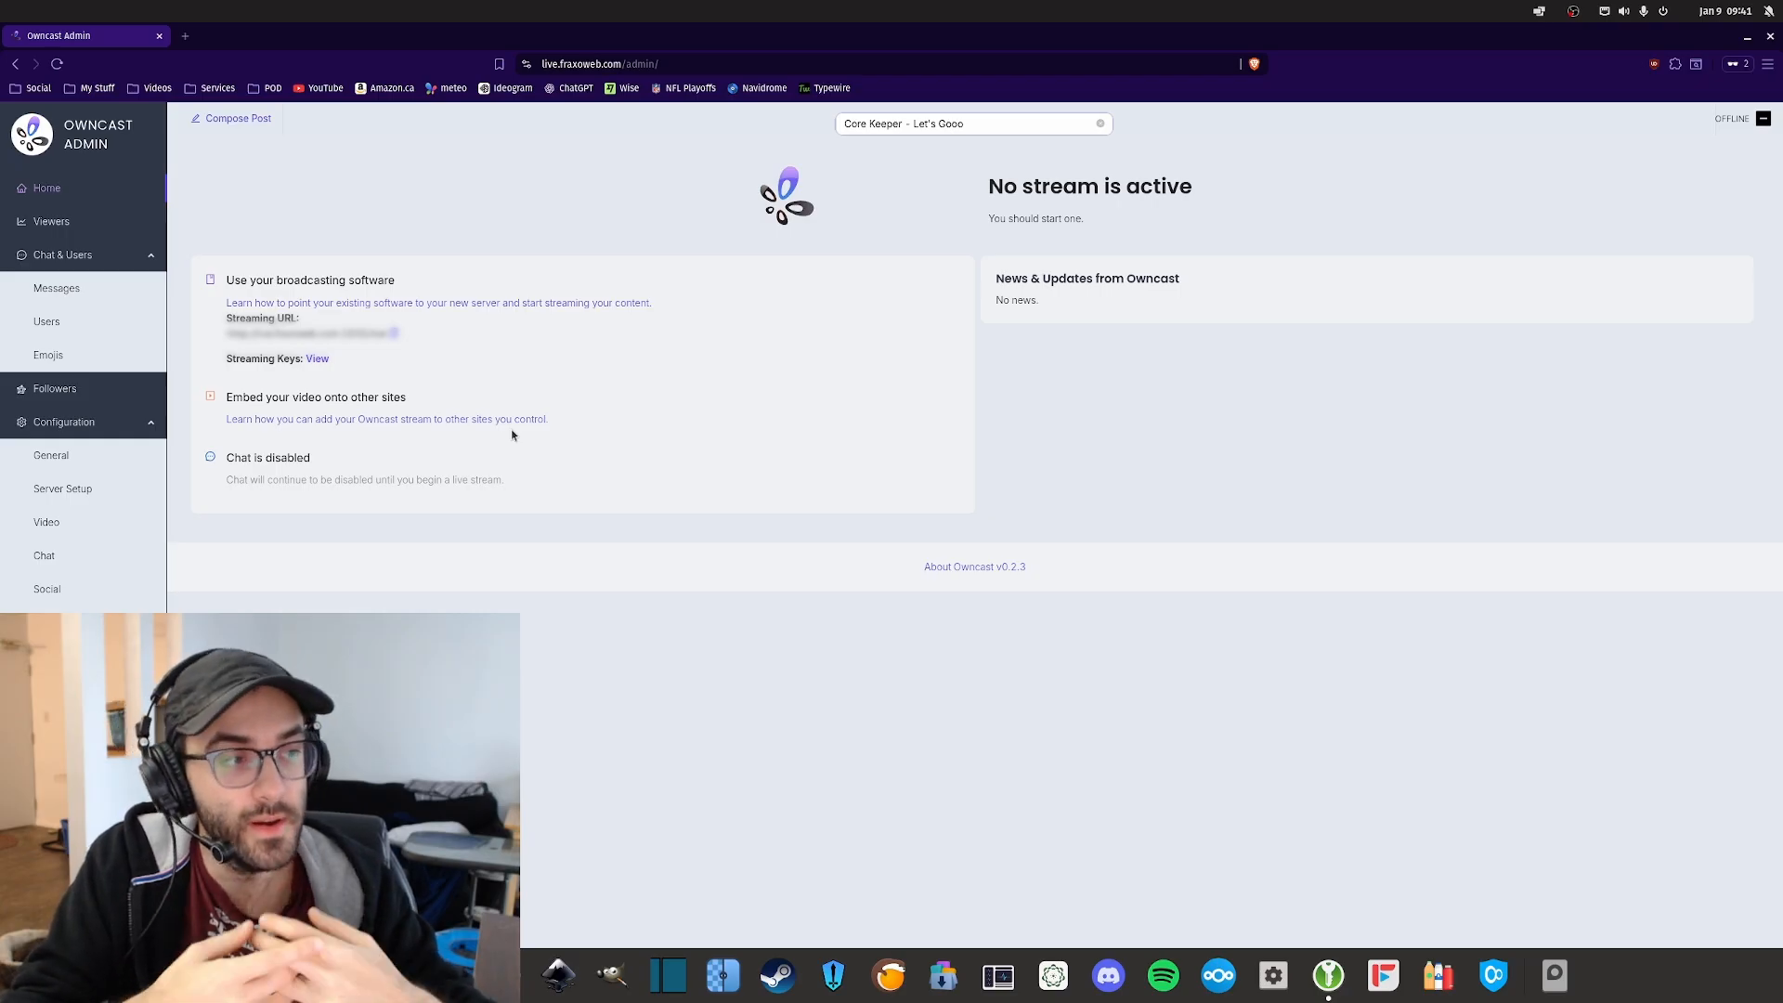
click(186, 36)
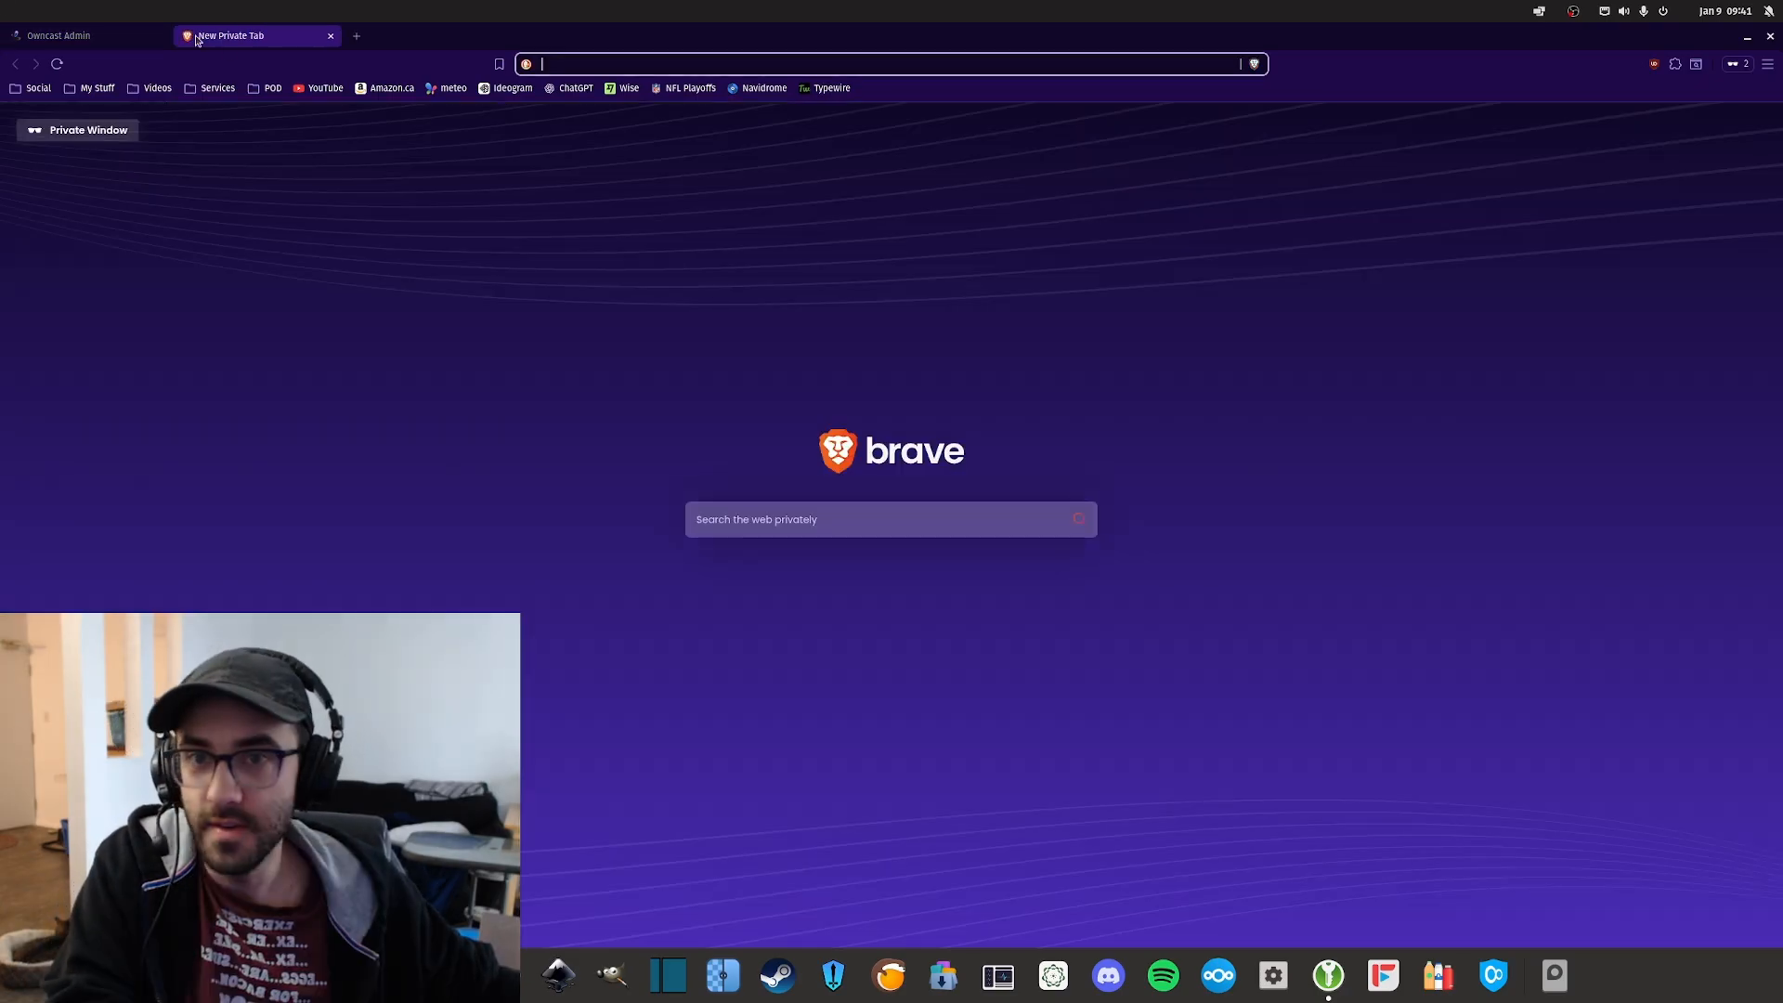
text(twit)
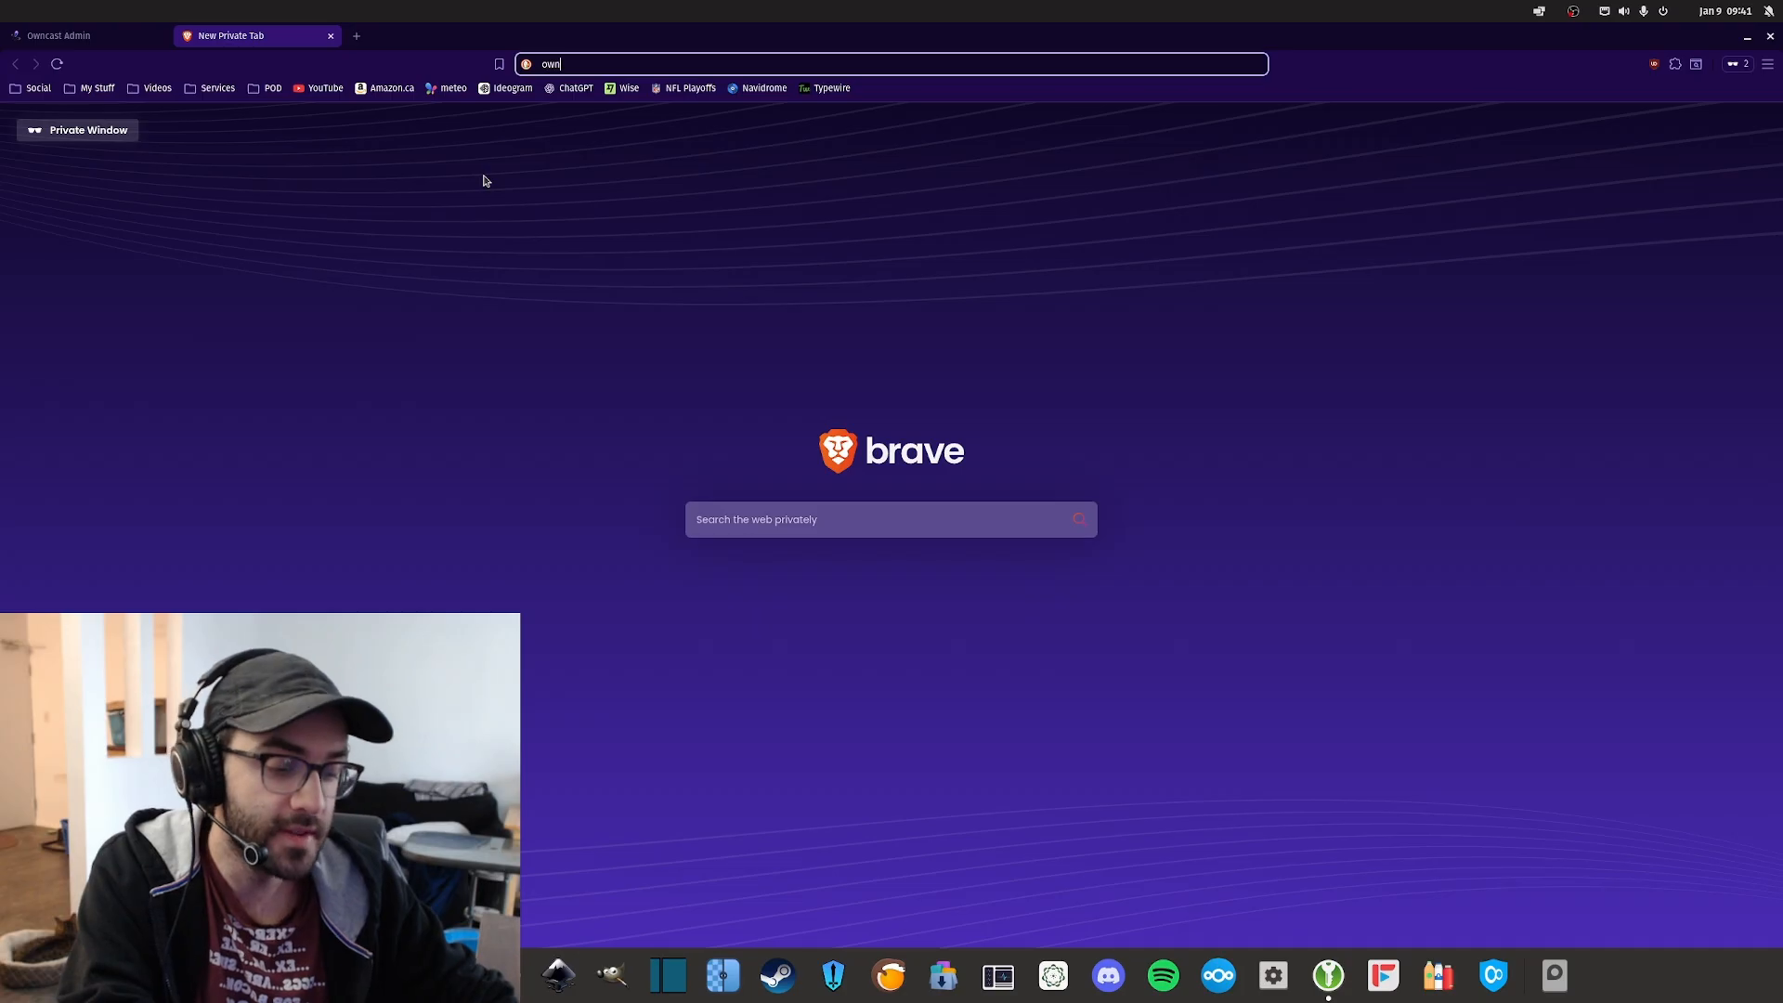
key(BackSpace)
key(BackSpace)
key(BackSpace)
key(BackSpace)
click(331, 36)
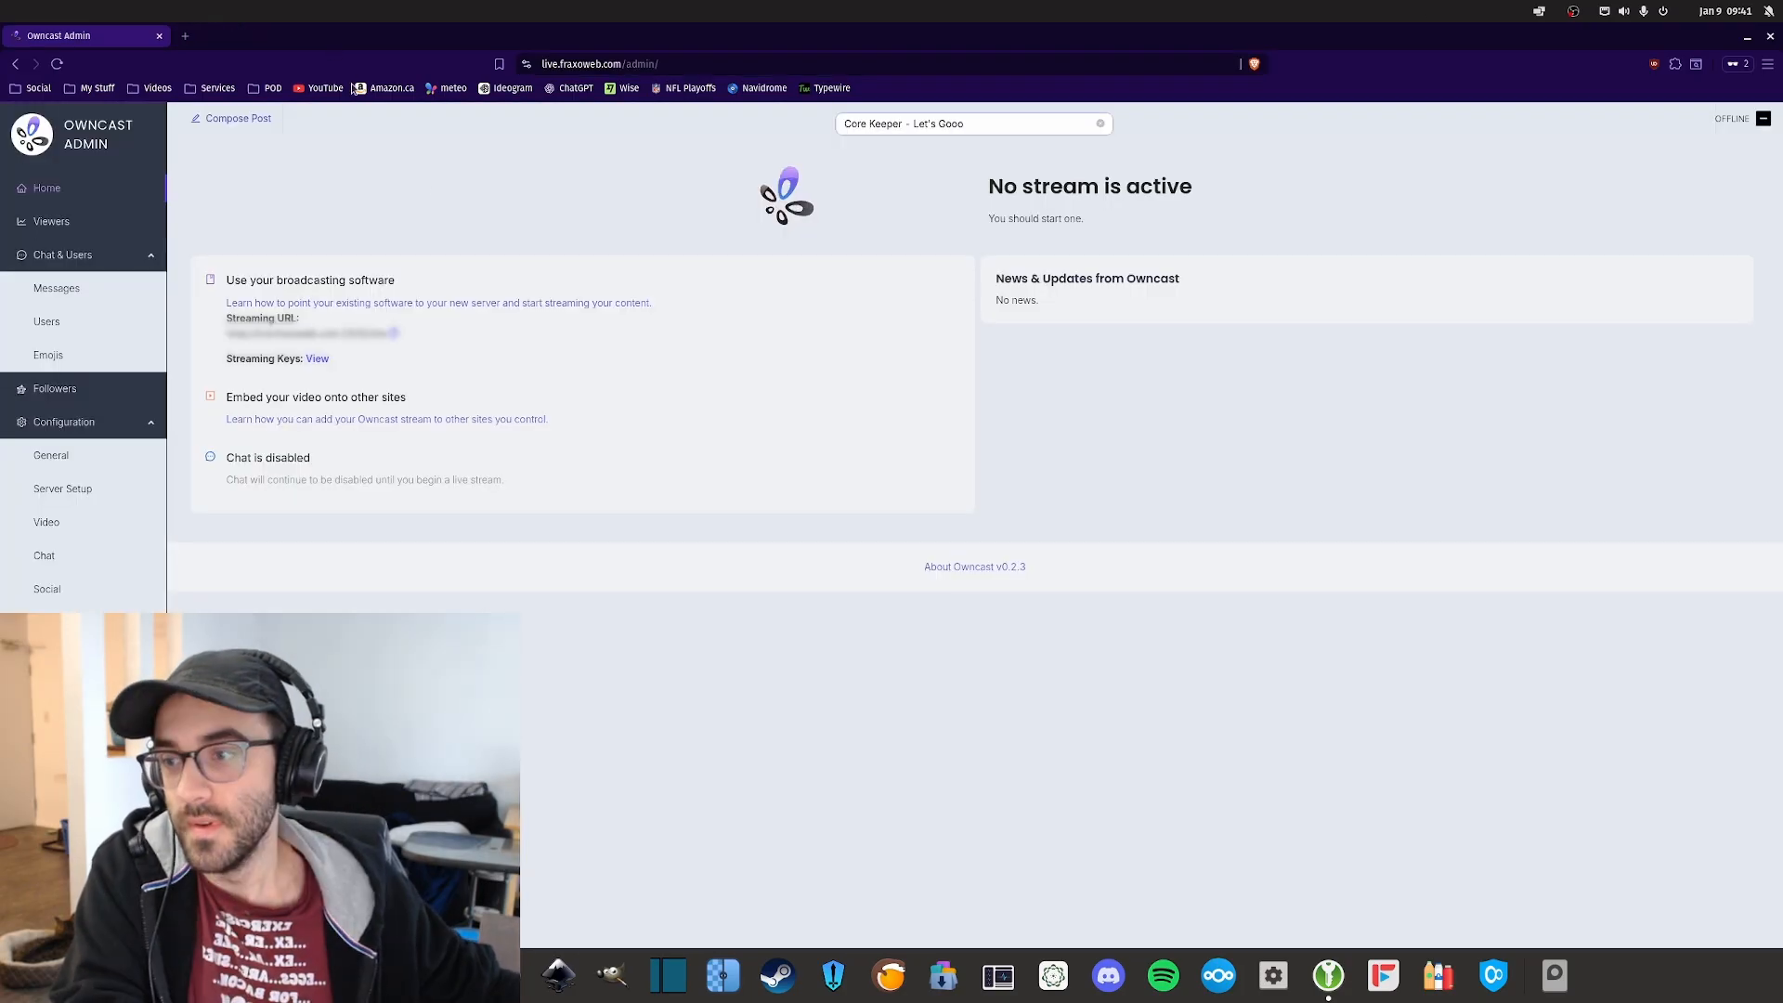